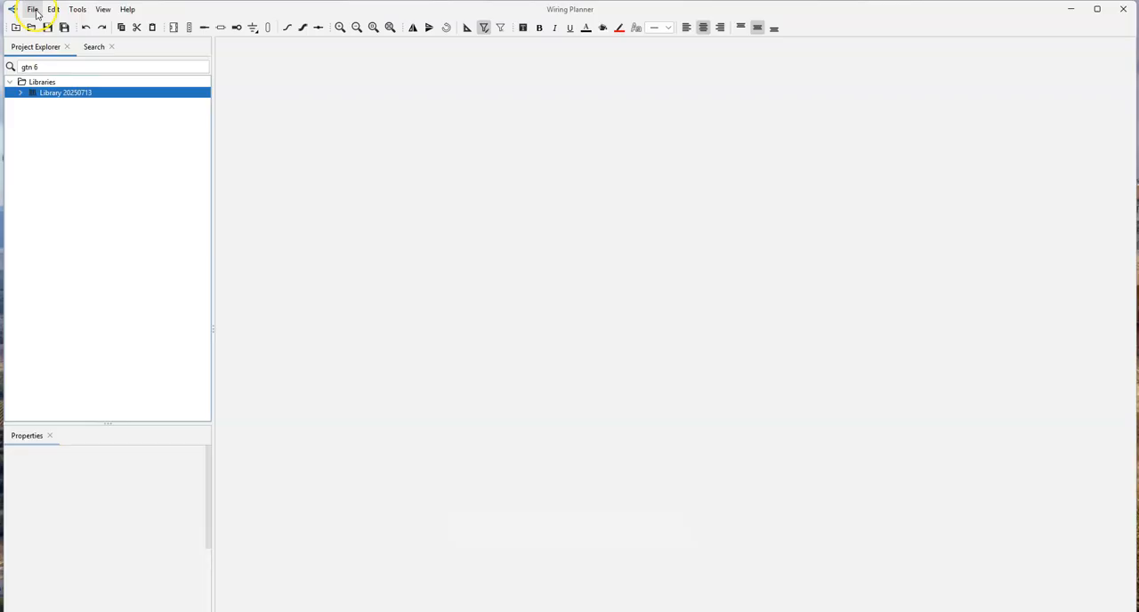
- Create a new wiring project named "Avionics Installation Tutorial" in the Wiring Planner Projects folder
{"action": "left_click", "coordinate": [34, 9]}
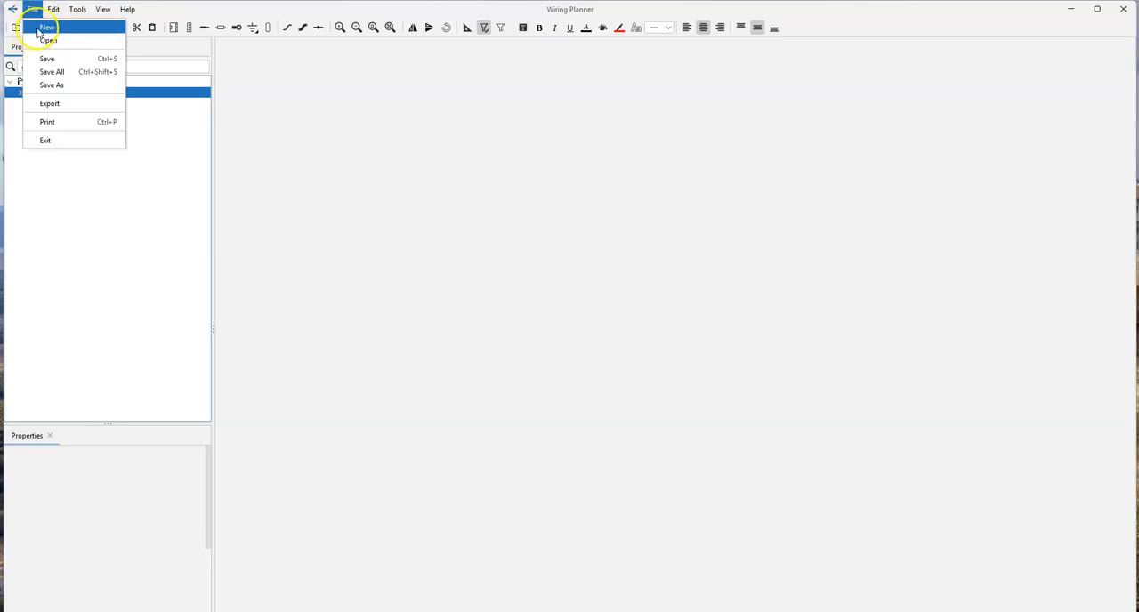
{"action": "left_click", "coordinate": [42, 29]}
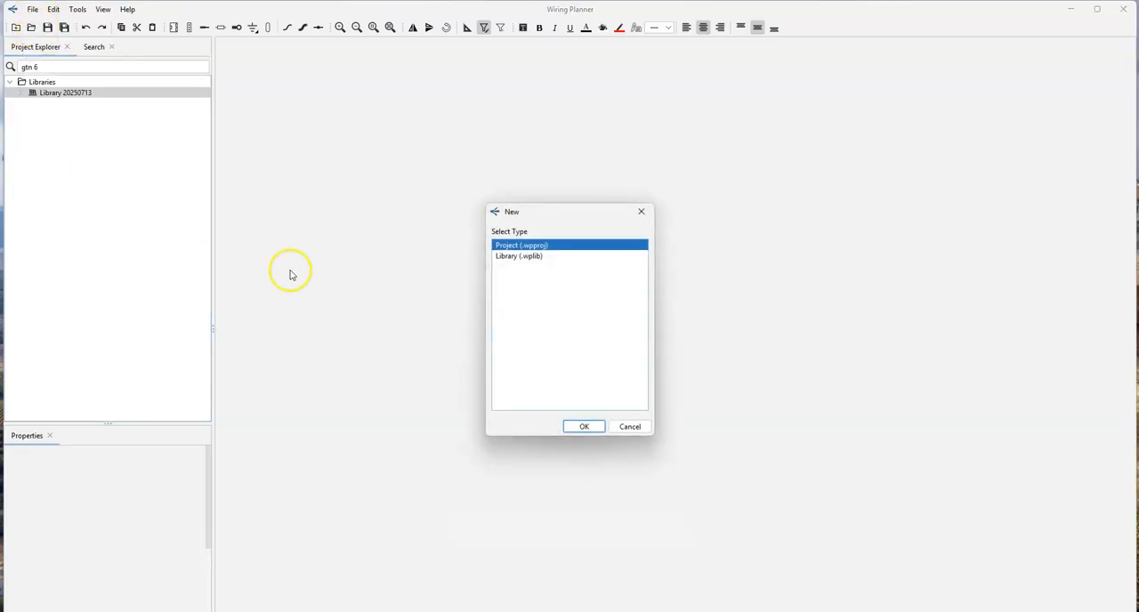
{"action": "left_click", "coordinate": [584, 427]}
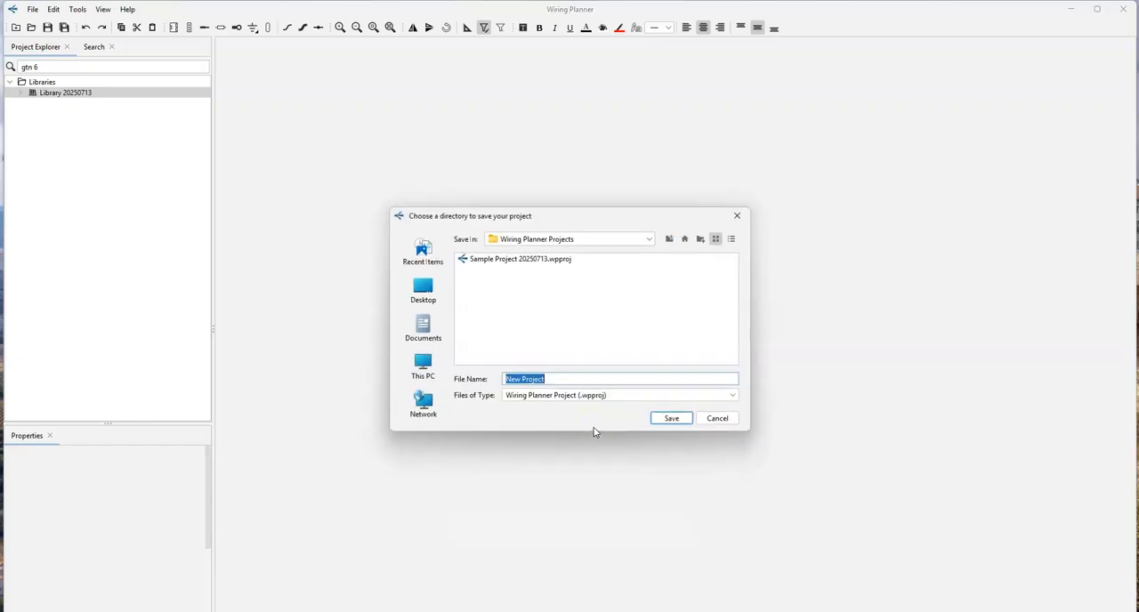
{"action": "left_click", "coordinate": [566, 379]}
{"action": "type", "text": "Avionics Installation Tutorial"}
{"action": "key", "text": "Return"}
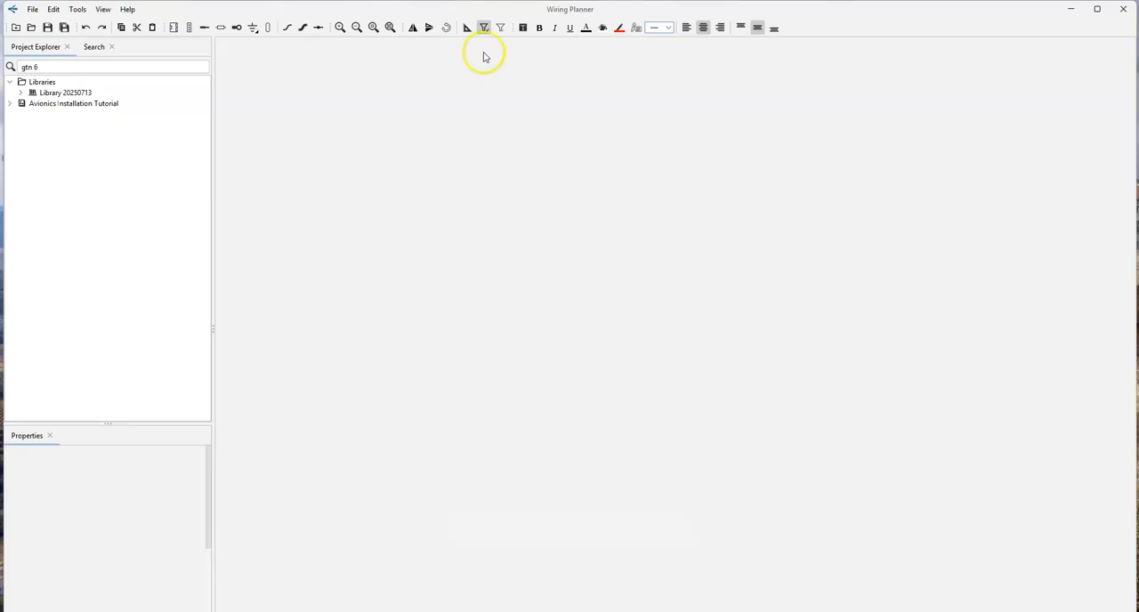
- Add a diagram named "Audio Cable" in ANSI B - Tabloid (11" x 17") size to the project's Model folder and open it
{"action": "left_click", "coordinate": [8, 104]}
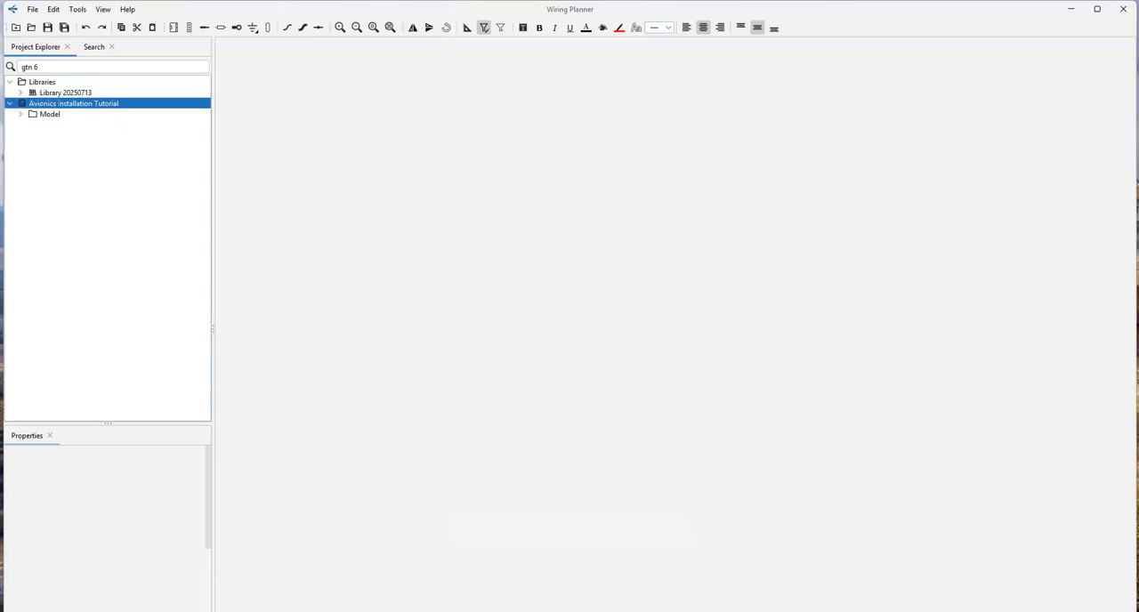
{"action": "right_click", "coordinate": [47, 115]}
{"action": "mouse_move", "coordinate": [68, 121]}
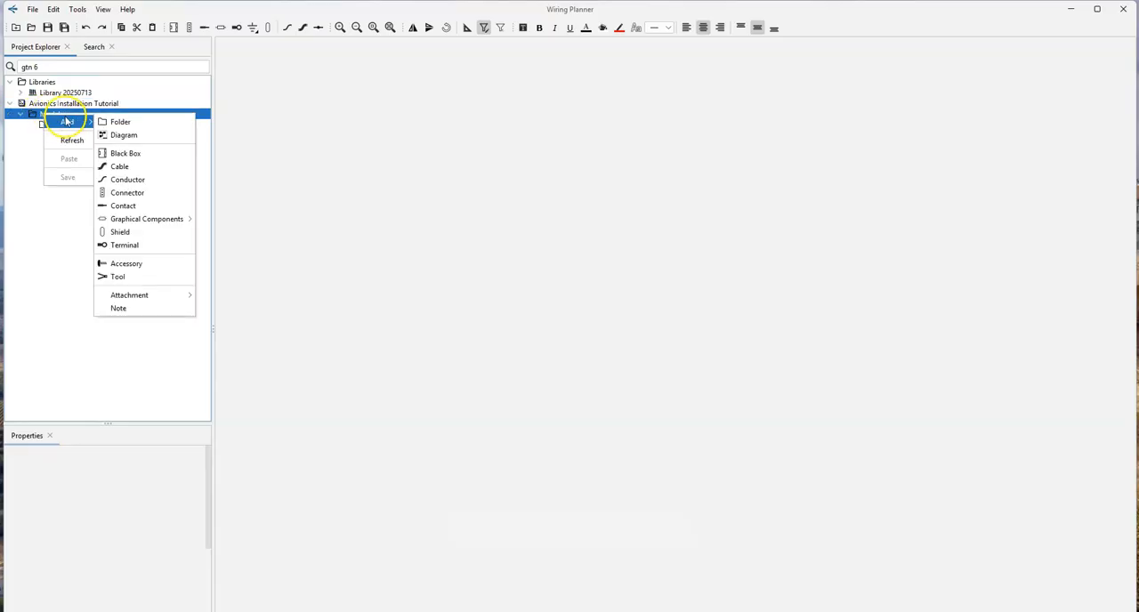
{"action": "left_click", "coordinate": [114, 136]}
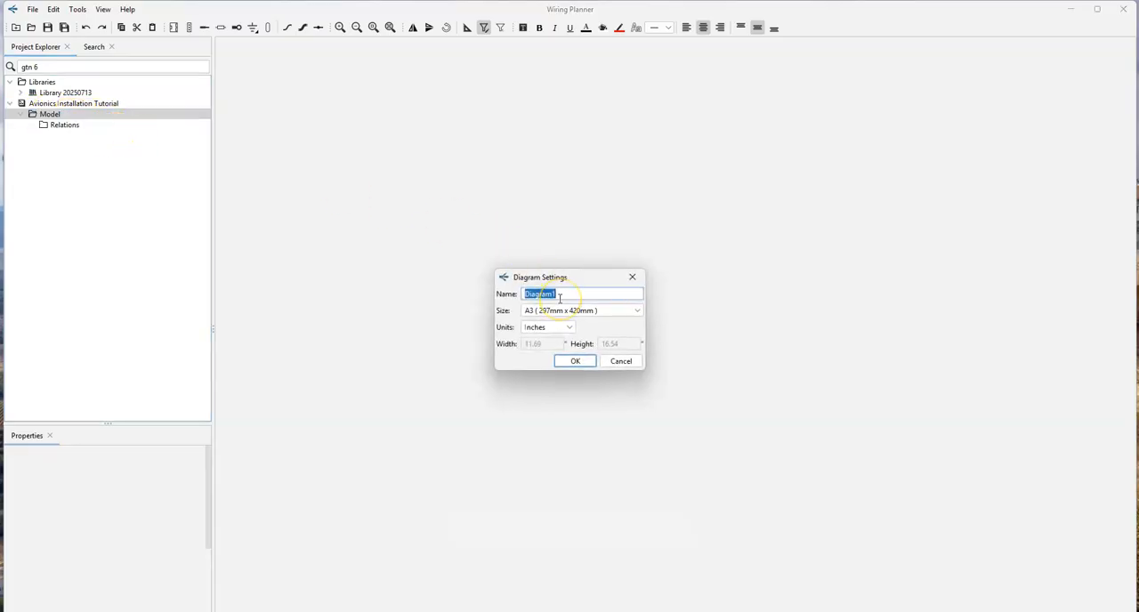
{"action": "type", "text": "Audio Cable"}
{"action": "left_click", "coordinate": [599, 311]}
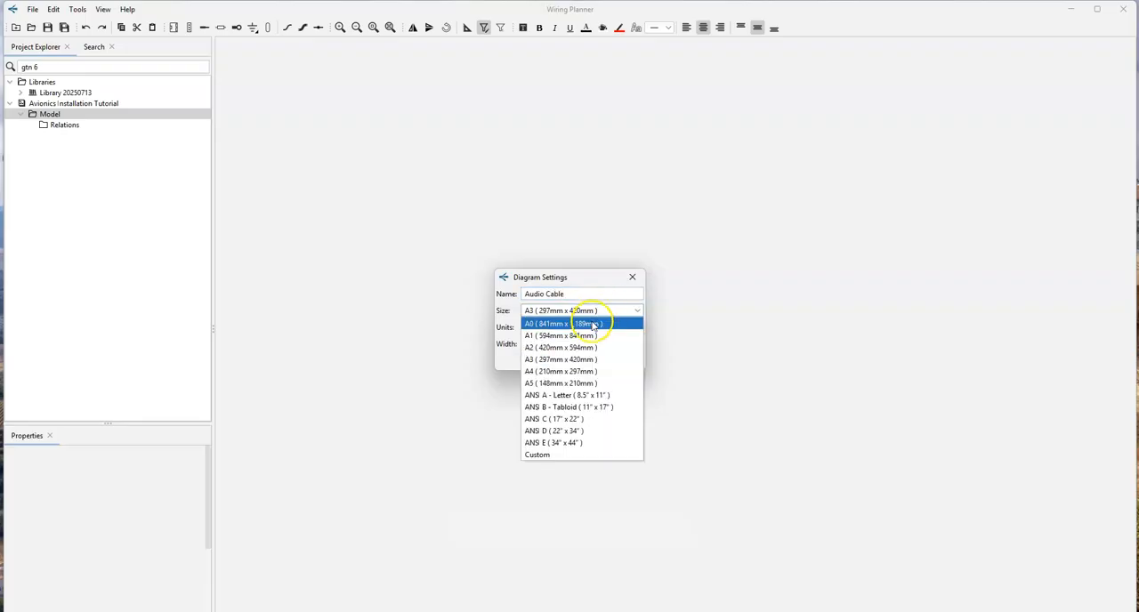
{"action": "left_click", "coordinate": [579, 406]}
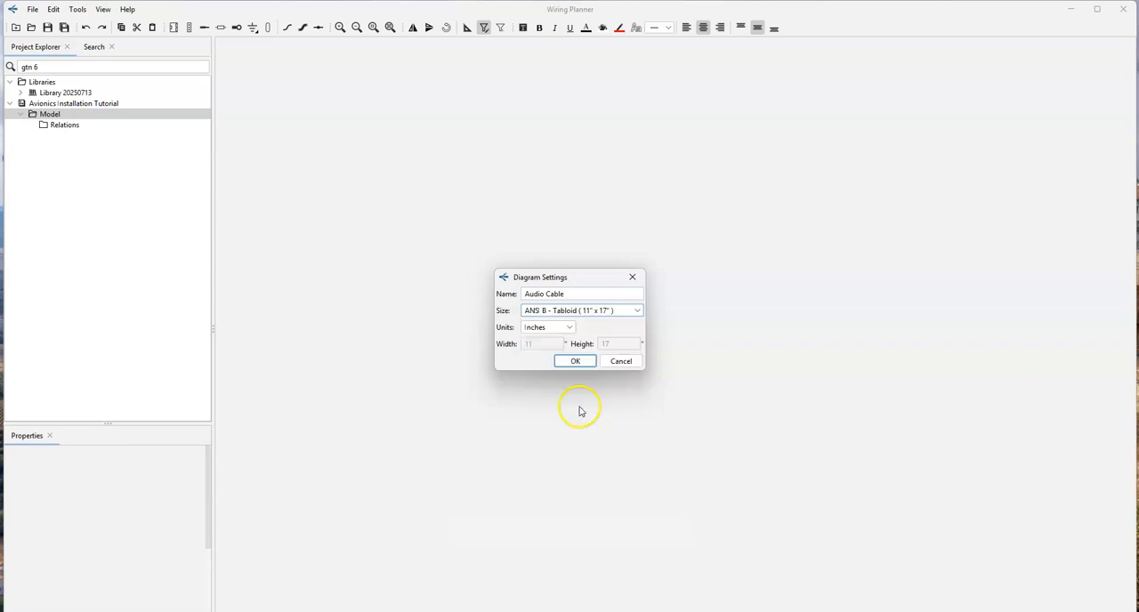
{"action": "left_click", "coordinate": [574, 362]}
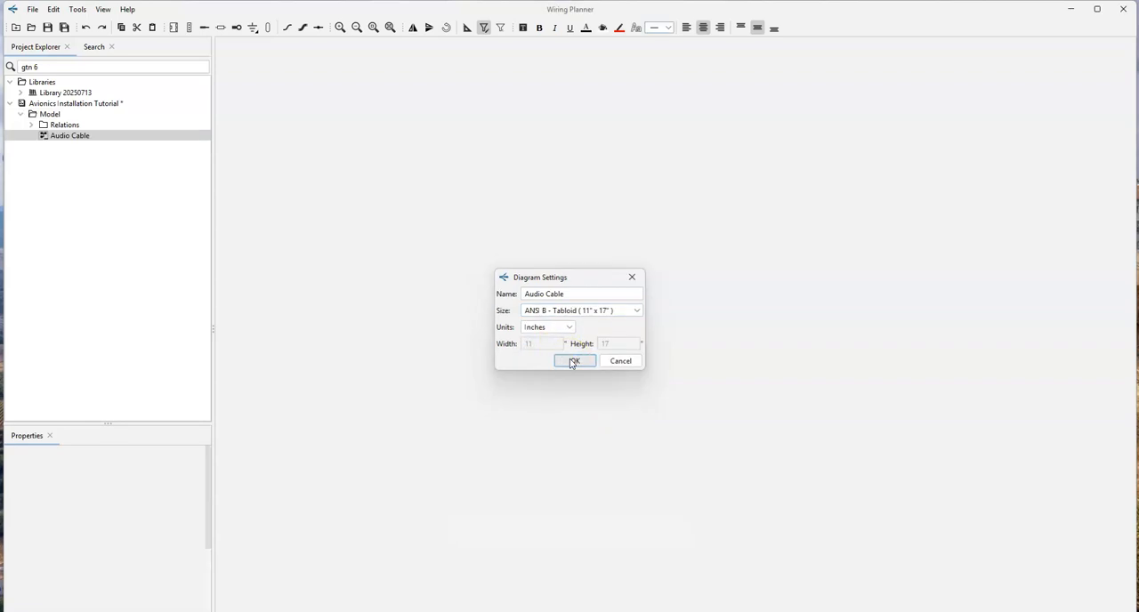
{"action": "double_click", "coordinate": [68, 140]}
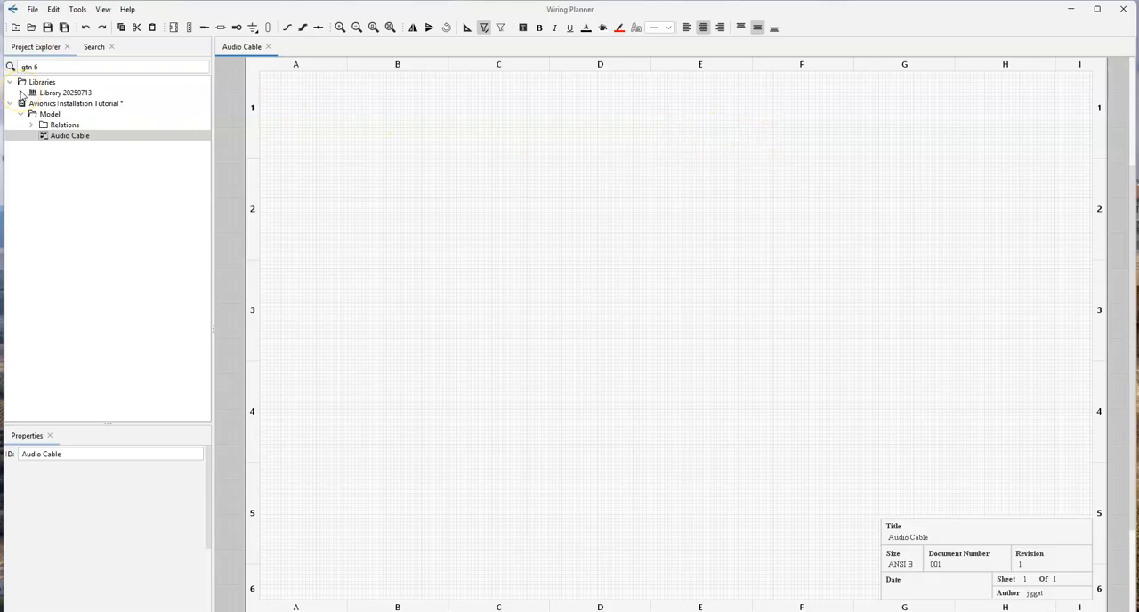
- Search the library for "gtn 75" and place the Garmin GTN 750Xi on the diagram in column B, near the border of rows 1 and 2
{"action": "double_click", "coordinate": [68, 67]}
{"action": "key", "text": "ctrl+a"}
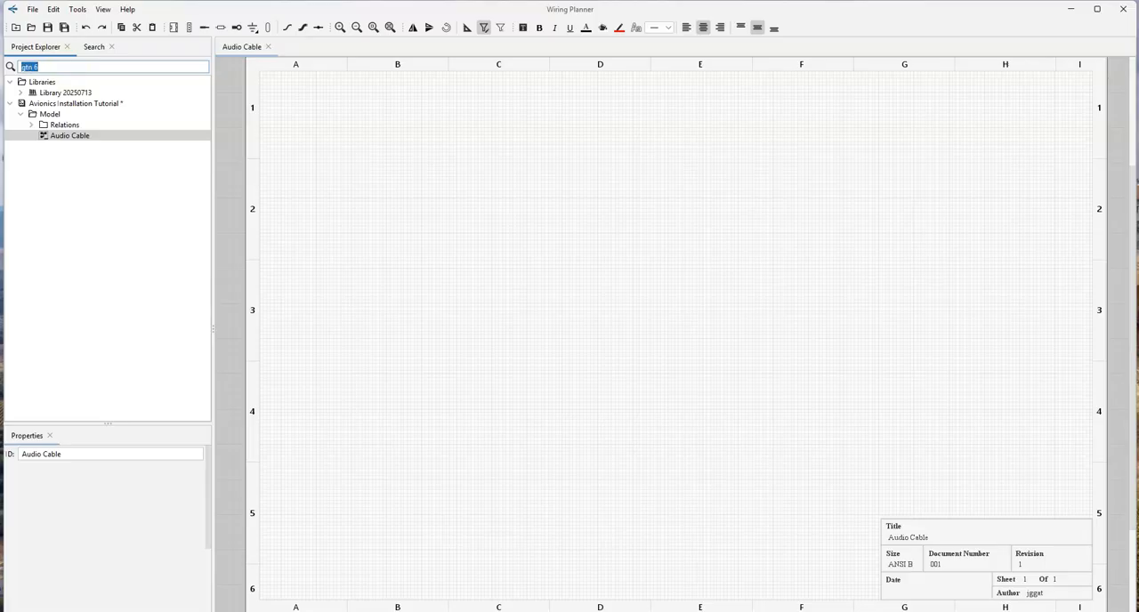
{"action": "type", "text": "gtn 75"}
{"action": "key", "text": "Return"}
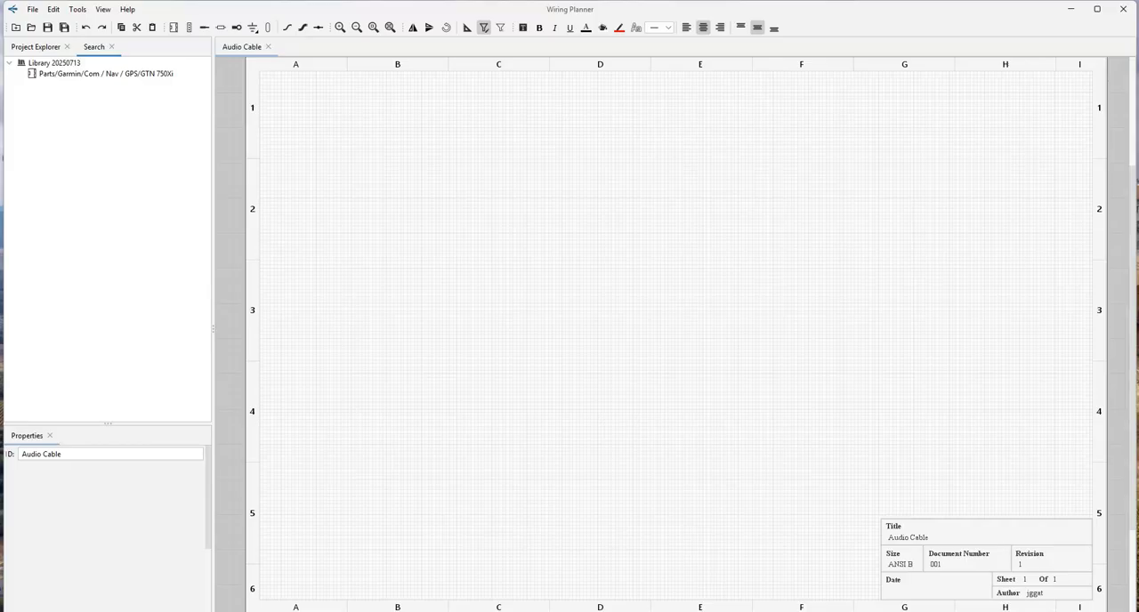
{"action": "double_click", "coordinate": [75, 76]}
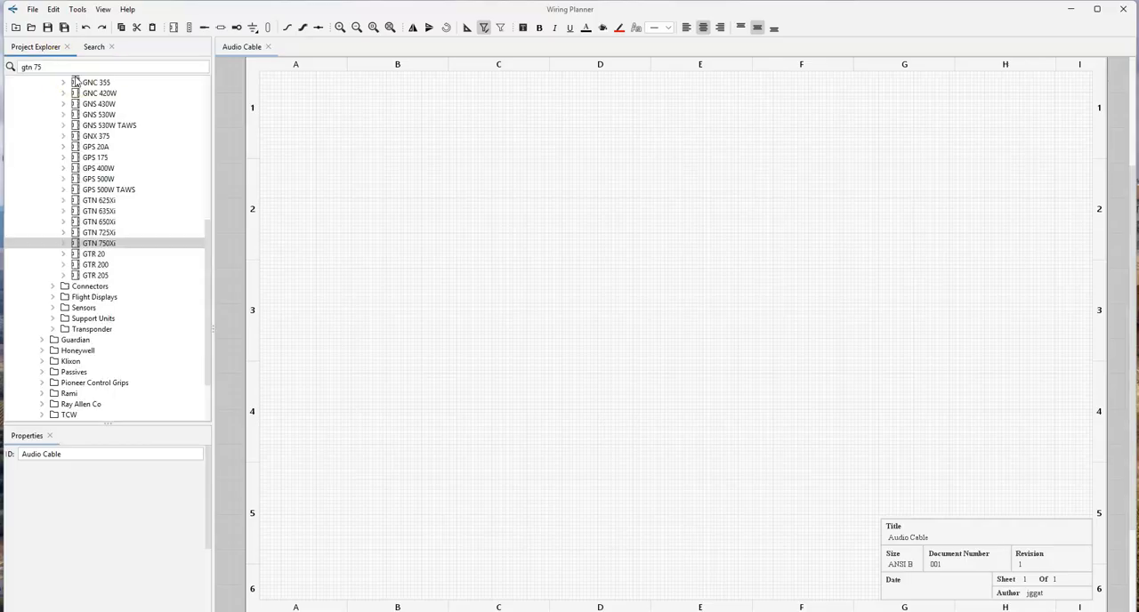
{"action": "left_click", "coordinate": [84, 244]}
{"action": "left_click", "coordinate": [77, 244]}
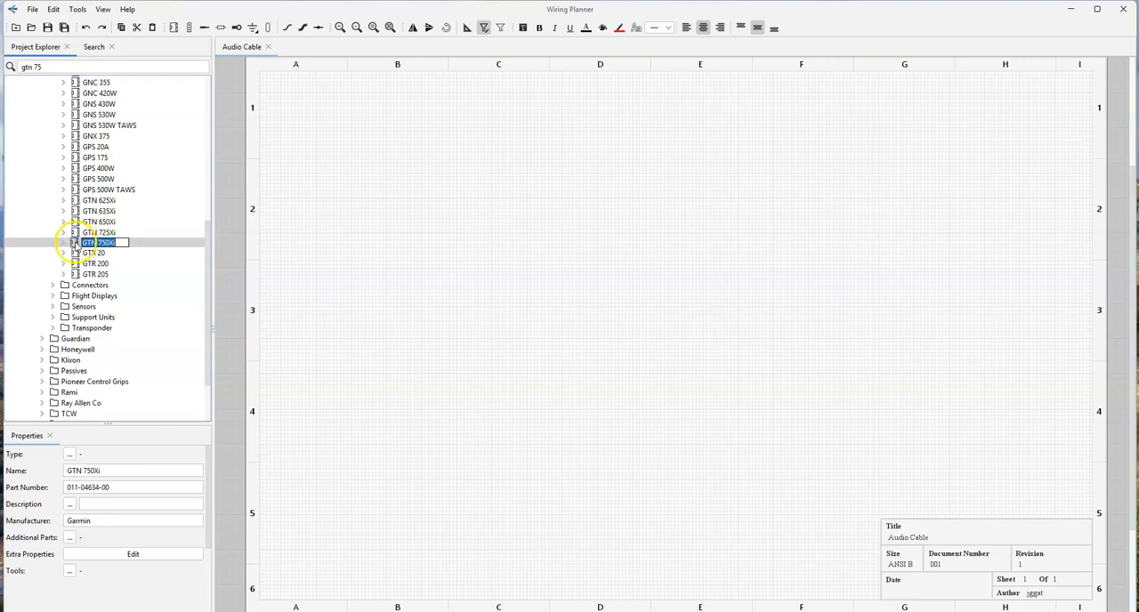
{"action": "left_click_drag", "start_coordinate": [73, 243], "coordinate": [387, 168]}
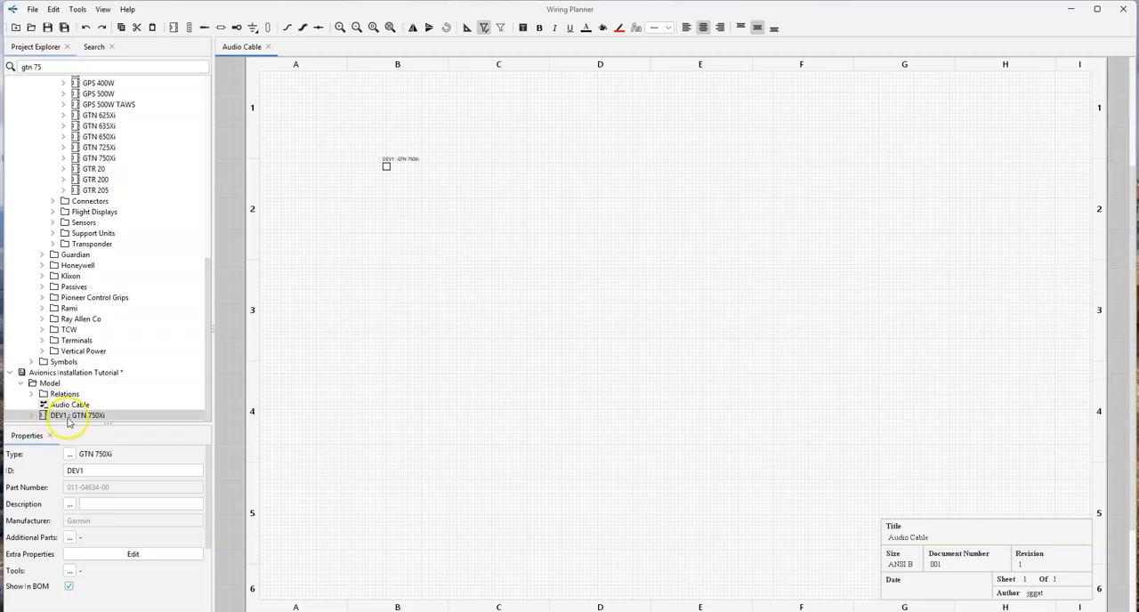
- Rename the placed GTN 750Xi device to "NAV/COM 1"
{"action": "key", "text": "F2"}
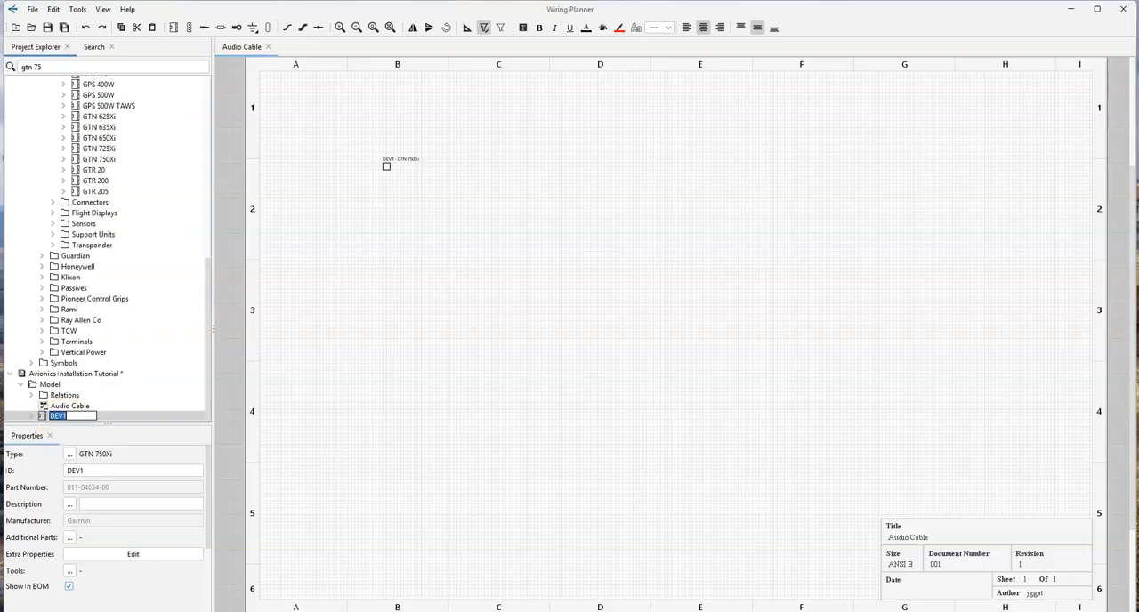
{"action": "type", "text": "GPS"}
{"action": "type", "text": "NAV/COM"}
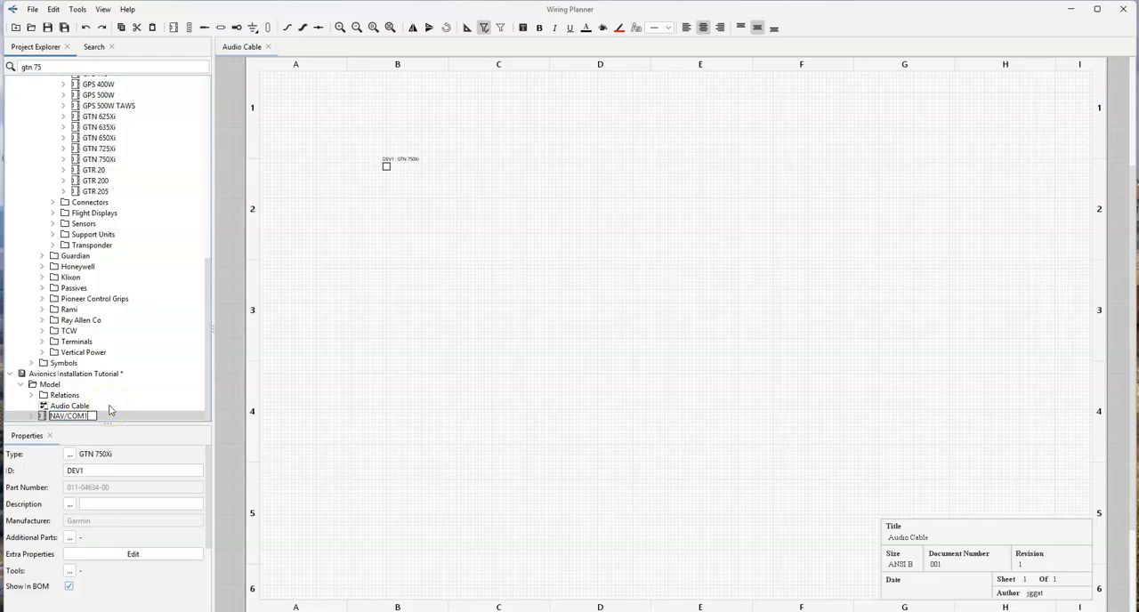
{"action": "type", "text": " 1"}
{"action": "key", "text": "Return"}
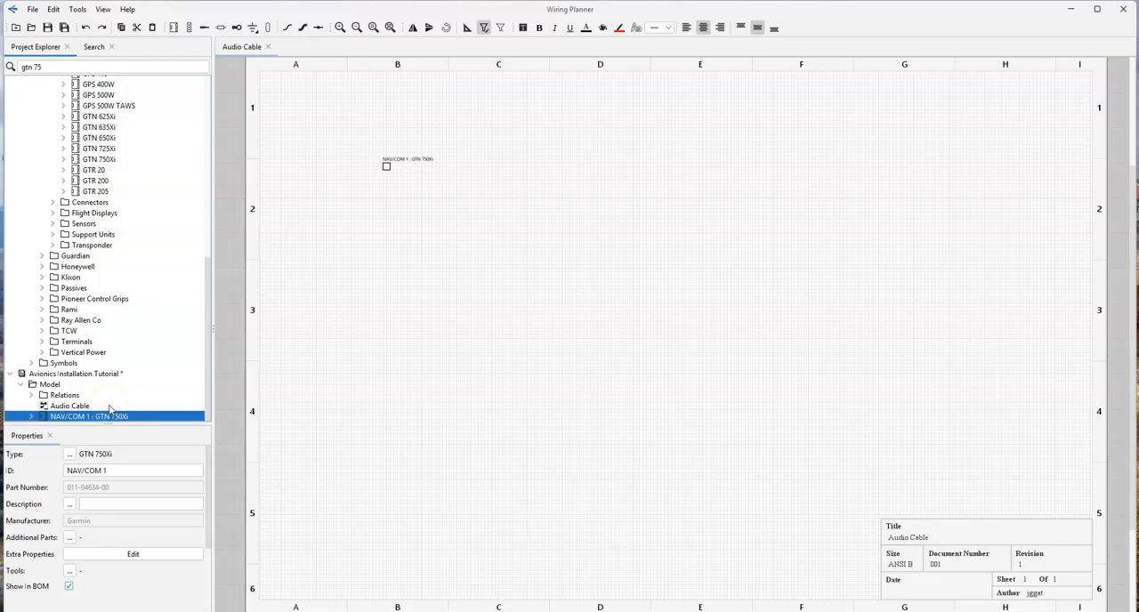
- Add connectors J1003 and J1004 of NAV/COM 1 to its block on the diagram
{"action": "left_click", "coordinate": [31, 416]}
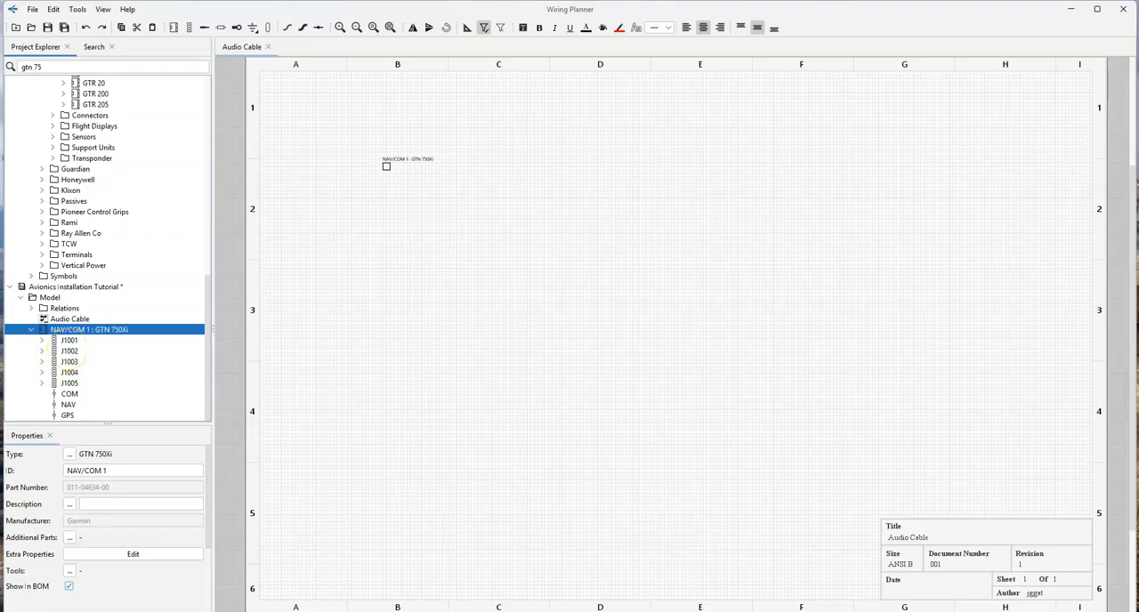
{"action": "left_click", "coordinate": [68, 362]}
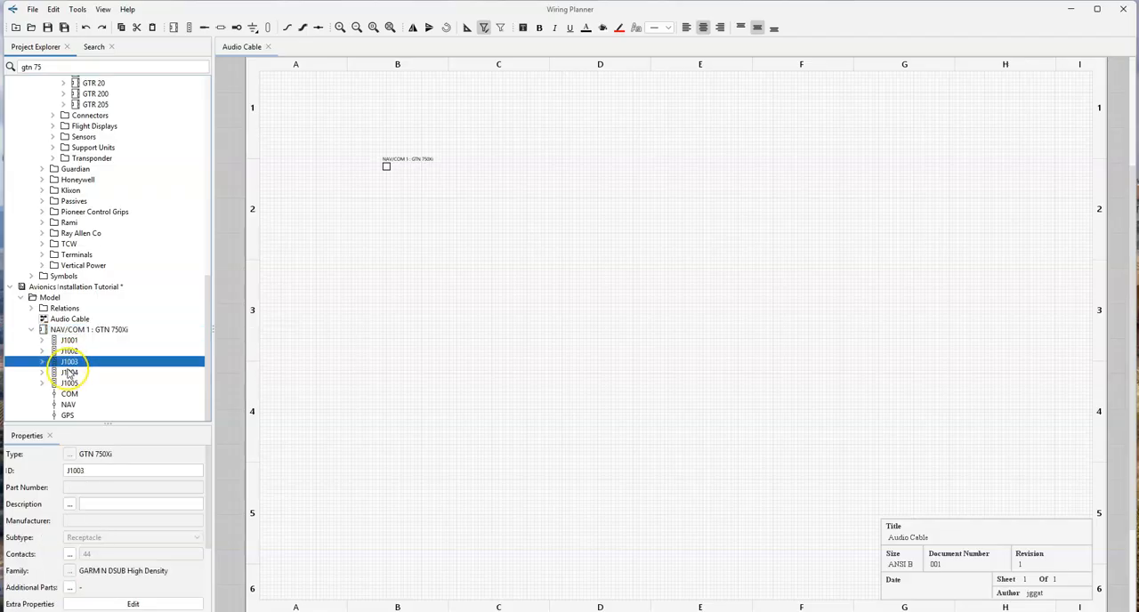
{"action": "left_click", "coordinate": [68, 373], "text": "shift"}
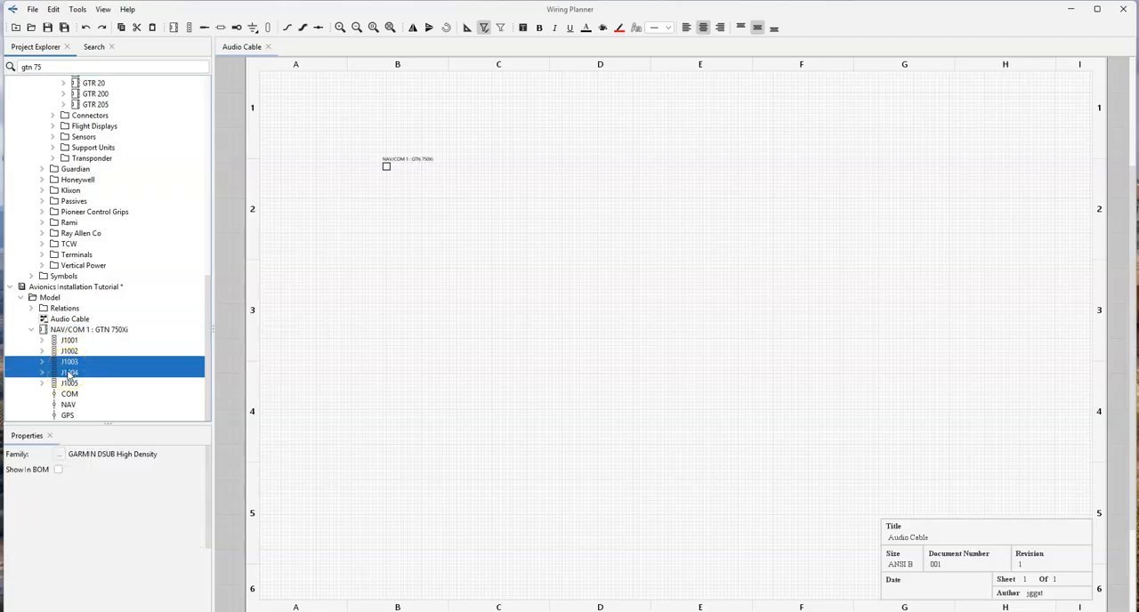
{"action": "left_click_drag", "start_coordinate": [69, 374], "coordinate": [765, 278]}
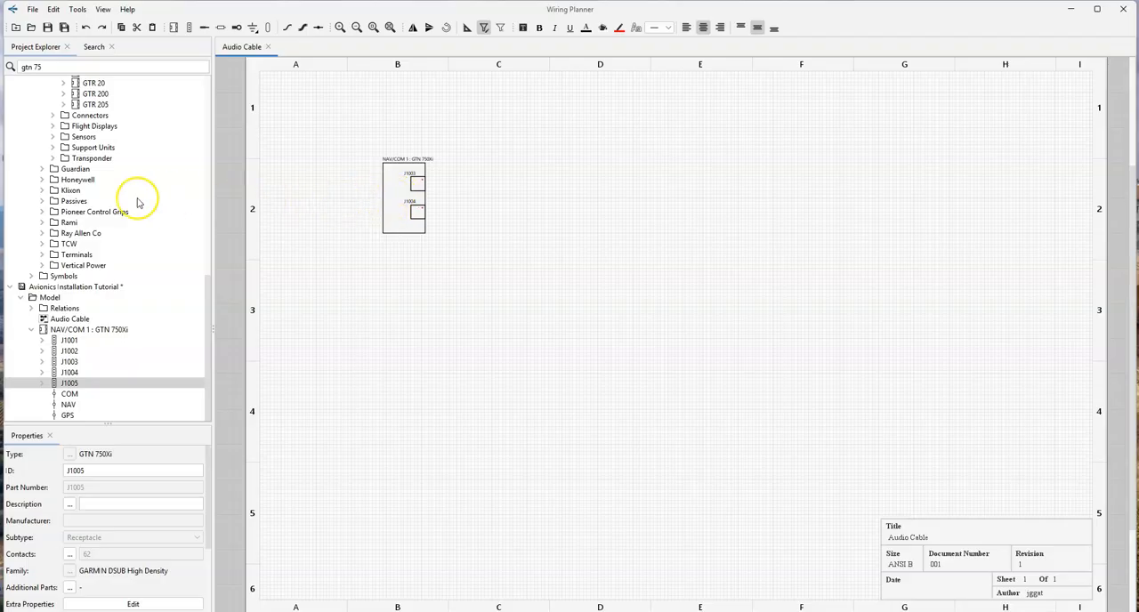
- Place the library's GTN 650Xi with its connectors J1003 and J1004 on the diagram below NAV/COM 1, in row 3
{"action": "scroll", "coordinate": [134, 227], "scroll_direction": "up", "scroll_amount": 7}
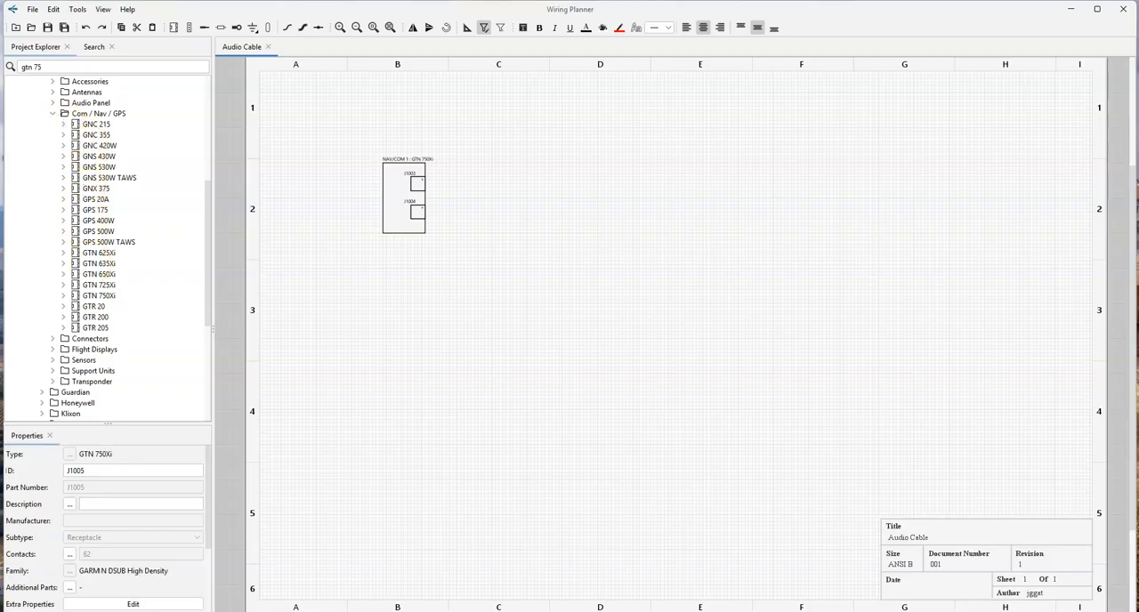
{"action": "double_click", "coordinate": [70, 274]}
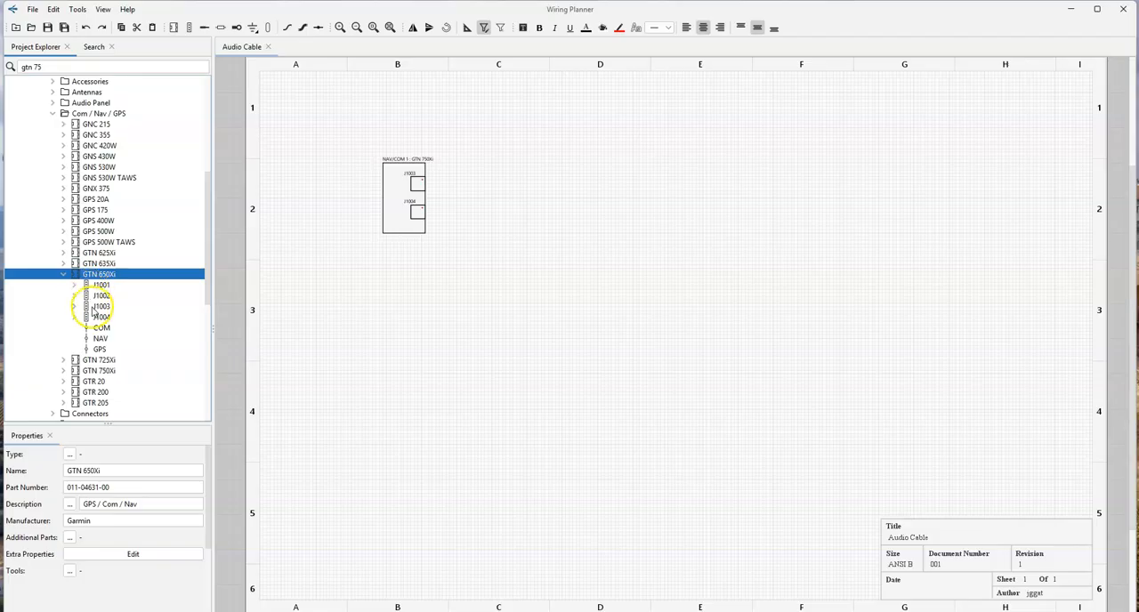
{"action": "left_click", "coordinate": [98, 306]}
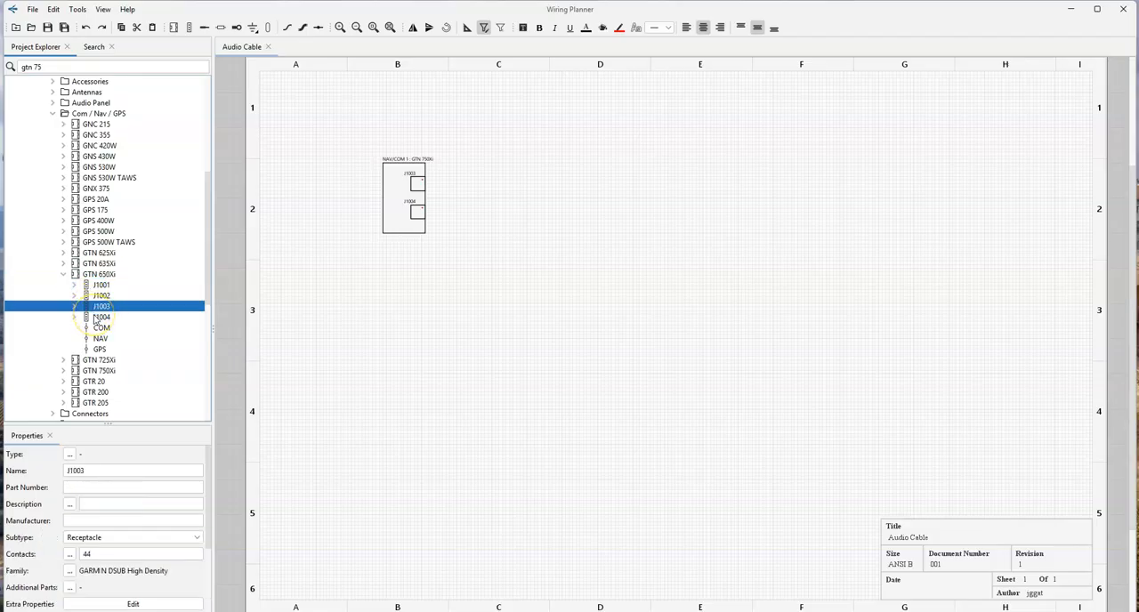
{"action": "left_click", "coordinate": [96, 317], "text": "ctrl"}
{"action": "left_click_drag", "start_coordinate": [84, 306], "coordinate": [392, 311]}
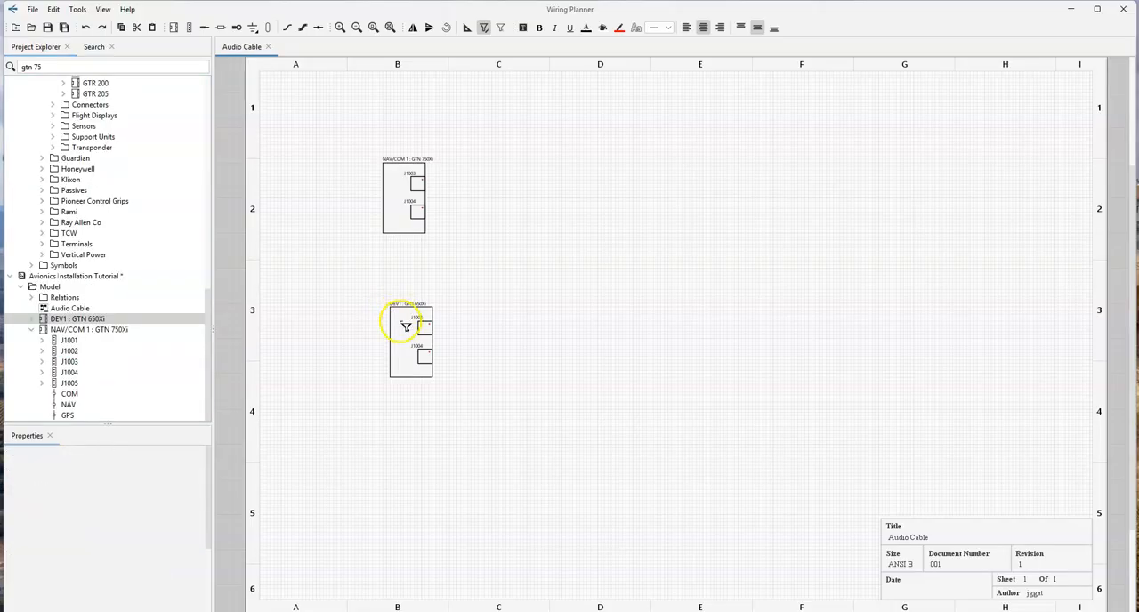
- Align the GTN 650Xi block vertically beneath the NAV/COM 1 block and set its ID to "NAV/COM 2"
{"action": "left_click", "coordinate": [389, 333]}
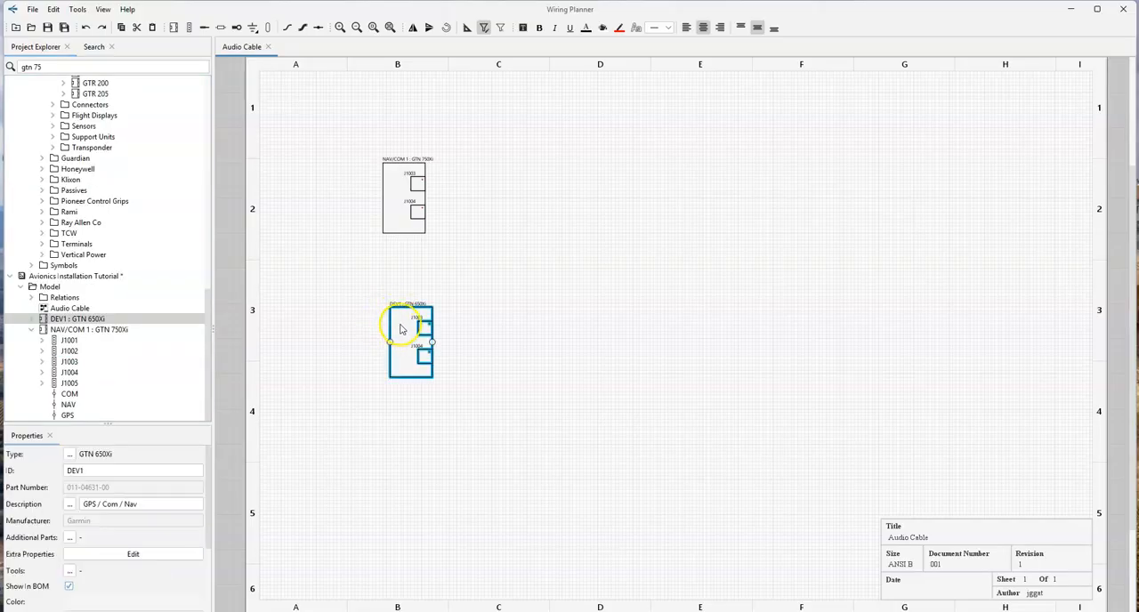
{"action": "left_click", "coordinate": [385, 328]}
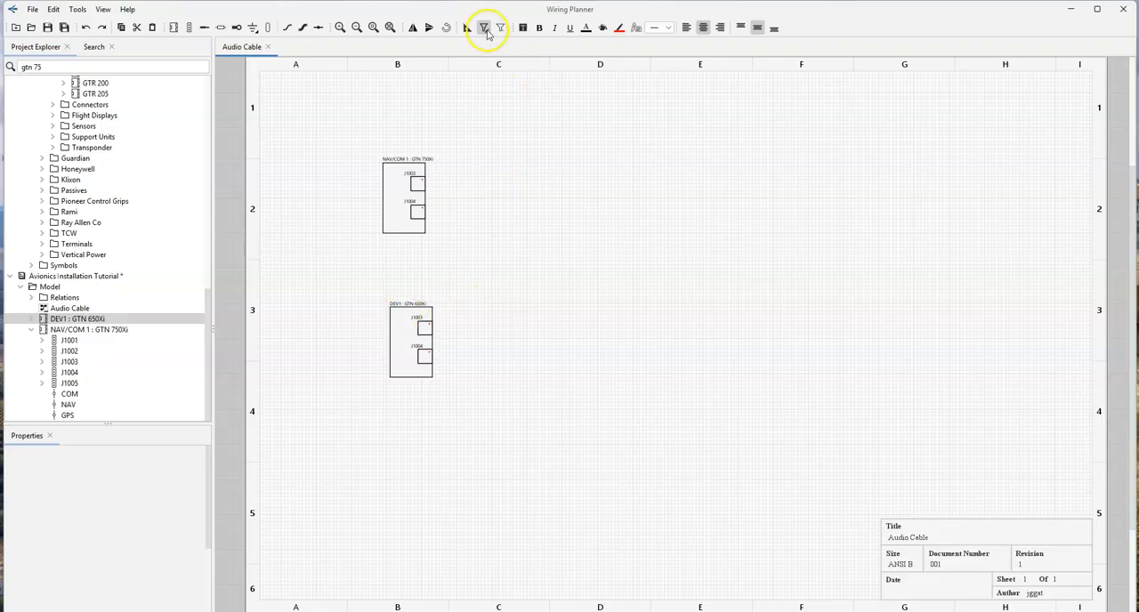
{"action": "left_click_drag", "start_coordinate": [393, 325], "coordinate": [386, 323]}
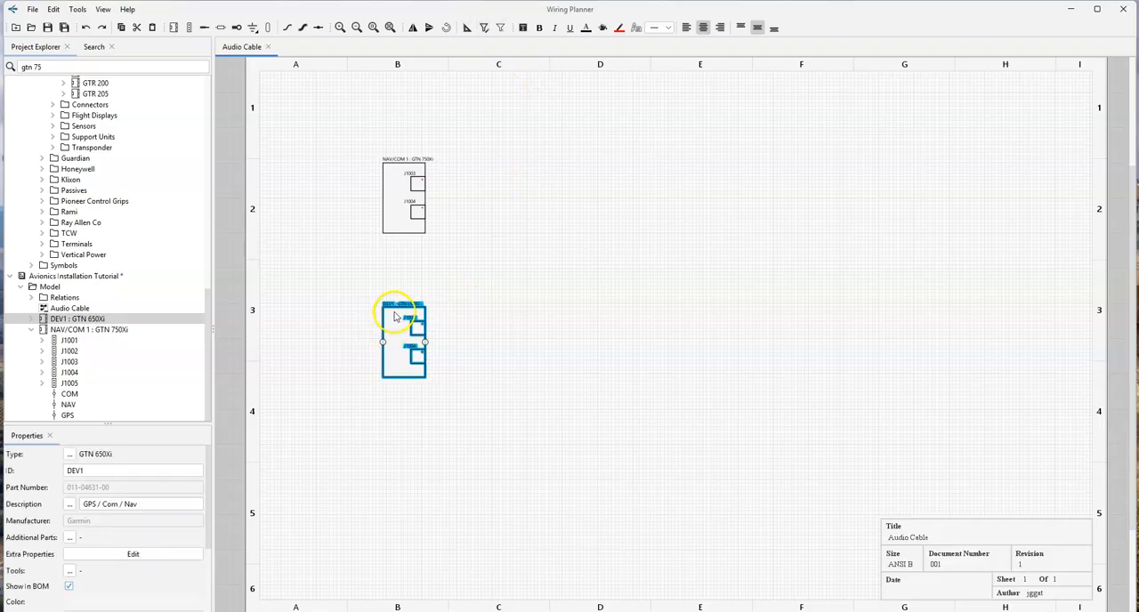
{"action": "double_click", "coordinate": [107, 471]}
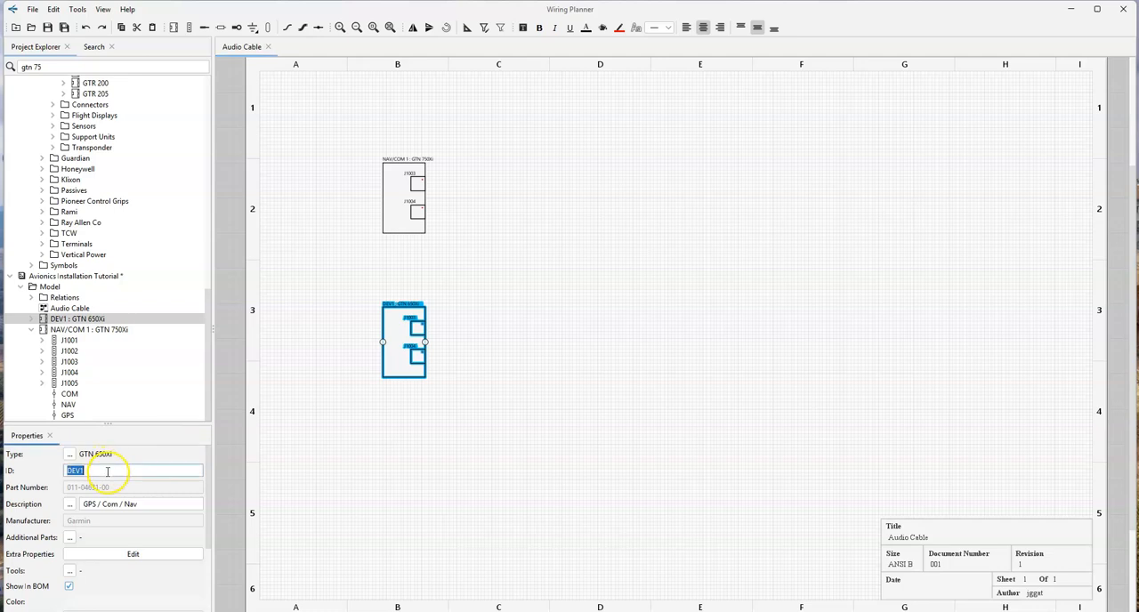
{"action": "type", "text": "NAV/COM 2"}
{"action": "key", "text": "Return"}
- Search the library for "GMA 35" and place the Garmin GMA 35 audio panel with a connector in column D, level with NAV/COM 1
{"action": "triple_click", "coordinate": [45, 66]}
{"action": "type", "text": "GMA 35"}
{"action": "key", "text": "Return"}
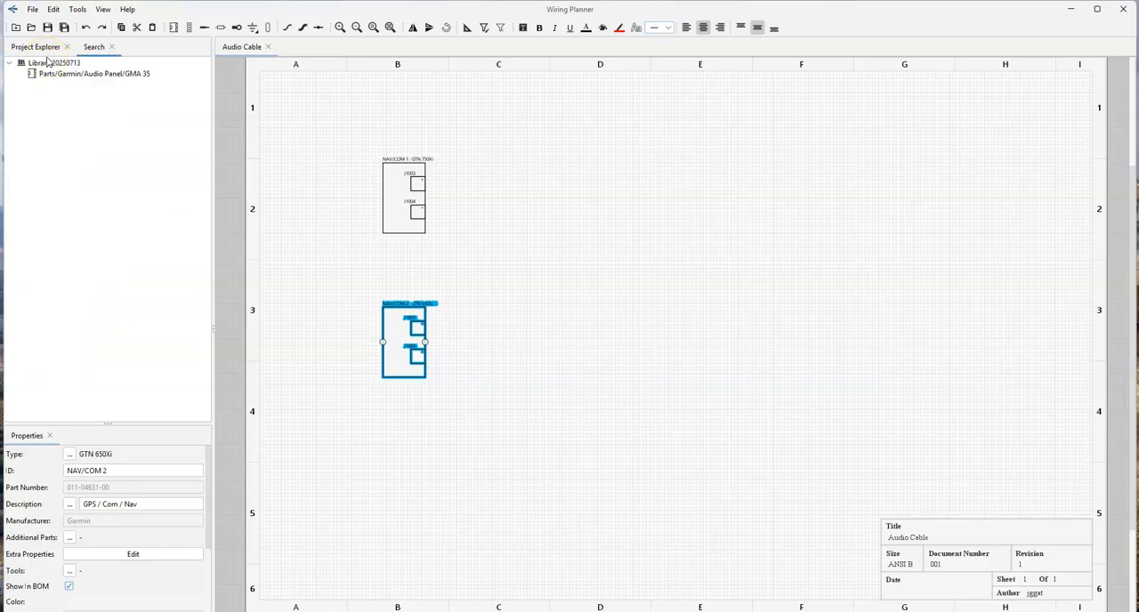
{"action": "double_click", "coordinate": [75, 74]}
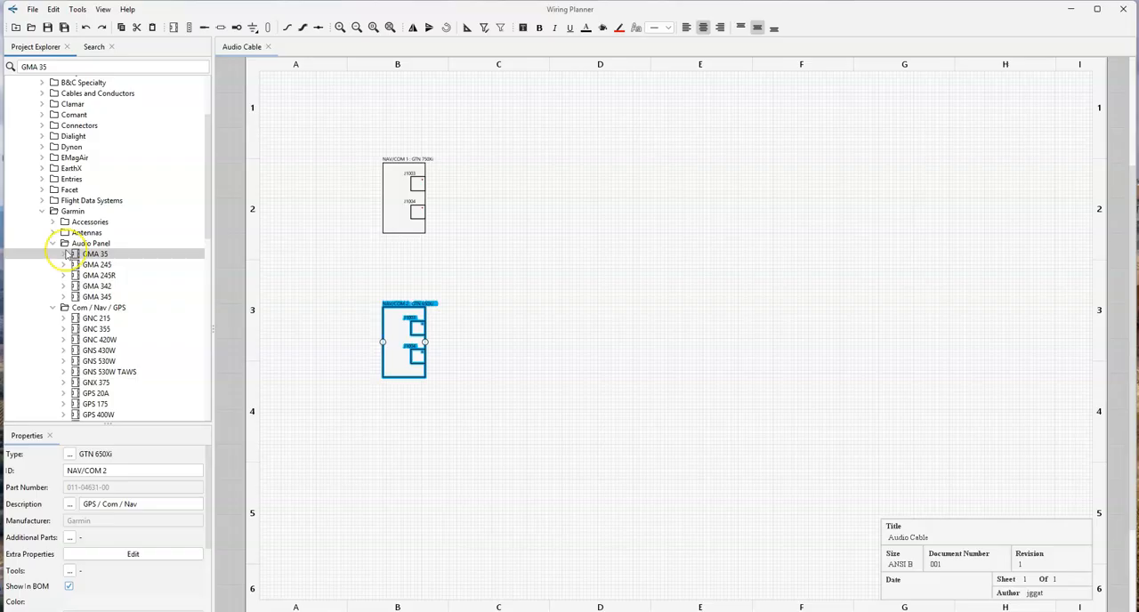
{"action": "left_click_drag", "start_coordinate": [68, 257], "coordinate": [622, 176]}
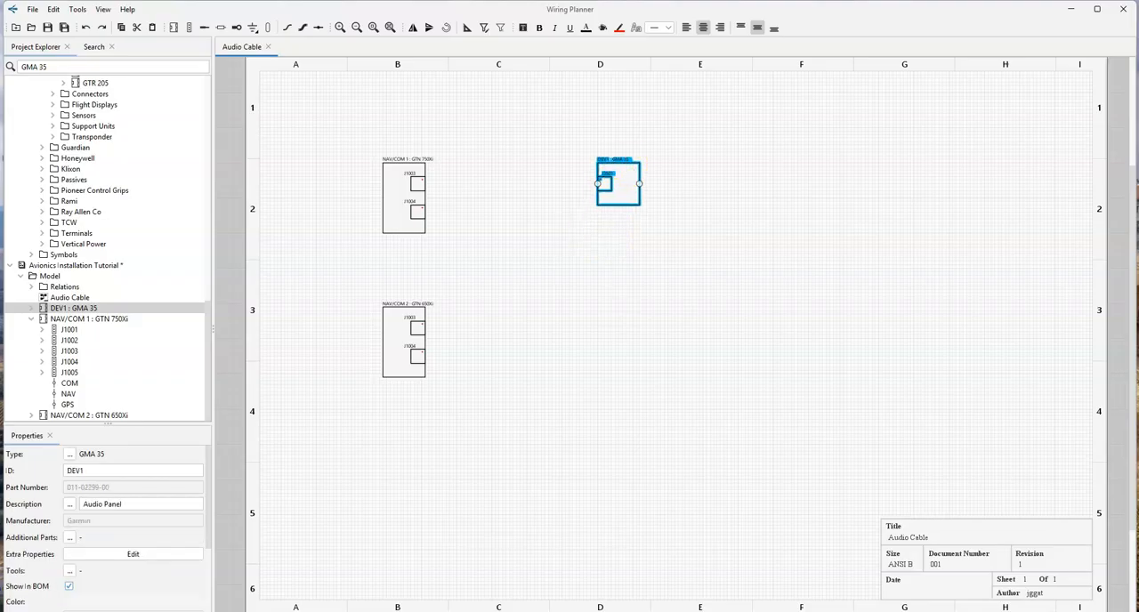
- Set the ID of the GMA 35 block to "Audio Panel"
{"action": "double_click", "coordinate": [92, 470]}
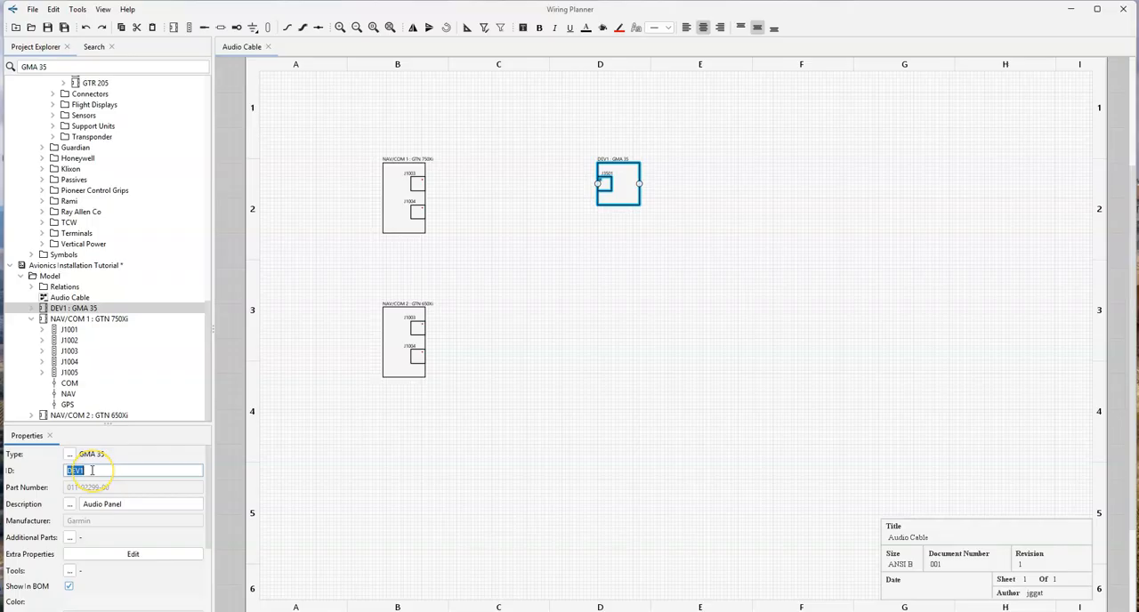
{"action": "type", "text": "anel"}
{"action": "key", "text": "Return"}
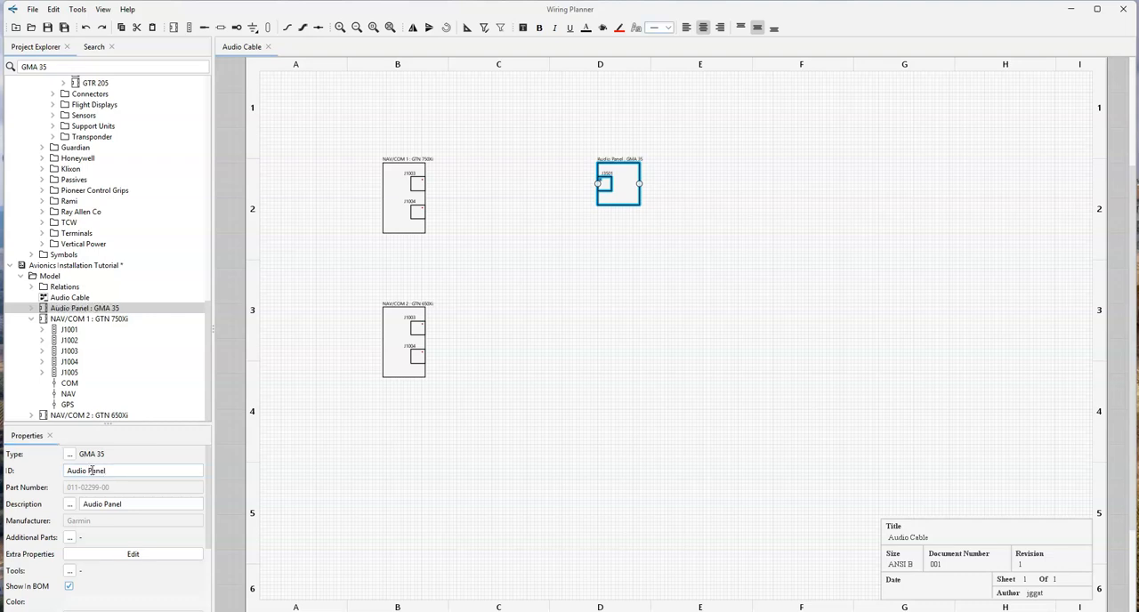
{"action": "left_click", "coordinate": [329, 249]}
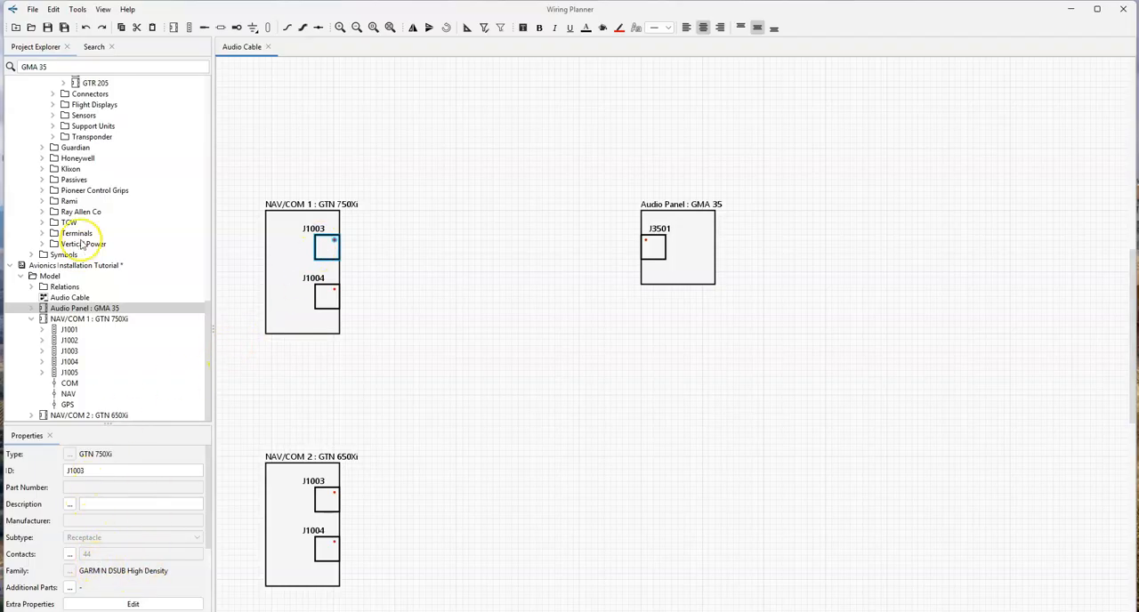
{"action": "scroll", "coordinate": [86, 234], "scroll_direction": "up", "scroll_amount": 10}
{"action": "scroll", "coordinate": [86, 234], "scroll_direction": "up", "scroll_amount": 4}
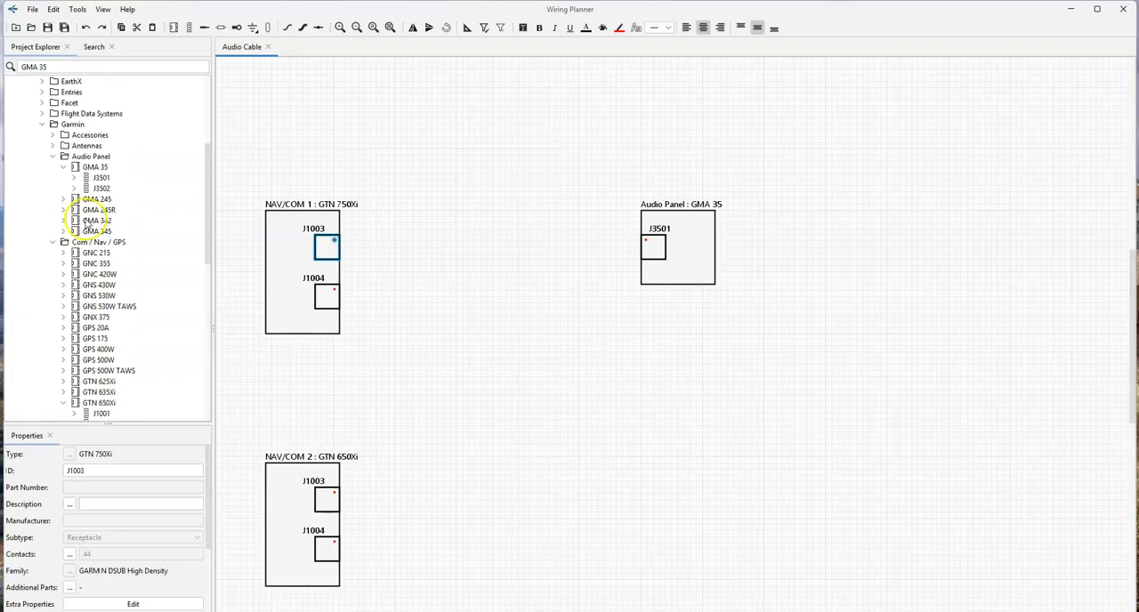
{"action": "left_click", "coordinate": [53, 242]}
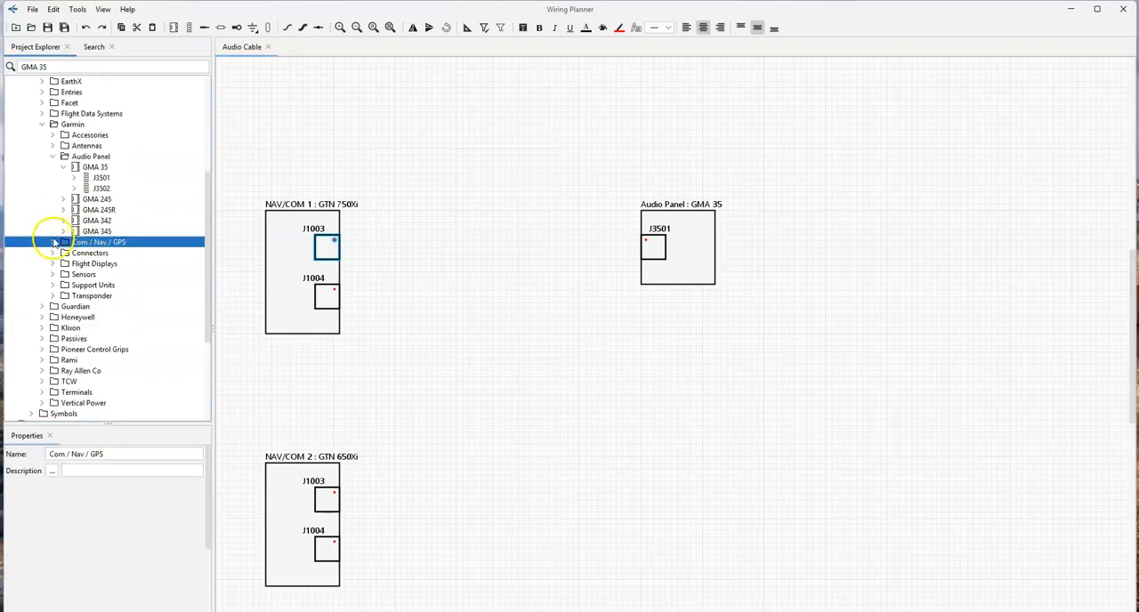
{"action": "left_click", "coordinate": [54, 157]}
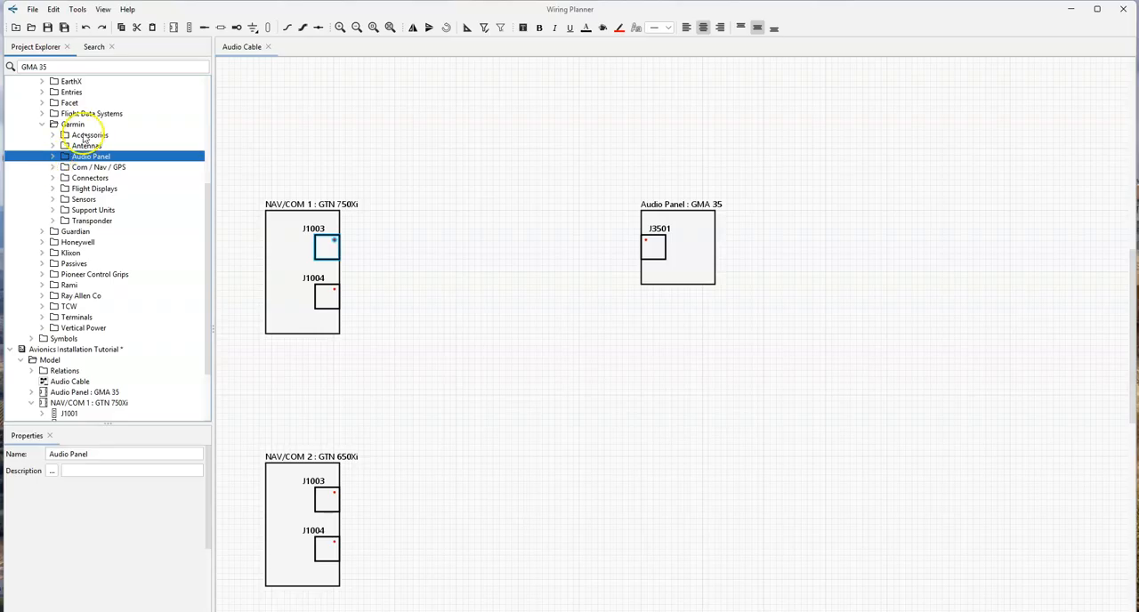
{"action": "left_click", "coordinate": [53, 178]}
{"action": "left_click_drag", "start_coordinate": [96, 210], "coordinate": [342, 247]}
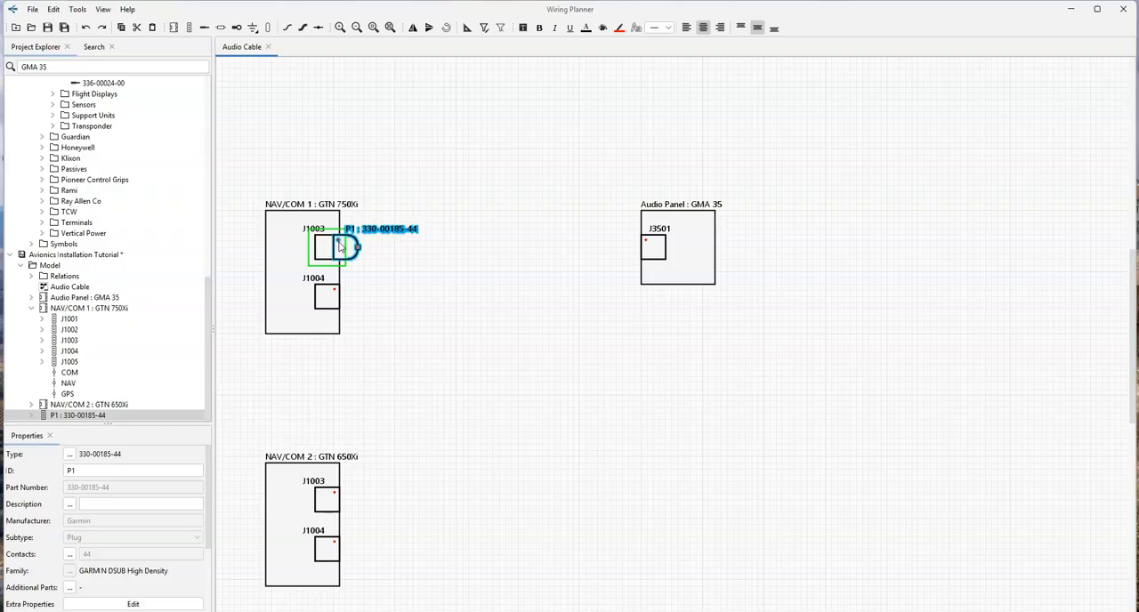
{"action": "left_click_drag", "start_coordinate": [339, 247], "coordinate": [340, 248]}
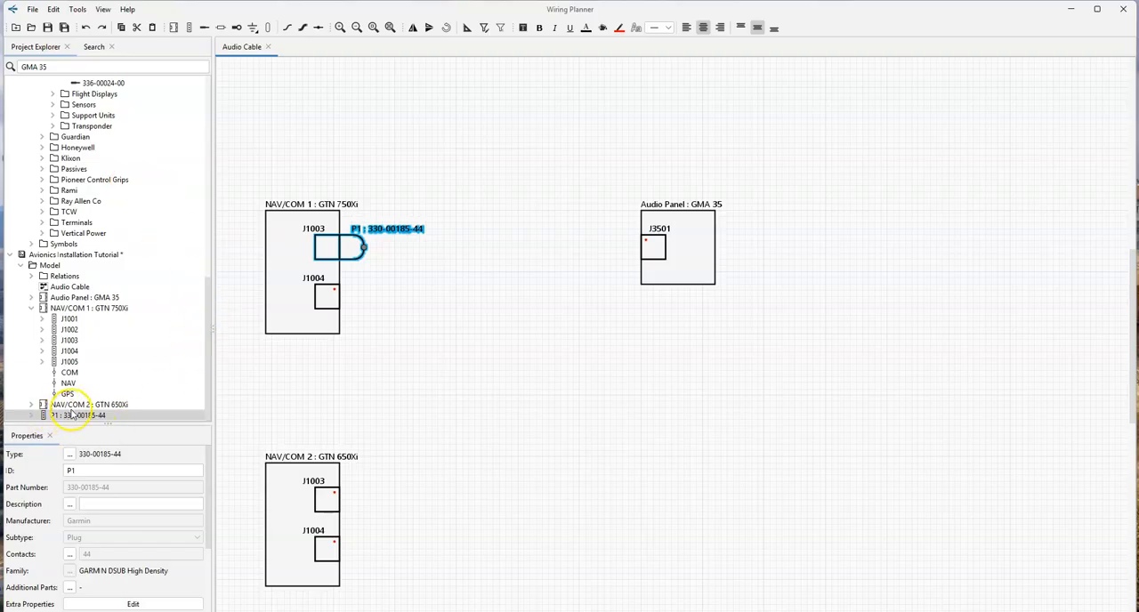
{"action": "left_click_drag", "start_coordinate": [213, 291], "coordinate": [211, 113]}
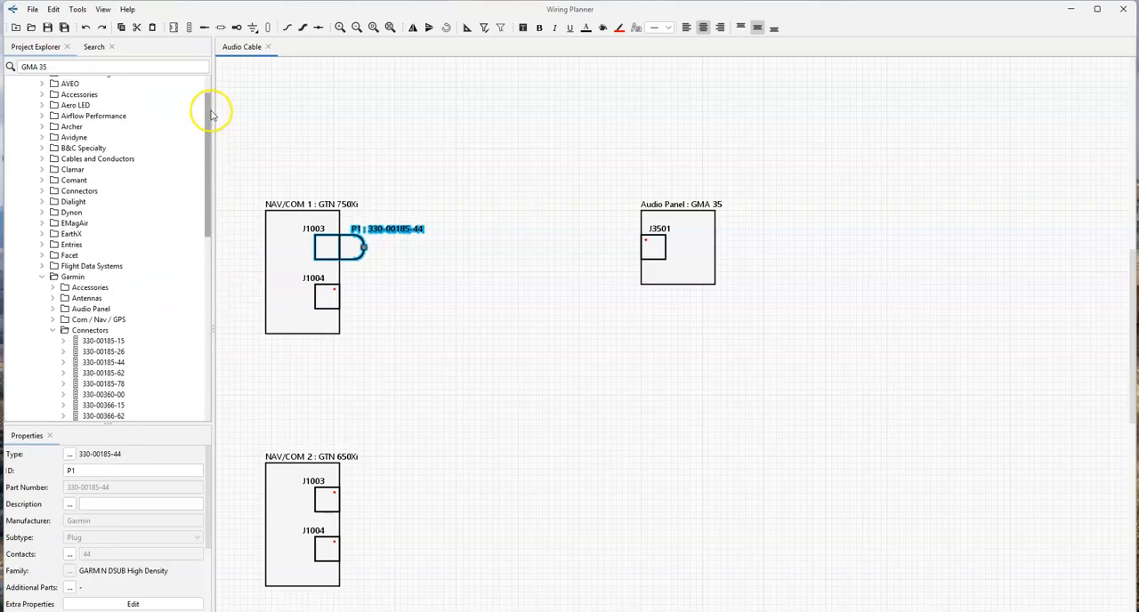
{"action": "left_click_drag", "start_coordinate": [109, 363], "coordinate": [653, 256]}
{"action": "scroll", "coordinate": [96, 217], "scroll_direction": "up", "scroll_amount": 6}
{"action": "scroll", "coordinate": [98, 218], "scroll_direction": "up", "scroll_amount": 7}
{"action": "left_click_drag", "start_coordinate": [109, 330], "coordinate": [327, 500]}
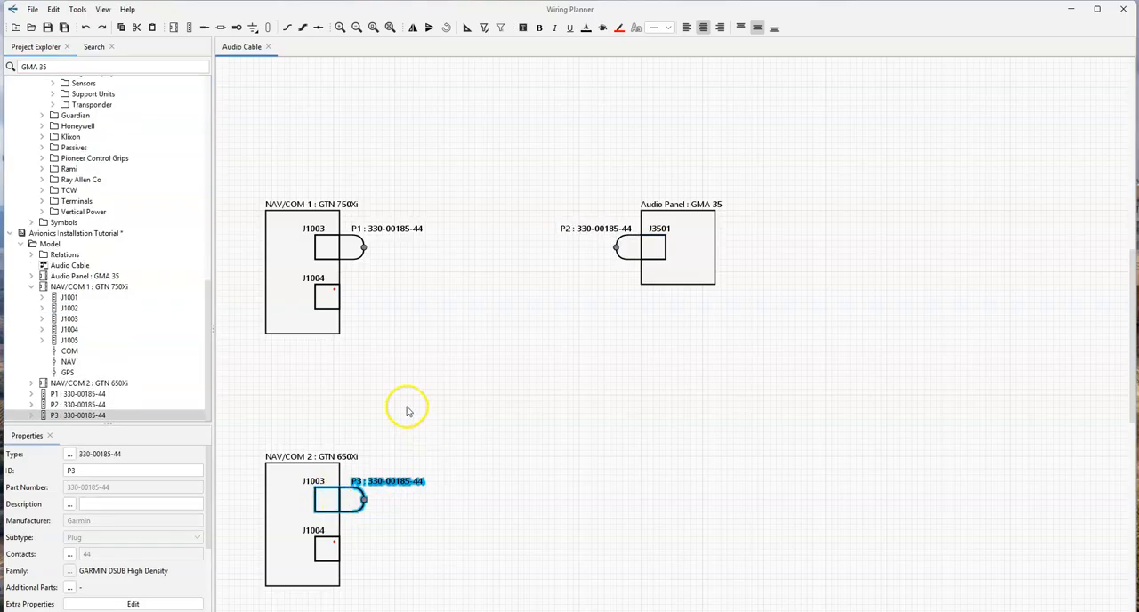
{"action": "left_click", "coordinate": [408, 407]}
{"action": "left_click", "coordinate": [327, 297]}
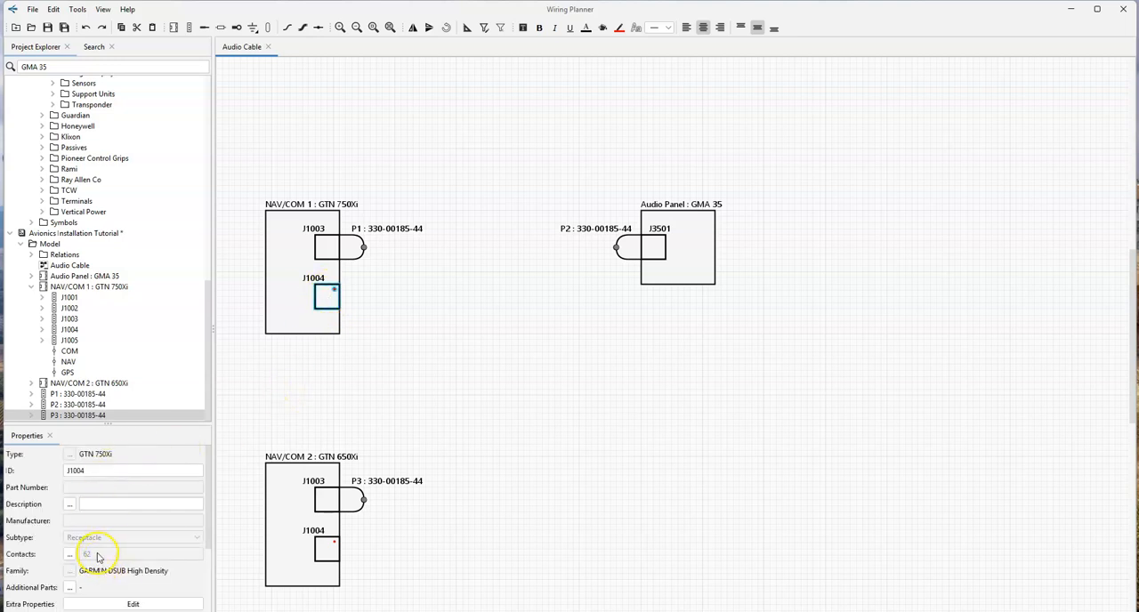
{"action": "scroll", "coordinate": [121, 225], "scroll_direction": "up", "scroll_amount": 4}
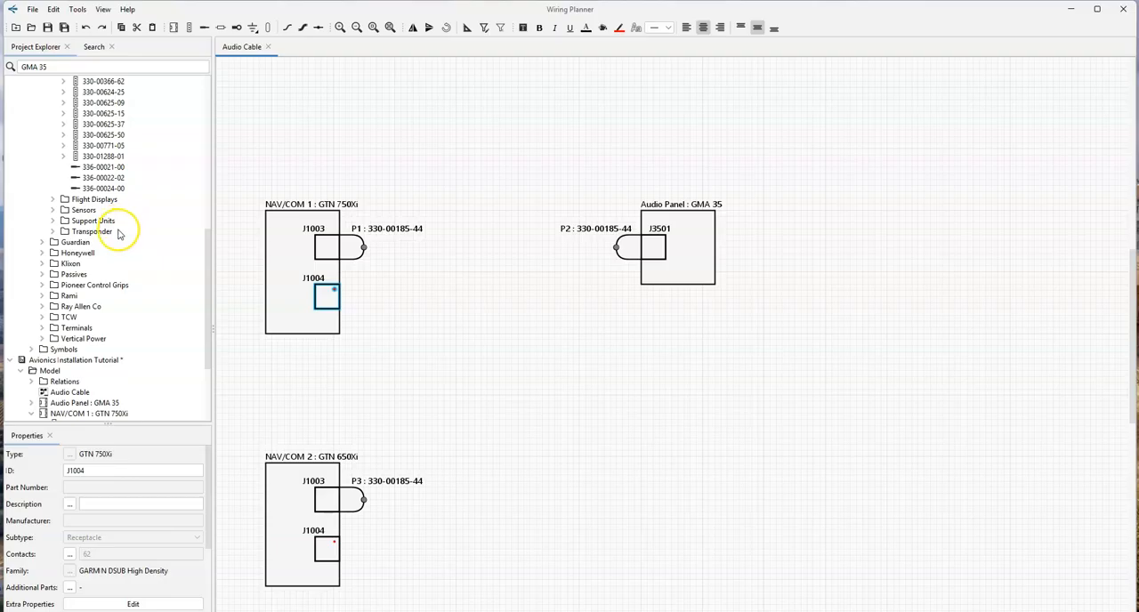
{"action": "scroll", "coordinate": [119, 234], "scroll_direction": "up", "scroll_amount": 5}
{"action": "left_click", "coordinate": [103, 200]}
{"action": "left_click_drag", "start_coordinate": [103, 200], "coordinate": [325, 313]}
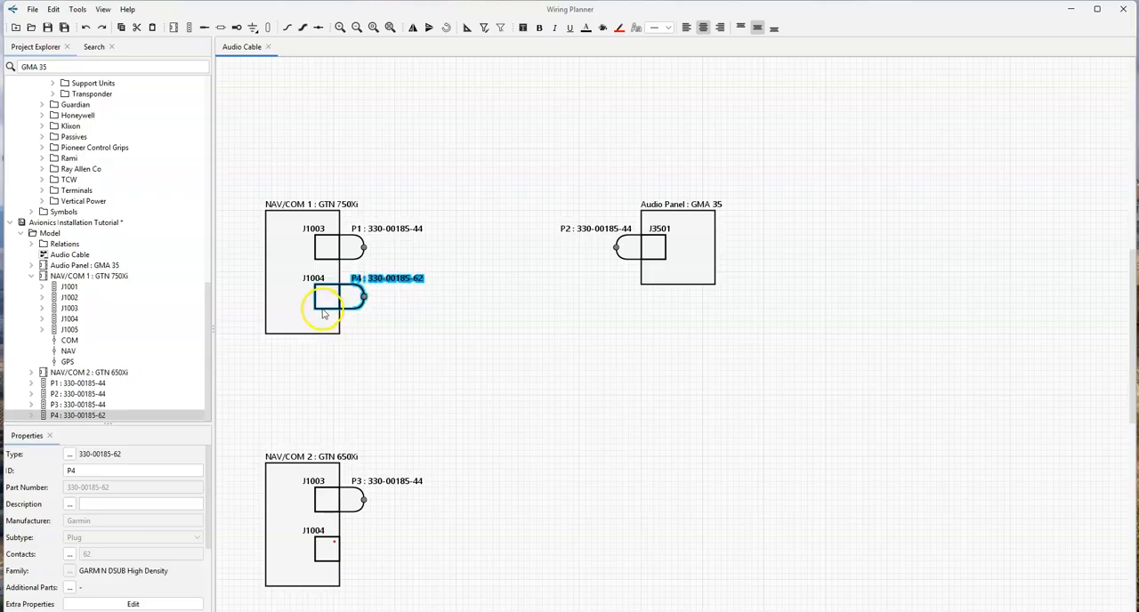
{"action": "scroll", "coordinate": [114, 209], "scroll_direction": "up", "scroll_amount": 10}
{"action": "scroll", "coordinate": [113, 231], "scroll_direction": "down", "scroll_amount": 3}
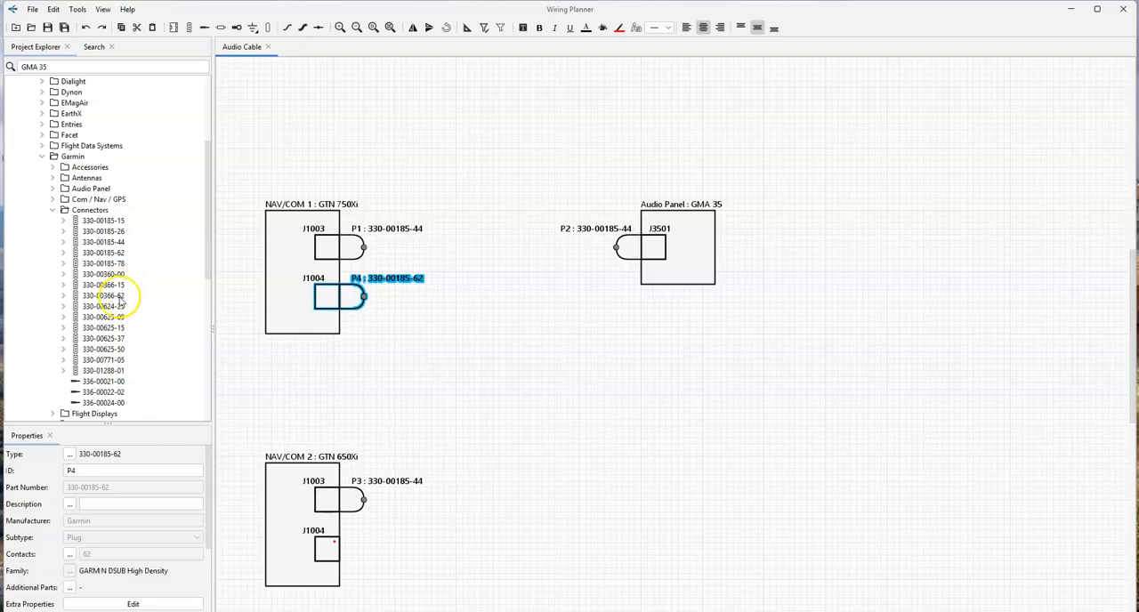
{"action": "left_click_drag", "start_coordinate": [116, 296], "coordinate": [407, 533]}
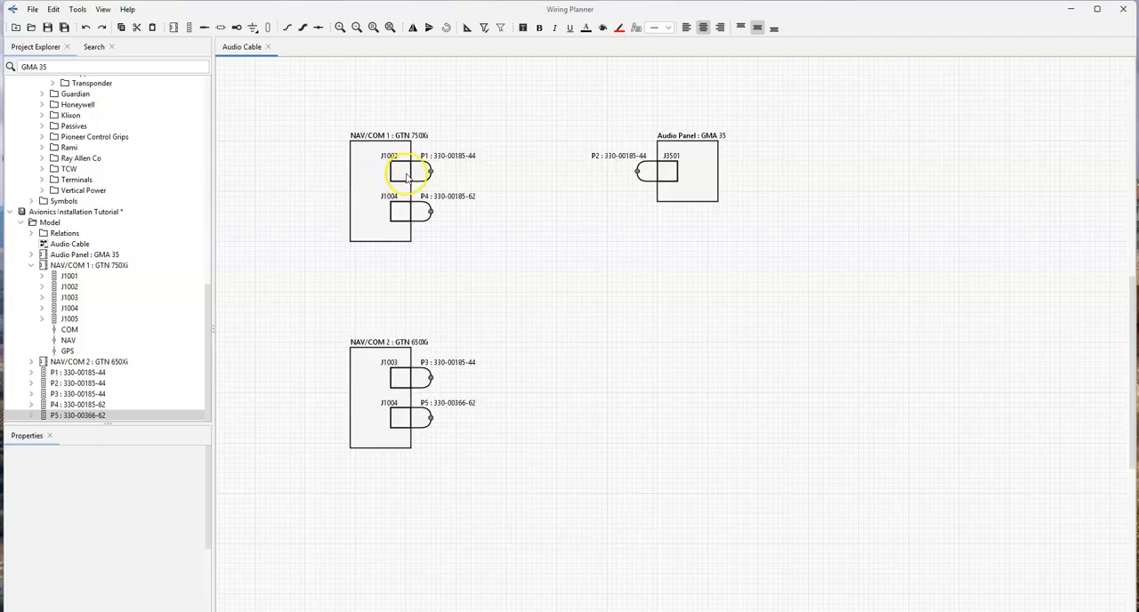
- Show contacts 5, 7, 11, 18, 20 and BKSH on connector J1003 of NAV/COM 1
{"action": "left_click", "coordinate": [400, 174]}
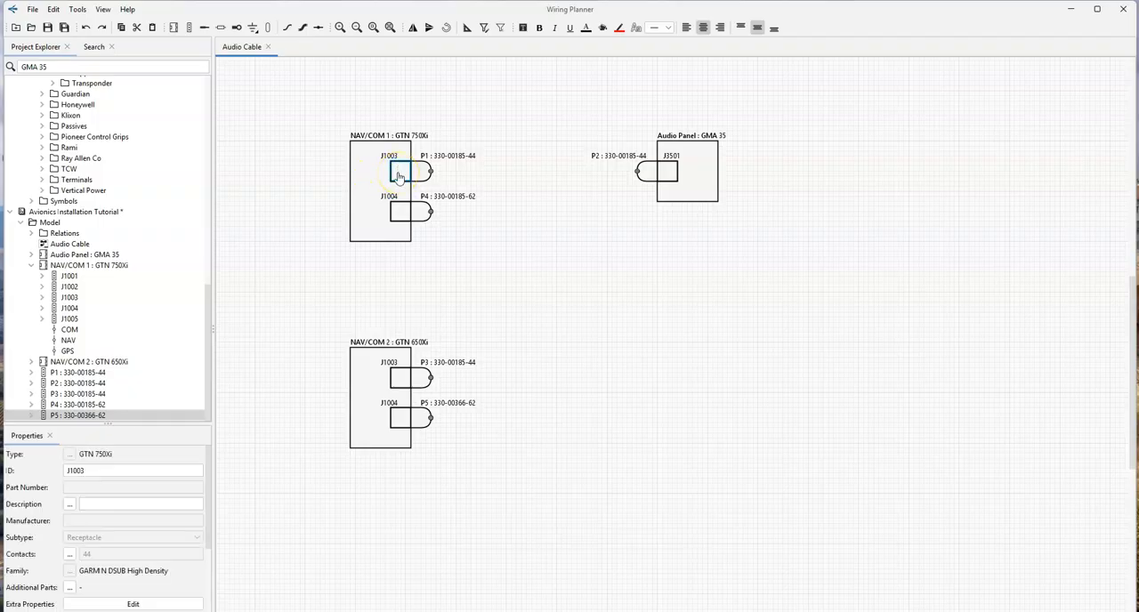
{"action": "right_click", "coordinate": [399, 174]}
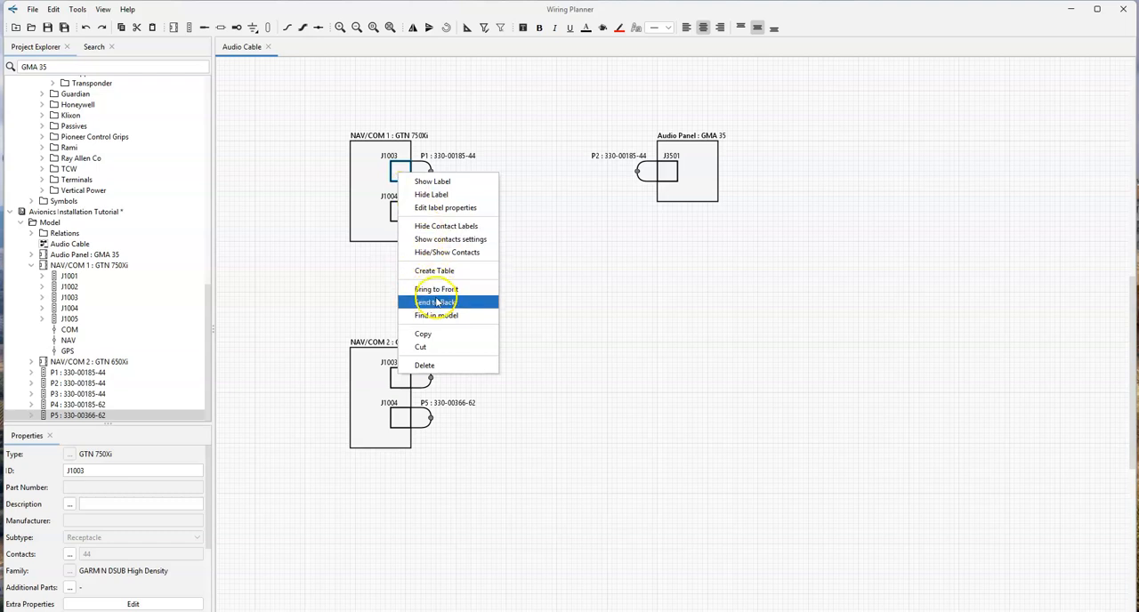
{"action": "left_click", "coordinate": [439, 253]}
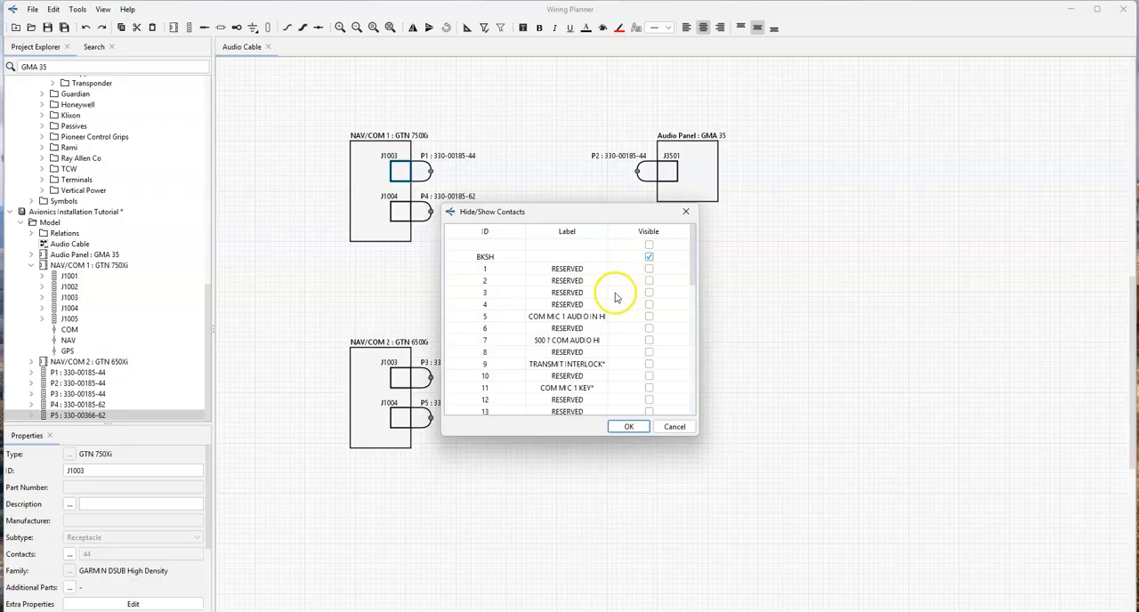
{"action": "left_click", "coordinate": [649, 316]}
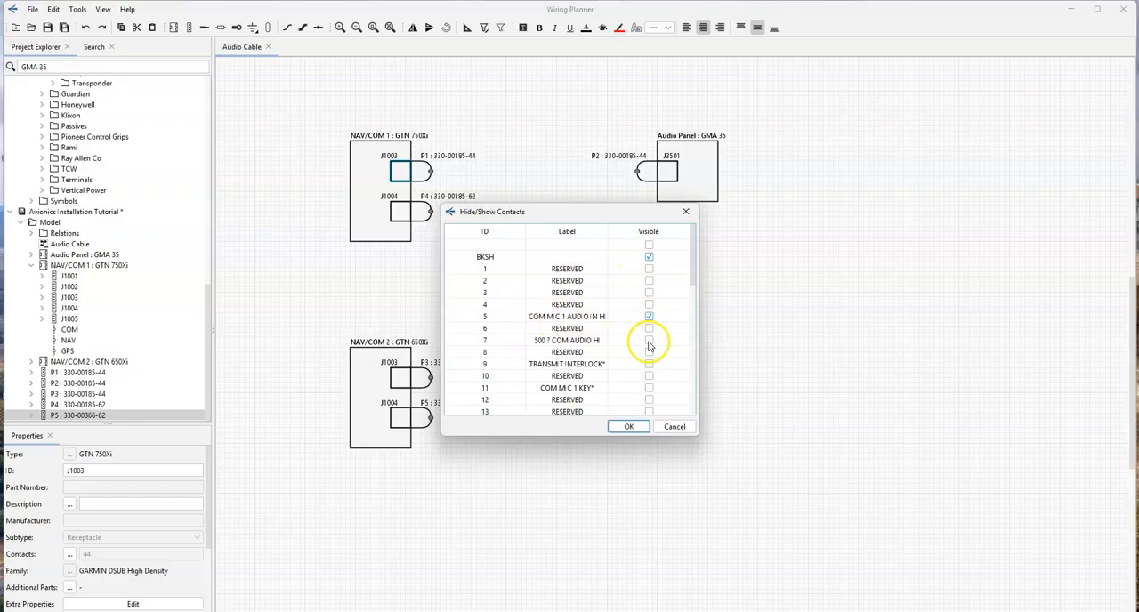
{"action": "left_click", "coordinate": [649, 388]}
{"action": "scroll", "coordinate": [650, 382], "scroll_direction": "down", "scroll_amount": 3}
{"action": "left_click", "coordinate": [648, 364]}
{"action": "left_click", "coordinate": [628, 426]}
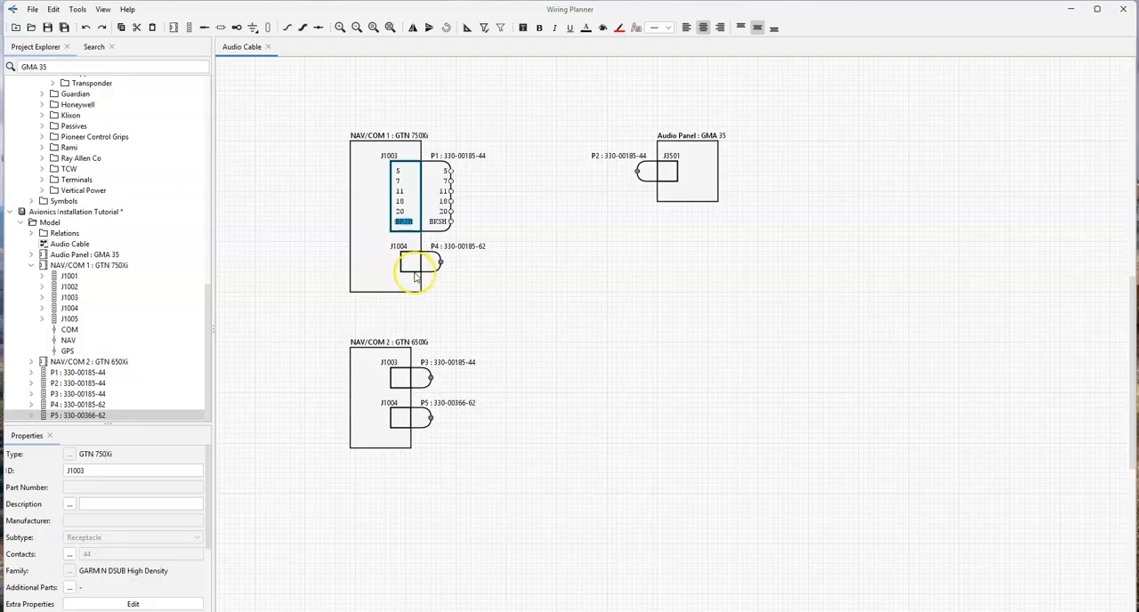
- Show contacts 5, 7, 11, 18, 20 and BKSH on connector J1003 of NAV/COM 2
{"action": "left_click", "coordinate": [405, 381]}
{"action": "right_click", "coordinate": [405, 382]}
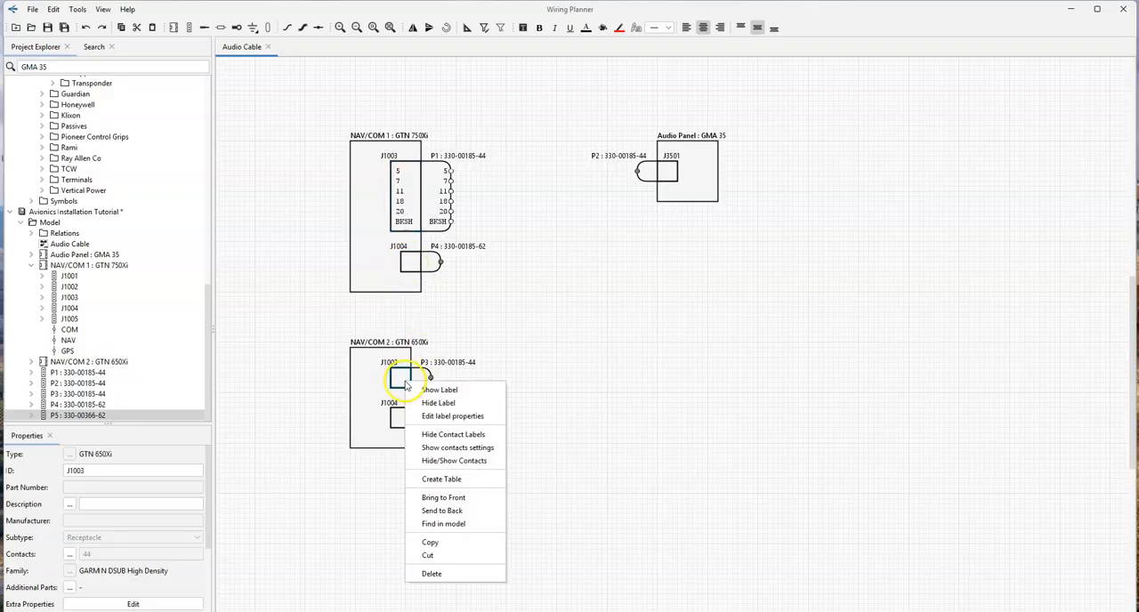
{"action": "left_click", "coordinate": [462, 463]}
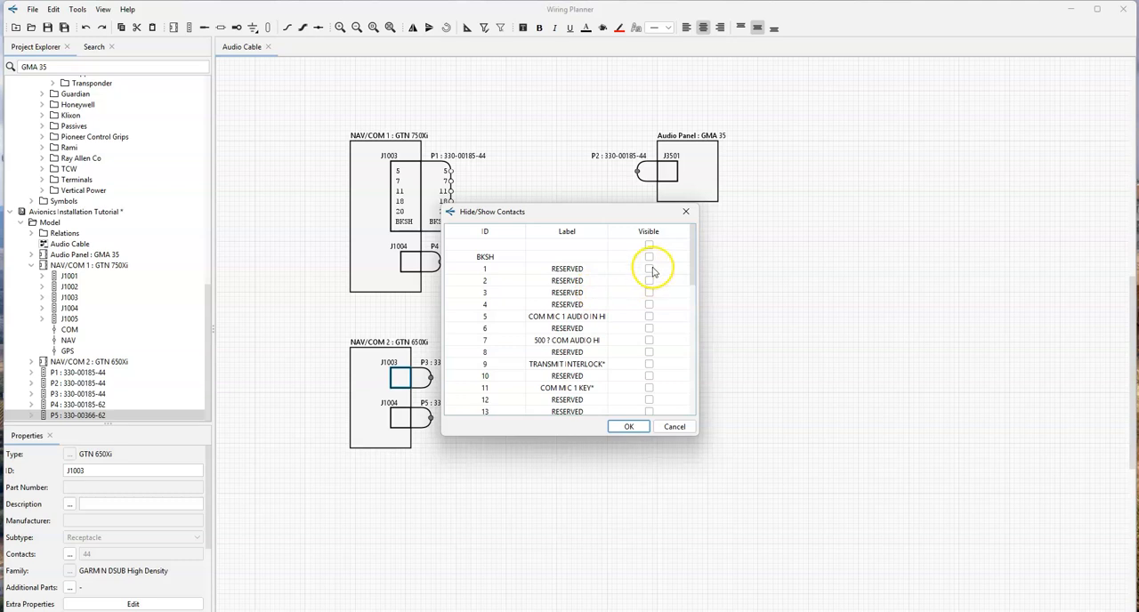
{"action": "left_click", "coordinate": [649, 256]}
{"action": "left_click", "coordinate": [649, 316]}
{"action": "left_click", "coordinate": [649, 341]}
{"action": "left_click", "coordinate": [649, 388]}
{"action": "scroll", "coordinate": [650, 396], "scroll_direction": "down", "scroll_amount": 3}
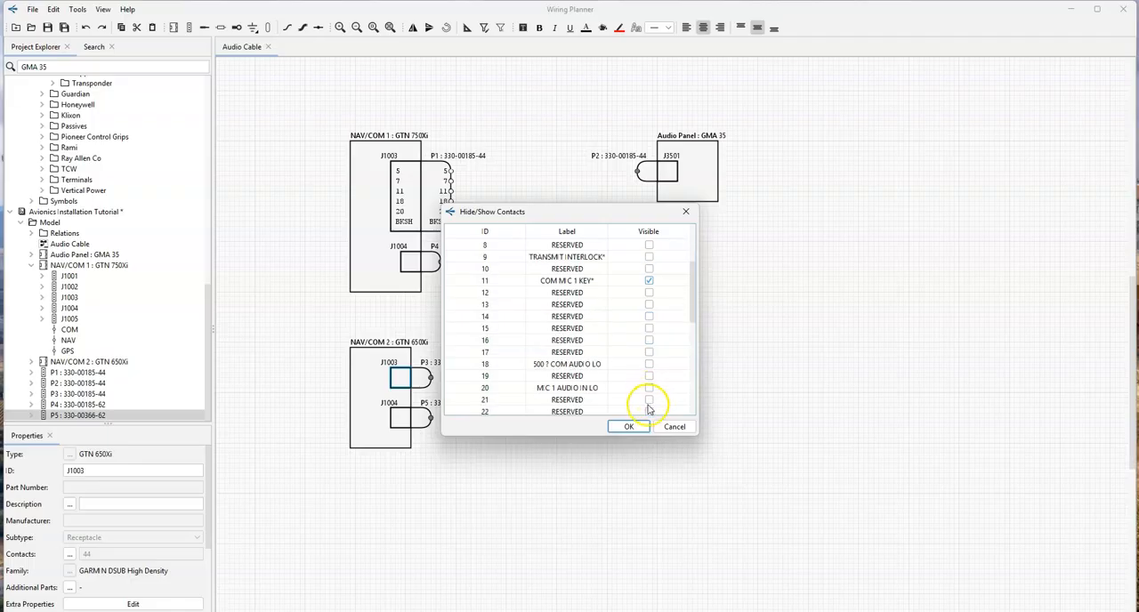
{"action": "left_click", "coordinate": [648, 364]}
{"action": "left_click", "coordinate": [649, 388]}
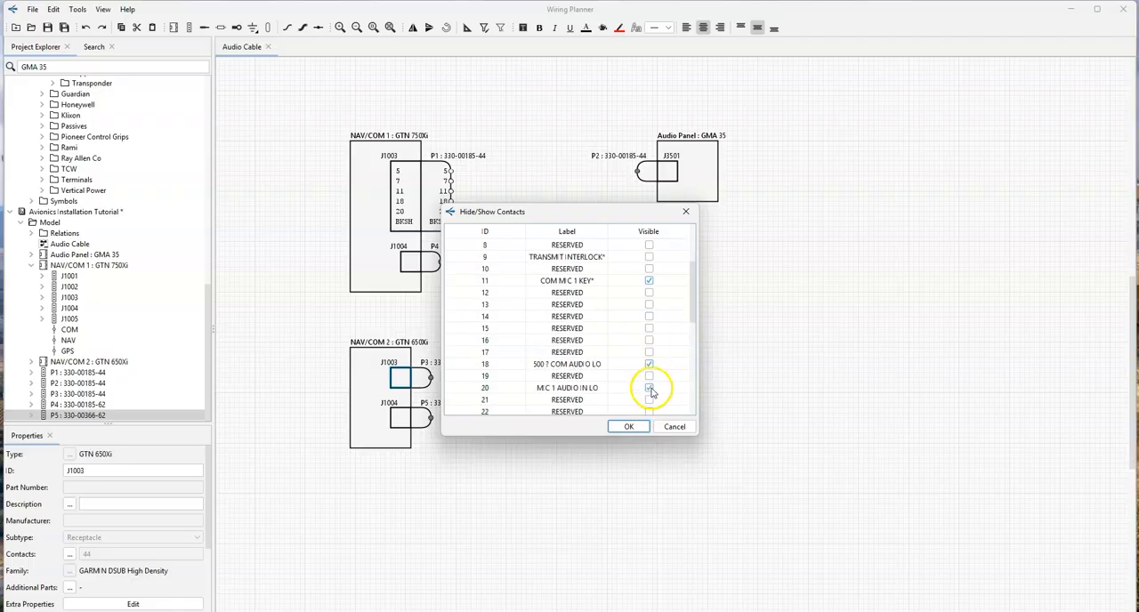
{"action": "left_click", "coordinate": [627, 427]}
- Show contacts 16, 17 and BKSH on connector J1004 of NAV/COM 1
{"action": "left_click", "coordinate": [409, 266]}
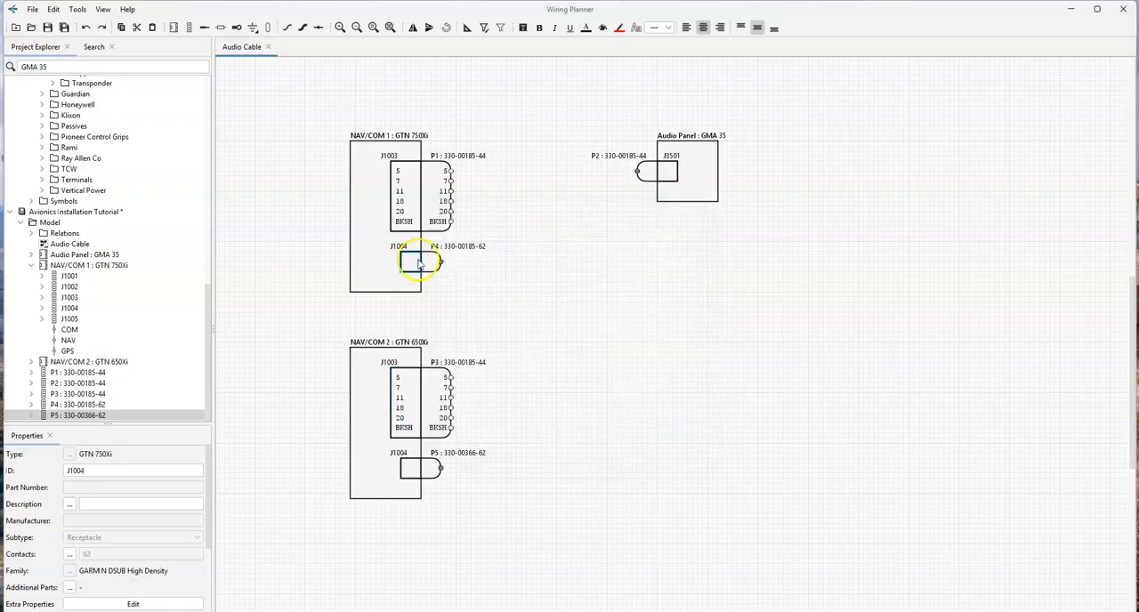
{"action": "right_click", "coordinate": [414, 264]}
{"action": "left_click", "coordinate": [459, 339]}
{"action": "scroll", "coordinate": [579, 327], "scroll_direction": "down", "scroll_amount": 2}
{"action": "left_click", "coordinate": [648, 375]}
{"action": "left_click", "coordinate": [648, 388]}
{"action": "left_click", "coordinate": [627, 426]}
- Show contacts 16, 17 and BKSH on connector J1004 of NAV/COM 2
{"action": "left_click", "coordinate": [407, 466]}
{"action": "right_click", "coordinate": [410, 465]}
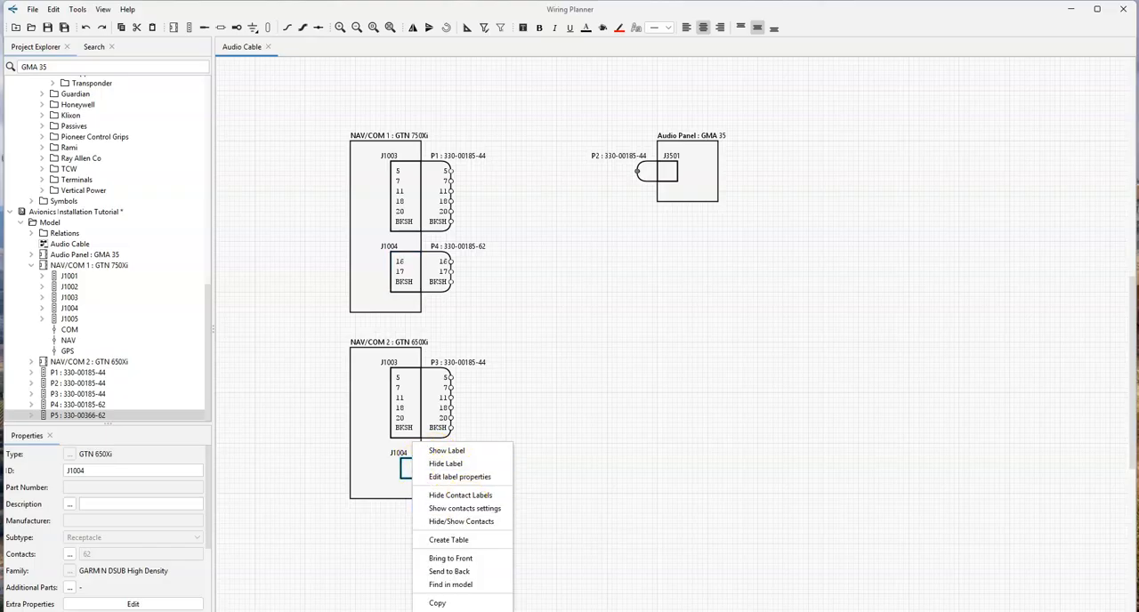
{"action": "left_click", "coordinate": [460, 521]}
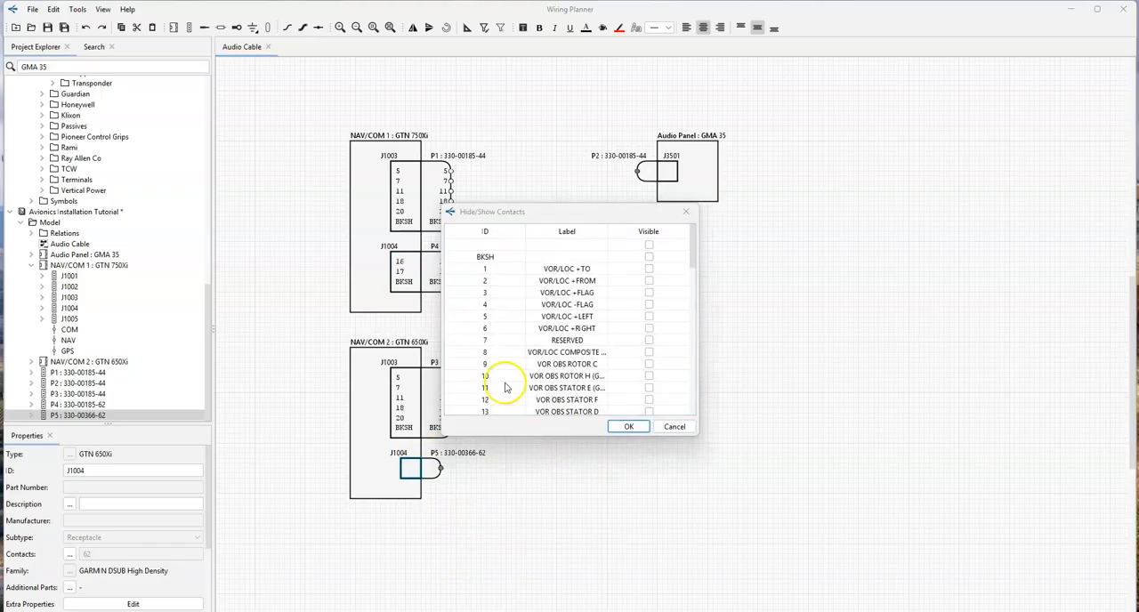
{"action": "scroll", "coordinate": [651, 375], "scroll_direction": "down", "scroll_amount": 2}
{"action": "left_click", "coordinate": [649, 376]}
{"action": "left_click", "coordinate": [648, 388]}
{"action": "left_click", "coordinate": [628, 426]}
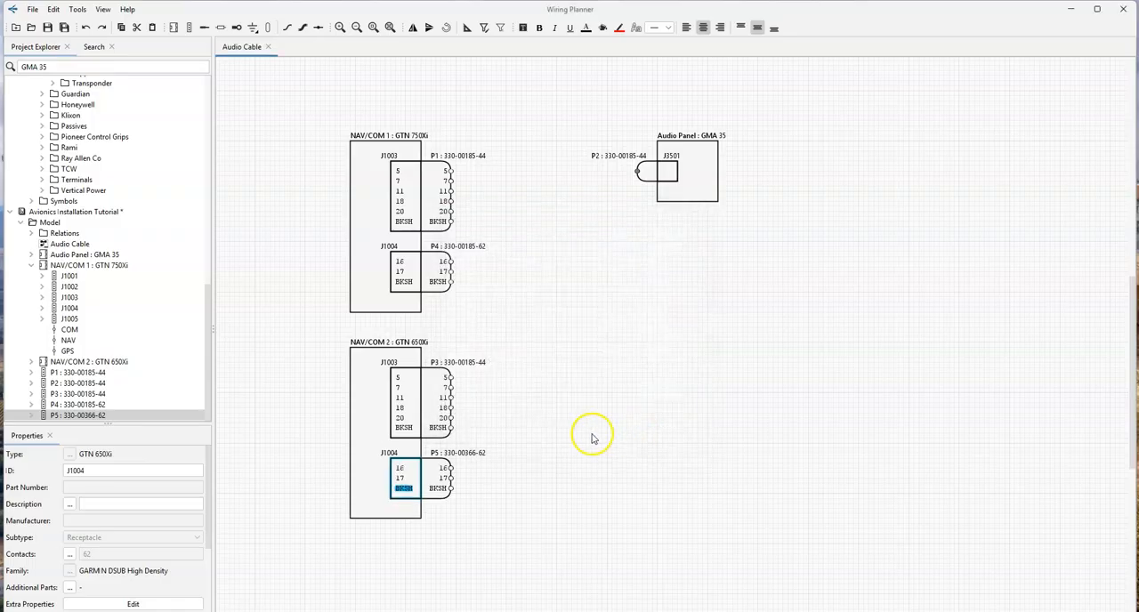
- Show contacts 9 to 15, 17 to 20 and 30 on the Audio Panel's plug P2, and move the Audio Panel block farther from the NAV/COM units
{"action": "left_click", "coordinate": [650, 172]}
{"action": "right_click", "coordinate": [670, 176]}
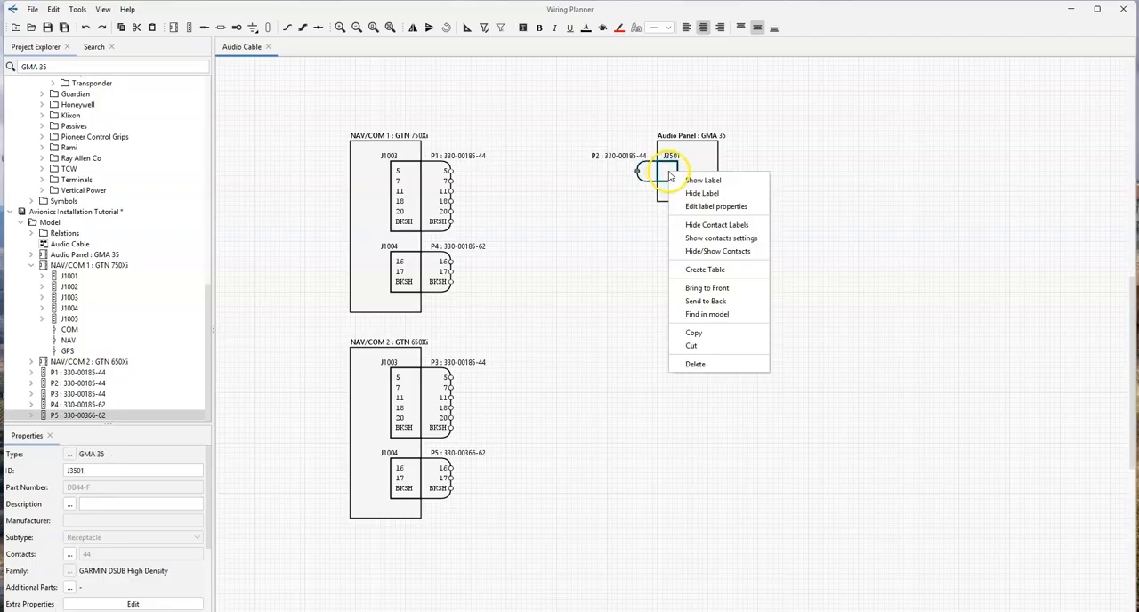
{"action": "left_click", "coordinate": [655, 173]}
{"action": "right_click", "coordinate": [656, 173]}
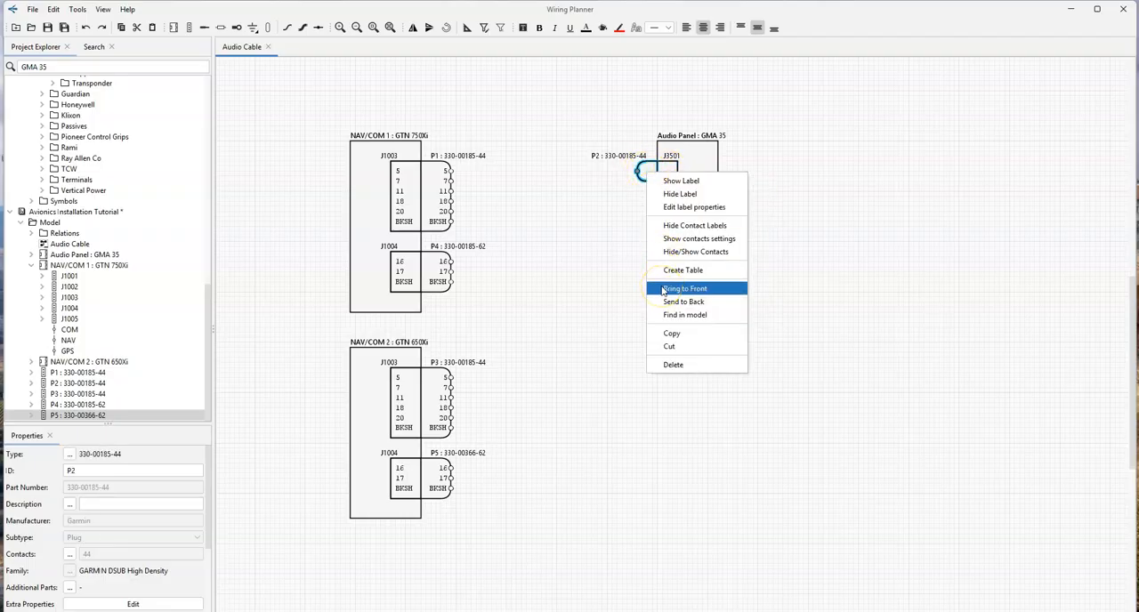
{"action": "left_click", "coordinate": [672, 252]}
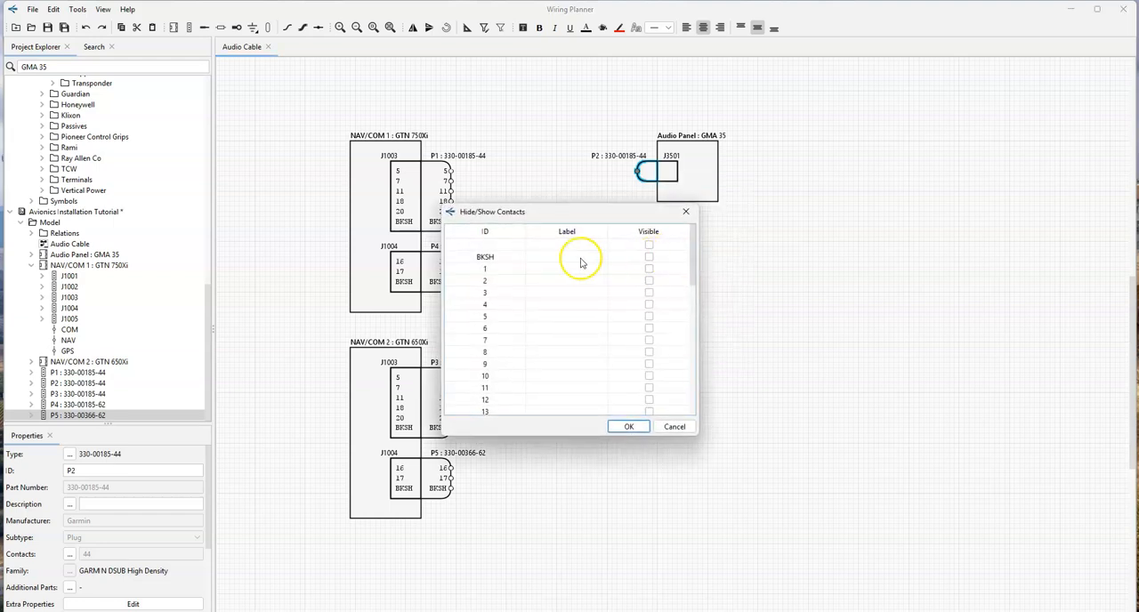
{"action": "left_click", "coordinate": [649, 364]}
{"action": "left_click", "coordinate": [649, 375]}
{"action": "left_click", "coordinate": [648, 388]}
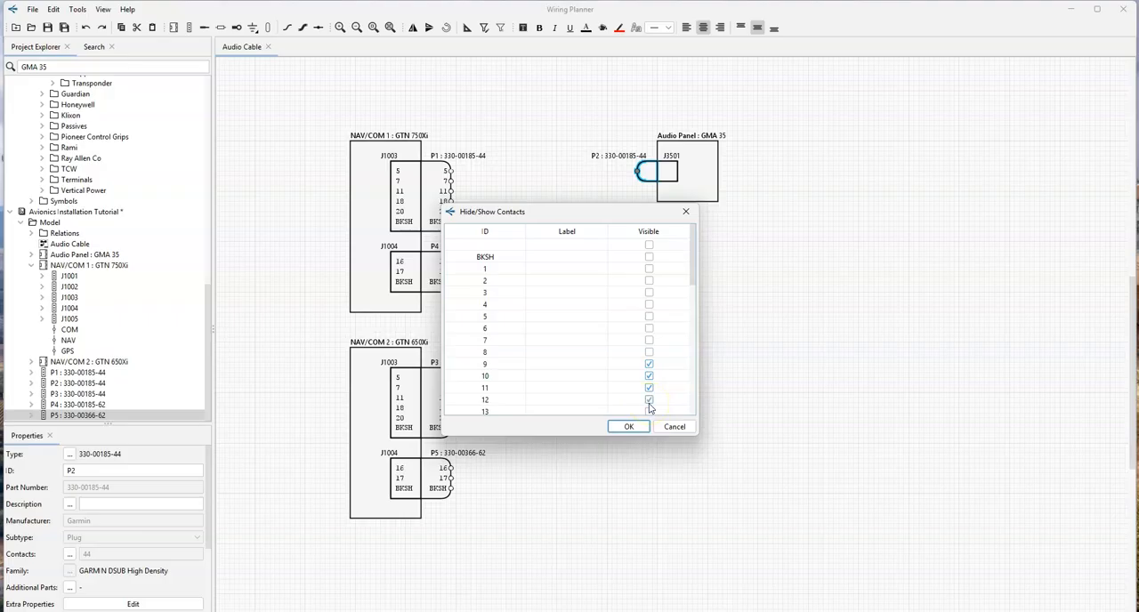
{"action": "scroll", "coordinate": [650, 374], "scroll_direction": "down", "scroll_amount": 3}
{"action": "left_click", "coordinate": [649, 305]}
{"action": "left_click", "coordinate": [649, 316]}
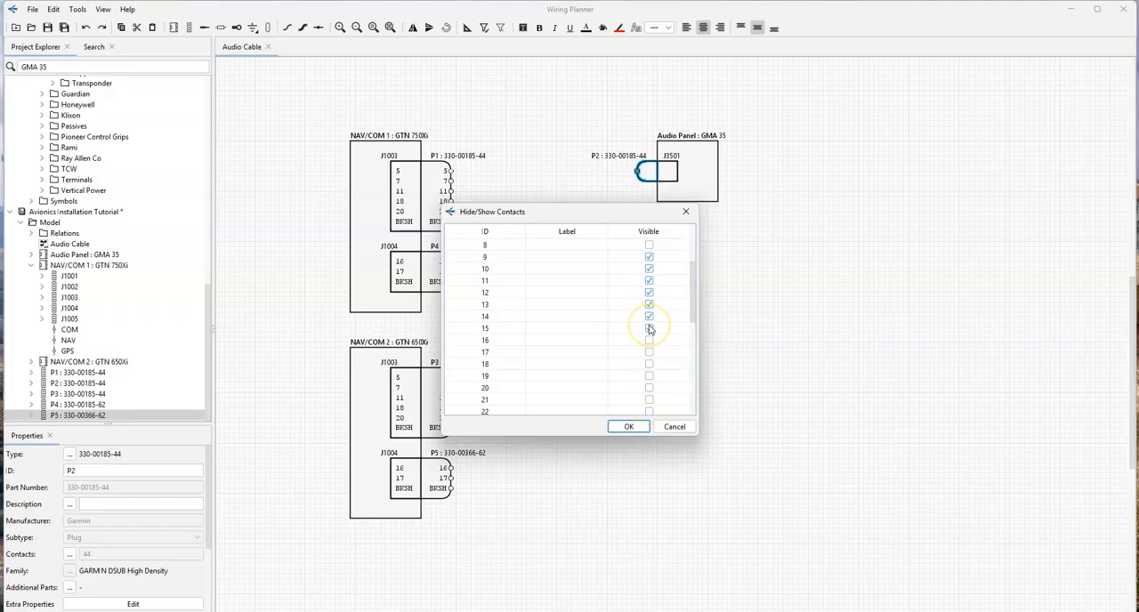
{"action": "left_click", "coordinate": [649, 328]}
{"action": "left_click", "coordinate": [648, 352]}
{"action": "left_click", "coordinate": [649, 364]}
{"action": "left_click", "coordinate": [649, 376]}
{"action": "left_click", "coordinate": [649, 388]}
{"action": "scroll", "coordinate": [650, 388], "scroll_direction": "down", "scroll_amount": 3}
{"action": "left_click", "coordinate": [649, 399]}
{"action": "left_click", "coordinate": [628, 426]}
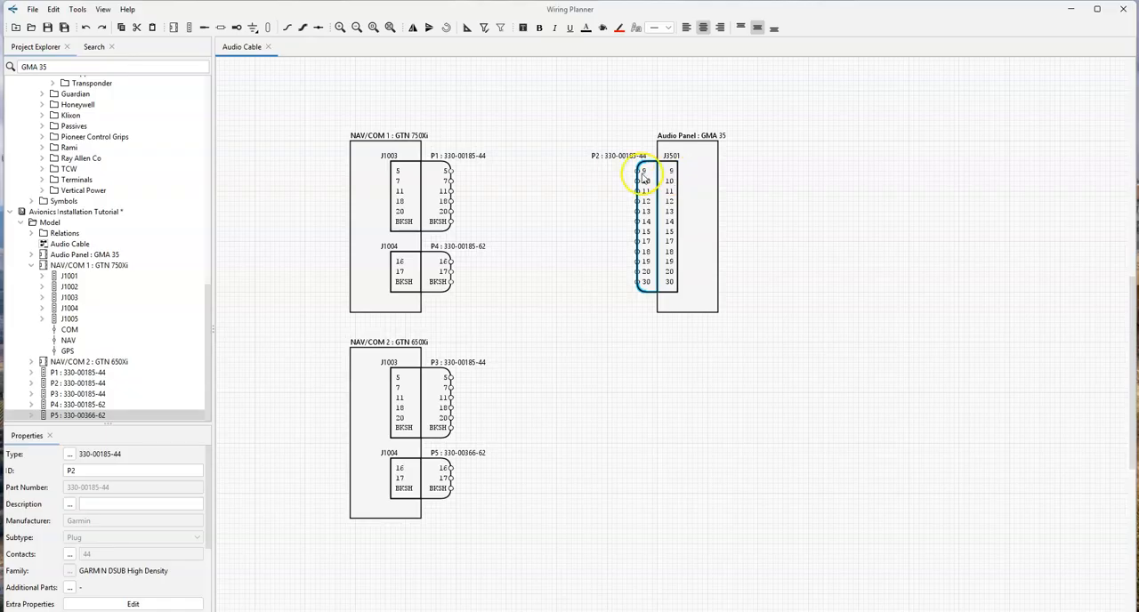
{"action": "left_click_drag", "start_coordinate": [707, 184], "coordinate": [762, 184]}
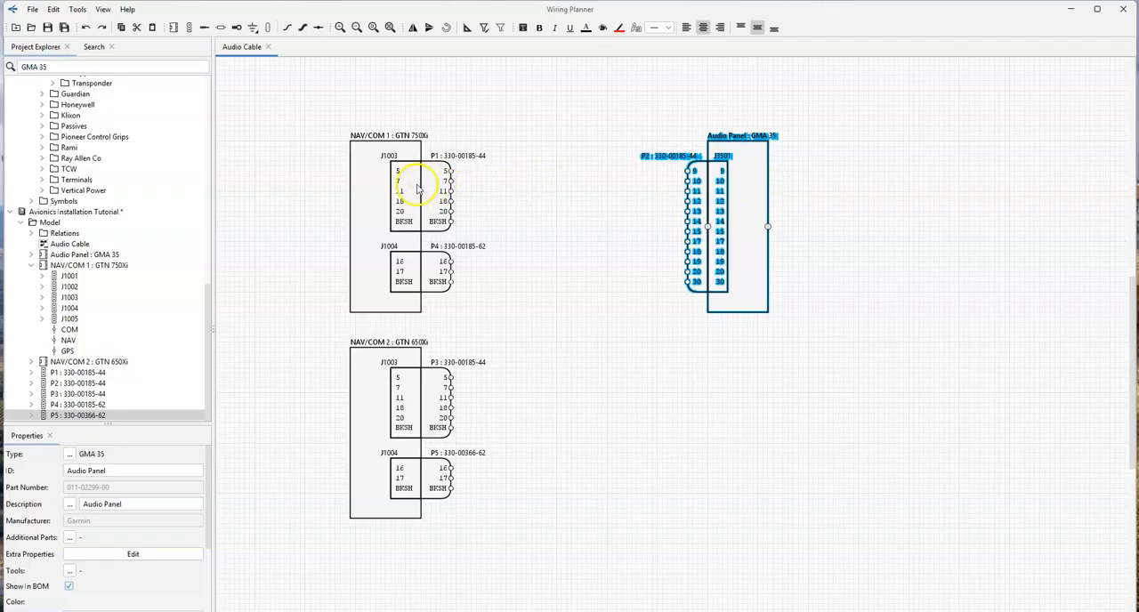
- Reorder the contacts of plugs P1 and P3 to 7, 18, 20, 5, 11 and BKSH, leaving a gap after contact 18
{"action": "left_click", "coordinate": [448, 181]}
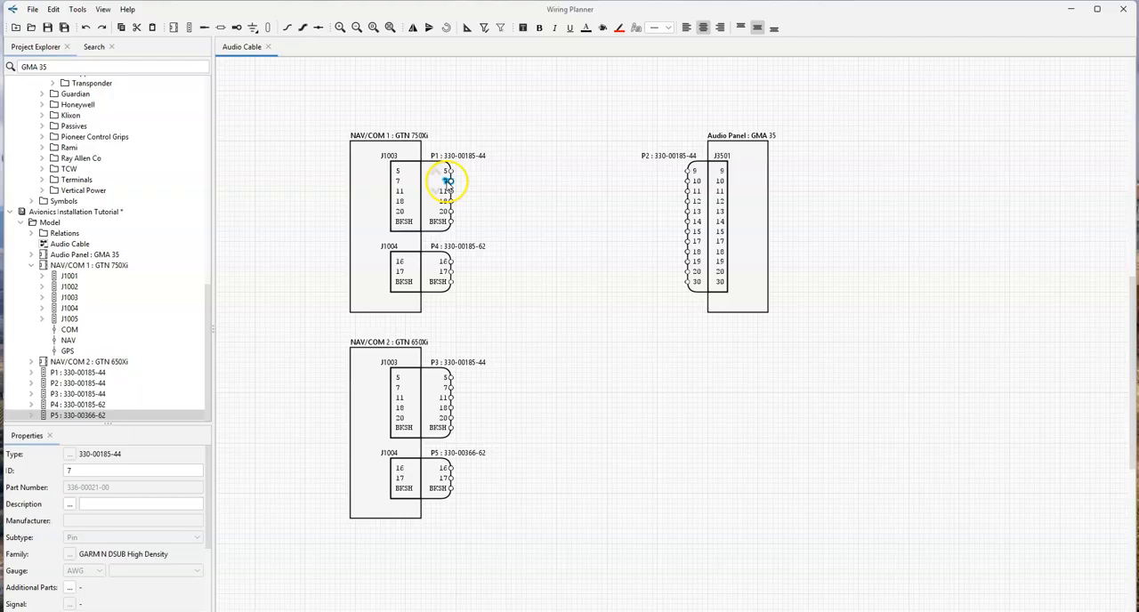
{"action": "left_click_drag", "start_coordinate": [448, 180], "coordinate": [448, 170]}
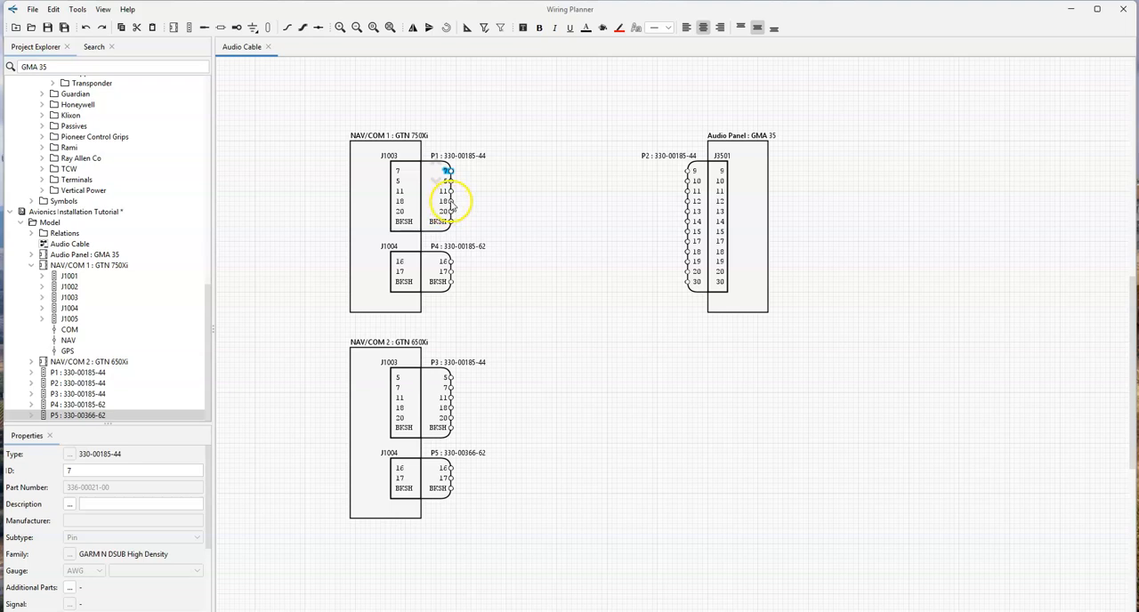
{"action": "mouse_move", "coordinate": [447, 201]}
{"action": "left_mouse_down"}
{"action": "mouse_move", "coordinate": [447, 180]}
{"action": "mouse_move", "coordinate": [437, 204]}
{"action": "left_mouse_up"}
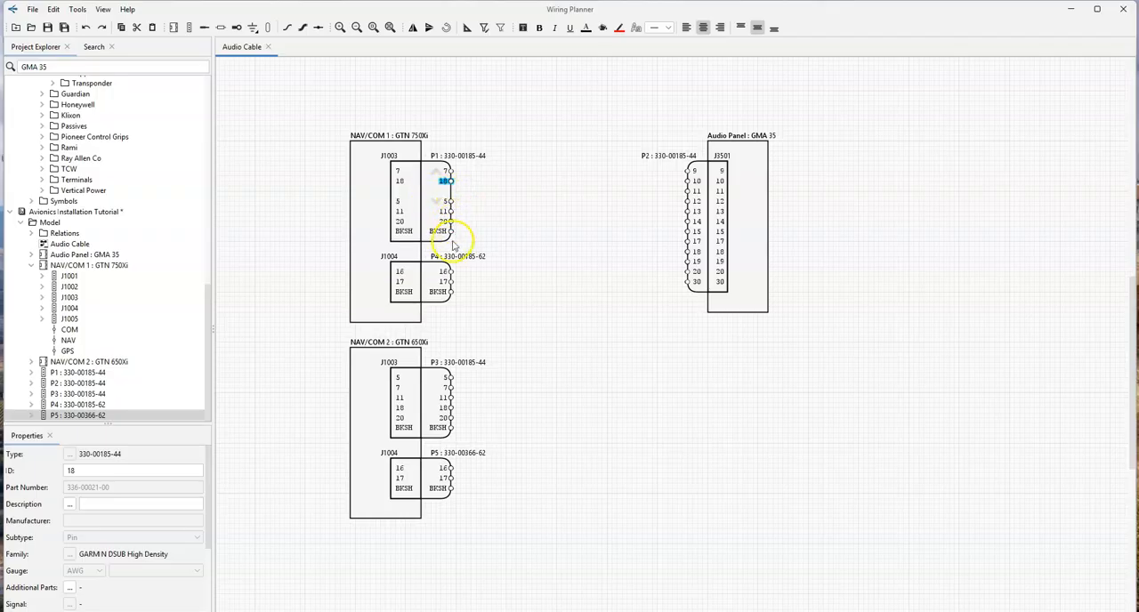
{"action": "left_click_drag", "start_coordinate": [447, 222], "coordinate": [451, 213]}
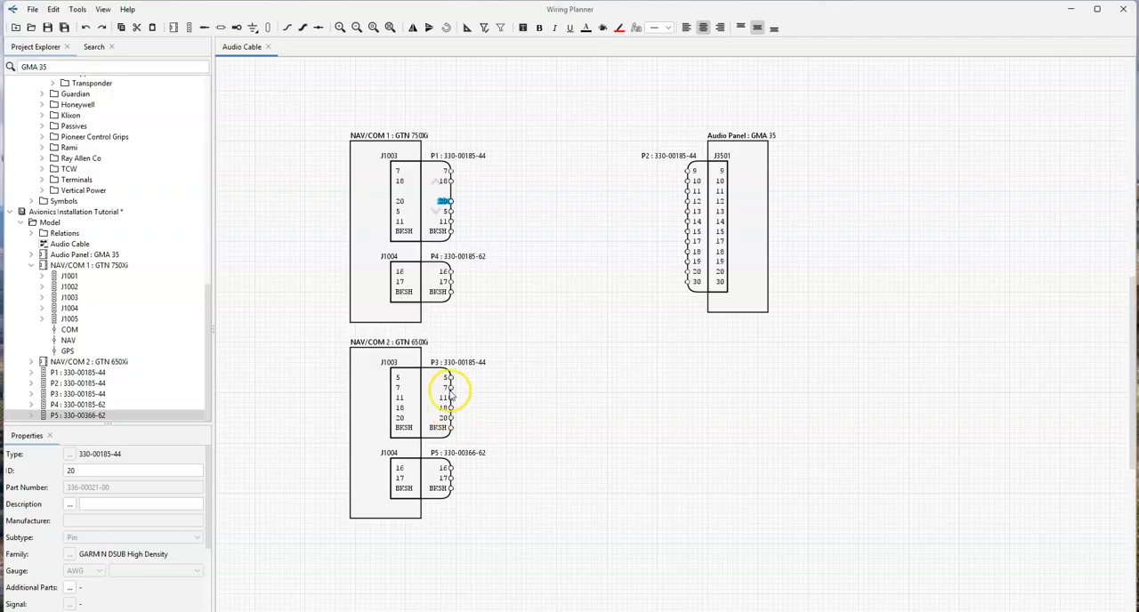
{"action": "left_click_drag", "start_coordinate": [448, 388], "coordinate": [445, 417]}
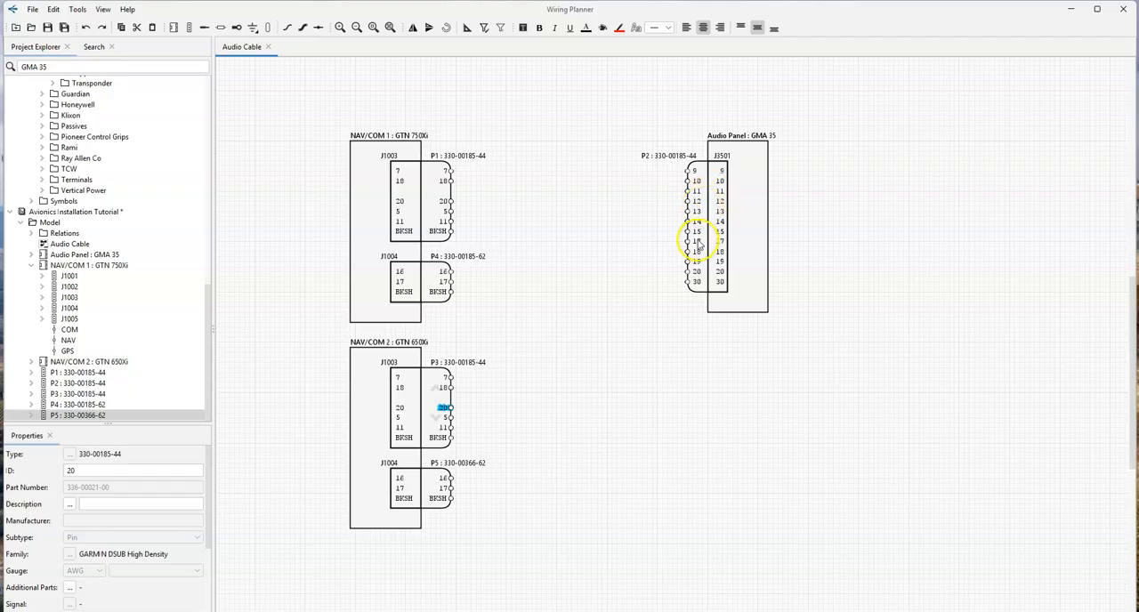
- Reorder the contacts of plug P2 to 9, 10, 11, 12, 17, 18, 13, 14, 15, 30, 19 and 20
{"action": "left_click_drag", "start_coordinate": [696, 241], "coordinate": [695, 214]}
{"action": "left_click_drag", "start_coordinate": [696, 252], "coordinate": [693, 225]}
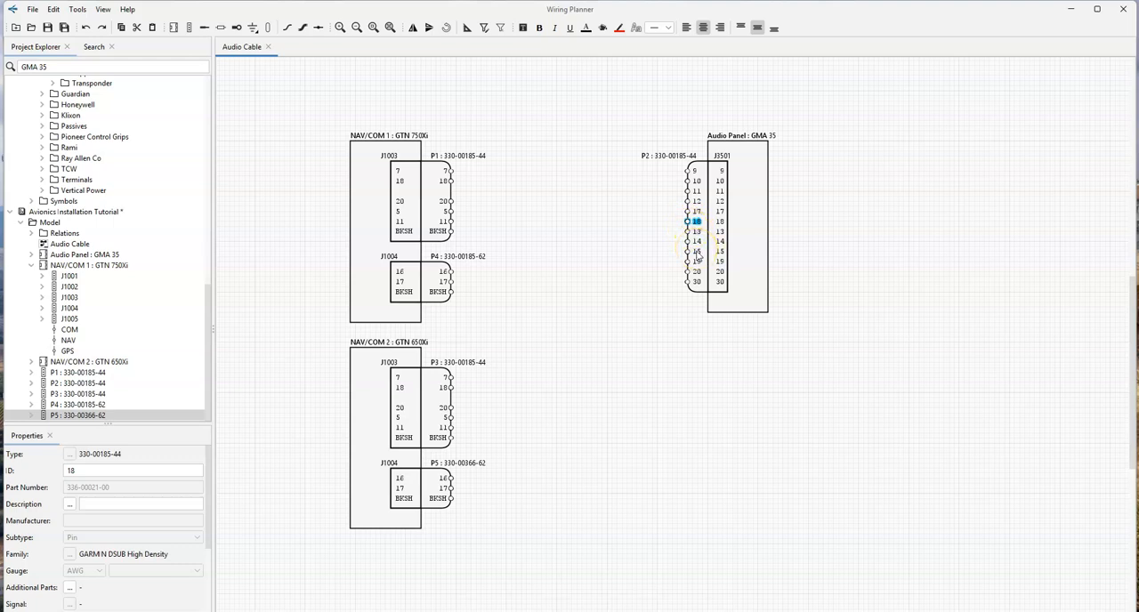
{"action": "left_click_drag", "start_coordinate": [697, 283], "coordinate": [692, 263]}
- Connect contact 7 of P1 to contact 9 of P2 with the WHT conductor of an ST-2-22 shielded cable from the library
{"action": "left_click_drag", "start_coordinate": [208, 304], "coordinate": [196, 77]}
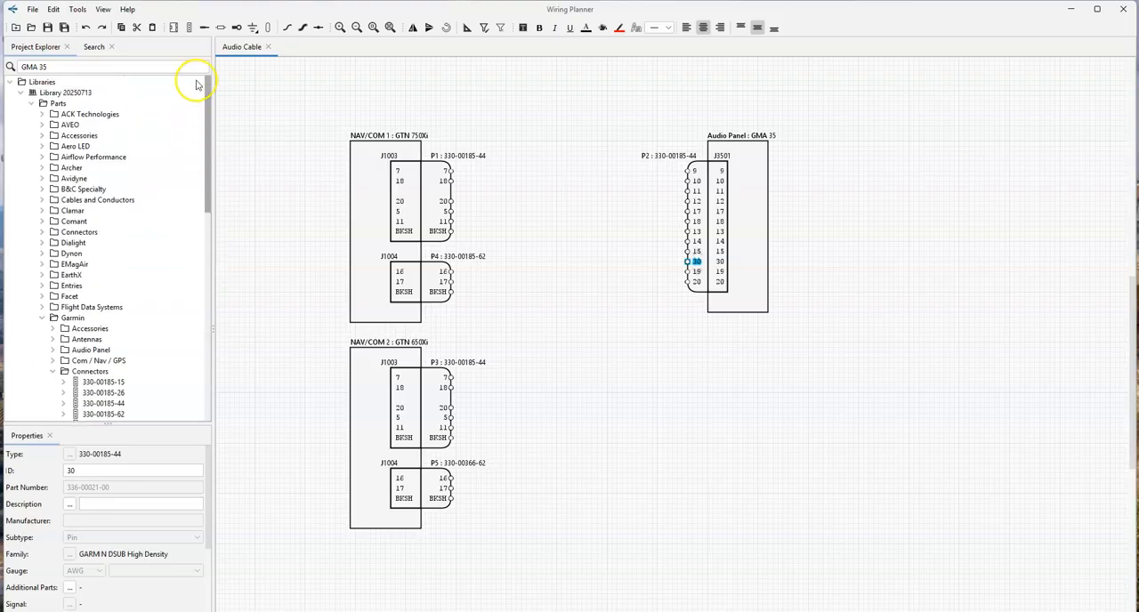
{"action": "left_click", "coordinate": [41, 200]}
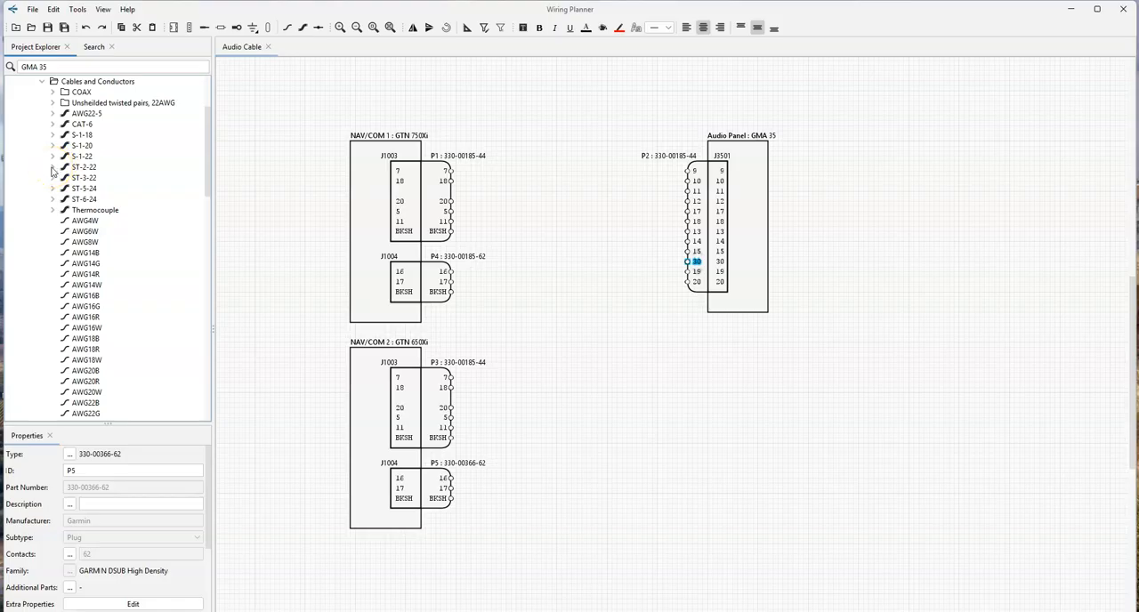
{"action": "left_click", "coordinate": [52, 170]}
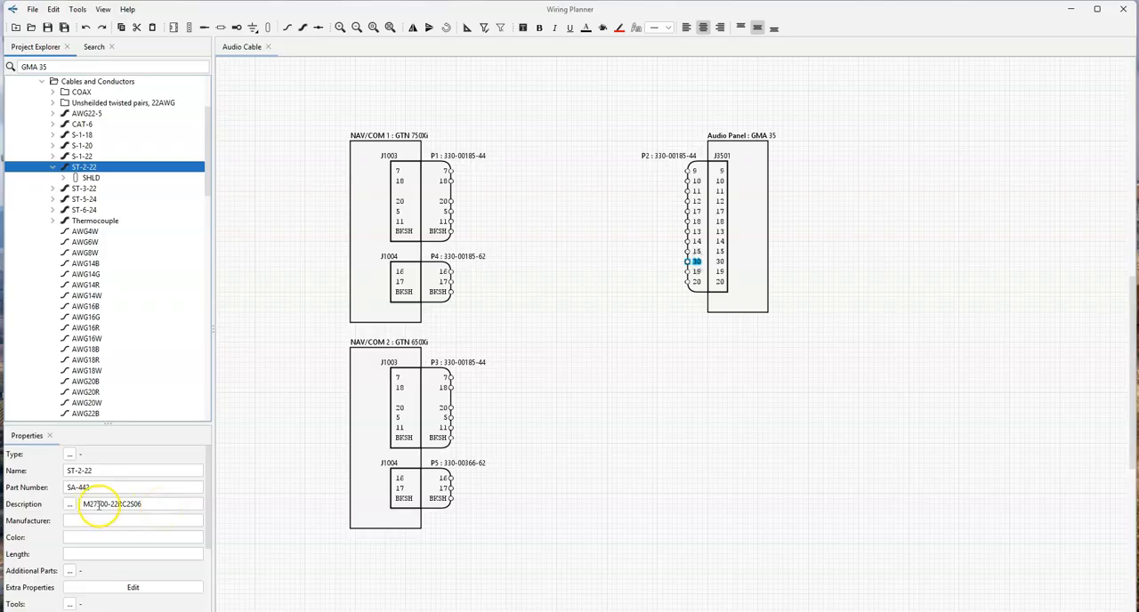
{"action": "double_click", "coordinate": [88, 178]}
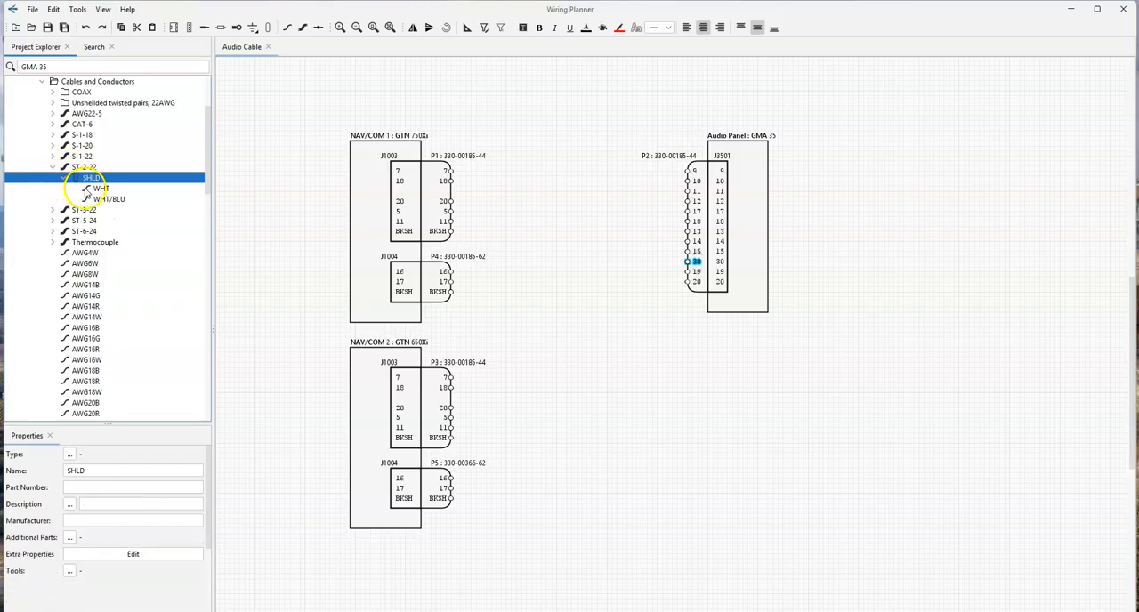
{"action": "left_click_drag", "start_coordinate": [92, 191], "coordinate": [488, 196]}
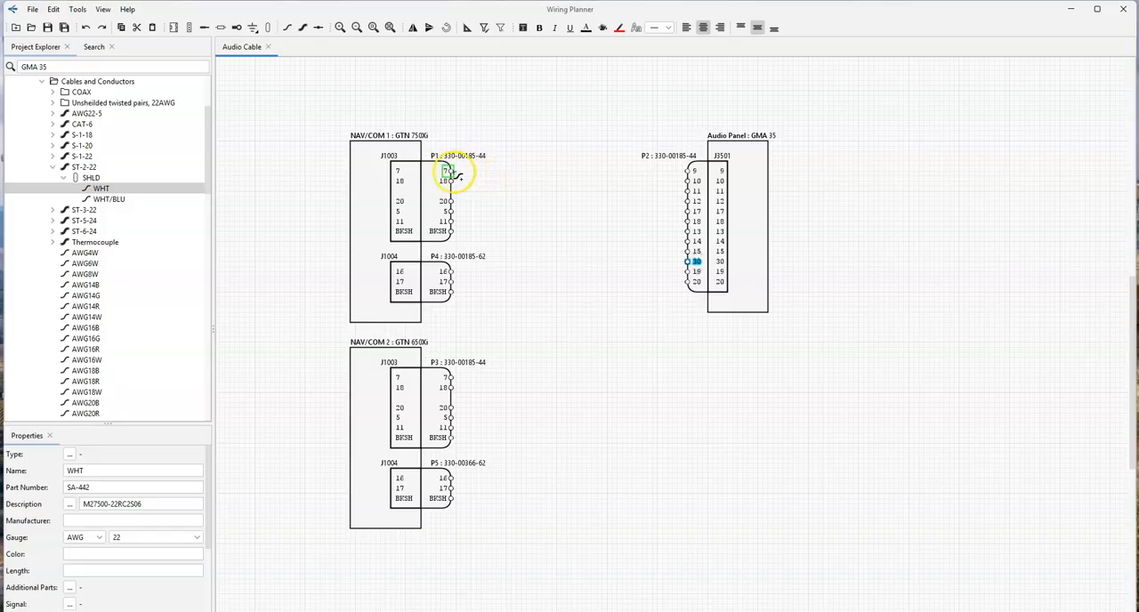
{"action": "left_click", "coordinate": [451, 170]}
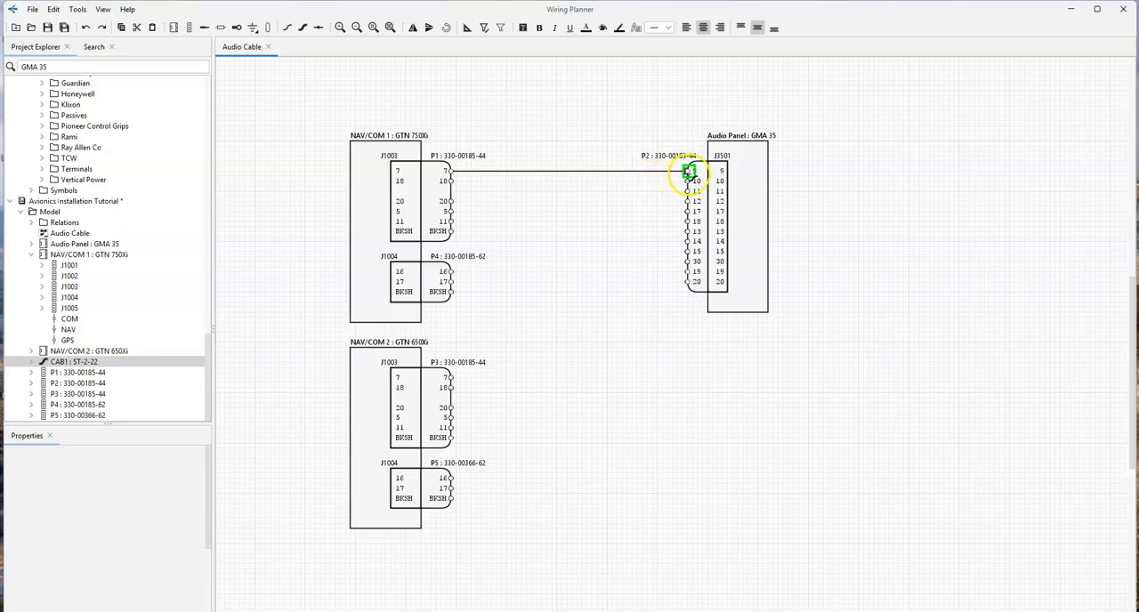
{"action": "left_click", "coordinate": [690, 171]}
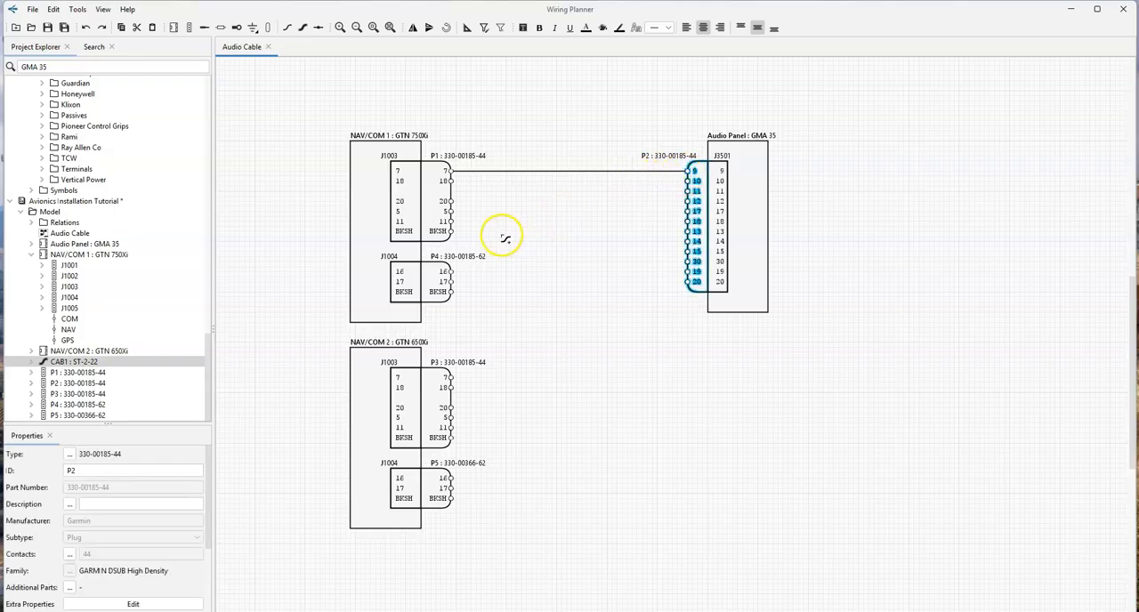
- Connect contact 18 of P1 to contact 10 of P2 with the WHT/BLU conductor of cable CAB1
{"action": "left_click", "coordinate": [31, 364]}
{"action": "left_click", "coordinate": [42, 374]}
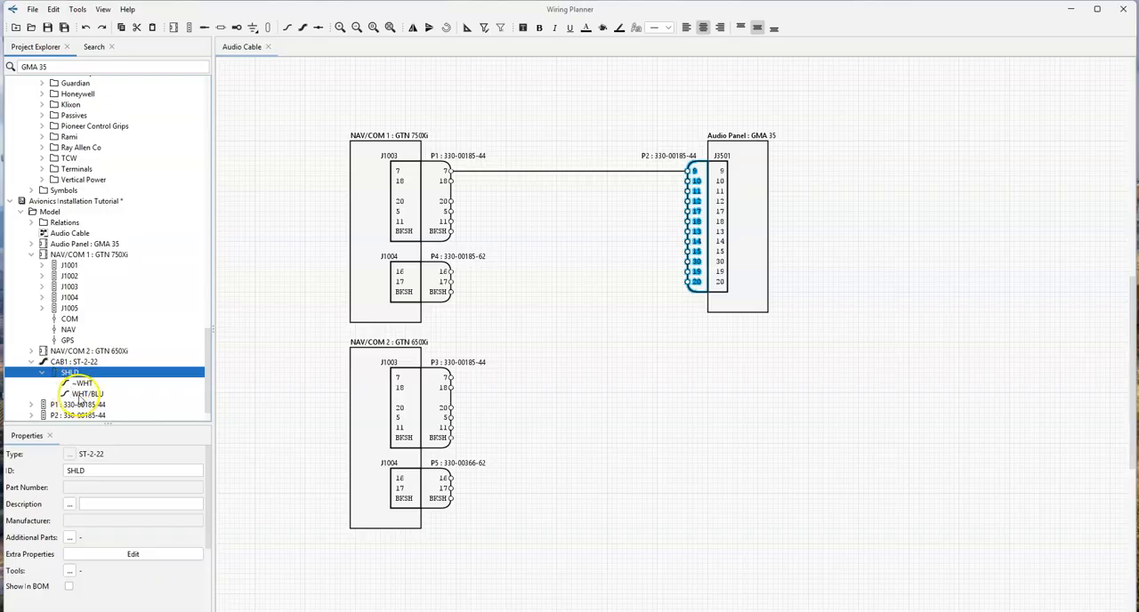
{"action": "left_click", "coordinate": [77, 394]}
{"action": "left_click_drag", "start_coordinate": [81, 383], "coordinate": [461, 187]}
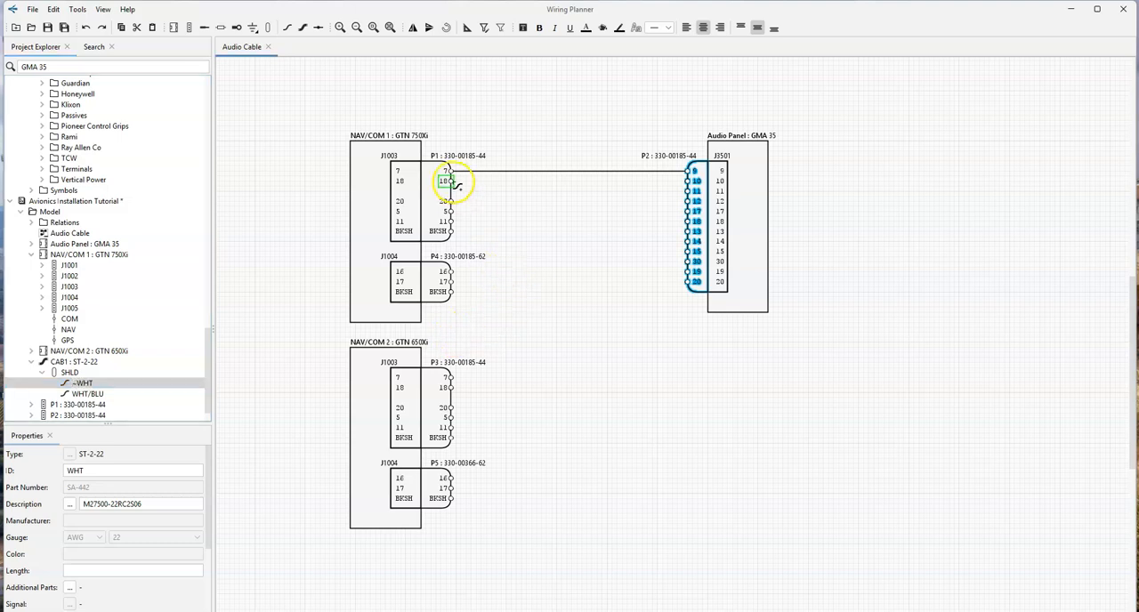
{"action": "left_click", "coordinate": [453, 182]}
{"action": "left_click", "coordinate": [687, 182]}
- Place CAB1's SHLD shield around its two conductors near P1, and paste a second shield symbol around them near P2
{"action": "left_click_drag", "start_coordinate": [70, 372], "coordinate": [471, 176]}
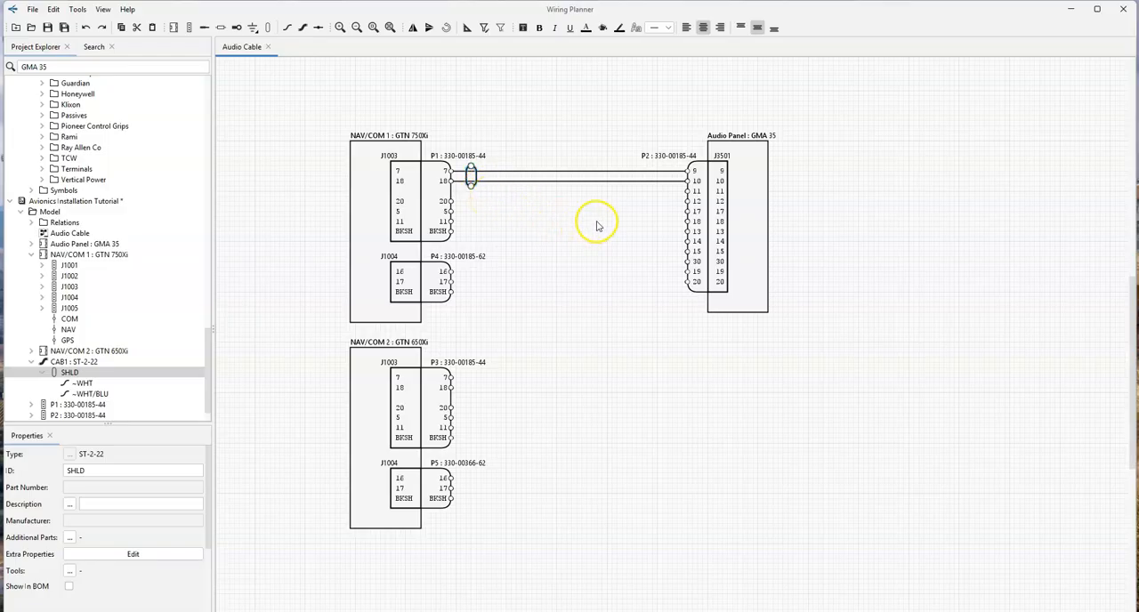
{"action": "key", "text": "ctrl+v"}
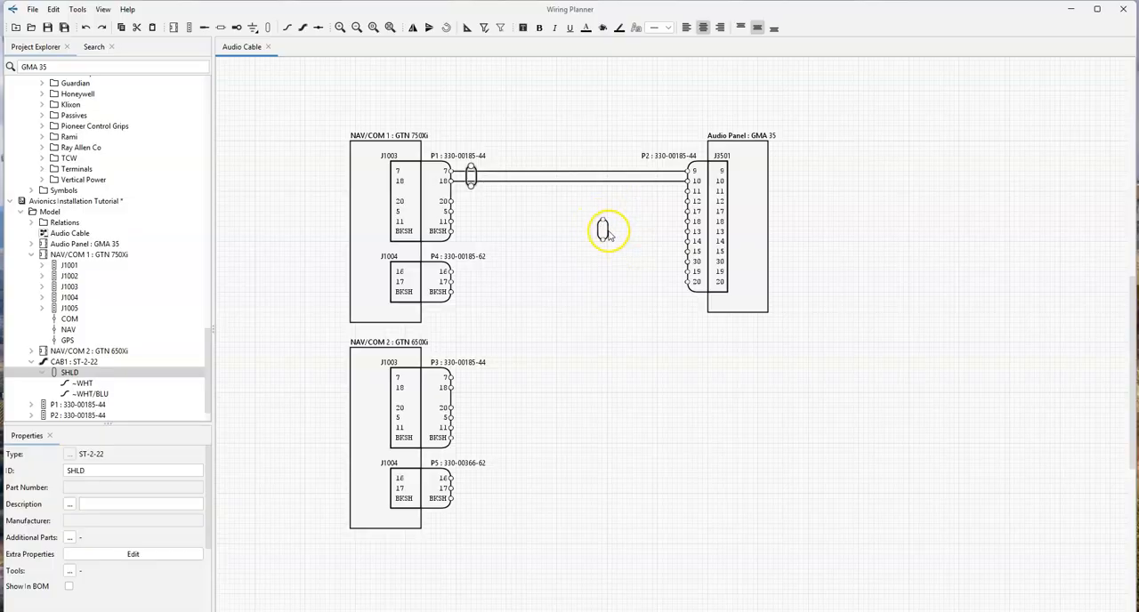
{"action": "left_click", "coordinate": [608, 233]}
{"action": "left_click_drag", "start_coordinate": [608, 234], "coordinate": [674, 184]}
{"action": "left_click", "coordinate": [630, 223]}
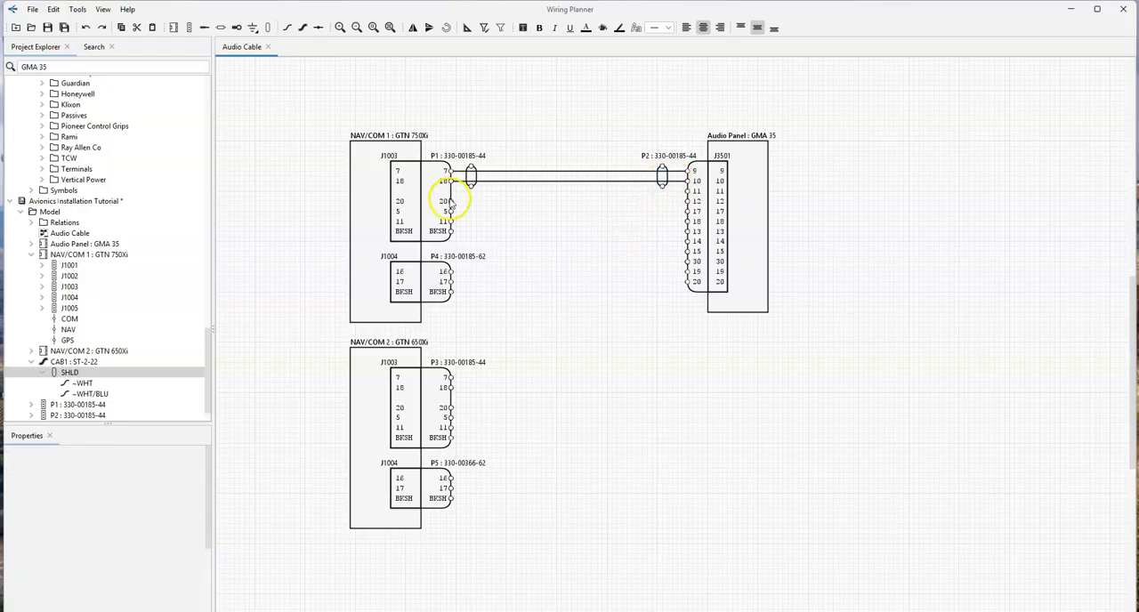
- Route the WHT conductor of an ST-3-22 shielded cable from contact 20 of P1 to a loose end just short of P2's contact 12
{"action": "scroll", "coordinate": [178, 153], "scroll_direction": "up", "scroll_amount": 10}
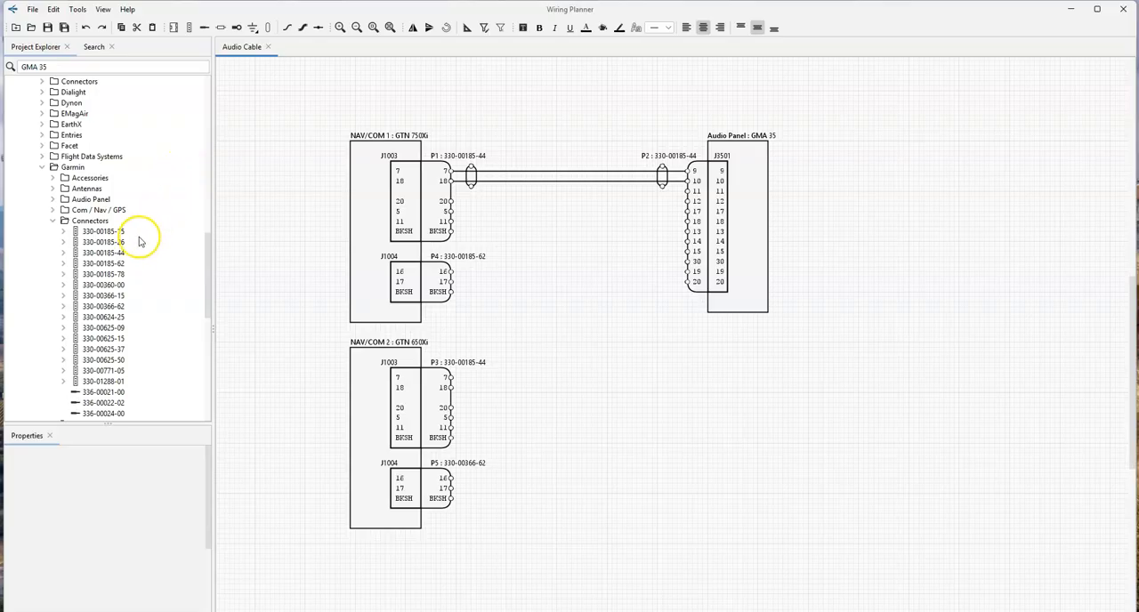
{"action": "scroll", "coordinate": [142, 230], "scroll_direction": "up", "scroll_amount": 15}
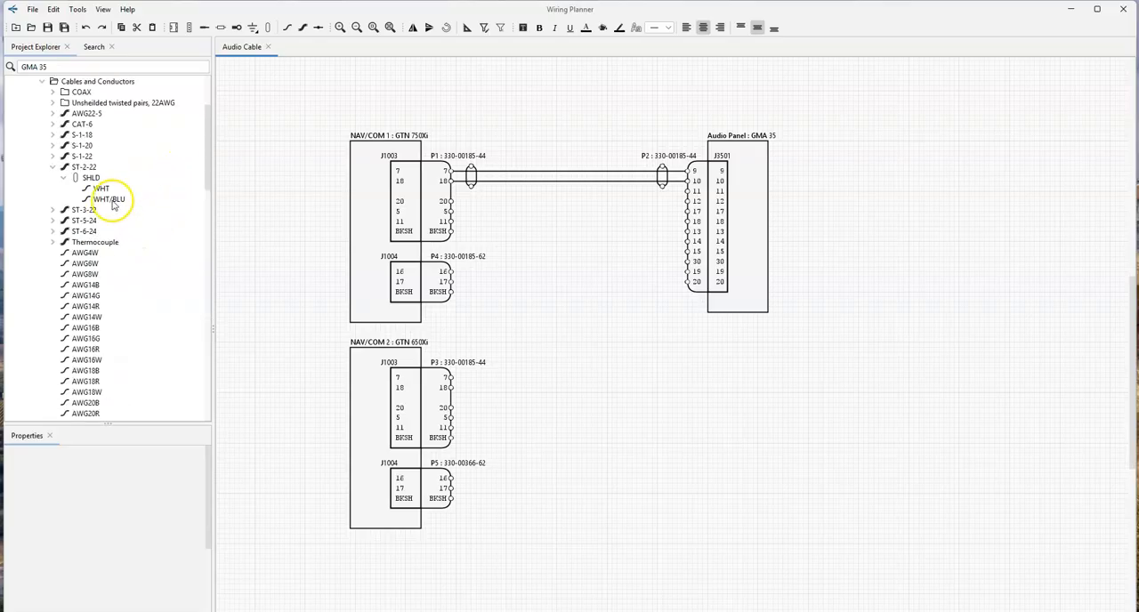
{"action": "left_click", "coordinate": [54, 211]}
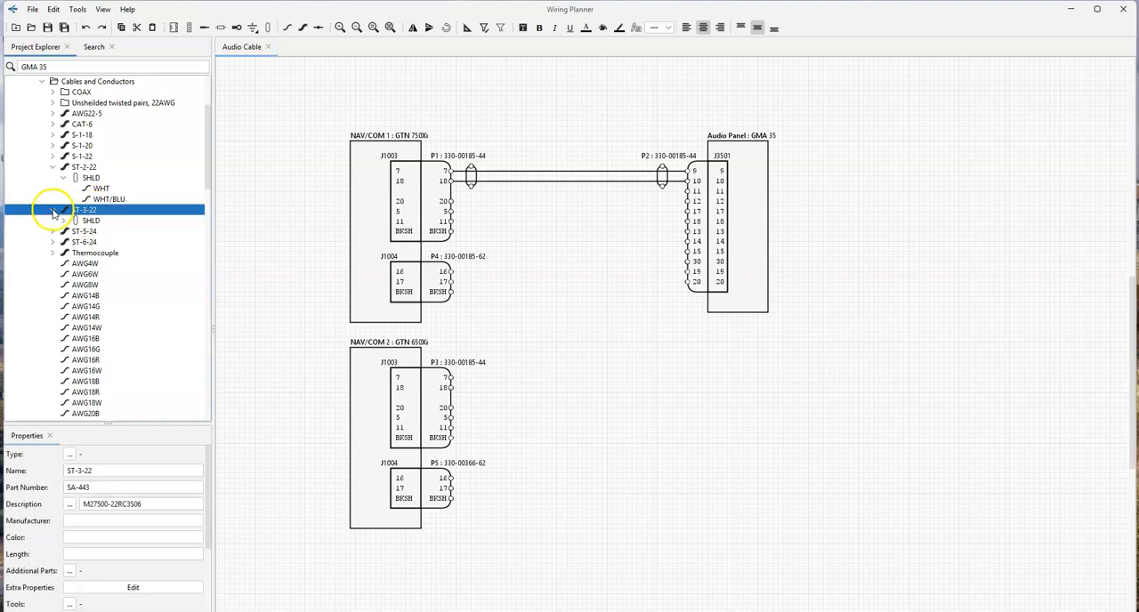
{"action": "left_click", "coordinate": [64, 222]}
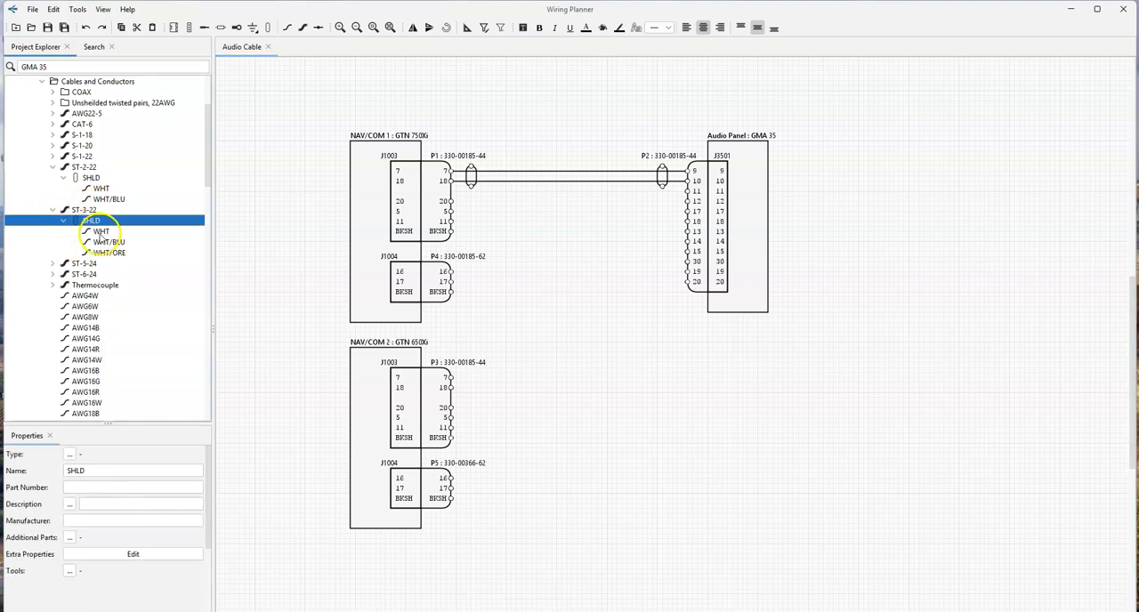
{"action": "left_click_drag", "start_coordinate": [101, 232], "coordinate": [456, 204]}
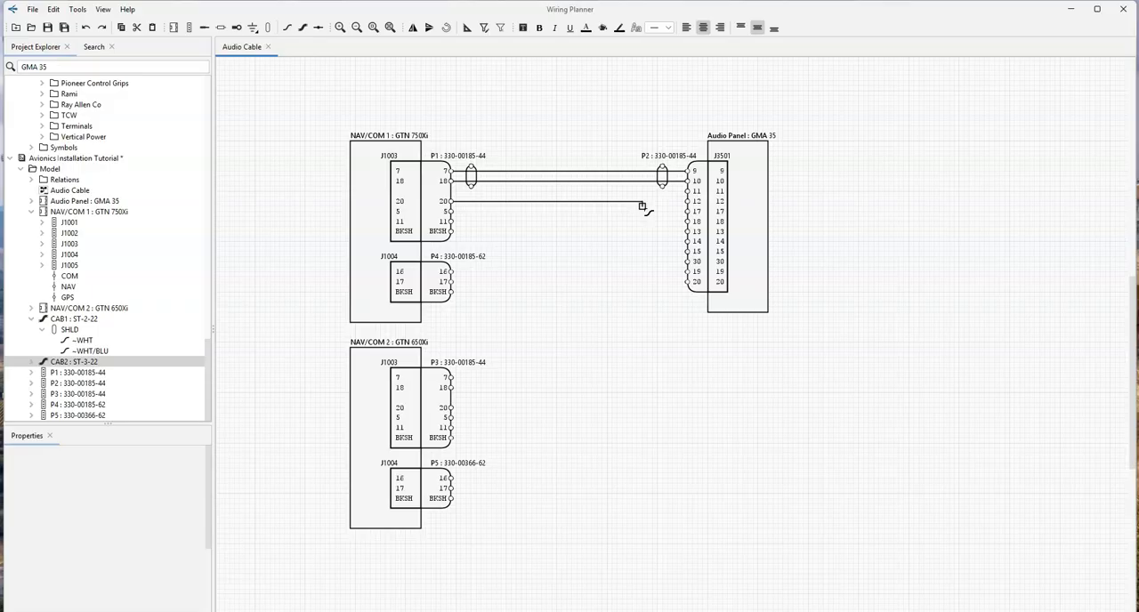
{"action": "left_click_drag", "start_coordinate": [642, 206], "coordinate": [667, 203]}
{"action": "right_click", "coordinate": [669, 207]}
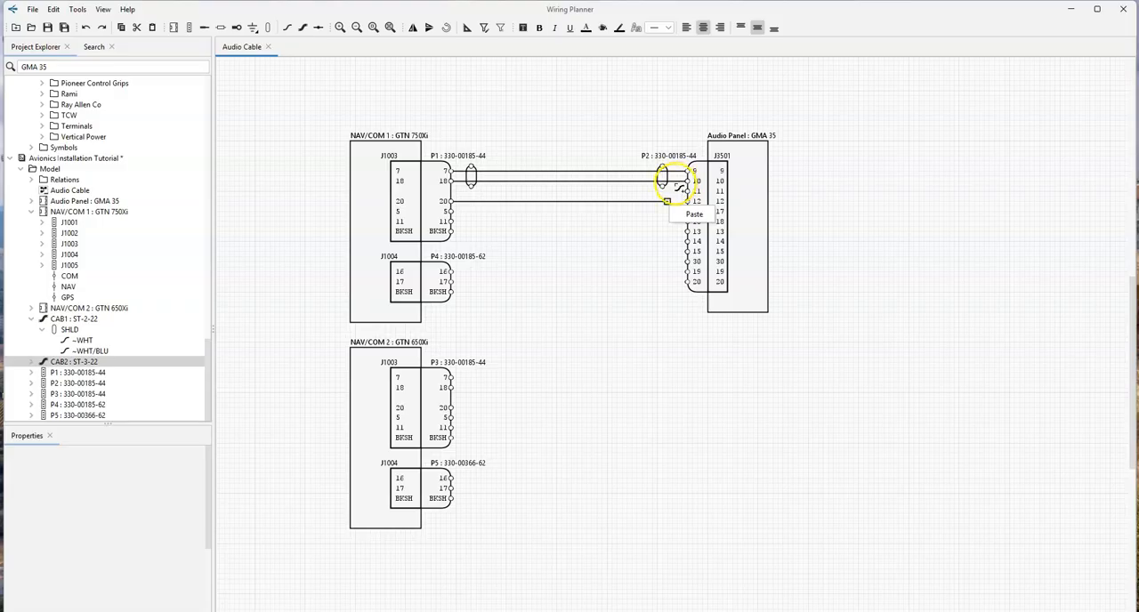
{"action": "left_click", "coordinate": [635, 249]}
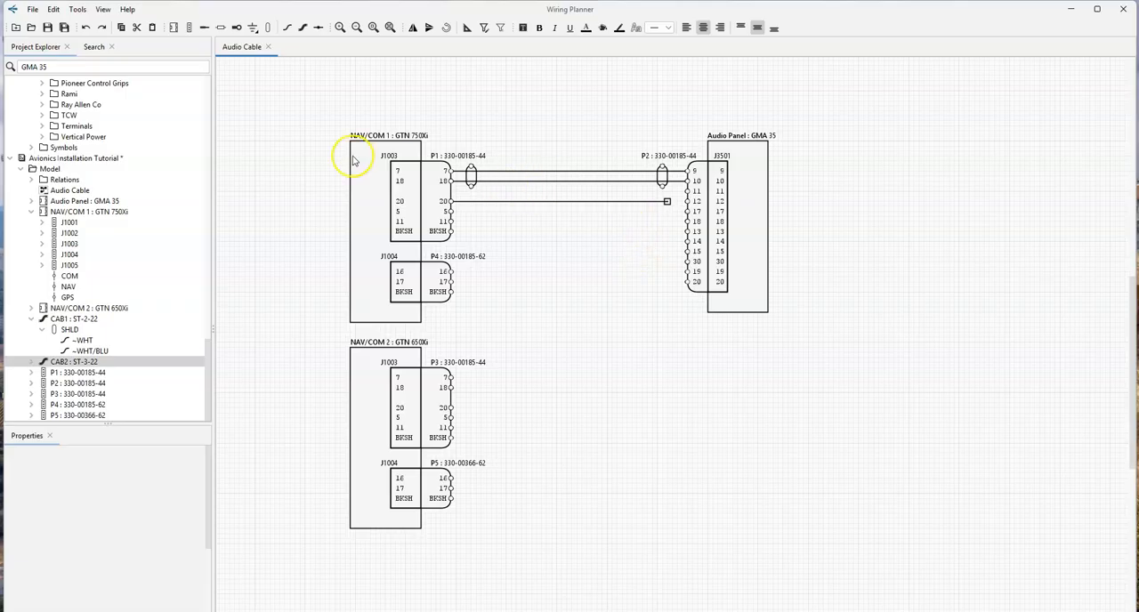
- Place an SS-4 solder sleeve from the Terminals library in the open area between the NAV/COM 1 and Audio Panel plugs
{"action": "left_click", "coordinate": [42, 125]}
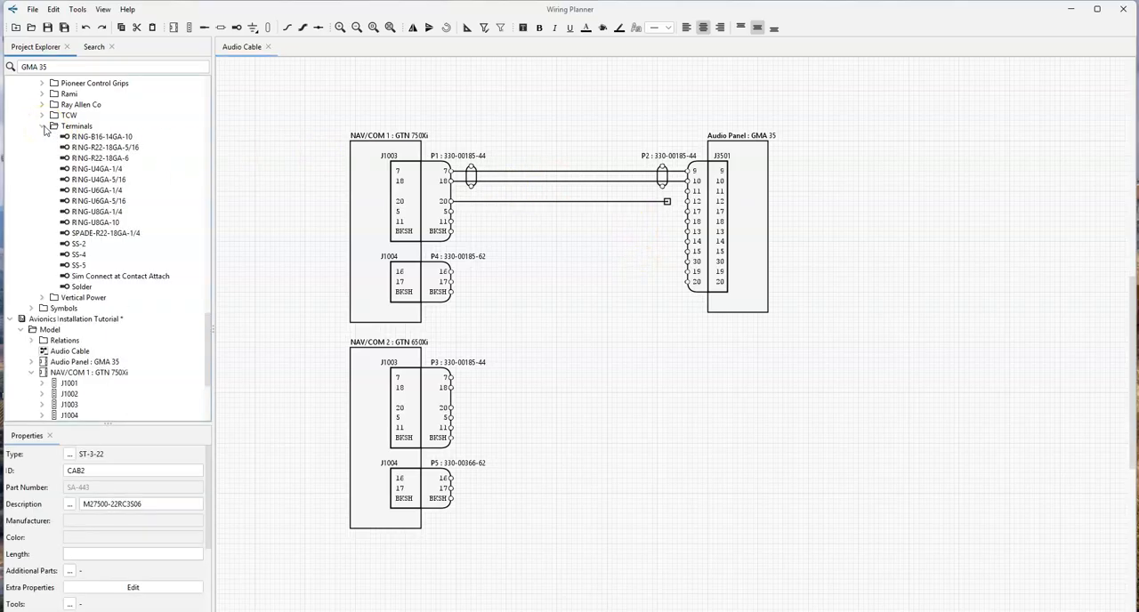
{"action": "left_click", "coordinate": [77, 125]}
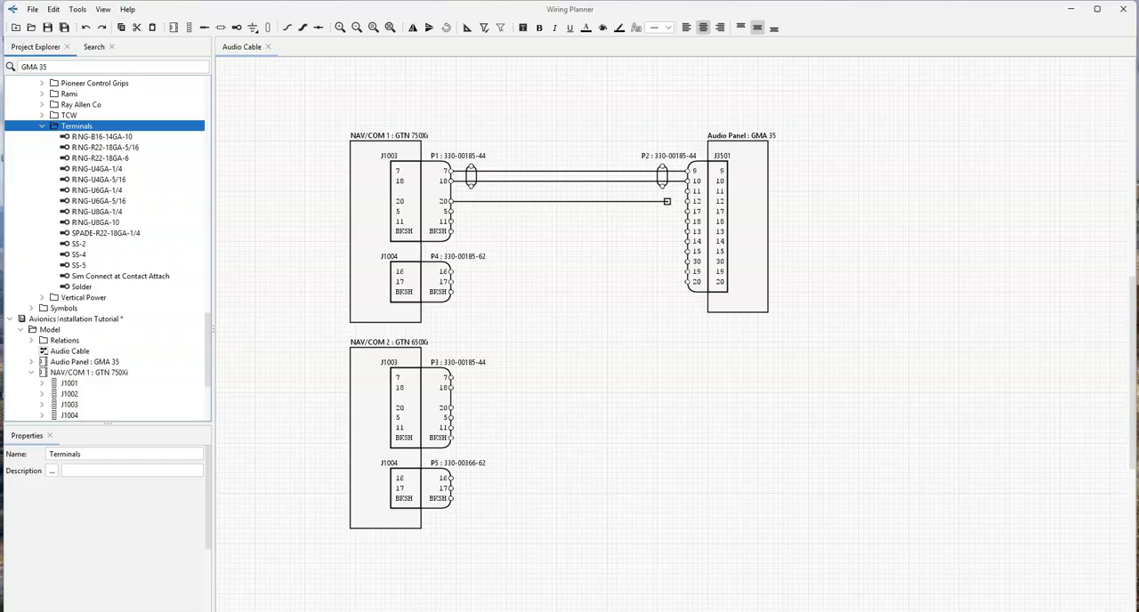
{"action": "left_click", "coordinate": [76, 255]}
{"action": "left_click_drag", "start_coordinate": [76, 257], "coordinate": [602, 227]}
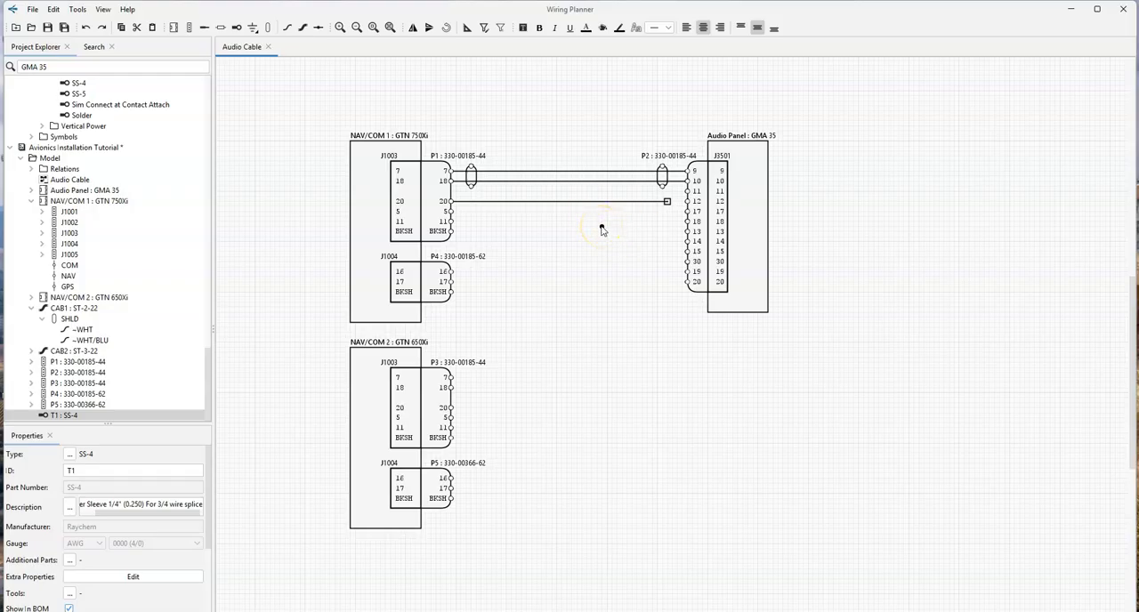
- Move the SS-4 splice beside P2's contact 10 and end CAB1's WHT/BLU conductor on the splice instead of the contact
{"action": "left_click", "coordinate": [608, 183]}
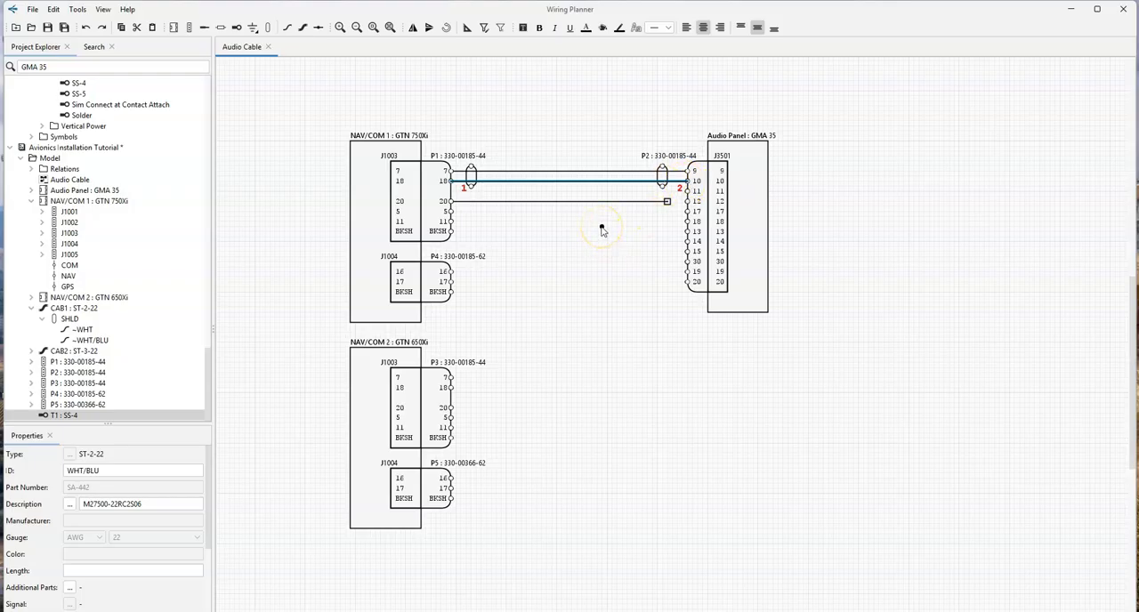
{"action": "left_click", "coordinate": [718, 180]}
{"action": "scroll", "coordinate": [709, 163], "scroll_direction": "up", "scroll_amount": 3}
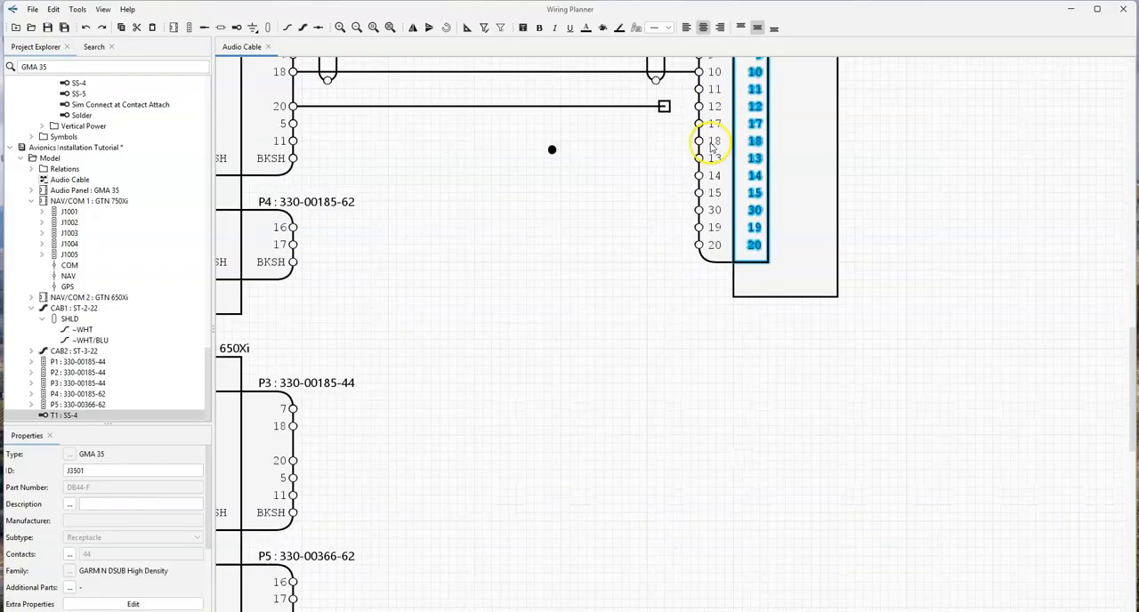
{"action": "left_click_drag", "start_coordinate": [662, 245], "coordinate": [570, 455]}
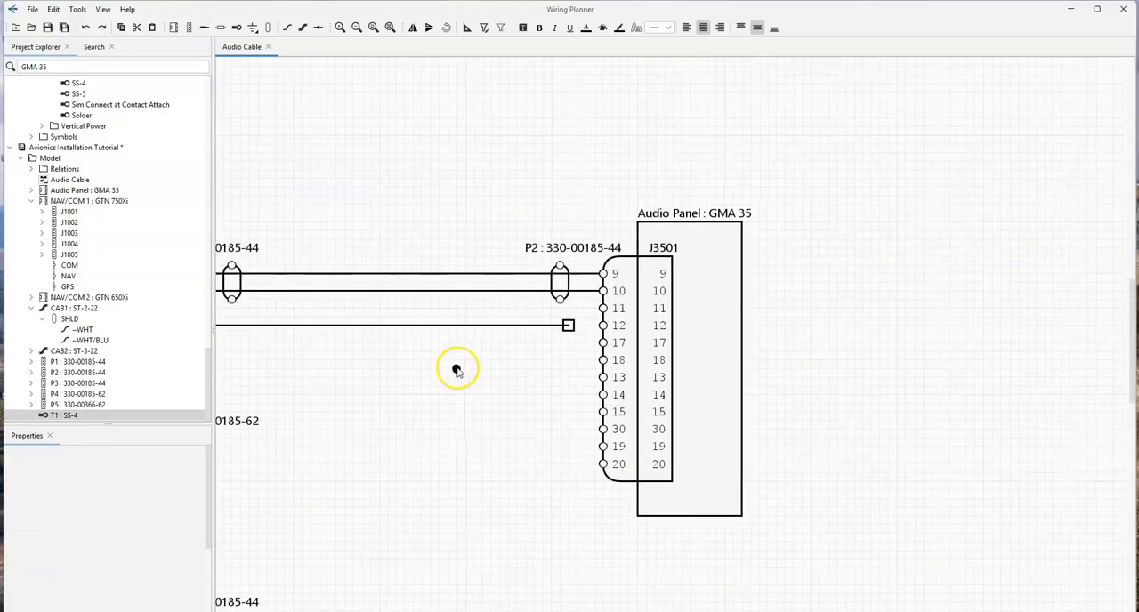
{"action": "left_click", "coordinate": [594, 292]}
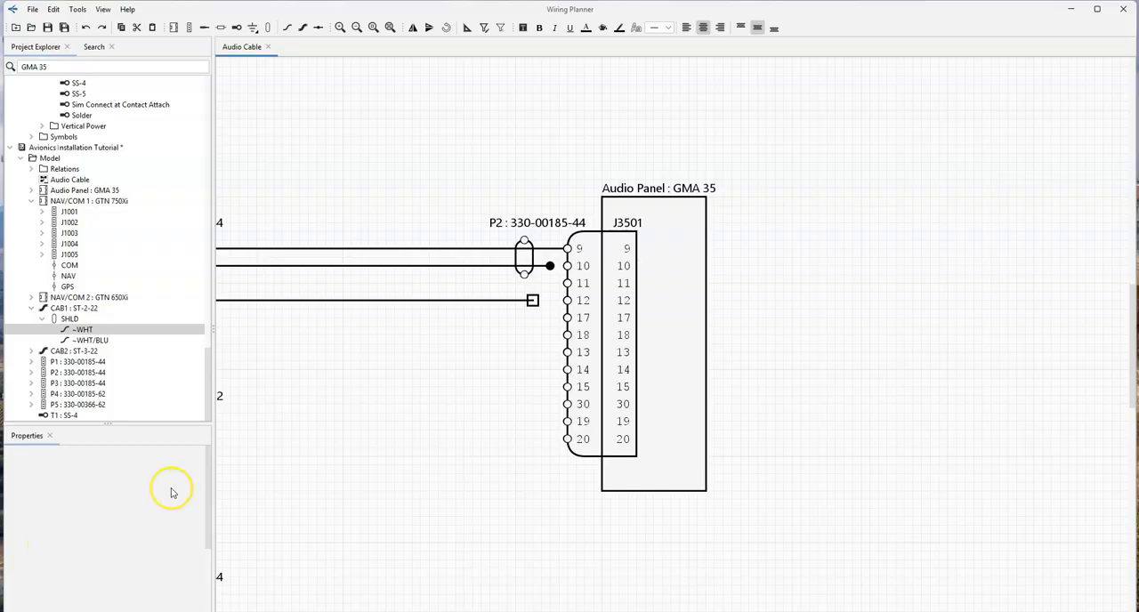
- Draw a short wire from the SS-4 splice to contact 10 of P2
{"action": "left_click", "coordinate": [289, 29]}
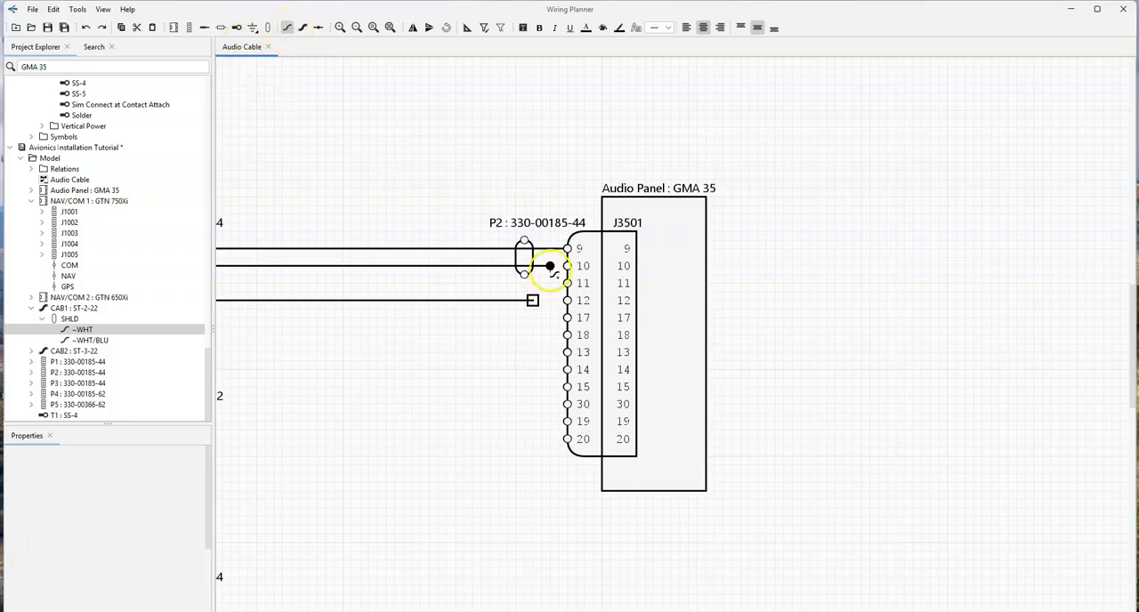
{"action": "left_click", "coordinate": [549, 266]}
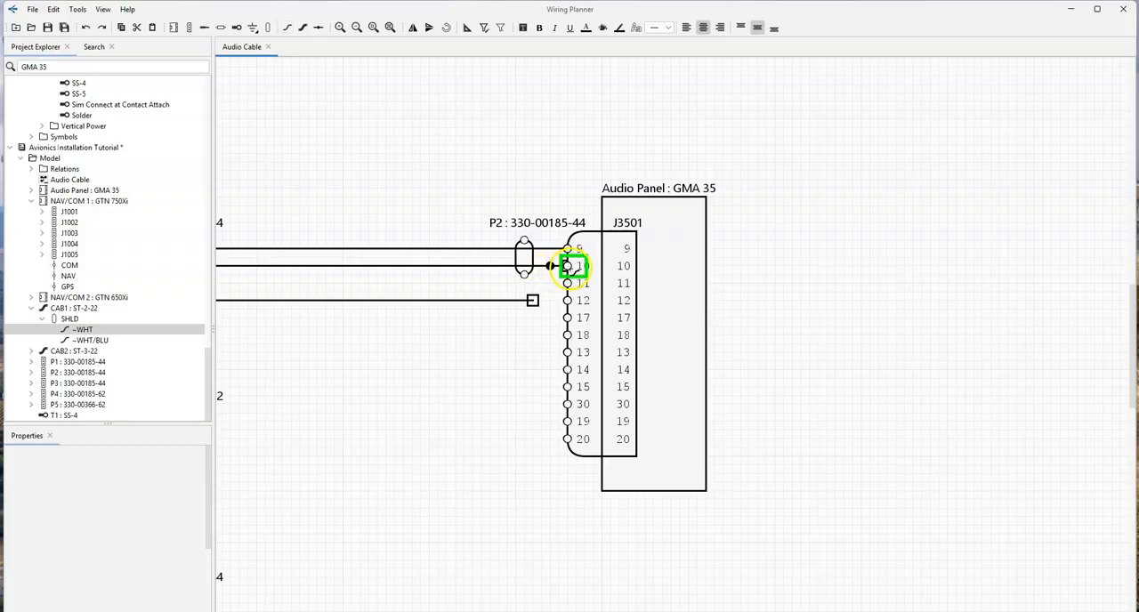
{"action": "left_click", "coordinate": [574, 267]}
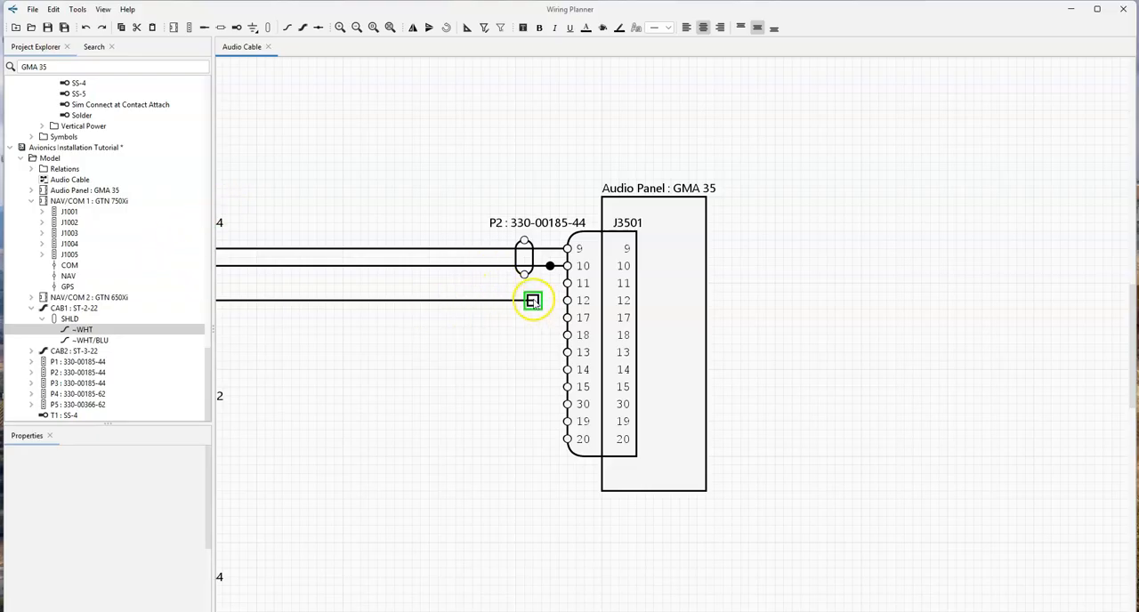
- Connect the loose end of CAB2's WHT conductor to the SS-4 splice beside contact 10 of P2
{"action": "left_click_drag", "start_coordinate": [532, 300], "coordinate": [550, 266]}
{"action": "left_click", "coordinate": [534, 296]}
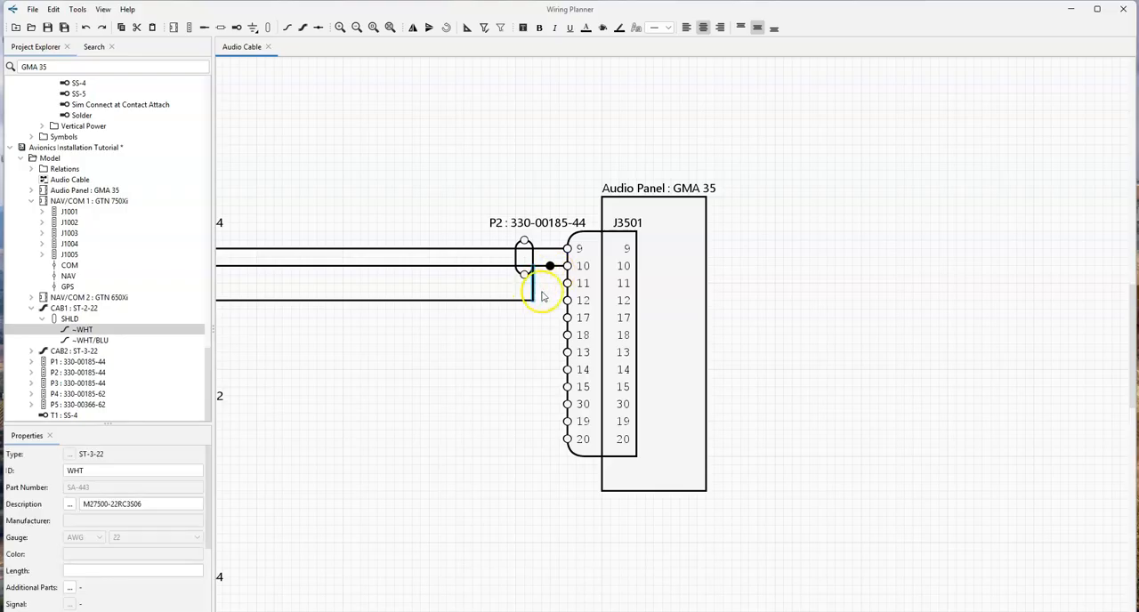
{"action": "left_click", "coordinate": [511, 346]}
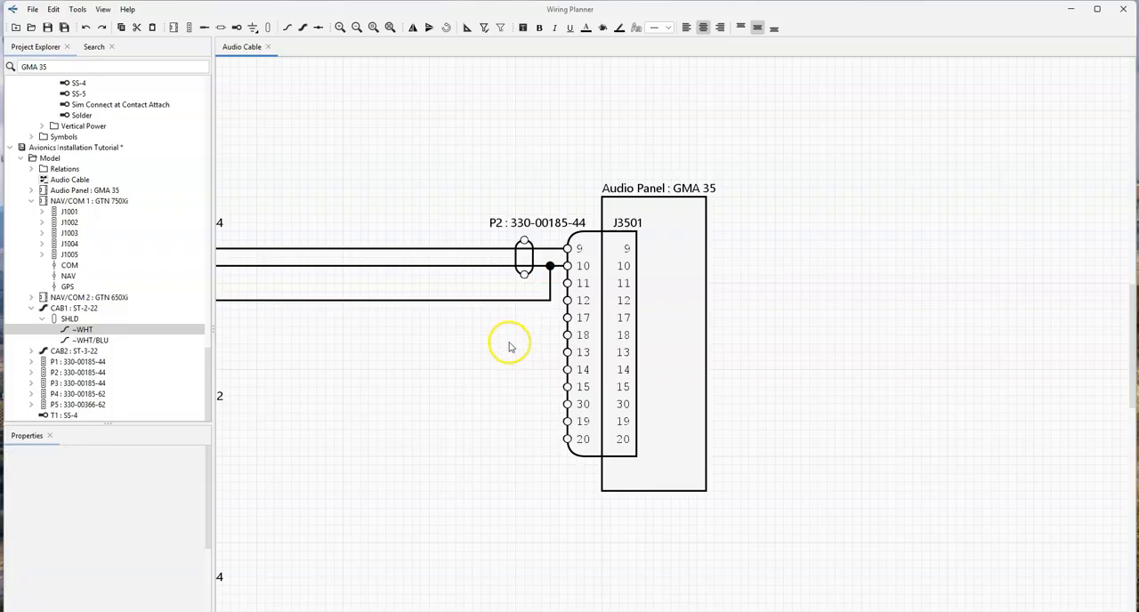
- Open a gap below P2's contact 10 so that contacts 11 and 12 line up with contacts 5 and 11 of P1
{"action": "scroll", "coordinate": [487, 365], "scroll_direction": "down", "scroll_amount": 4}
{"action": "middle_click_drag", "start_coordinate": [506, 380], "coordinate": [683, 326]}
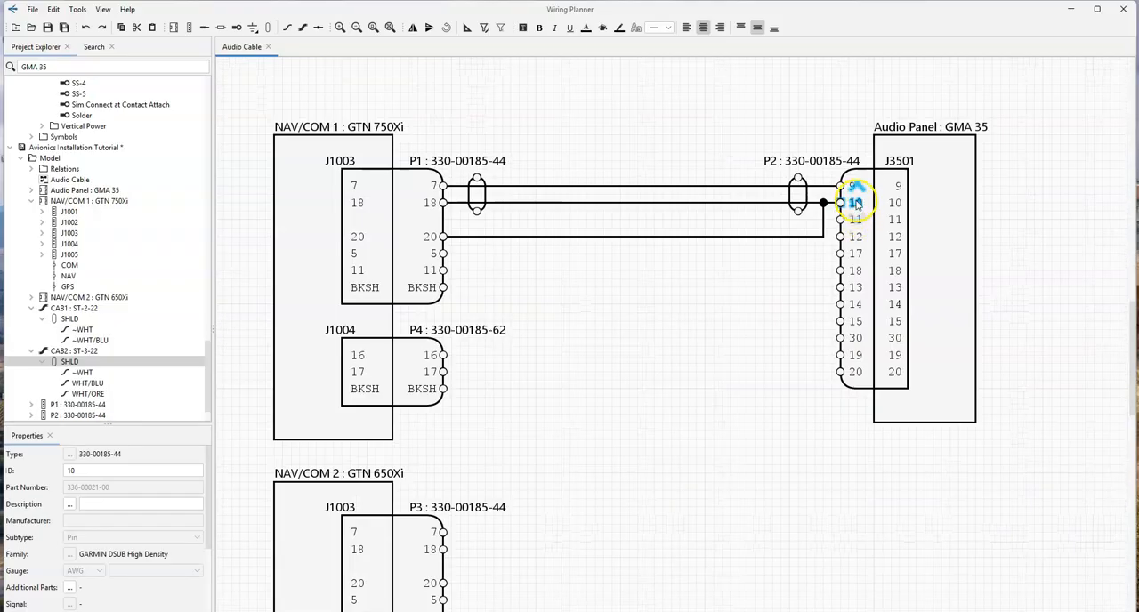
{"action": "left_click_drag", "start_coordinate": [856, 223], "coordinate": [856, 259]}
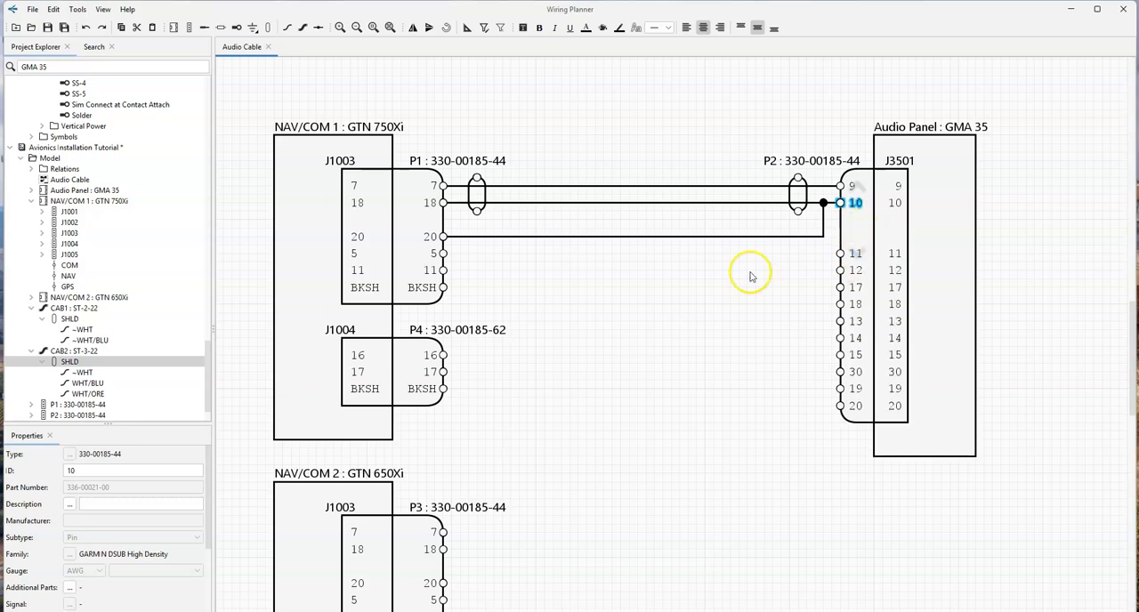
- Route CAB2's WHT/BLU conductor from P1's contact 5 to P2's contact 11, and WHT/ORE from P1's contact 11 to P2's contact 12
{"action": "left_click", "coordinate": [86, 393]}
{"action": "left_click_drag", "start_coordinate": [443, 254], "coordinate": [840, 253]}
{"action": "left_click", "coordinate": [107, 394]}
{"action": "left_click_drag", "start_coordinate": [443, 270], "coordinate": [840, 269]}
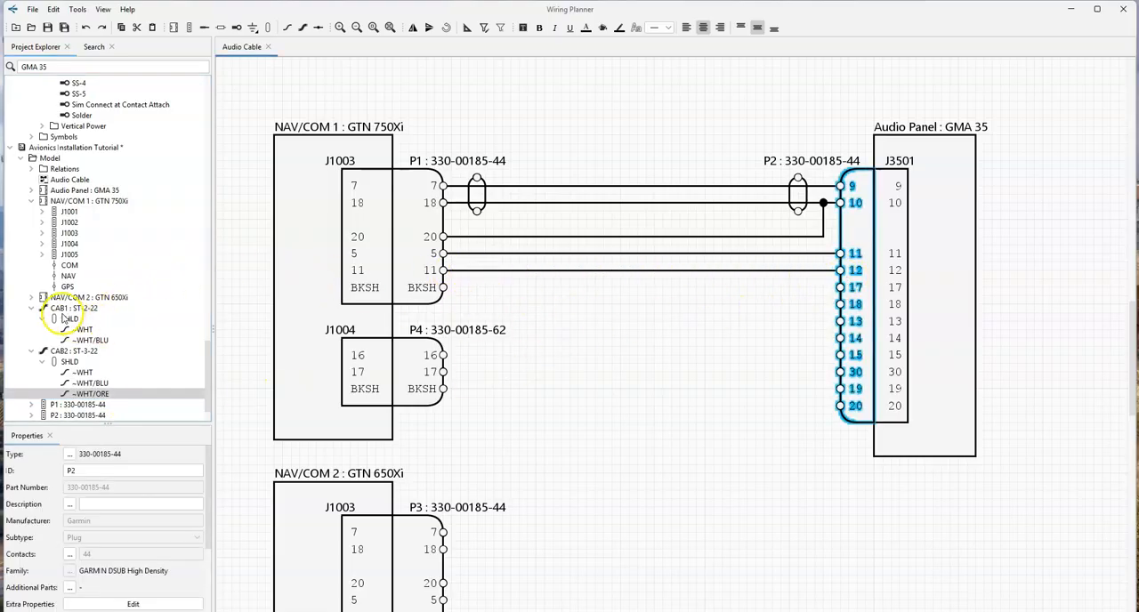
- Place CAB2's shield around its three conductors beside P1 and put a copy of it around them beside P2
{"action": "left_click_drag", "start_coordinate": [82, 372], "coordinate": [525, 331]}
{"action": "left_click", "coordinate": [521, 305]}
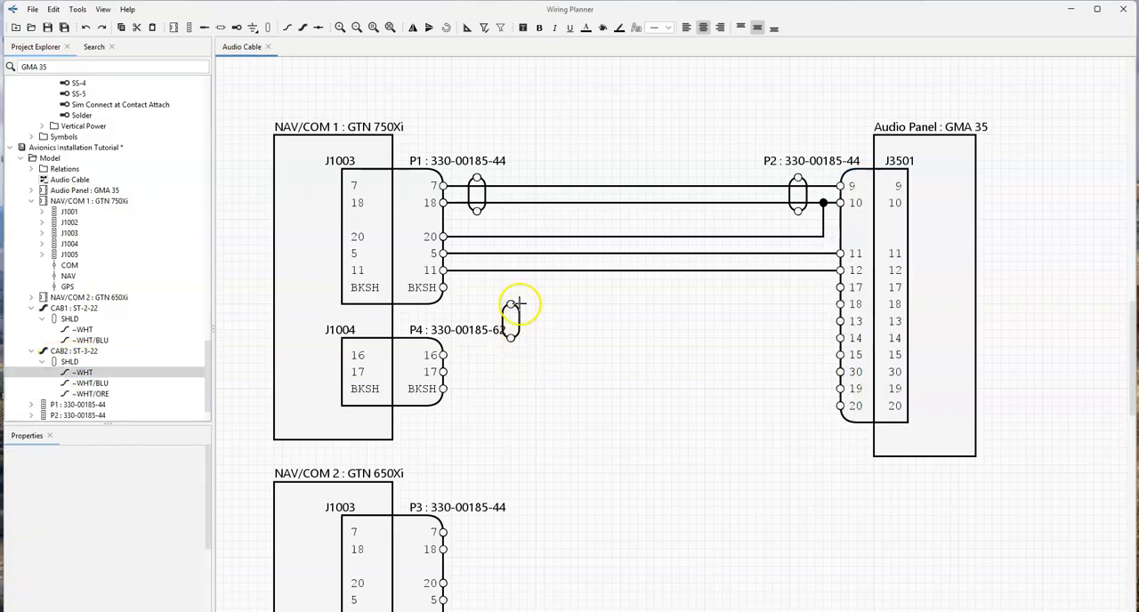
{"action": "left_click_drag", "start_coordinate": [523, 305], "coordinate": [476, 283]}
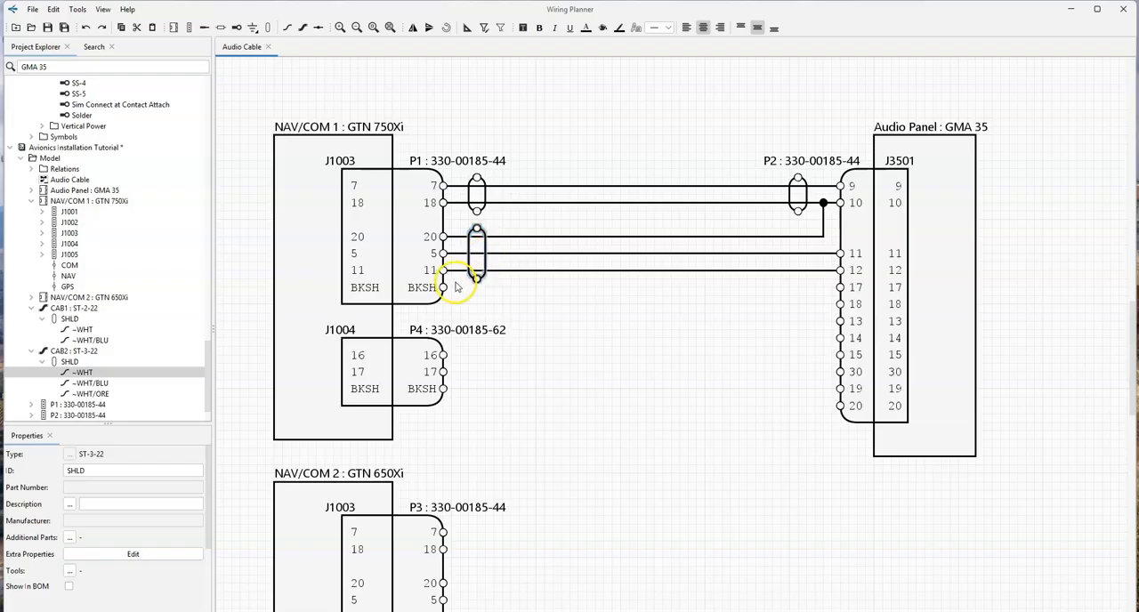
{"action": "key", "text": "ctrl+v"}
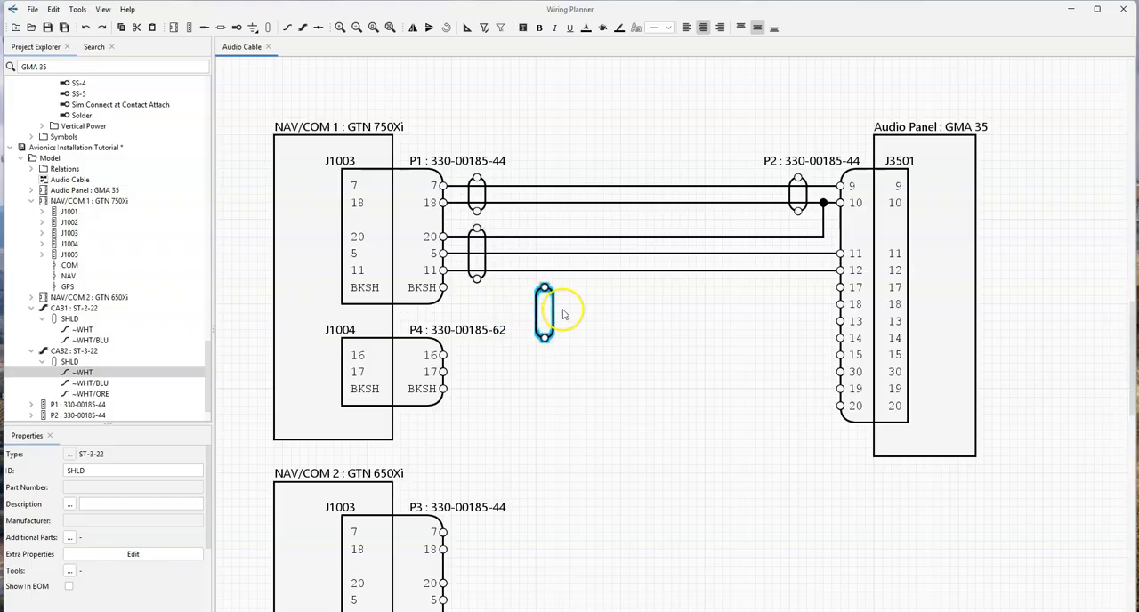
{"action": "left_click", "coordinate": [805, 253]}
{"action": "left_click", "coordinate": [775, 332]}
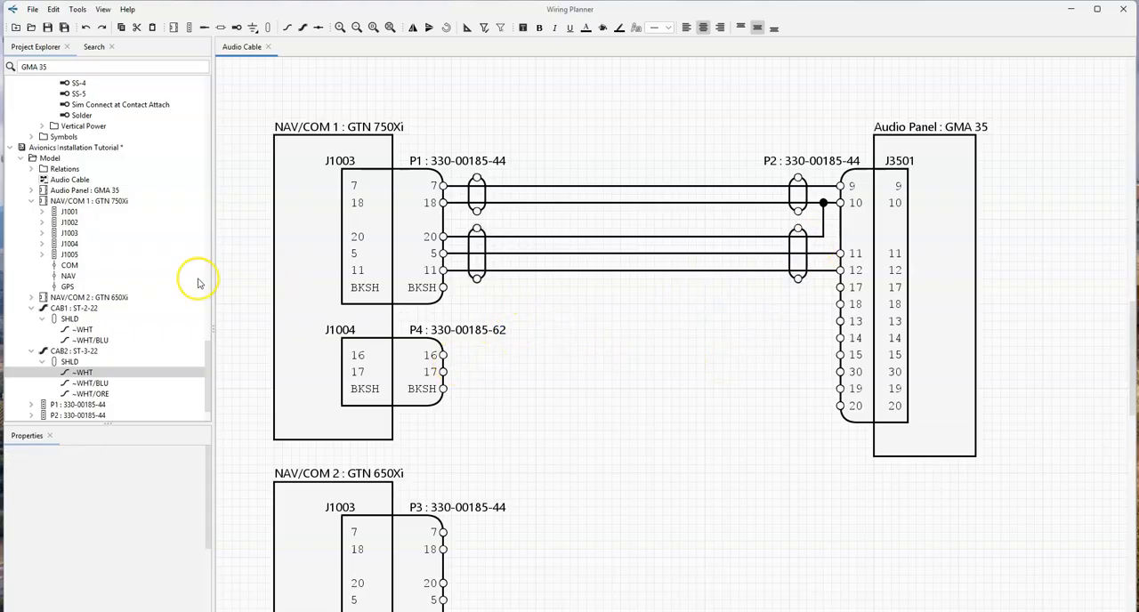
{"action": "scroll", "coordinate": [178, 285], "scroll_direction": "down", "scroll_amount": 15}
{"action": "scroll", "coordinate": [133, 249], "scroll_direction": "up", "scroll_amount": 10}
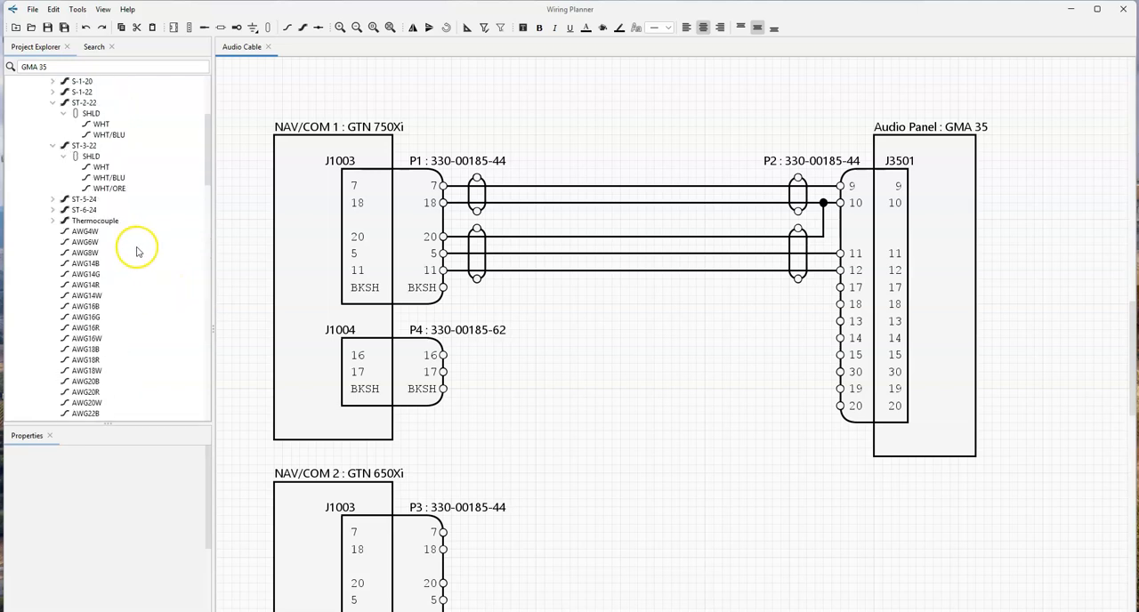
{"action": "left_click_drag", "start_coordinate": [94, 219], "coordinate": [491, 351]}
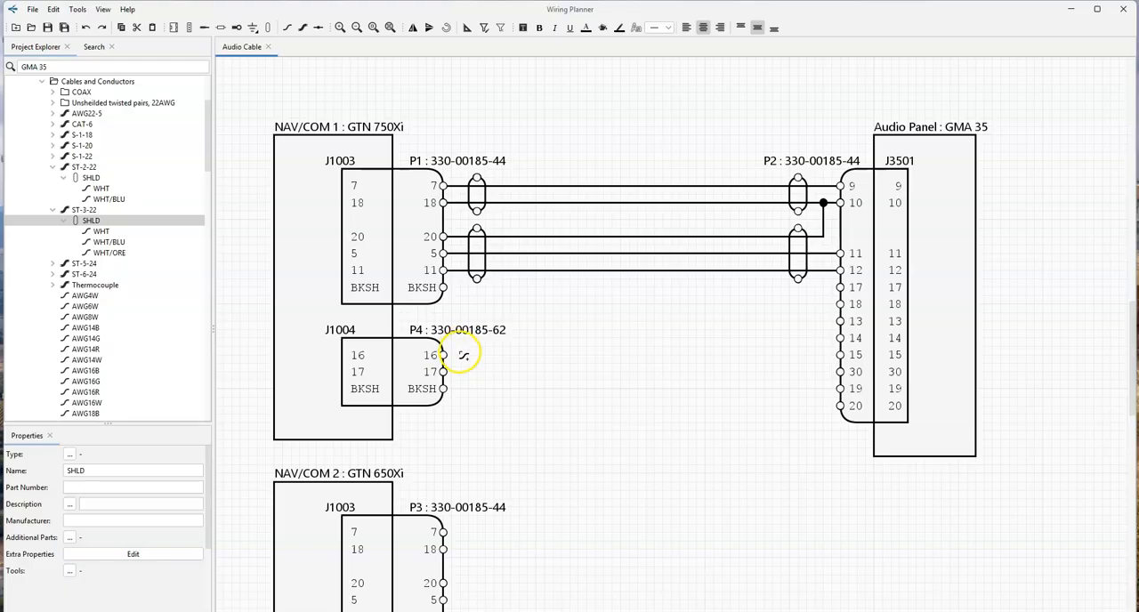
- Open a gap below P2's contact 12 so that contact 17 lines up with contact 16 of P4
{"action": "left_click", "coordinate": [854, 291]}
{"action": "left_click", "coordinate": [855, 276]}
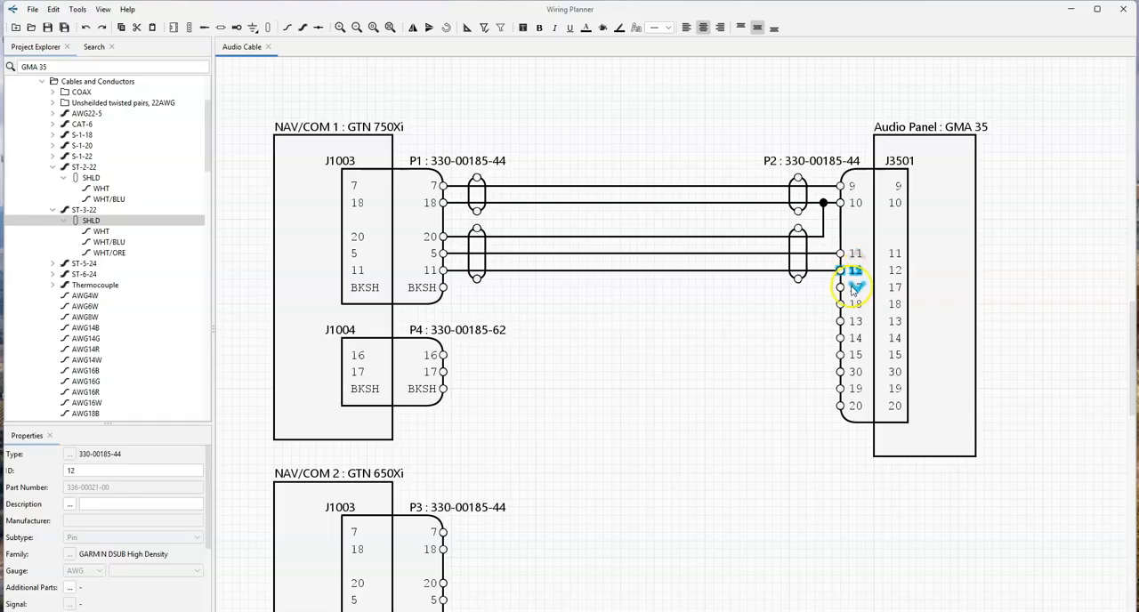
{"action": "left_click_drag", "start_coordinate": [854, 289], "coordinate": [856, 362]}
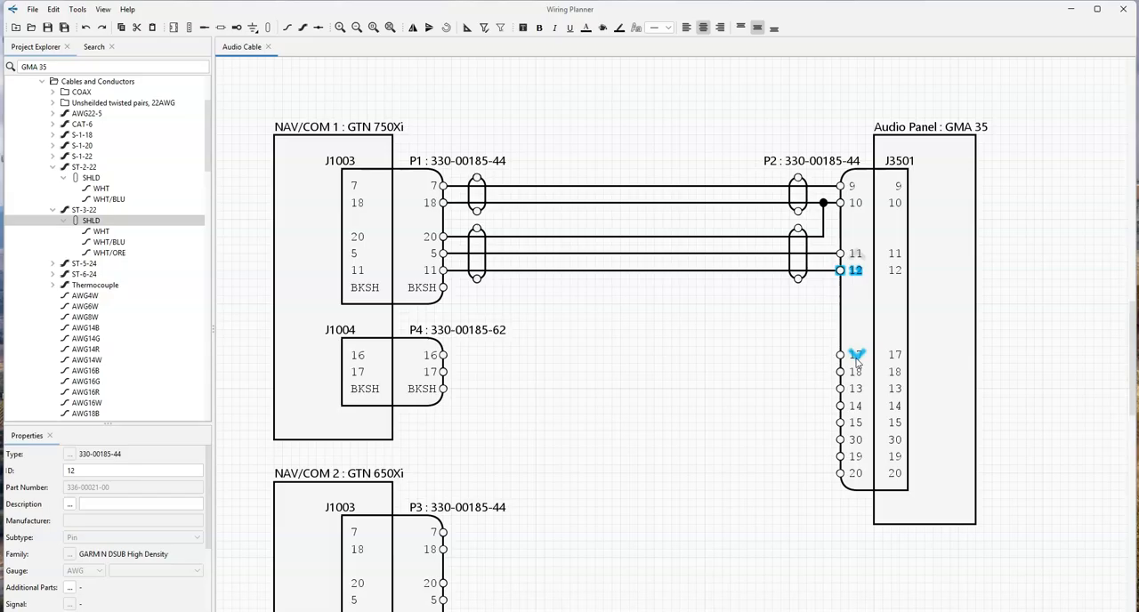
{"action": "left_click_drag", "start_coordinate": [859, 372], "coordinate": [859, 380]}
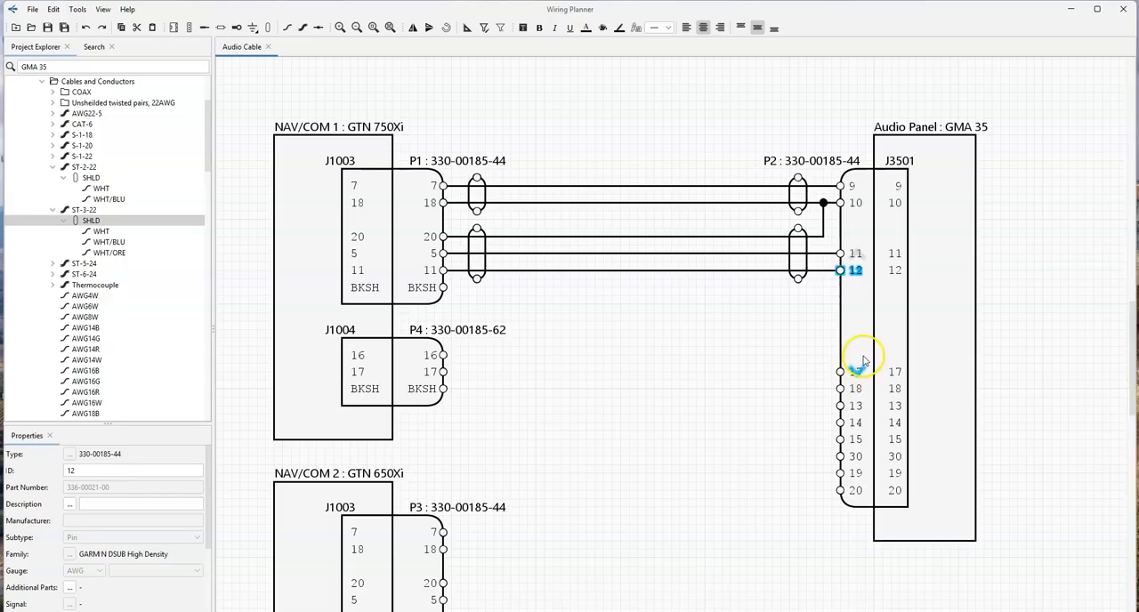
{"action": "left_click_drag", "start_coordinate": [864, 361], "coordinate": [864, 357]}
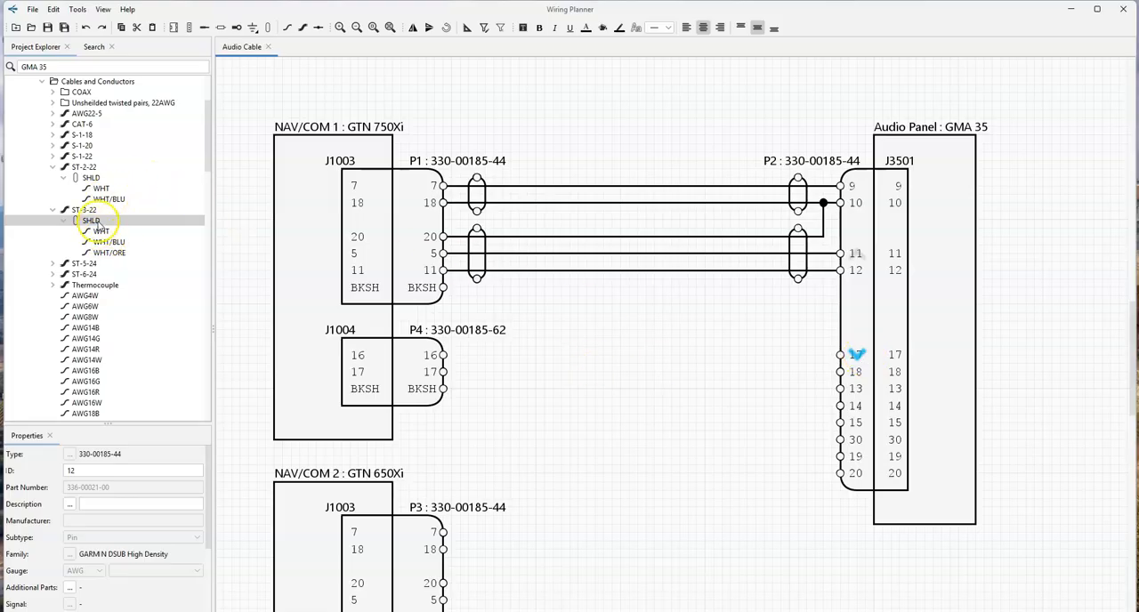
- Route a new ST-2-22 cable between P4 and P2, with WHT from contact 16 to 17 and WHT/BLU from contact 17 to 18
{"action": "left_click_drag", "start_coordinate": [98, 190], "coordinate": [445, 355]}
{"action": "left_click", "coordinate": [840, 355]}
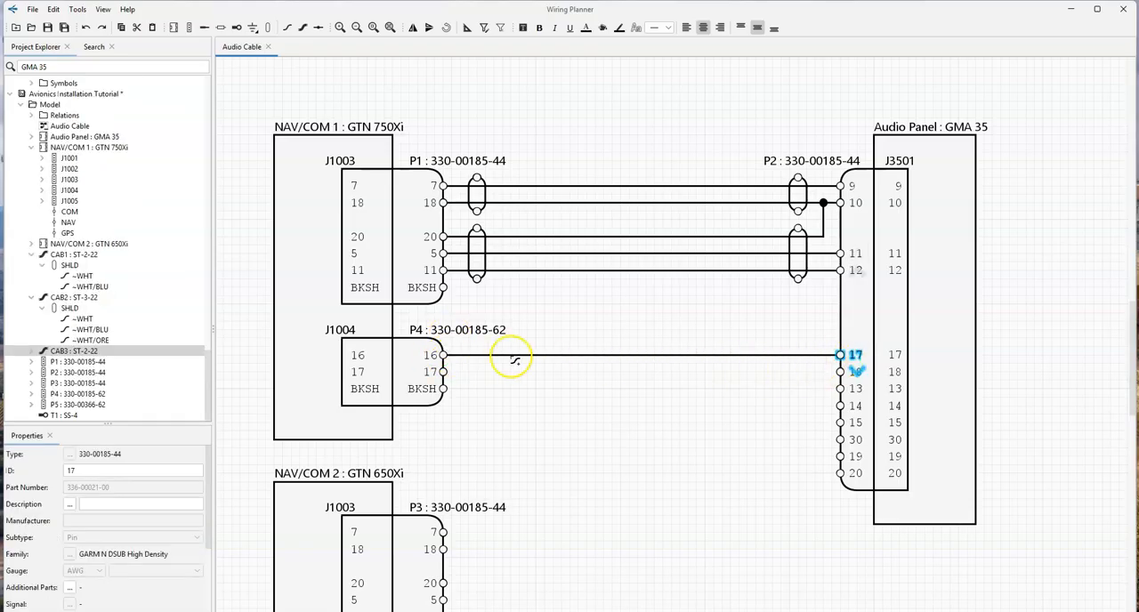
{"action": "double_click", "coordinate": [39, 351]}
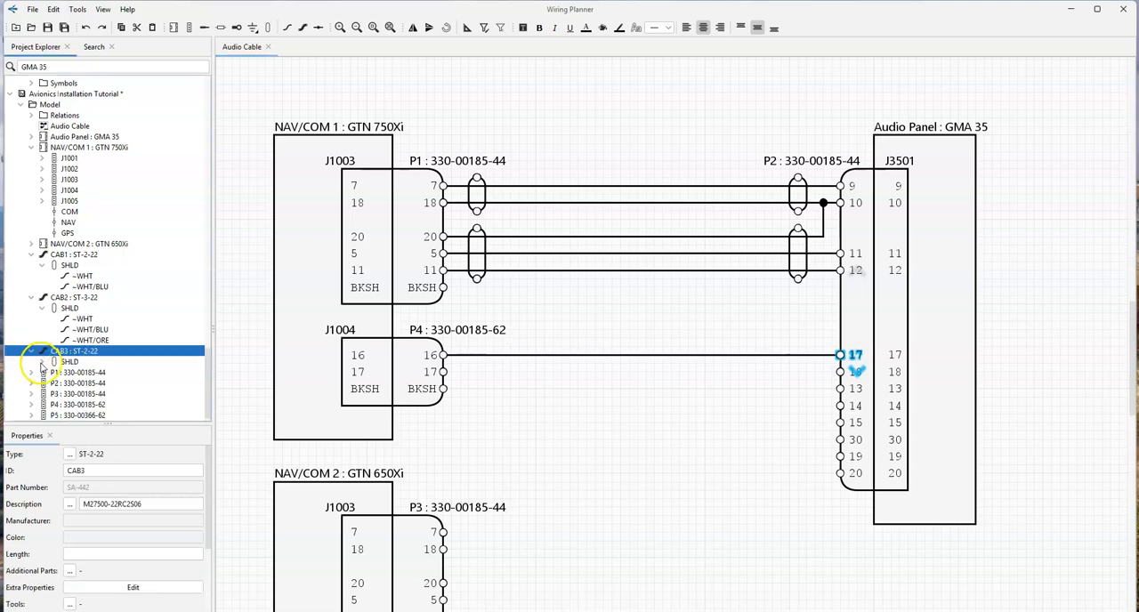
{"action": "left_click", "coordinate": [54, 362]}
{"action": "left_click_drag", "start_coordinate": [57, 394], "coordinate": [830, 378]}
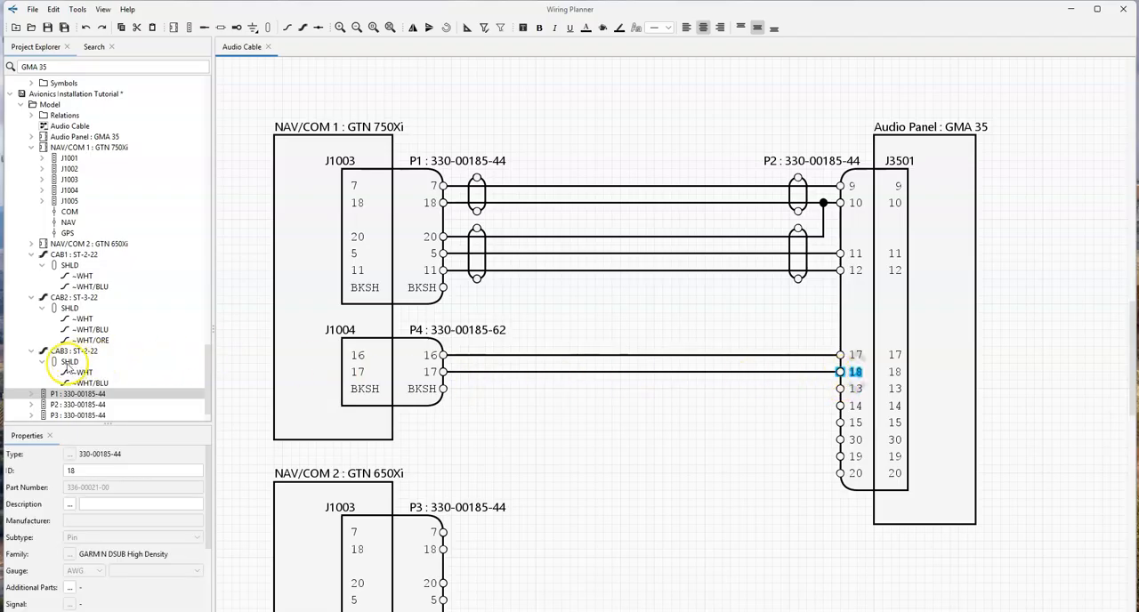
- Place CAB3's shield around its two conductors beside P4 and put a copy of it around them beside P2
{"action": "left_click_drag", "start_coordinate": [55, 364], "coordinate": [496, 368]}
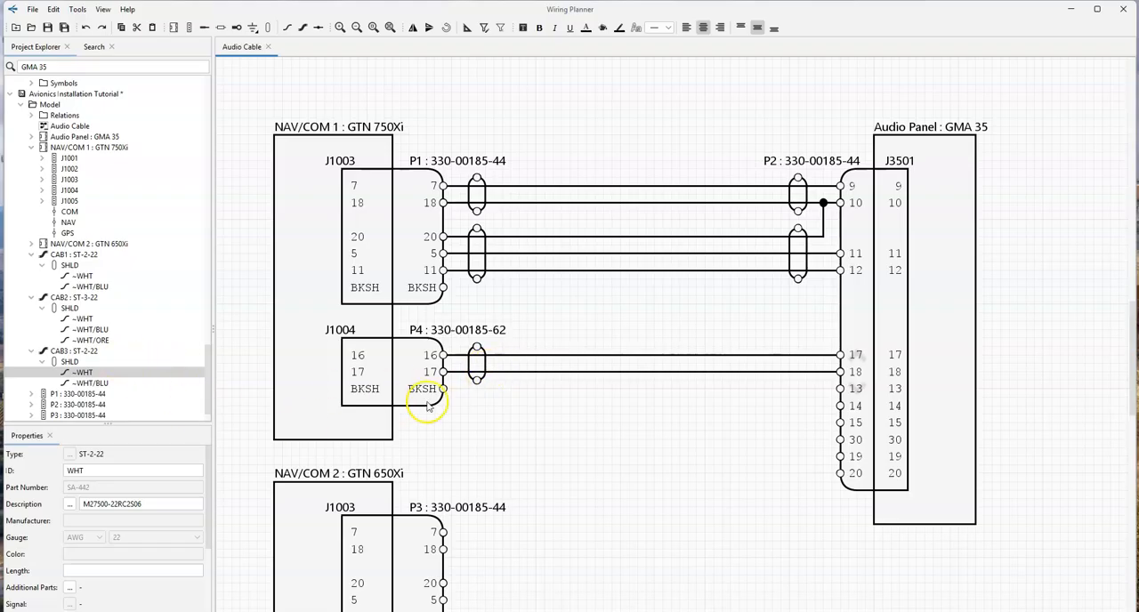
{"action": "left_click", "coordinate": [481, 371]}
{"action": "left_click_drag", "start_coordinate": [489, 377], "coordinate": [815, 372]}
- Open a gap below P2's contact 18, moving contact 13 and those below it down beside P3's contact 7
{"action": "scroll", "coordinate": [501, 440], "scroll_direction": "down", "scroll_amount": 2}
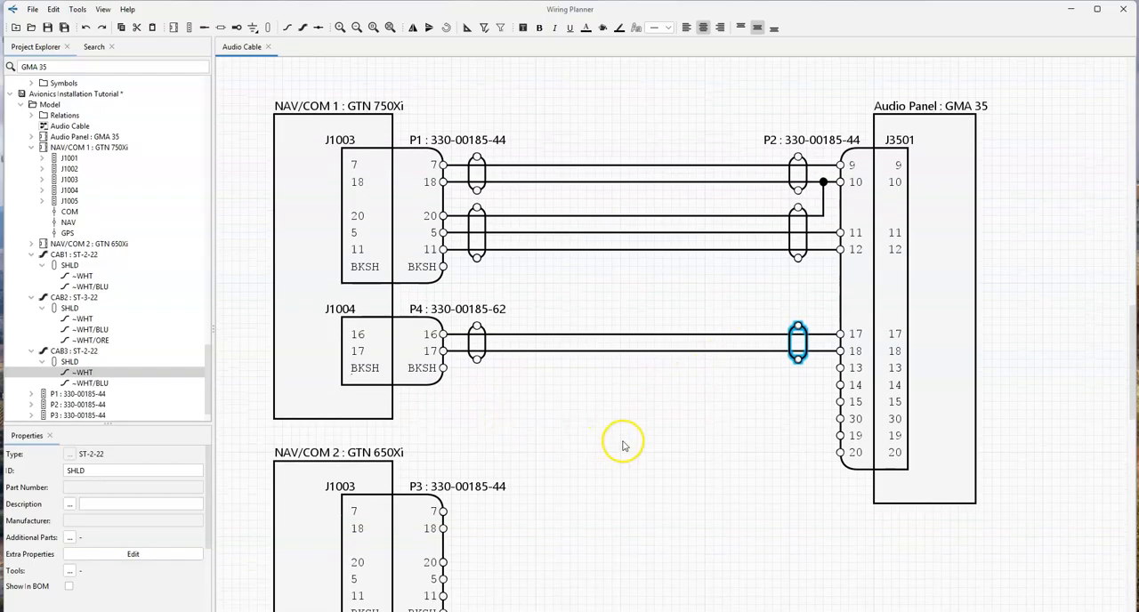
{"action": "scroll", "coordinate": [632, 383], "scroll_direction": "down", "scroll_amount": 5}
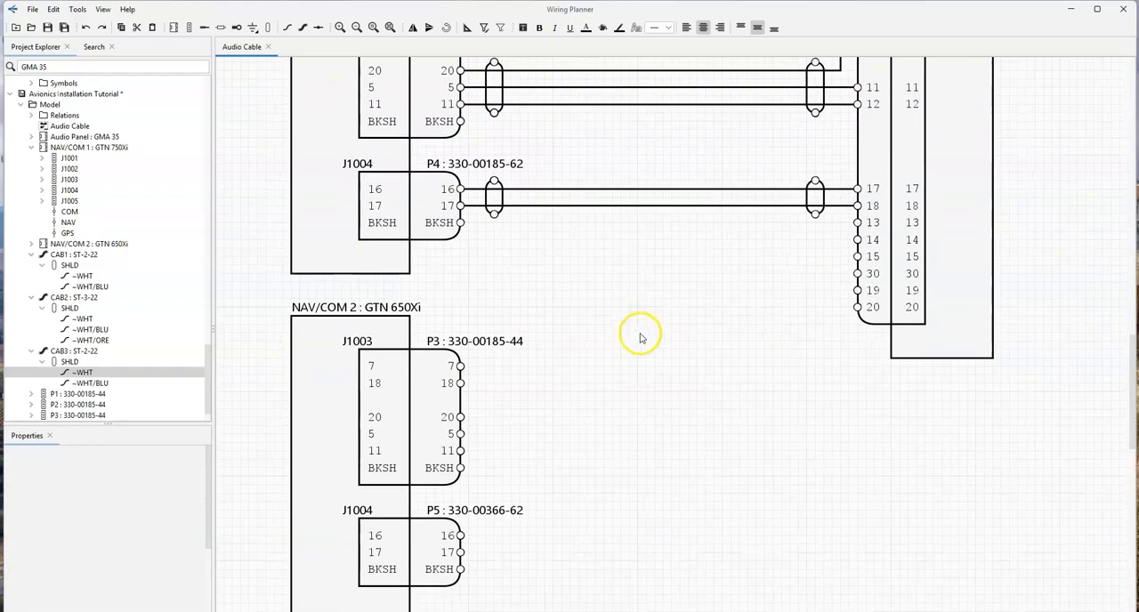
{"action": "left_click", "coordinate": [877, 207]}
{"action": "left_click", "coordinate": [878, 208]}
{"action": "left_click_drag", "start_coordinate": [874, 226], "coordinate": [886, 359]}
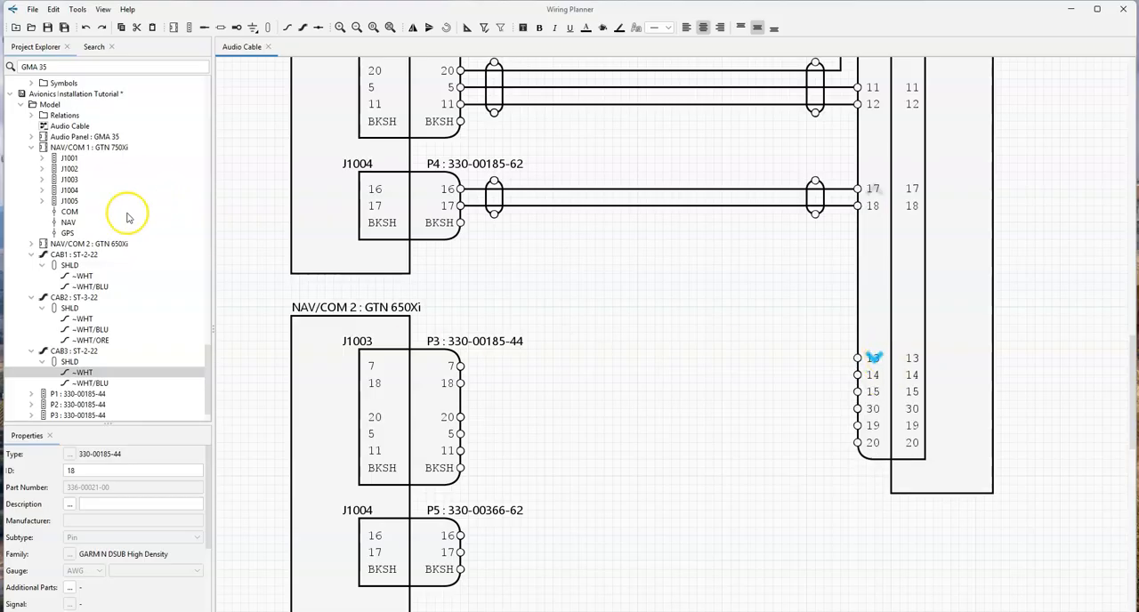
- Route the WHT conductor of a new ST-2-22 cable from contact 7 of P3 to contact 13 of P2
{"action": "scroll", "coordinate": [98, 214], "scroll_direction": "up", "scroll_amount": 10}
{"action": "scroll", "coordinate": [106, 251], "scroll_direction": "up", "scroll_amount": 10}
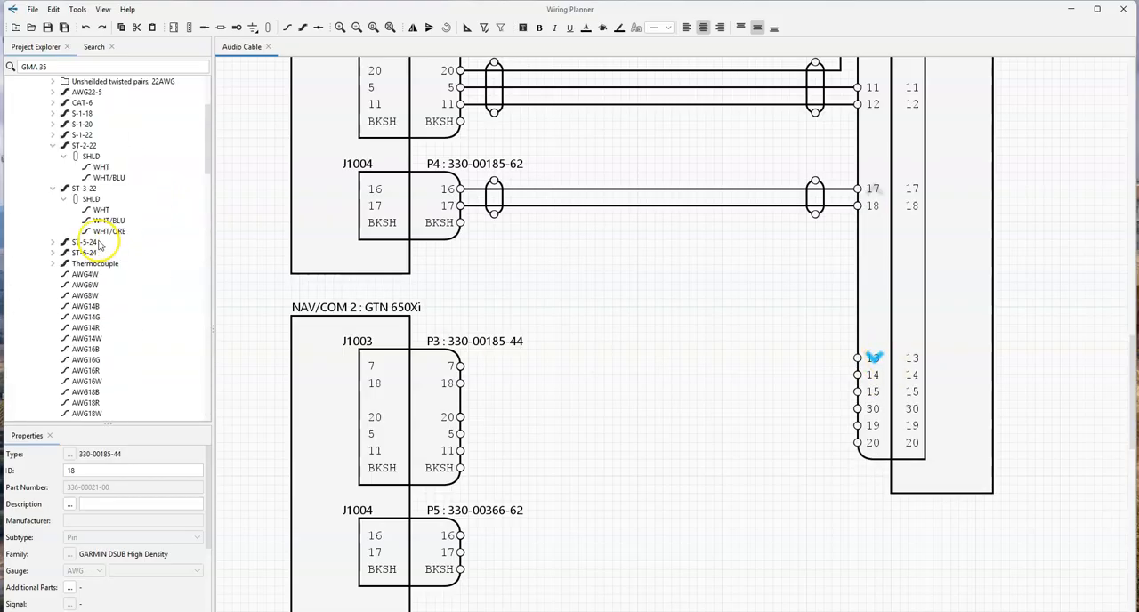
{"action": "left_click_drag", "start_coordinate": [84, 220], "coordinate": [461, 359]}
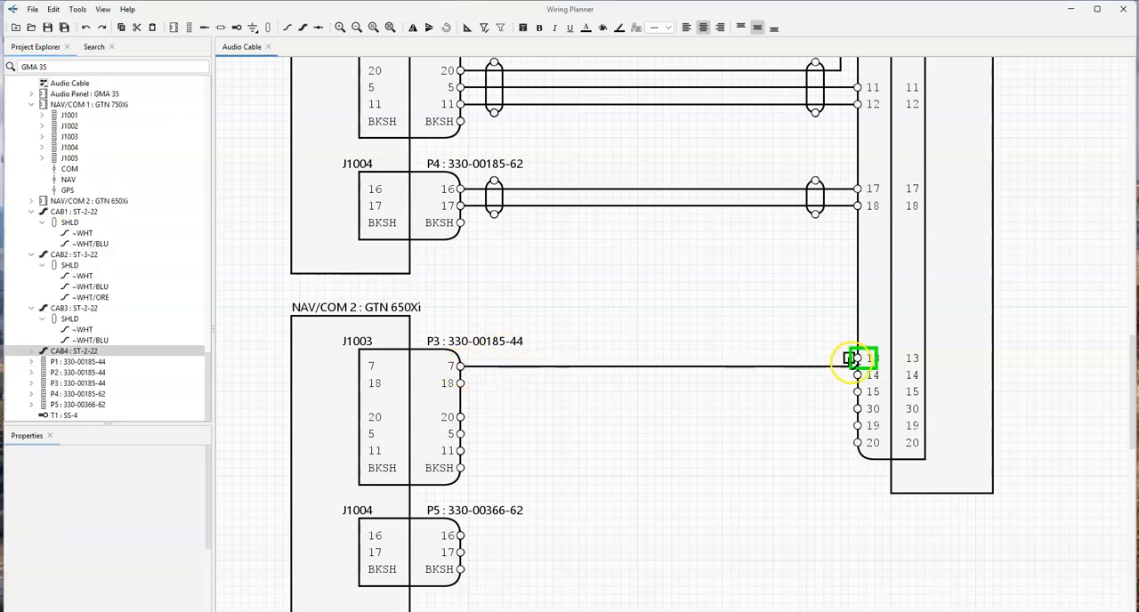
{"action": "left_click", "coordinate": [859, 358]}
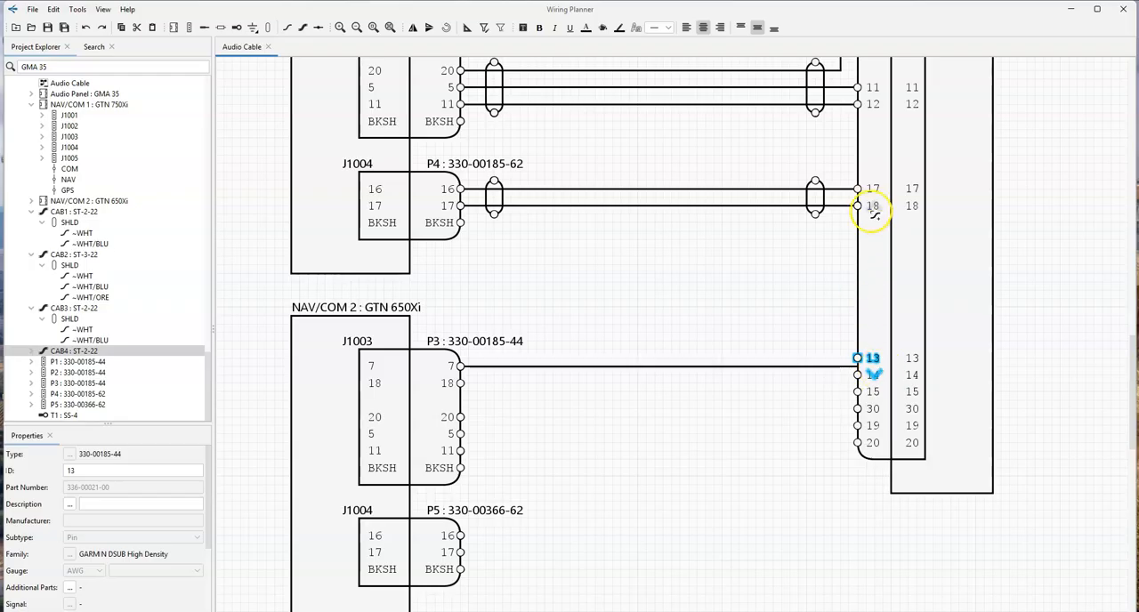
- Shift P2's contact 13 and the NAV/COM 2 unit slightly down so CAB4's WHT conductor runs straight into contact 13
{"action": "left_click", "coordinate": [873, 206]}
{"action": "left_click_drag", "start_coordinate": [876, 363], "coordinate": [879, 381]}
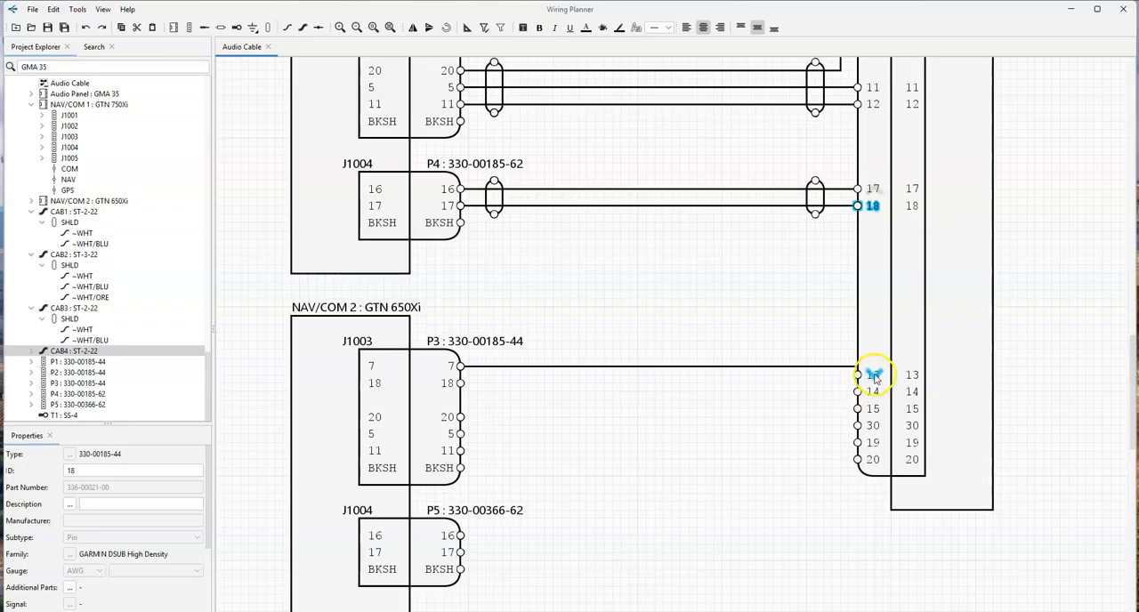
{"action": "mouse_move", "coordinate": [323, 366]}
{"action": "left_mouse_down"}
{"action": "mouse_move", "coordinate": [324, 392]}
{"action": "mouse_move", "coordinate": [311, 380]}
{"action": "left_mouse_up"}
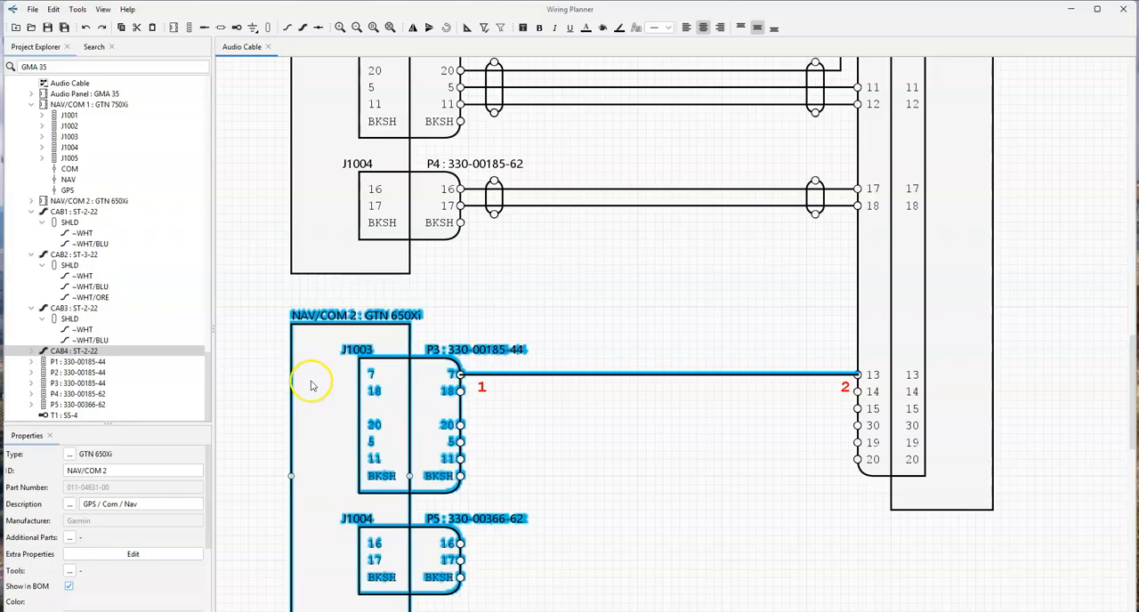
{"action": "left_click", "coordinate": [636, 436]}
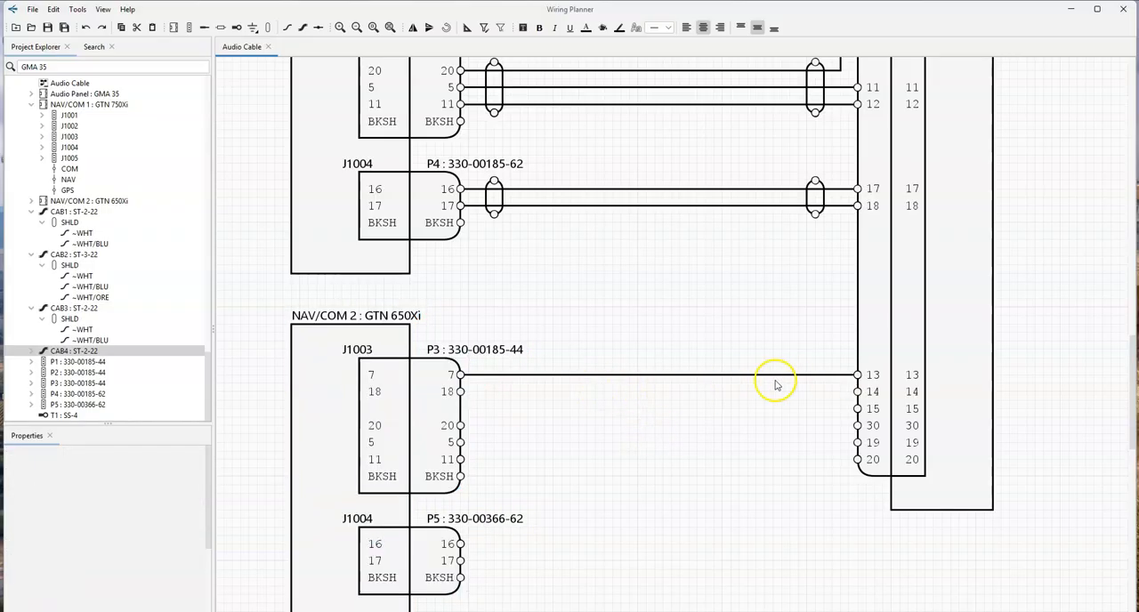
- Try to route CAB4's WHT/BLU conductor directly from contact 18 of P3 to contact 14 of P2
{"action": "left_click", "coordinate": [29, 350]}
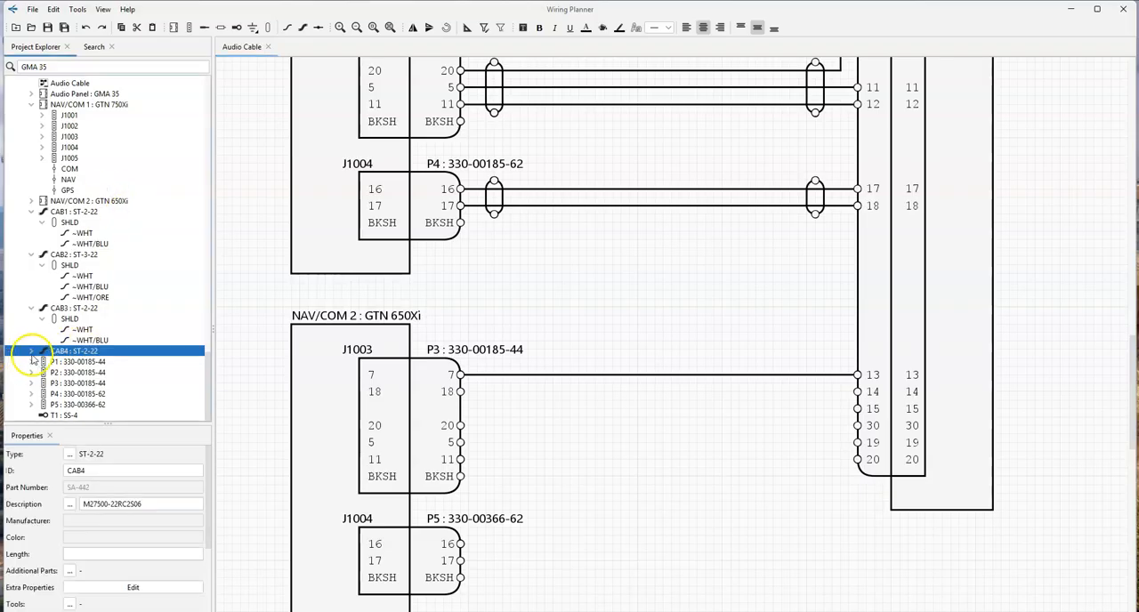
{"action": "left_click", "coordinate": [31, 351]}
{"action": "mouse_move", "coordinate": [87, 382]}
{"action": "left_mouse_down"}
{"action": "mouse_move", "coordinate": [518, 434]}
{"action": "mouse_move", "coordinate": [469, 396]}
{"action": "left_mouse_up"}
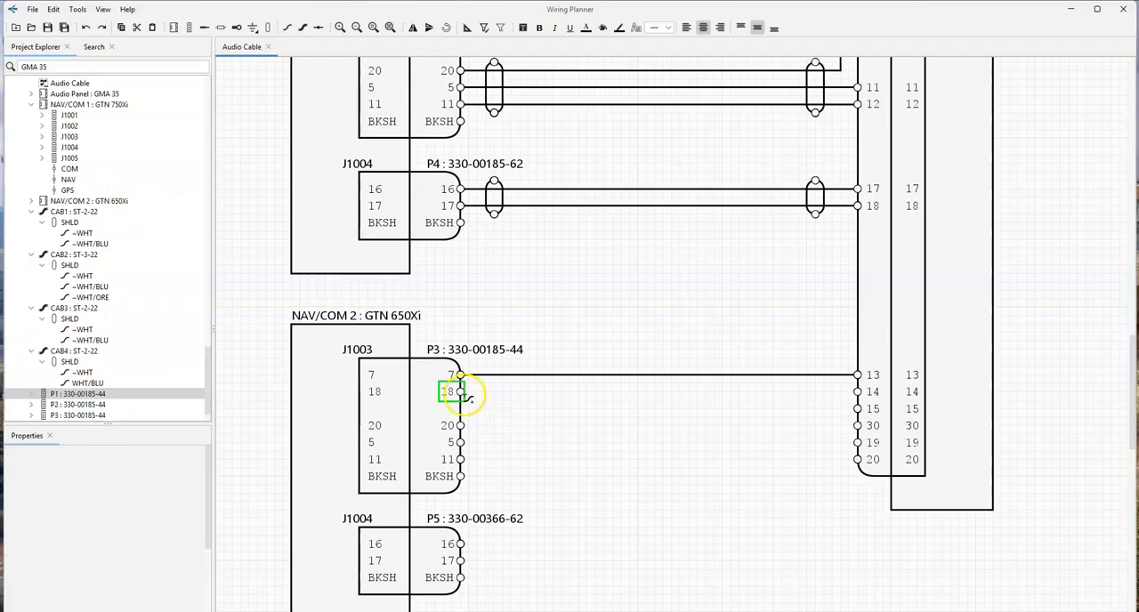
{"action": "left_click", "coordinate": [858, 395]}
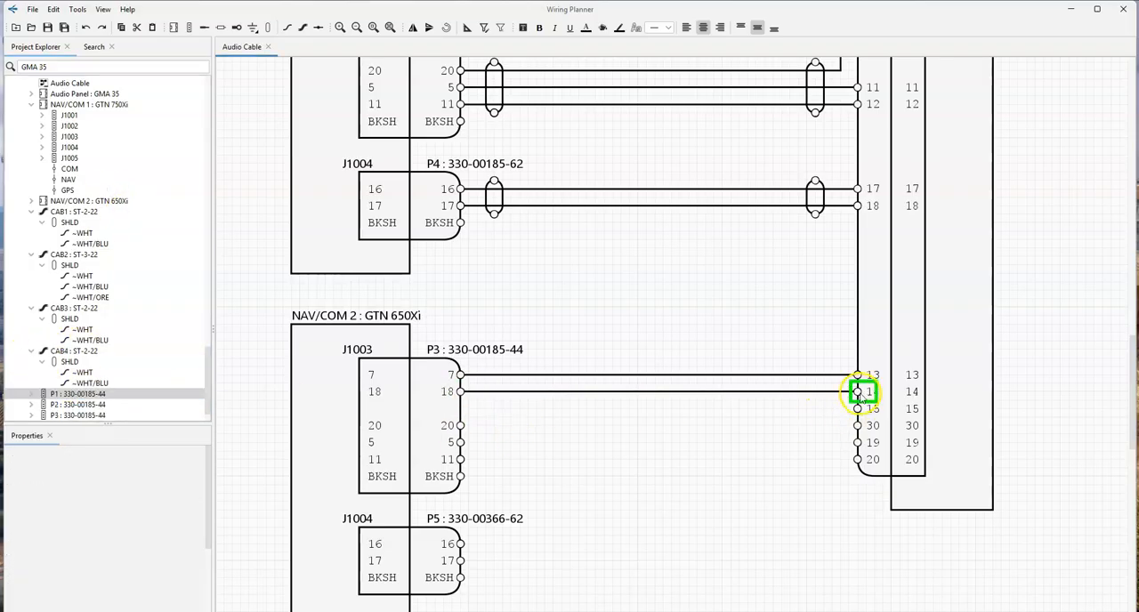
{"action": "left_click", "coordinate": [809, 392]}
{"action": "key", "text": "Delete"}
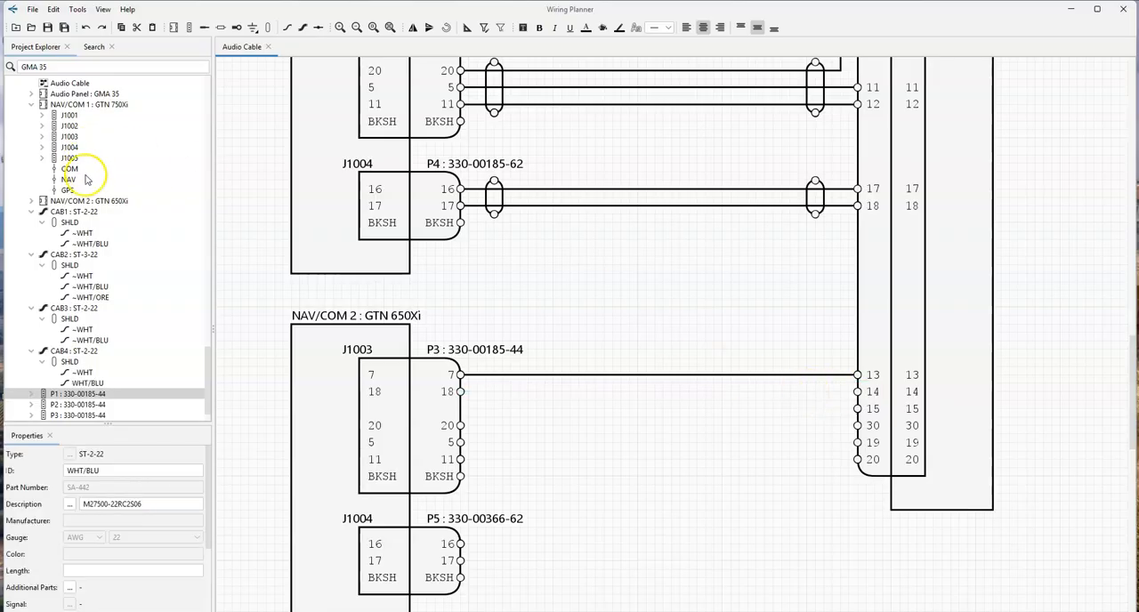
- Place a second SS-4 solder sleeve beside P2's contact 14 and route CAB4's WHT/BLU conductor from P3's contact 18 to it
{"action": "scroll", "coordinate": [95, 181], "scroll_direction": "up", "scroll_amount": 15}
{"action": "scroll", "coordinate": [89, 213], "scroll_direction": "down", "scroll_amount": 7}
{"action": "mouse_move", "coordinate": [82, 274]}
{"action": "left_mouse_down"}
{"action": "mouse_move", "coordinate": [732, 410]}
{"action": "mouse_move", "coordinate": [833, 393]}
{"action": "mouse_move", "coordinate": [823, 390]}
{"action": "mouse_move", "coordinate": [834, 398]}
{"action": "left_mouse_up"}
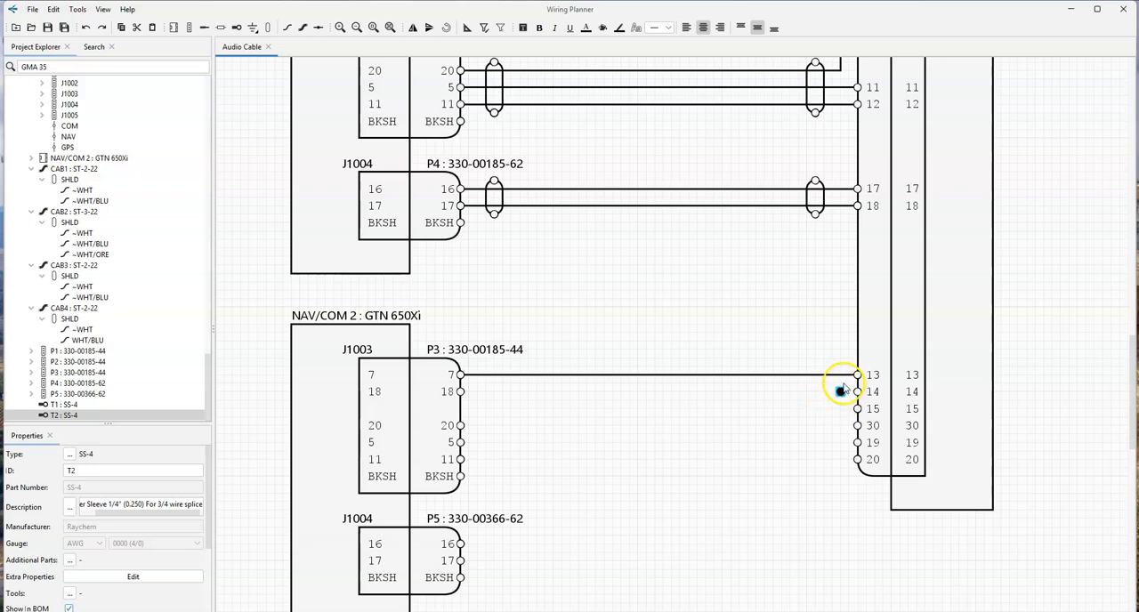
{"action": "left_click_drag", "start_coordinate": [838, 389], "coordinate": [840, 392]}
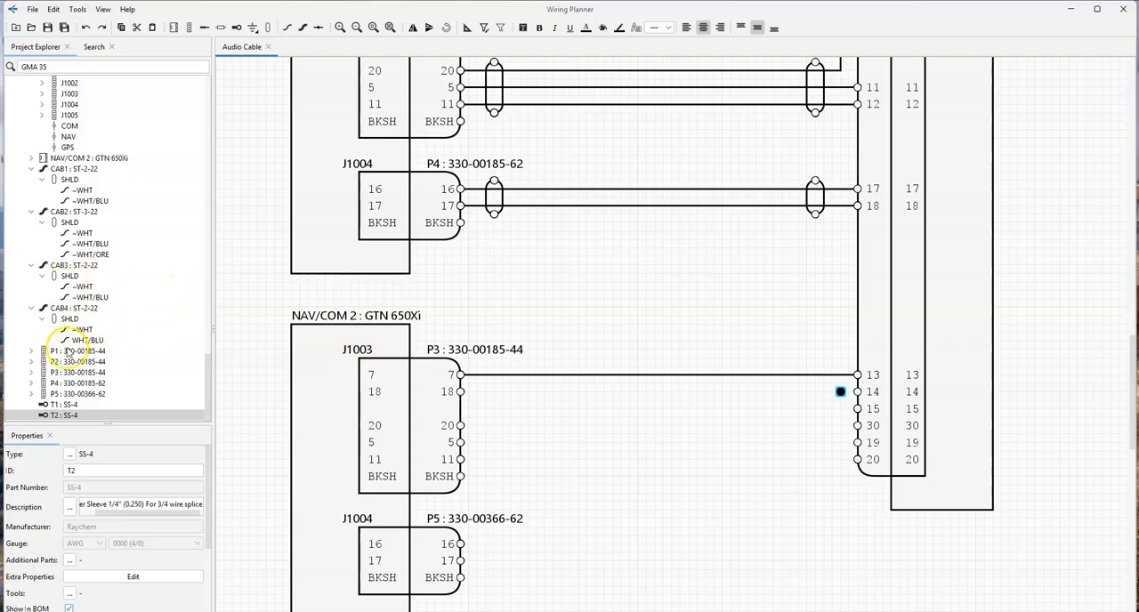
{"action": "left_click_drag", "start_coordinate": [75, 342], "coordinate": [840, 391]}
- Draw a wire joining the second SS-4 solder sleeve to P2's contact 14
{"action": "left_click", "coordinate": [287, 27]}
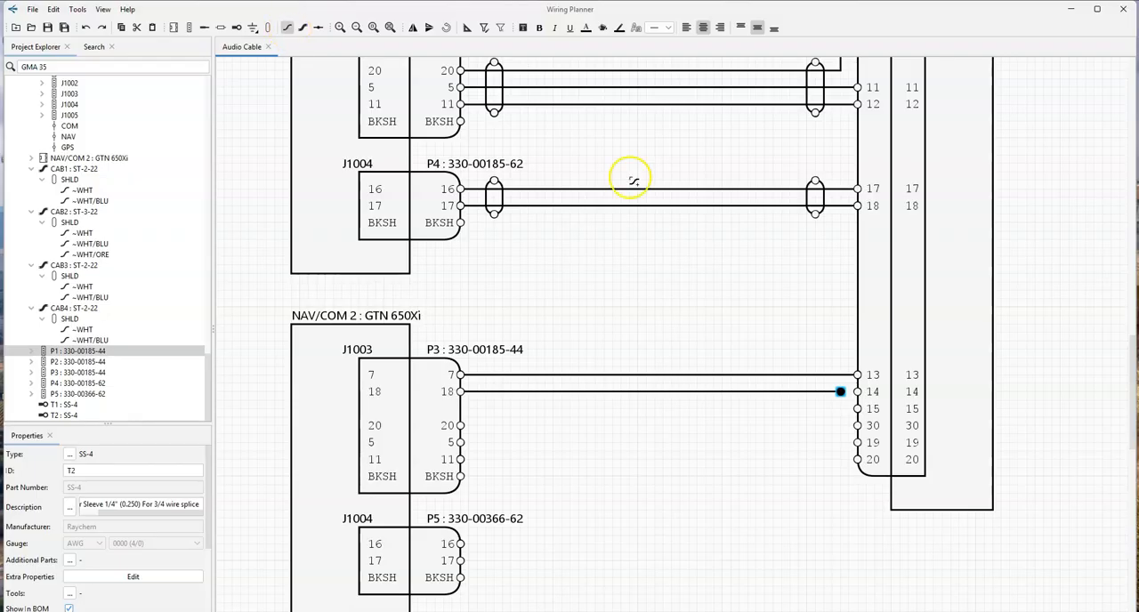
{"action": "left_click", "coordinate": [840, 391]}
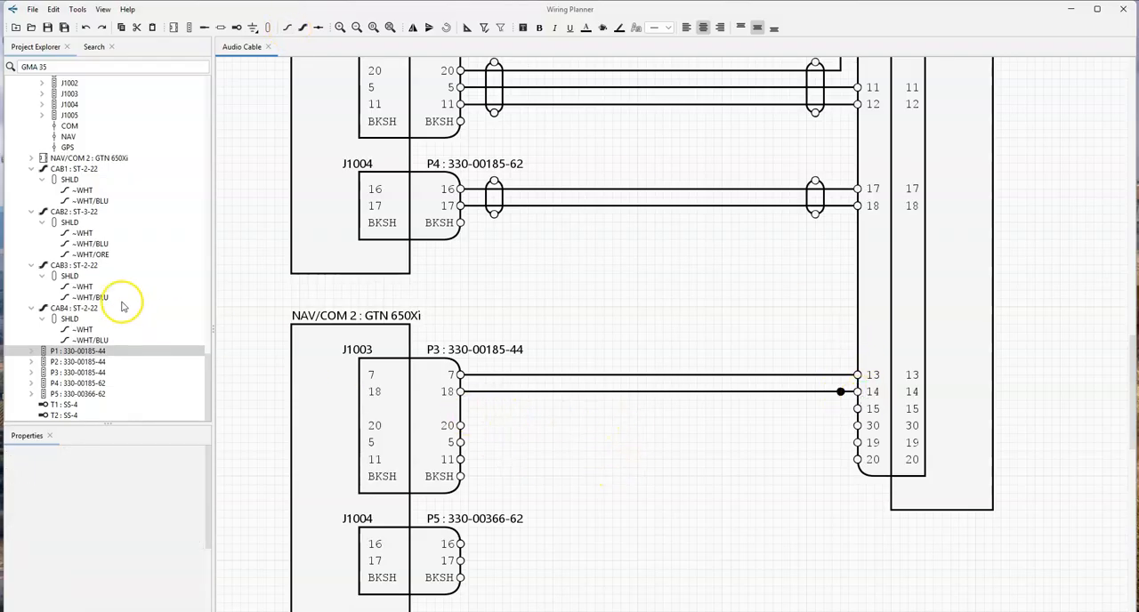
- Duplicate the ST-3-22 cable CAB2 and route the copy's WHT conductor from P3's contact 20 to the solder sleeve beside P2's contact 14
{"action": "left_click", "coordinate": [71, 212]}
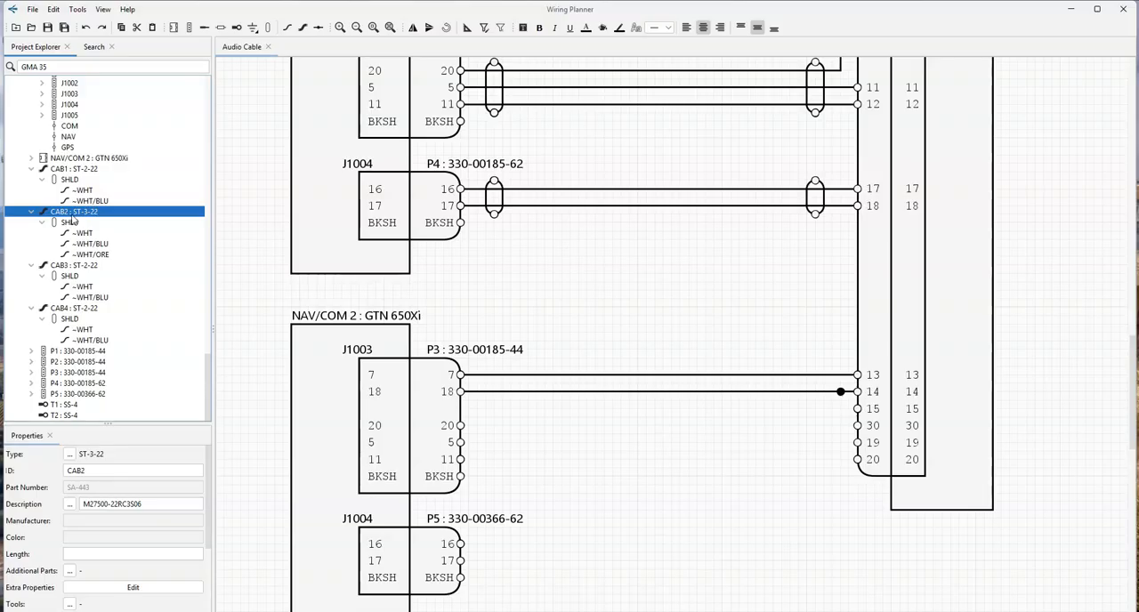
{"action": "key", "text": "ctrl+v"}
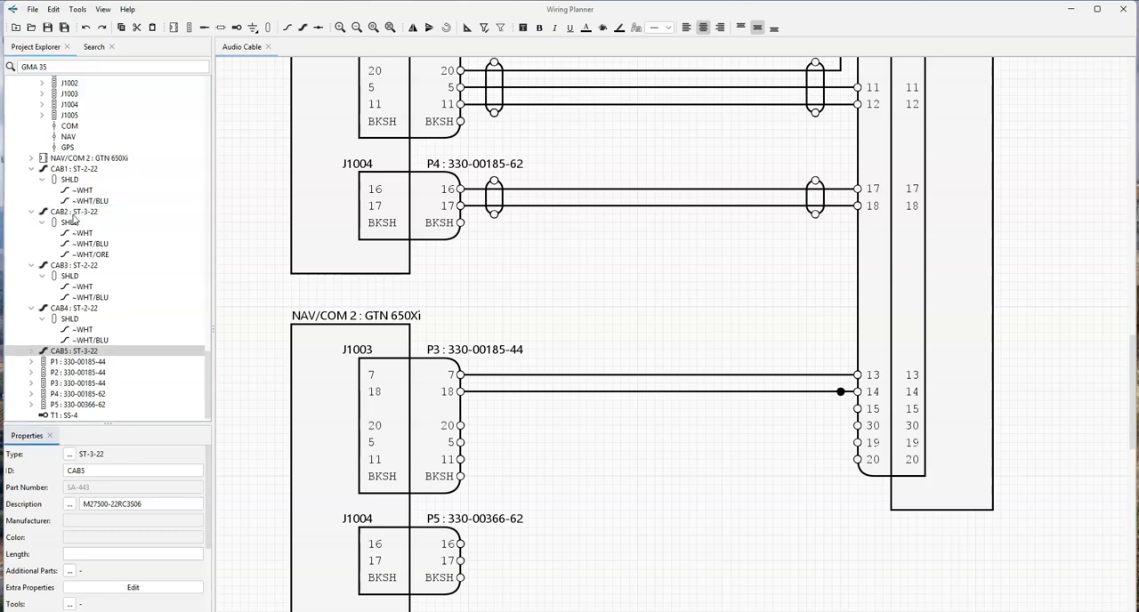
{"action": "left_click", "coordinate": [38, 353]}
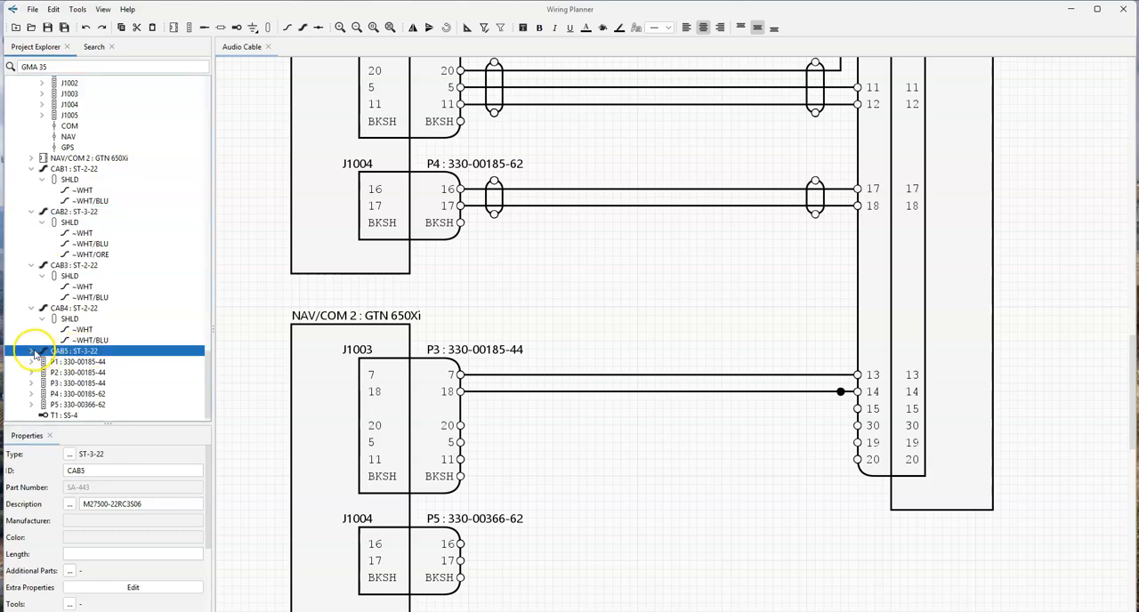
{"action": "left_click", "coordinate": [33, 353]}
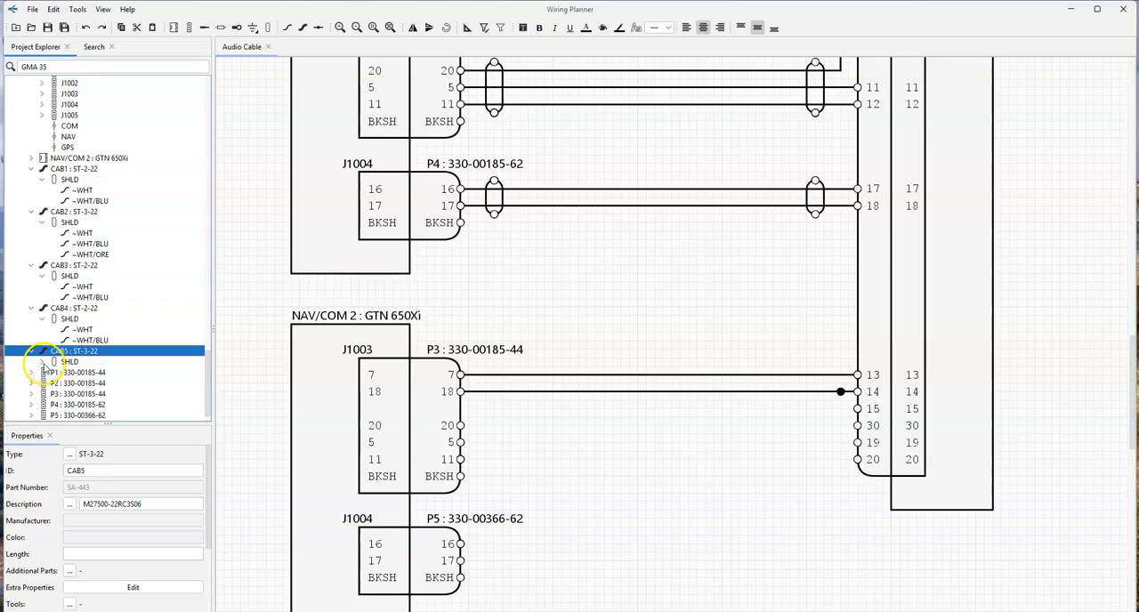
{"action": "left_click", "coordinate": [42, 362]}
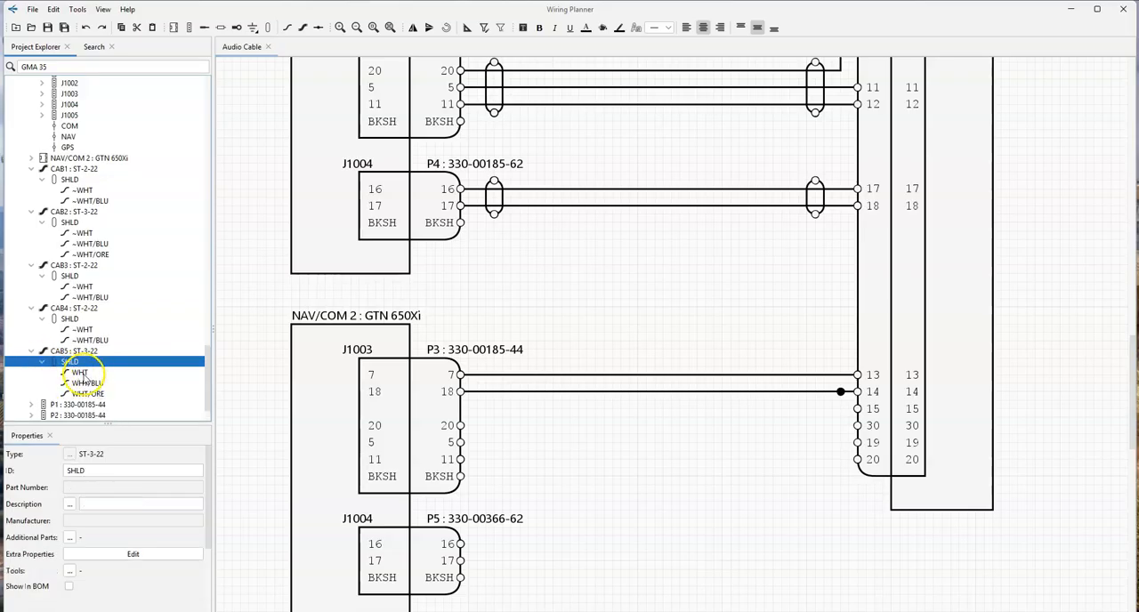
{"action": "left_click_drag", "start_coordinate": [87, 393], "coordinate": [871, 453]}
- Align P2's contacts 15 and 30 with P3's contacts 5 and 11, and connect them with CAB5's WHT/BLU and WHT/ORE conductors
{"action": "left_click", "coordinate": [879, 400]}
{"action": "left_click", "coordinate": [873, 392]}
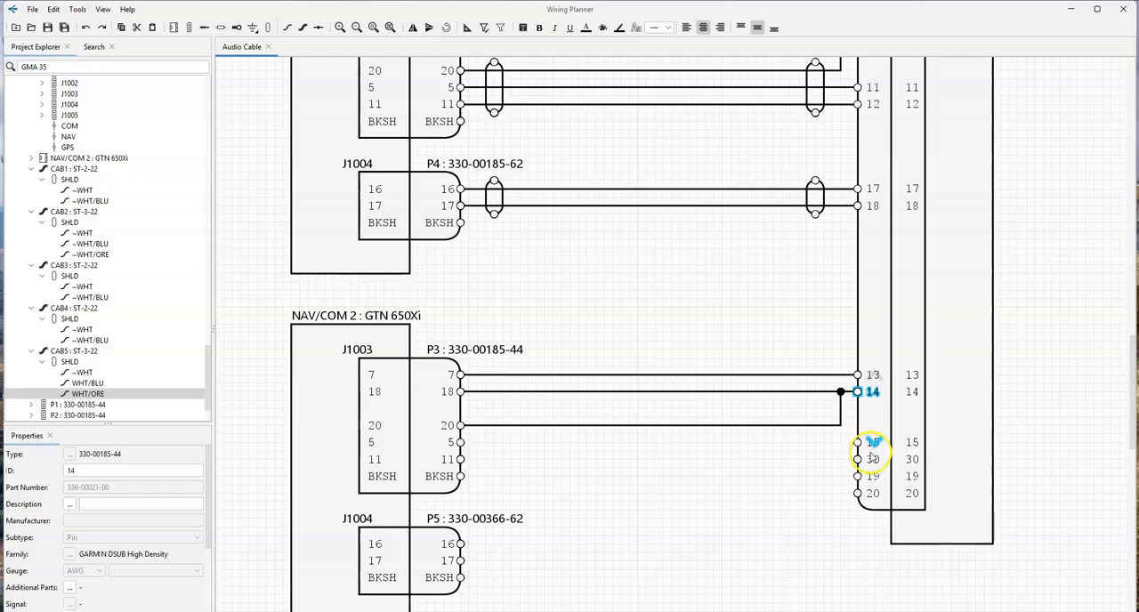
{"action": "left_click_drag", "start_coordinate": [89, 383], "coordinate": [857, 442]}
{"action": "left_click_drag", "start_coordinate": [76, 395], "coordinate": [857, 459]}
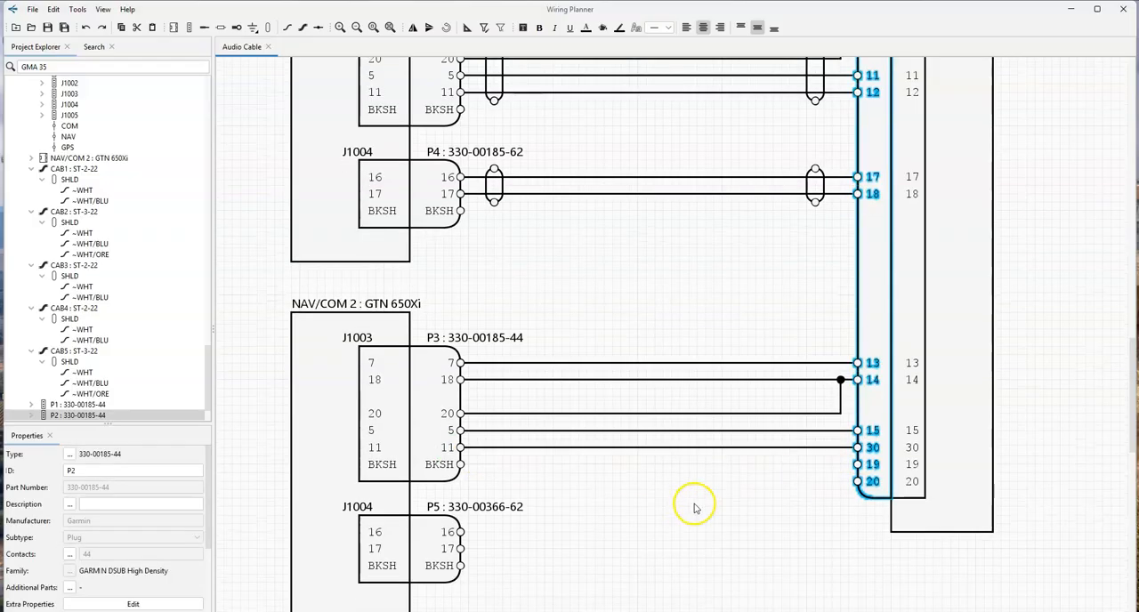
- Shift P2's contacts 19 and 20 down to line up with P5's contacts 16 and 17
{"action": "scroll", "coordinate": [801, 481], "scroll_direction": "down", "scroll_amount": 1}
{"action": "left_click", "coordinate": [873, 438]}
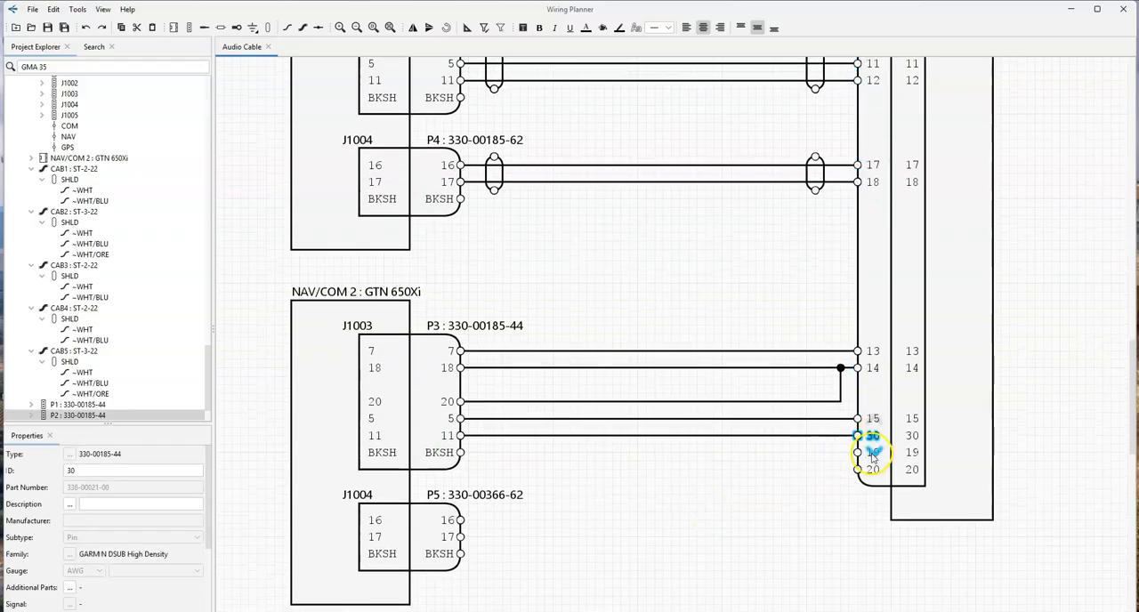
{"action": "left_click_drag", "start_coordinate": [873, 452], "coordinate": [872, 521]}
{"action": "left_click_drag", "start_coordinate": [663, 534], "coordinate": [617, 364]}
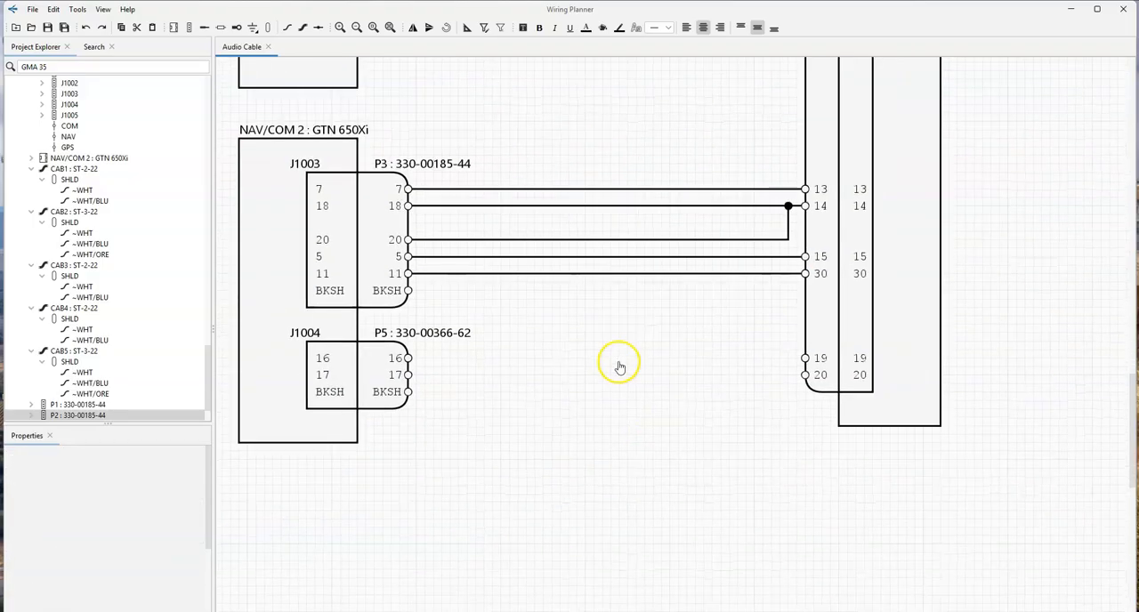
- Duplicate the ST-2-22 cable CAB4 and route the copy's WHT conductor from P5's contact 16 to P2's contact 19
{"action": "left_click", "coordinate": [75, 309]}
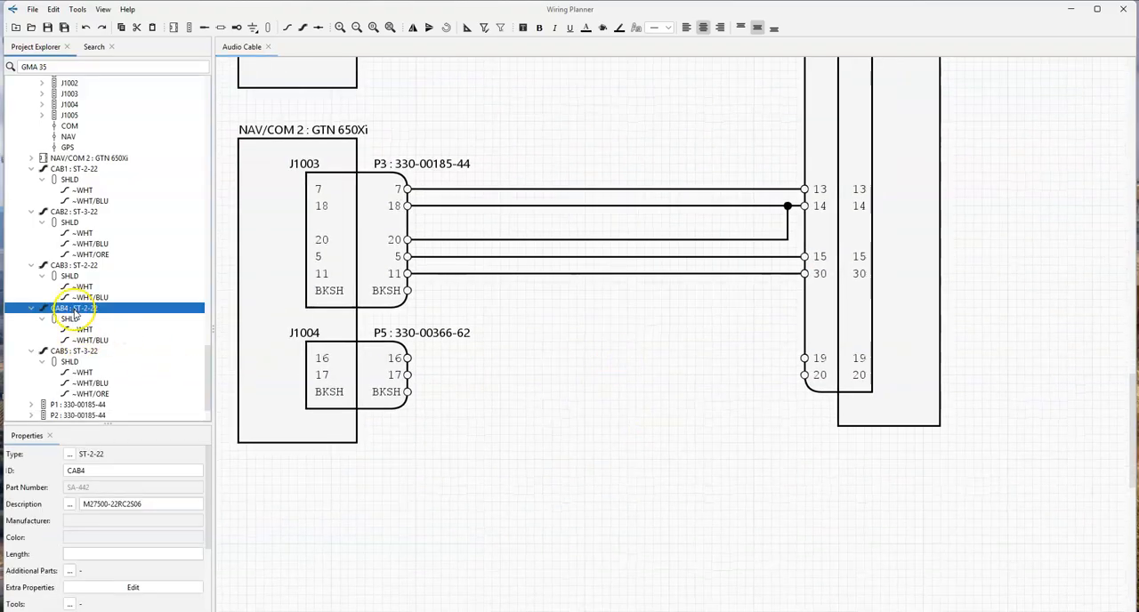
{"action": "key", "text": "ctrl+v"}
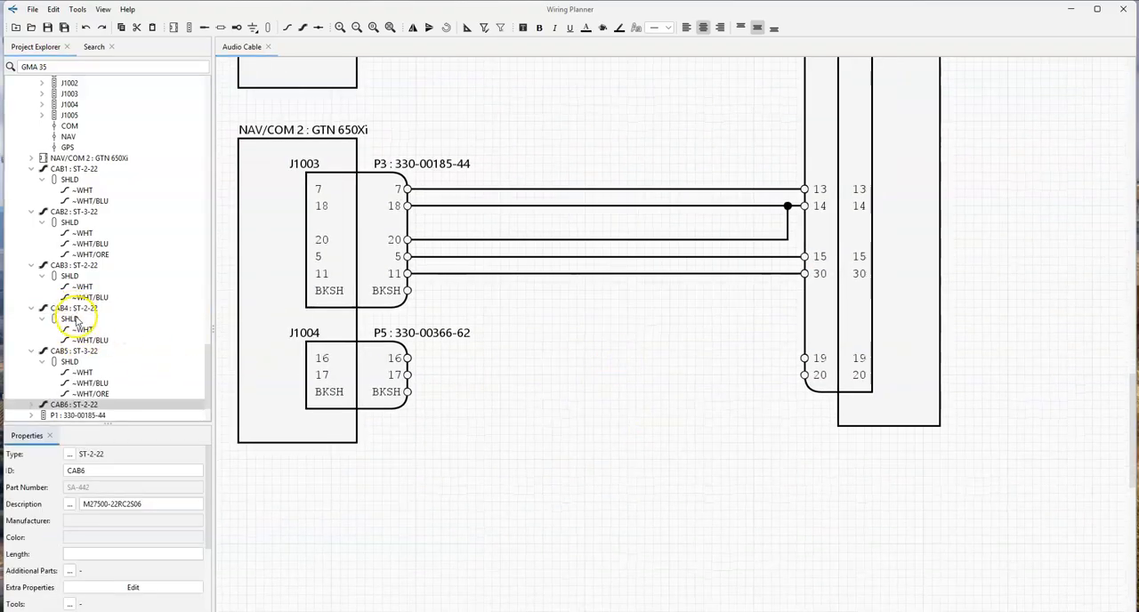
{"action": "left_click", "coordinate": [31, 406]}
{"action": "scroll", "coordinate": [88, 405], "scroll_direction": "down", "scroll_amount": 3}
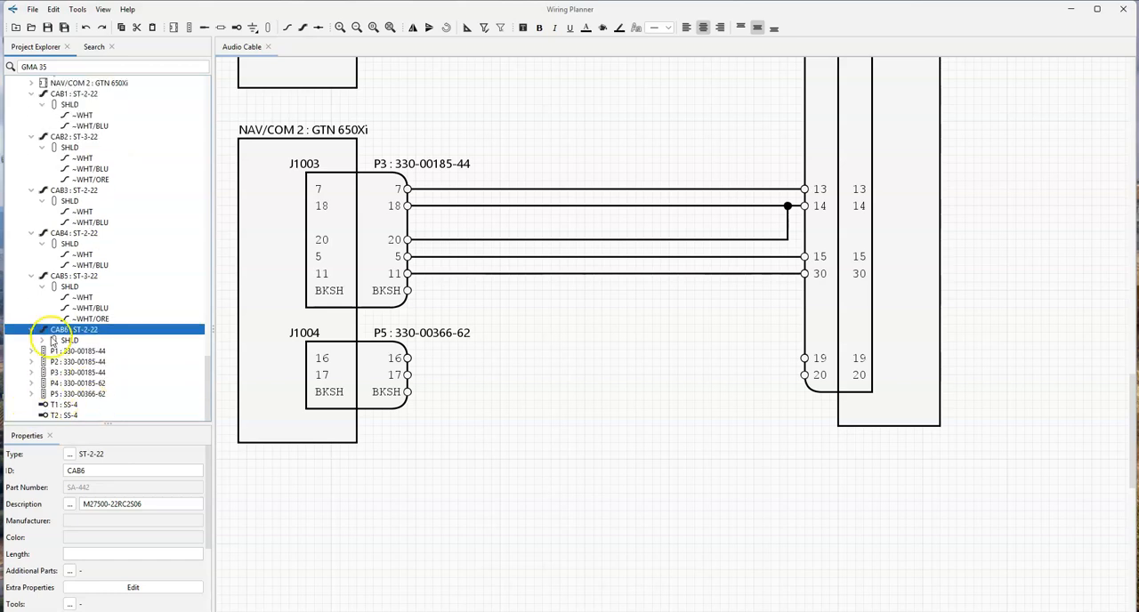
{"action": "left_click", "coordinate": [42, 341]}
{"action": "left_click_drag", "start_coordinate": [87, 361], "coordinate": [404, 358]}
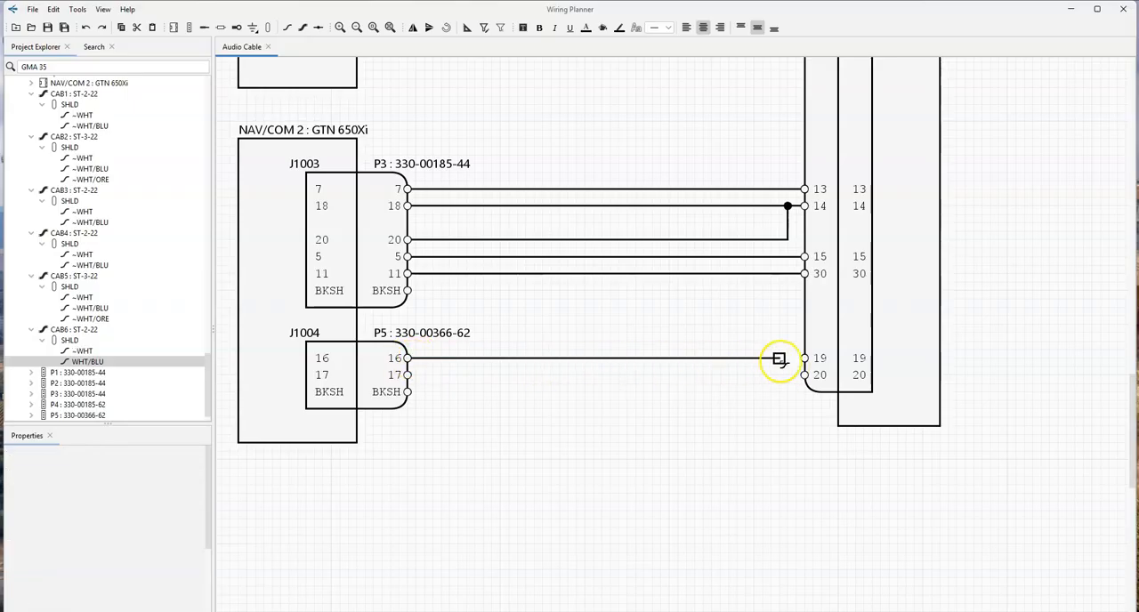
{"action": "left_click", "coordinate": [804, 358]}
- Route CAB6's WHT/BLU conductor from P5's contact 17 to P2's contact 20
{"action": "left_click_drag", "start_coordinate": [75, 360], "coordinate": [406, 374]}
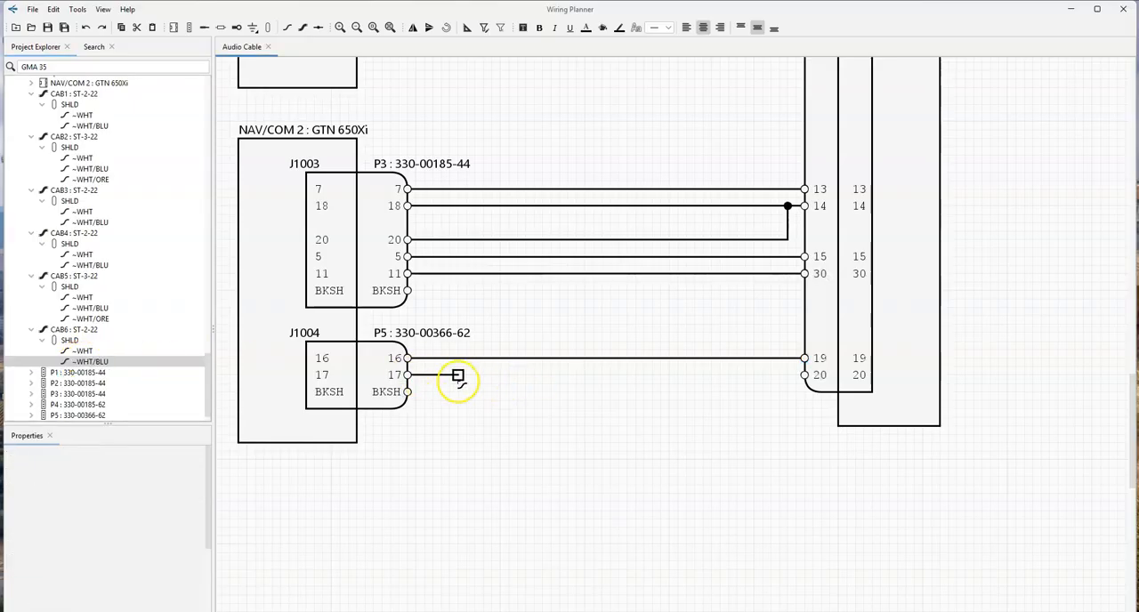
{"action": "left_click", "coordinate": [805, 376]}
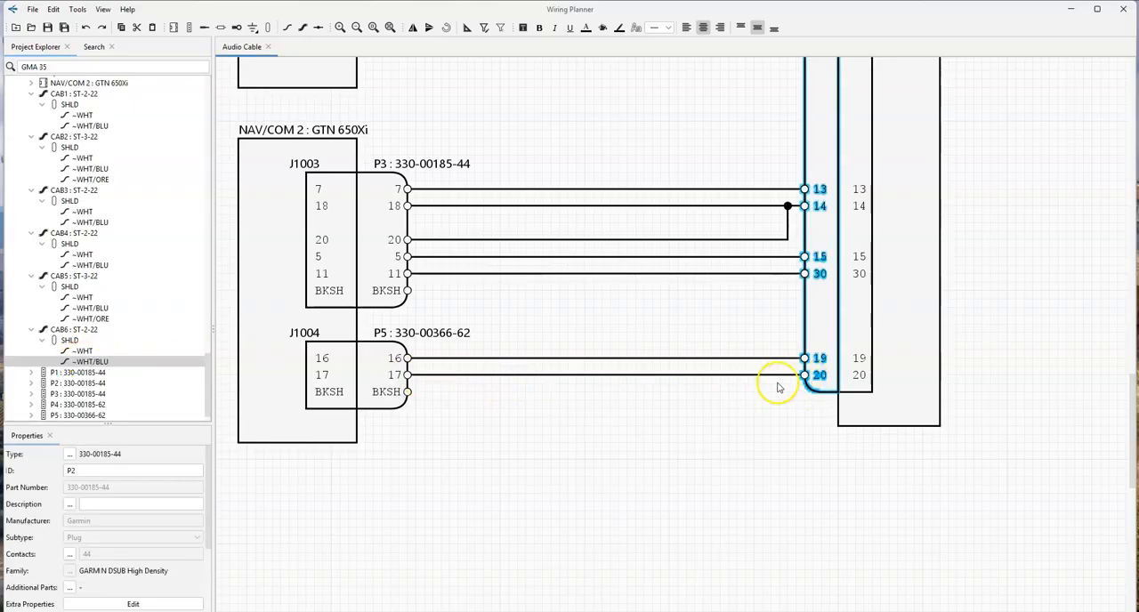
{"action": "scroll", "coordinate": [466, 439], "scroll_direction": "up", "scroll_amount": 3}
{"action": "left_click", "coordinate": [564, 556]}
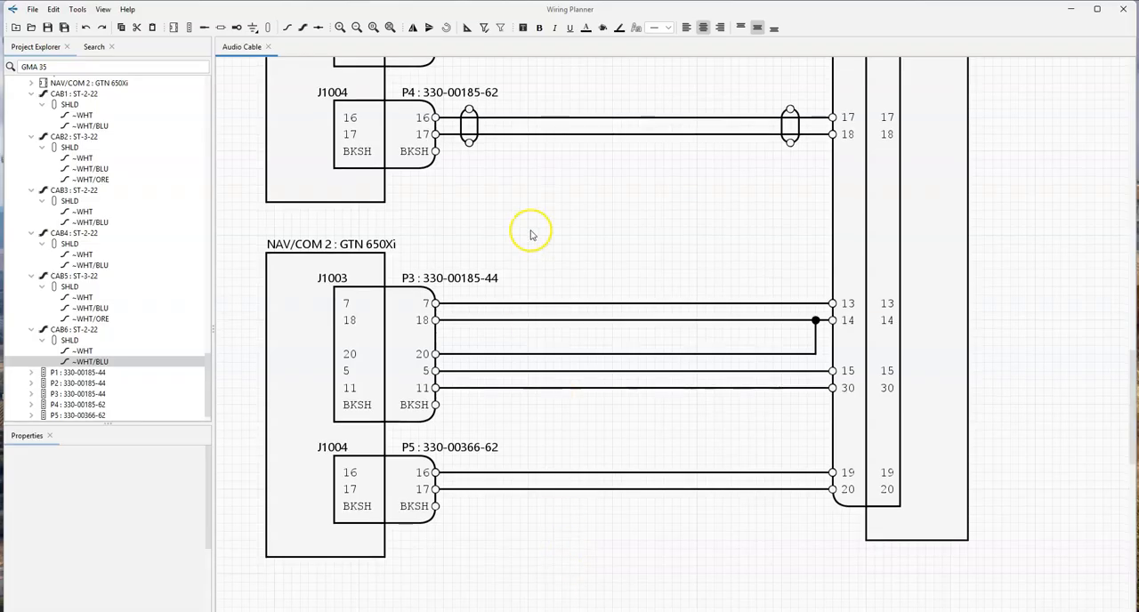
- Place CAB5's shield symbols at both ends of the wires from P3's contacts 20, 5 and 11
{"action": "scroll", "coordinate": [536, 256], "scroll_direction": "down", "scroll_amount": 2, "text": "ctrl"}
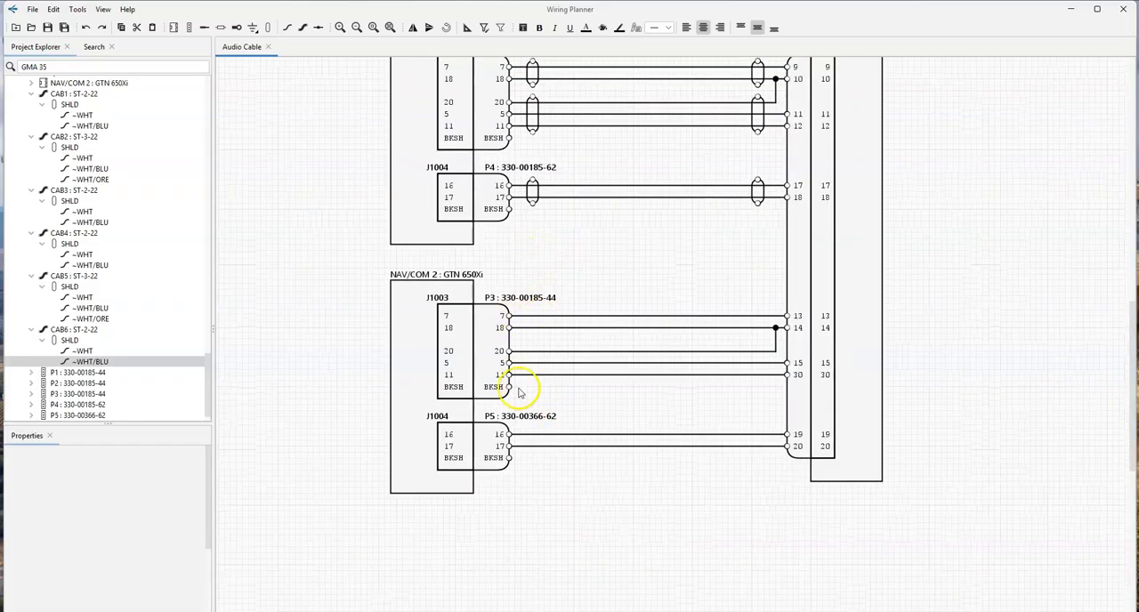
{"action": "mouse_move", "coordinate": [66, 288]}
{"action": "left_mouse_down"}
{"action": "mouse_move", "coordinate": [576, 461]}
{"action": "mouse_move", "coordinate": [627, 491]}
{"action": "mouse_move", "coordinate": [531, 376]}
{"action": "mouse_move", "coordinate": [521, 386]}
{"action": "mouse_move", "coordinate": [536, 365]}
{"action": "mouse_move", "coordinate": [572, 394]}
{"action": "mouse_move", "coordinate": [760, 370]}
{"action": "left_mouse_up"}
{"action": "left_click", "coordinate": [577, 402]}
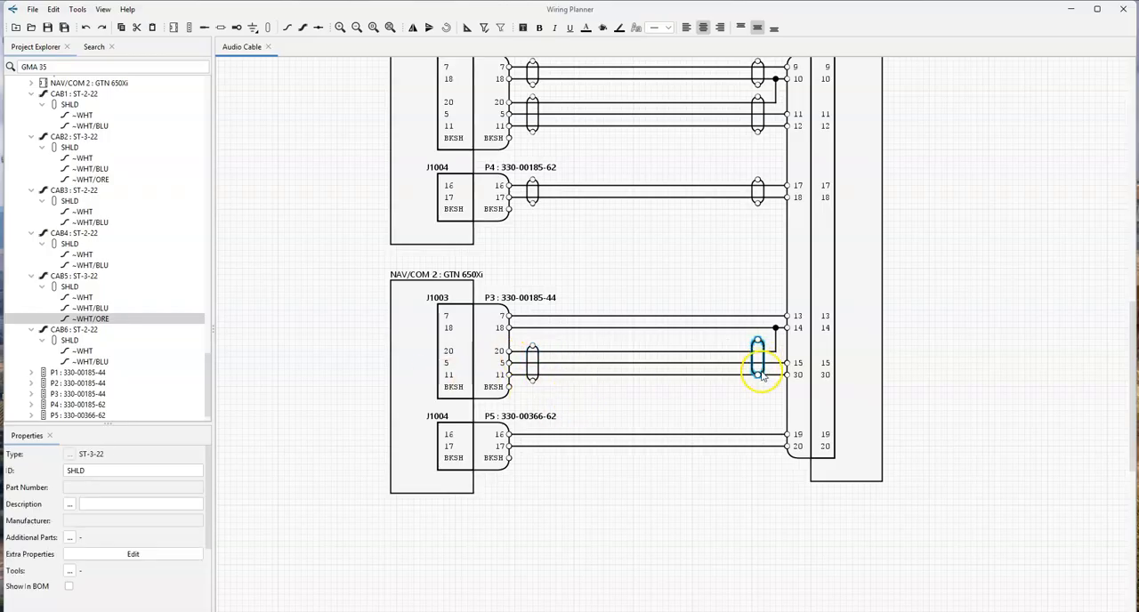
{"action": "left_click", "coordinate": [635, 407]}
- Place CAB6's shield symbols at both ends of the P5 wires and CAB4's at both ends of P3's contact 7 and 18 wires
{"action": "left_click_drag", "start_coordinate": [69, 342], "coordinate": [549, 434]}
{"action": "key", "text": "ctrl+v"}
{"action": "left_click_drag", "start_coordinate": [356, 447], "coordinate": [753, 437]}
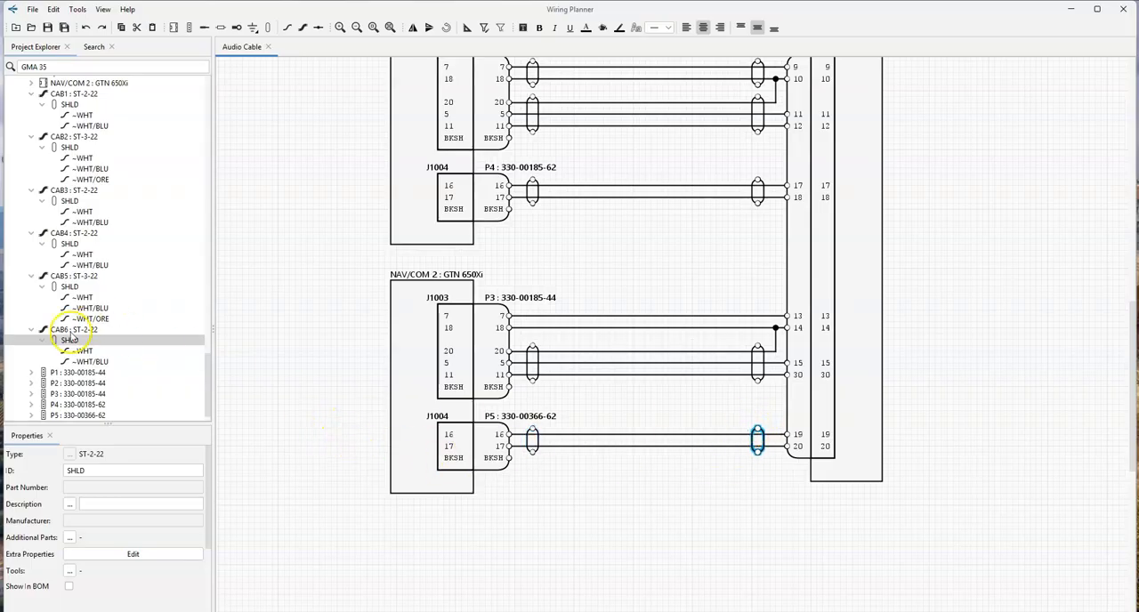
{"action": "left_click_drag", "start_coordinate": [67, 253], "coordinate": [760, 324]}
{"action": "left_click", "coordinate": [608, 279]}
- Examine the whole diagram, checking the routed conductors and shield symbols of all six cables
{"action": "scroll", "coordinate": [650, 299], "scroll_direction": "up", "scroll_amount": 1}
{"action": "left_click", "coordinate": [650, 335]}
{"action": "scroll", "coordinate": [640, 279], "scroll_direction": "down", "scroll_amount": 2, "text": "ctrl"}
{"action": "scroll", "coordinate": [646, 255], "scroll_direction": "up", "scroll_amount": 1, "text": "ctrl"}
{"action": "scroll", "coordinate": [646, 269], "scroll_direction": "down", "scroll_amount": 1, "text": "ctrl"}
{"action": "scroll", "coordinate": [646, 264], "scroll_direction": "up", "scroll_amount": 1, "text": "ctrl"}
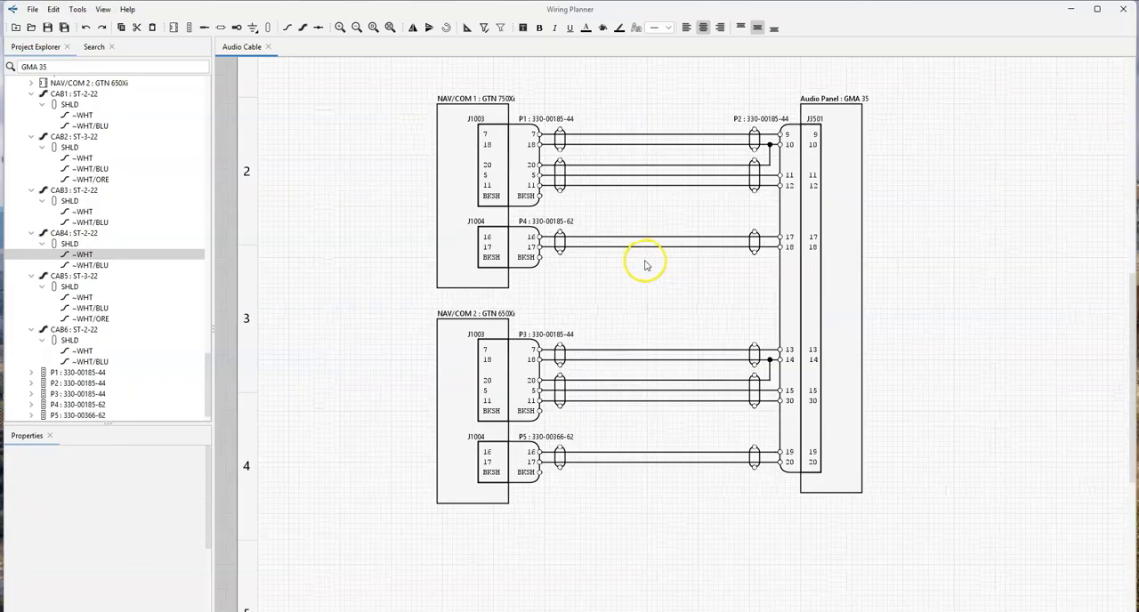
{"action": "scroll", "coordinate": [645, 264], "scroll_direction": "up", "scroll_amount": 1}
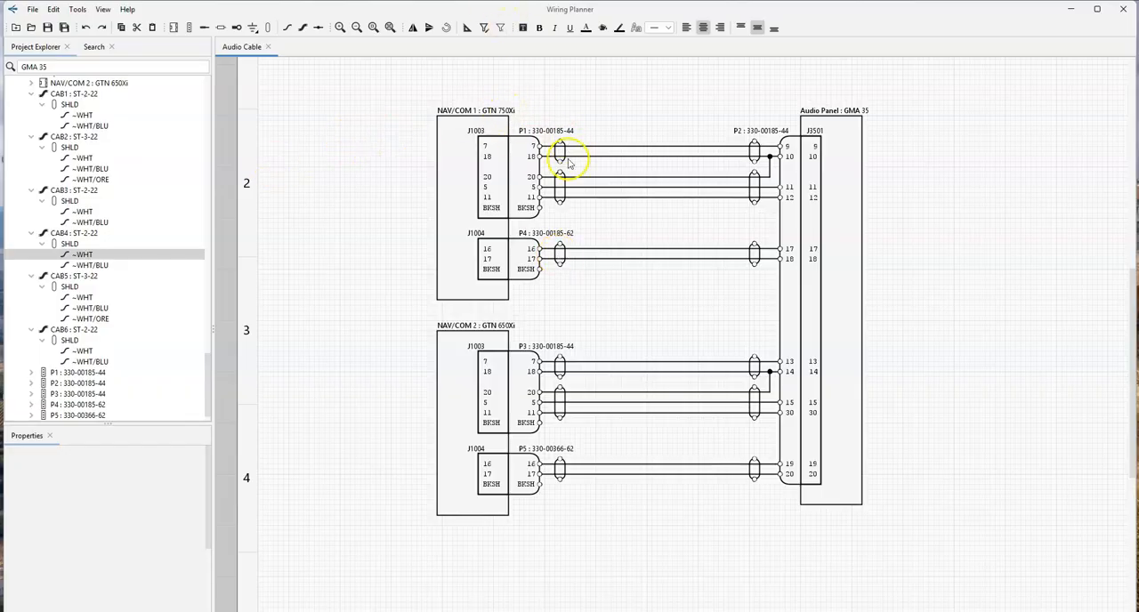
- Link the CAB1 and CAB2 shields at P1 and wire them to P1's BKSH, then wire CAB3's shield to P4's BKSH
{"action": "scroll", "coordinate": [583, 169], "scroll_direction": "up", "scroll_amount": 2, "text": "ctrl"}
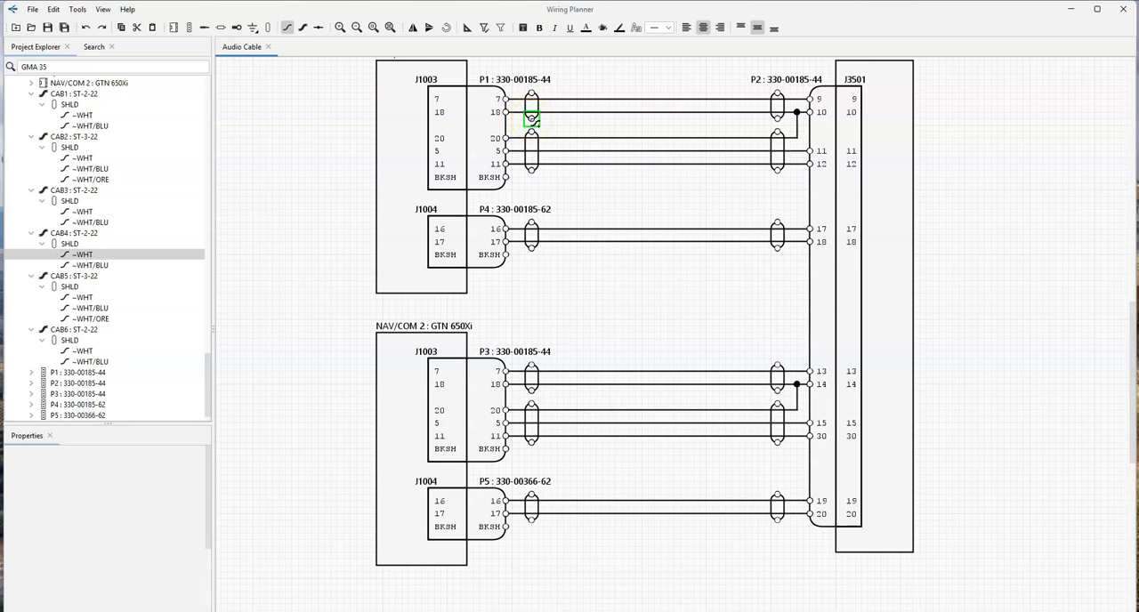
{"action": "left_click", "coordinate": [529, 133]}
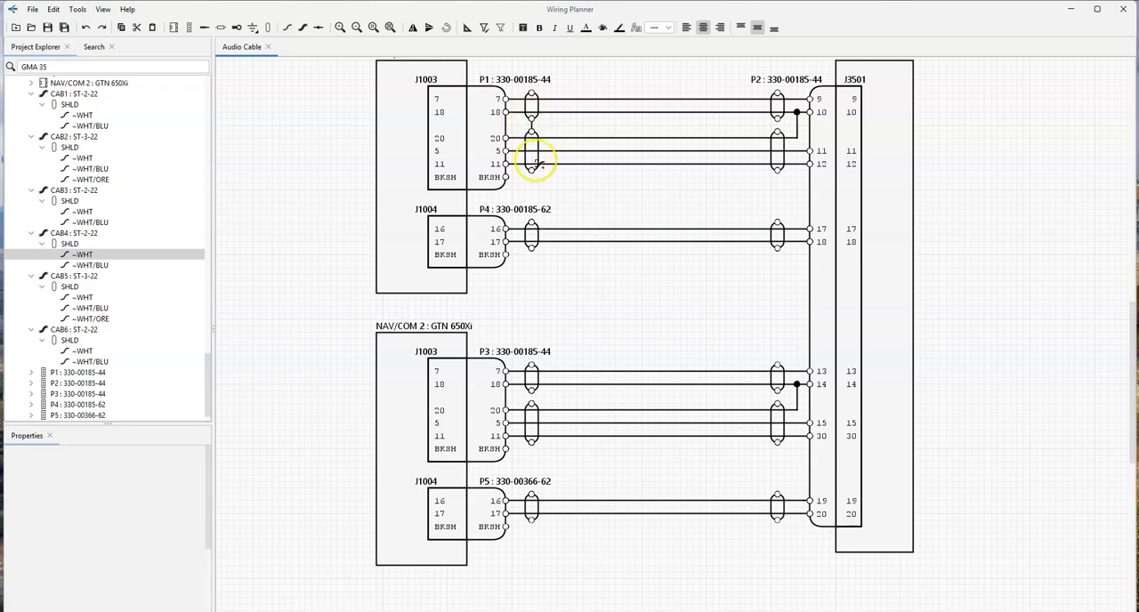
{"action": "left_click_drag", "start_coordinate": [533, 174], "coordinate": [507, 178]}
{"action": "left_click_drag", "start_coordinate": [532, 249], "coordinate": [506, 255]}
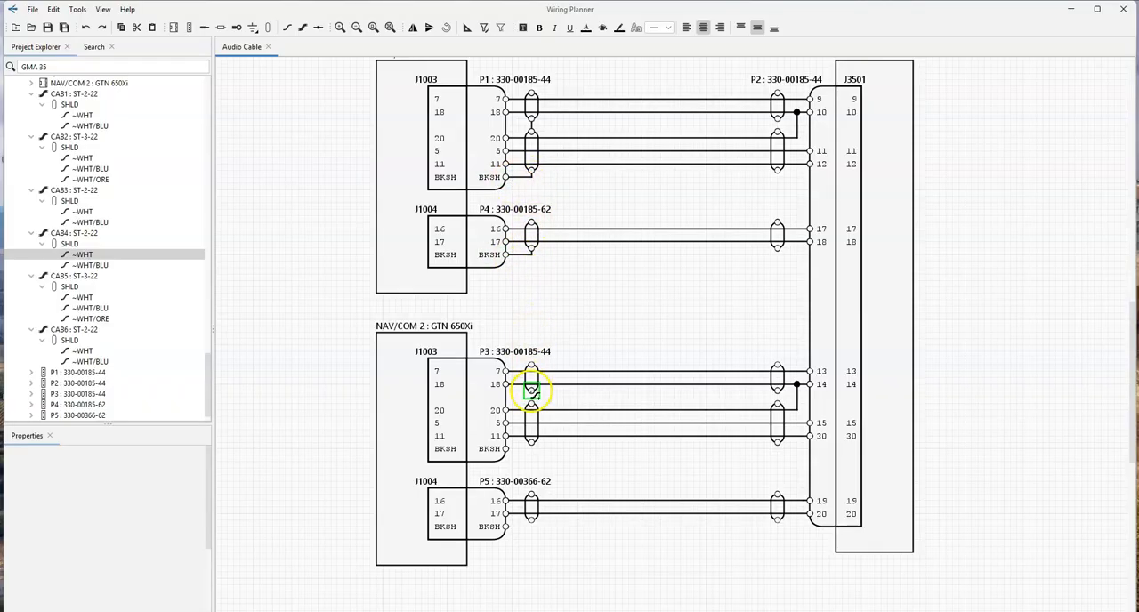
- Link the CAB4 and CAB5 shields at P3 and wire them to P3's BKSH, and wire CAB6's shield to P5's BKSH
{"action": "mouse_move", "coordinate": [532, 441]}
{"action": "left_mouse_down"}
{"action": "mouse_move", "coordinate": [537, 458]}
{"action": "mouse_move", "coordinate": [506, 449]}
{"action": "left_mouse_up"}
{"action": "middle_click_drag", "start_coordinate": [572, 463], "coordinate": [591, 271]}
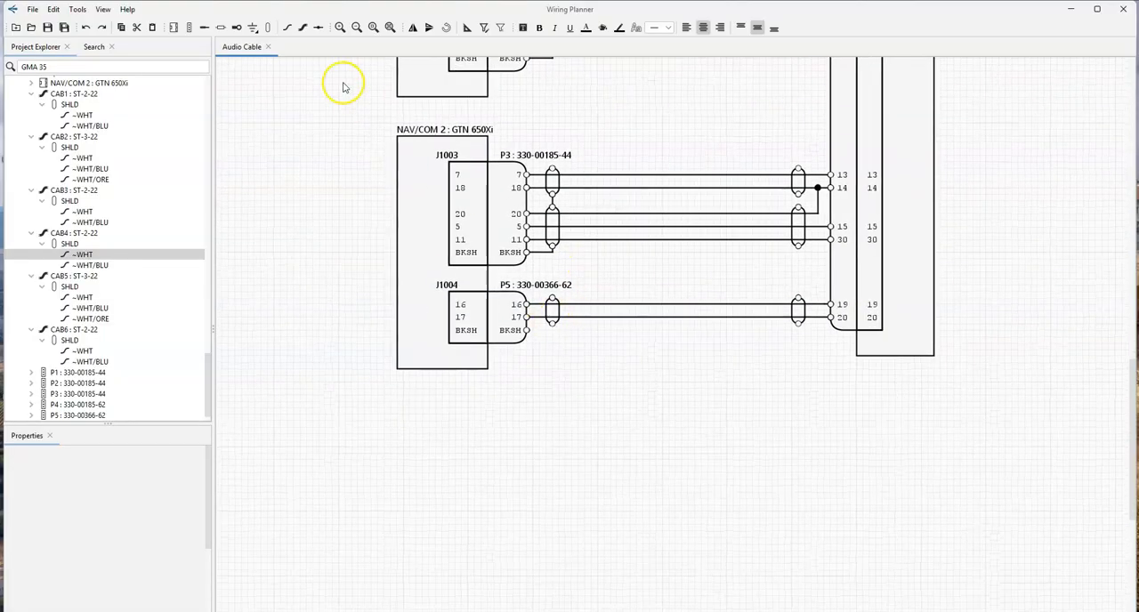
{"action": "left_click", "coordinate": [286, 27]}
{"action": "left_click_drag", "start_coordinate": [552, 322], "coordinate": [527, 330]}
- Daisy-chain the P2-end shields of all six cables with wires, from CAB6 at contacts 19 and 20 up to CAB1 at contacts 9 and 10
{"action": "left_click_drag", "start_coordinate": [795, 300], "coordinate": [798, 247]}
{"action": "left_click_drag", "start_coordinate": [798, 208], "coordinate": [799, 70]}
{"action": "scroll", "coordinate": [791, 130], "scroll_direction": "up", "scroll_amount": 2}
{"action": "middle_click_drag", "start_coordinate": [758, 117], "coordinate": [771, 448]}
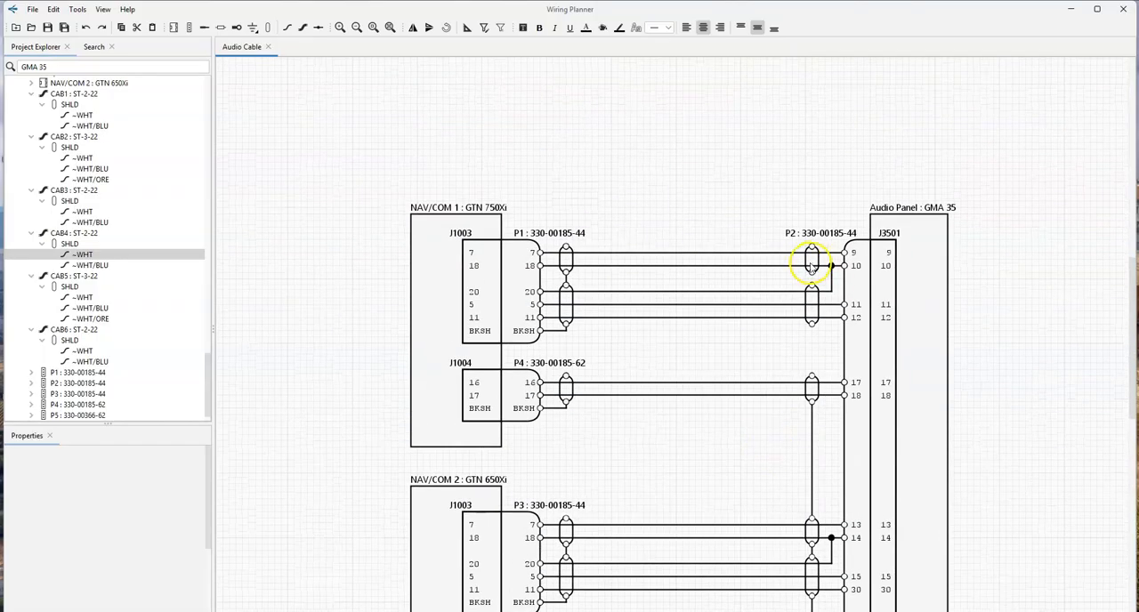
{"action": "left_click", "coordinate": [287, 27]}
{"action": "left_click_drag", "start_coordinate": [812, 276], "coordinate": [812, 383]}
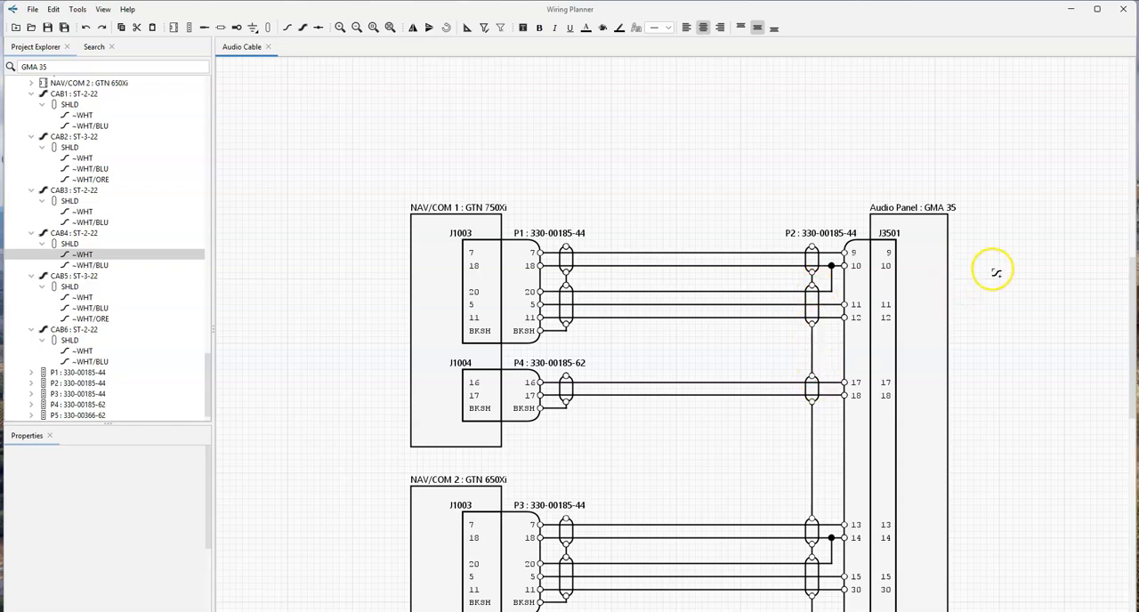
- Show the gauge and ID labels on CAB1's WHT wire between P1's contact 7 and P2's contact 9
{"action": "scroll", "coordinate": [738, 233], "scroll_direction": "down", "scroll_amount": 3}
{"action": "scroll", "coordinate": [735, 254], "scroll_direction": "up", "scroll_amount": 2}
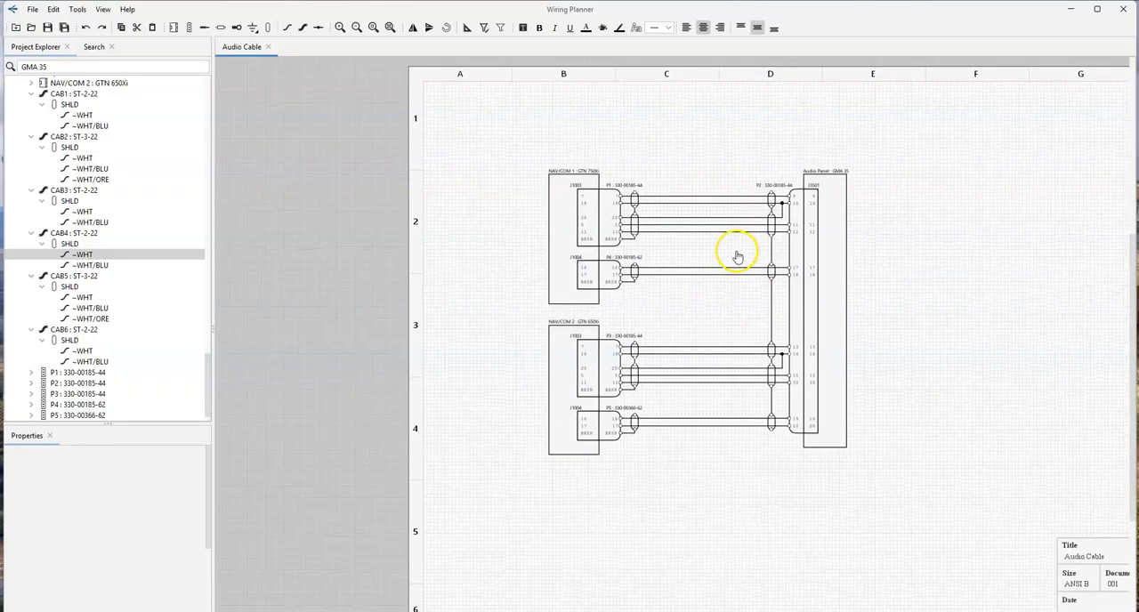
{"action": "scroll", "coordinate": [721, 280], "scroll_direction": "up", "scroll_amount": 1}
{"action": "scroll", "coordinate": [929, 302], "scroll_direction": "up", "scroll_amount": 1}
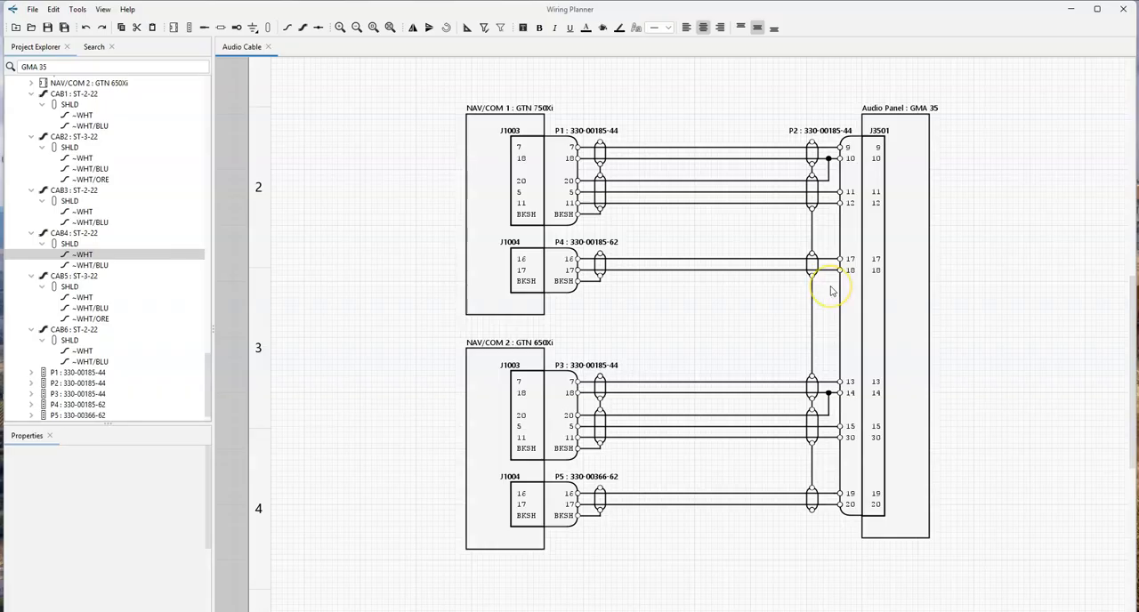
{"action": "left_click", "coordinate": [667, 149]}
{"action": "right_click", "coordinate": [666, 150]}
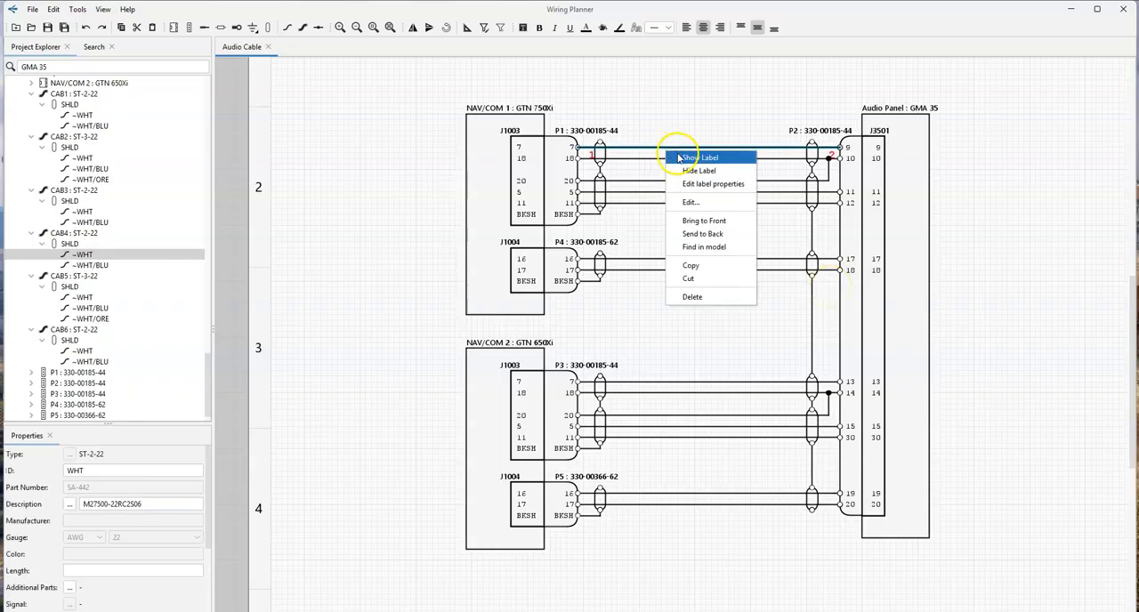
{"action": "left_click", "coordinate": [694, 183]}
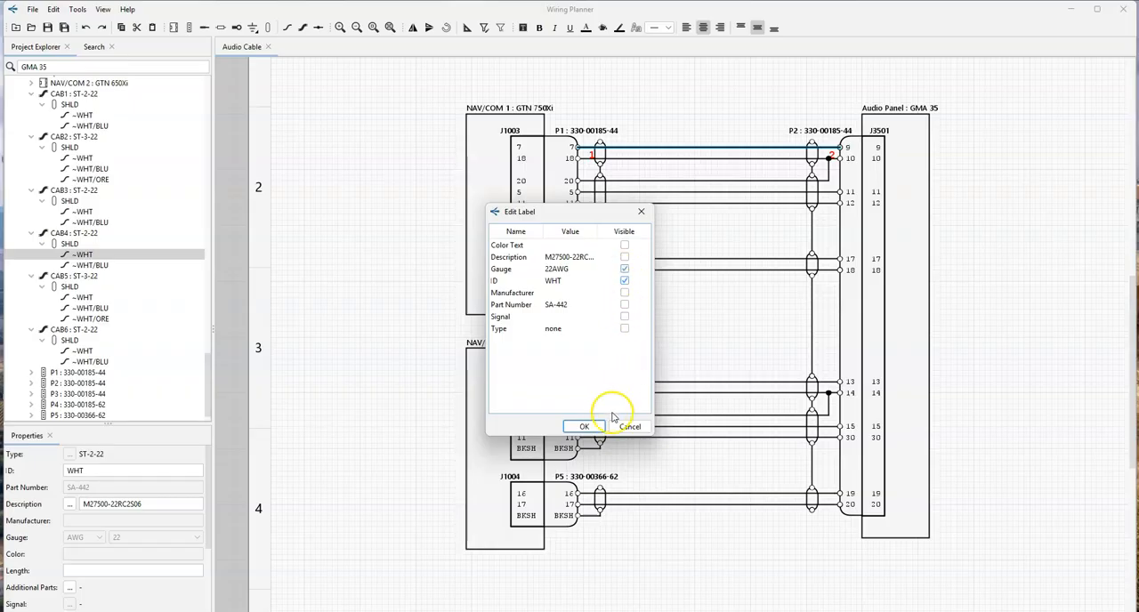
{"action": "left_click", "coordinate": [584, 426]}
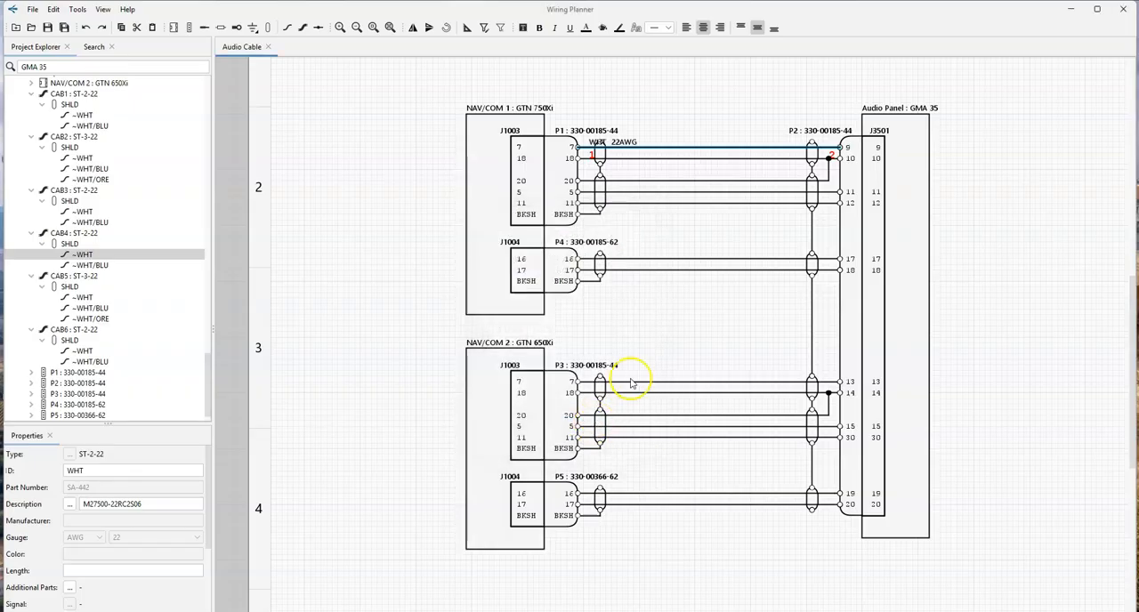
{"action": "left_click", "coordinate": [623, 143]}
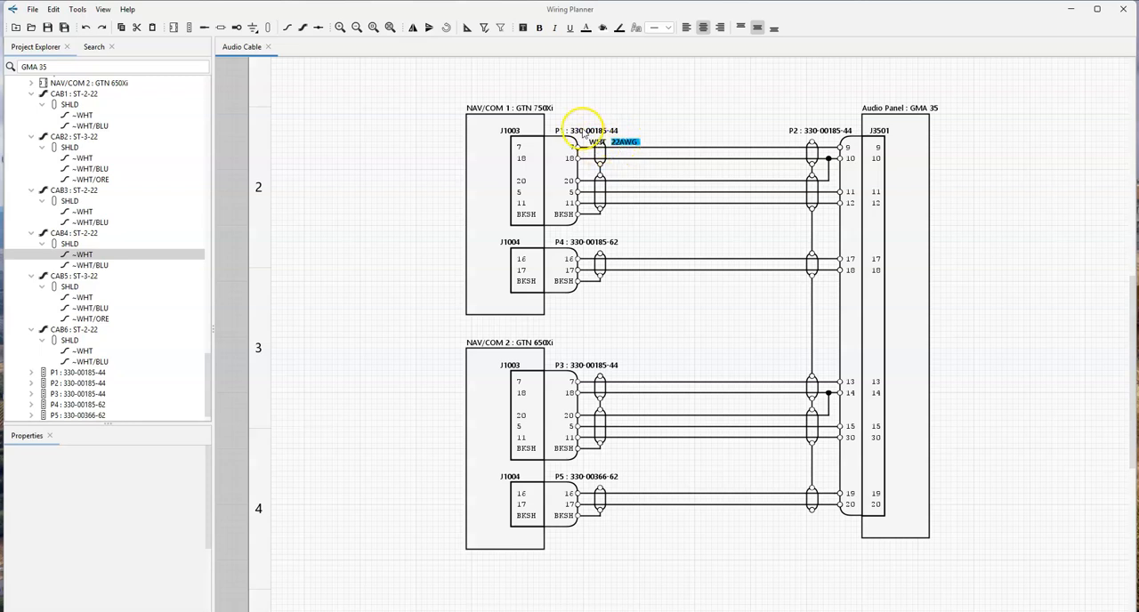
{"action": "left_click", "coordinate": [636, 149]}
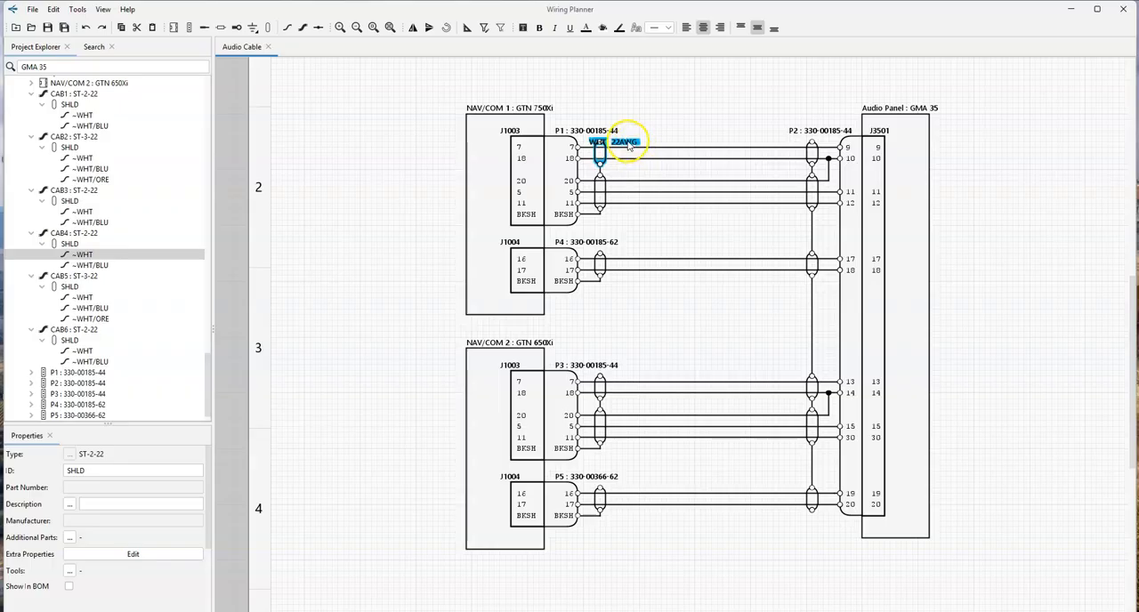
{"action": "left_click", "coordinate": [671, 125]}
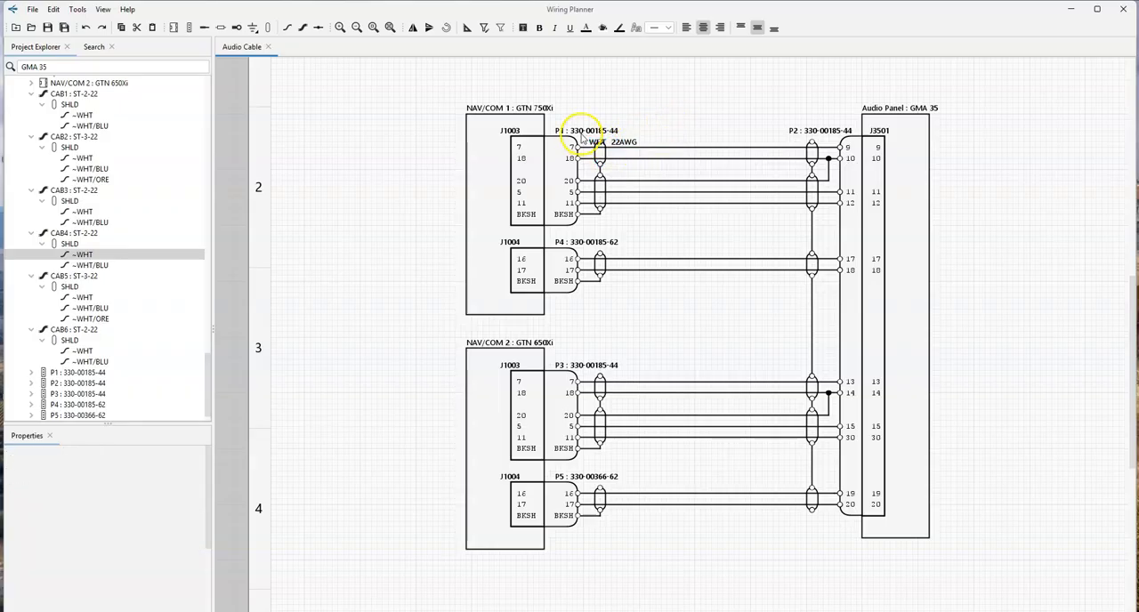
{"action": "left_click_drag", "start_coordinate": [578, 131], "coordinate": [665, 159]}
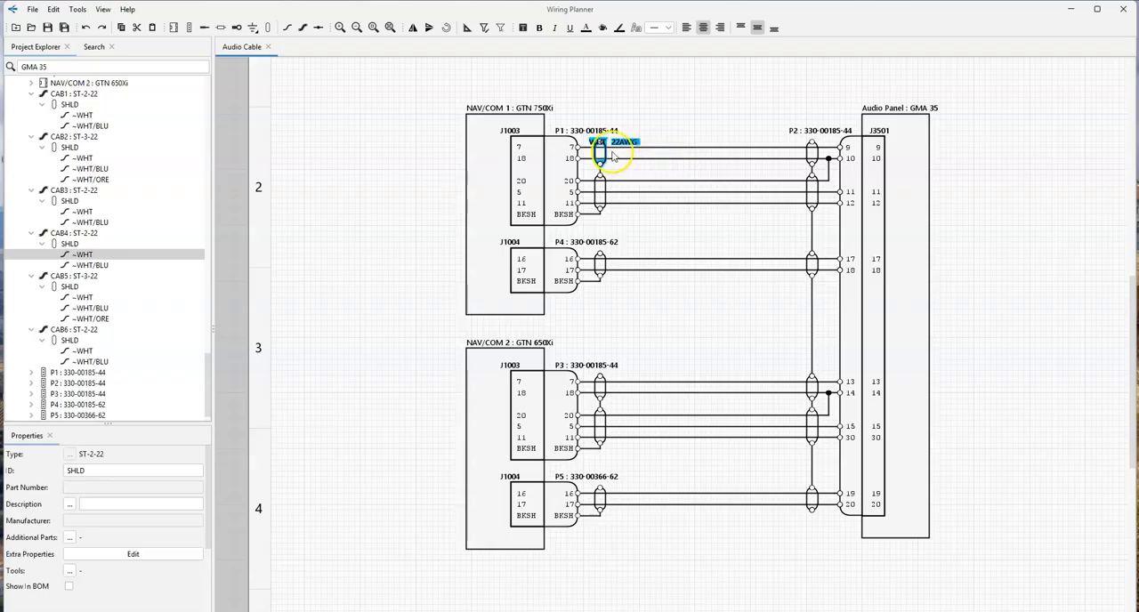
{"action": "left_click", "coordinate": [660, 98]}
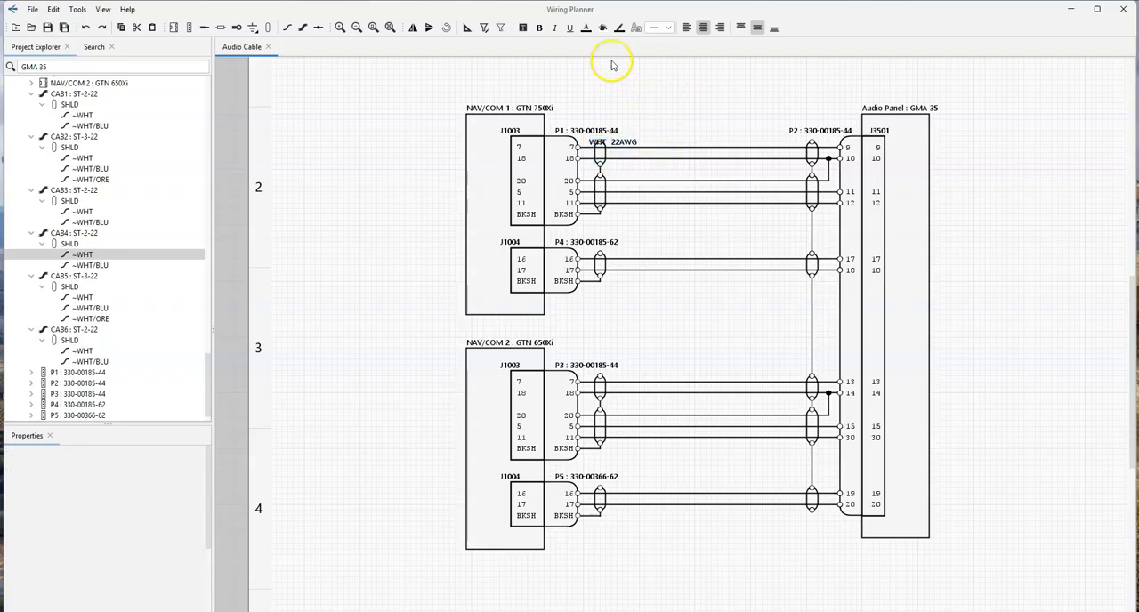
- Restrict selection to labels and move the WHT and 22AWG labels onto CAB1's WHT wire, clear of the P1-end shield symbol
{"action": "left_click", "coordinate": [503, 30]}
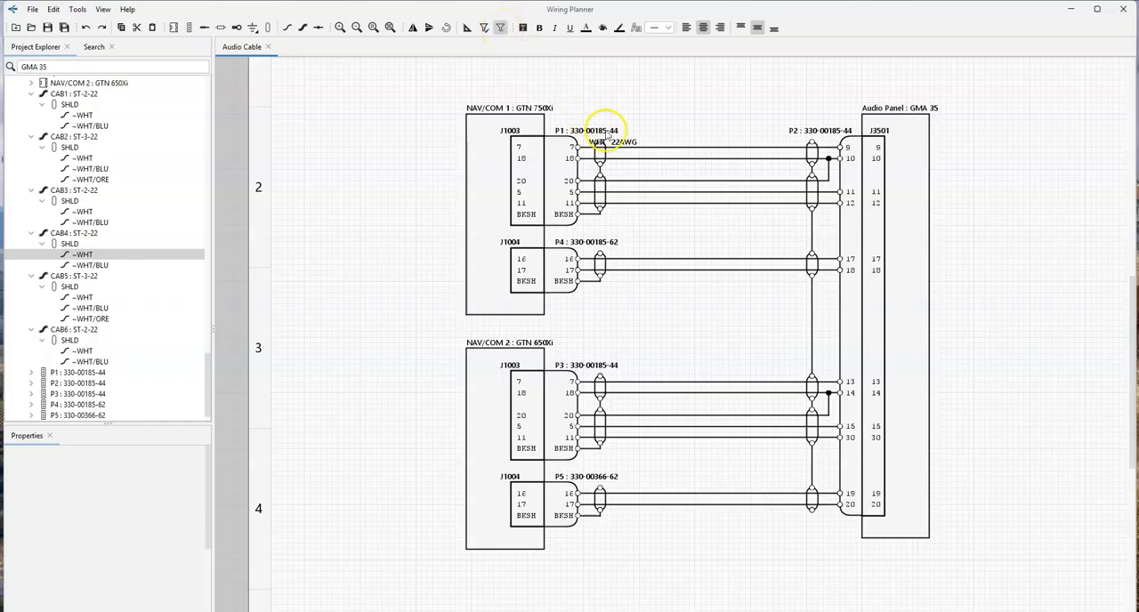
{"action": "left_click_drag", "start_coordinate": [584, 138], "coordinate": [686, 161]}
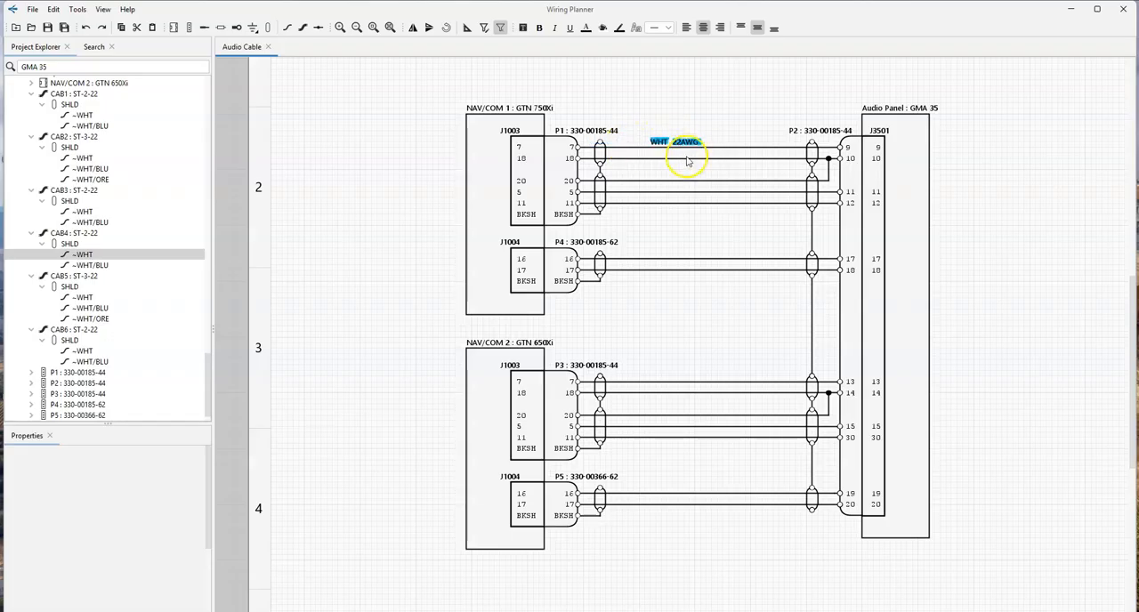
{"action": "left_click", "coordinate": [688, 173]}
{"action": "left_click_drag", "start_coordinate": [648, 132], "coordinate": [697, 142]}
{"action": "left_click", "coordinate": [708, 119]}
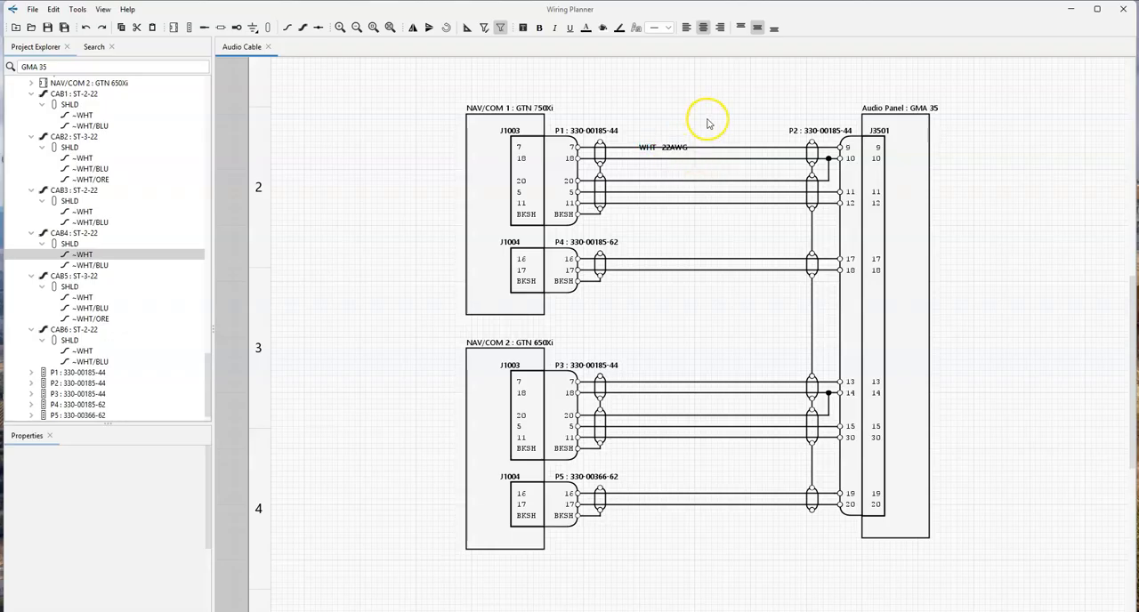
- Give the WHT and 22AWG labels on CAB1's WHT wire a white #FFFFFFFF background
{"action": "left_click", "coordinate": [663, 148]}
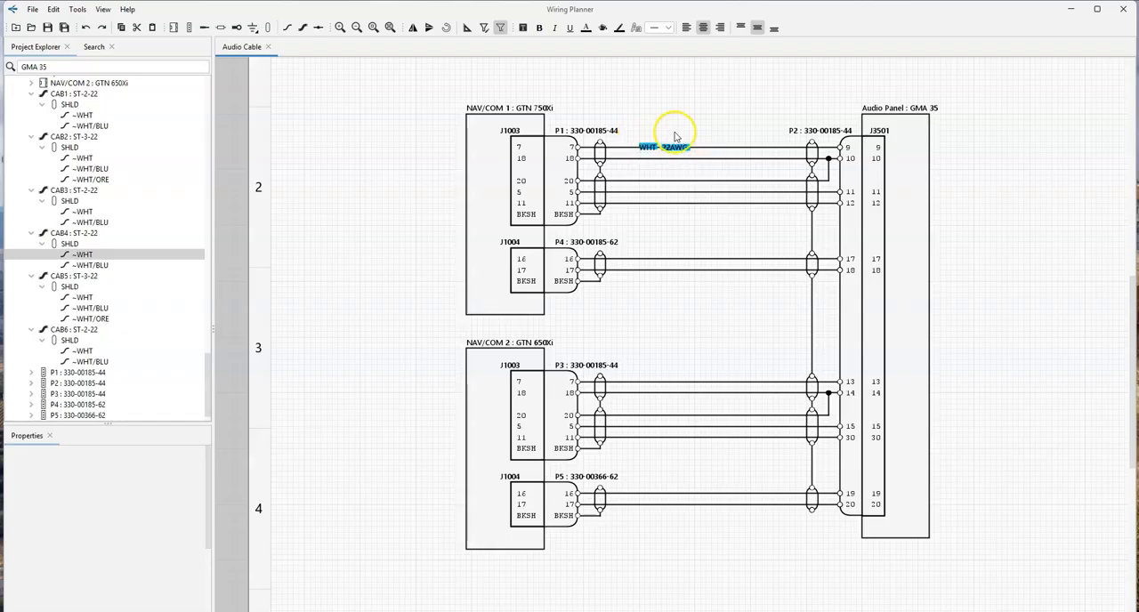
{"action": "left_click", "coordinate": [602, 28]}
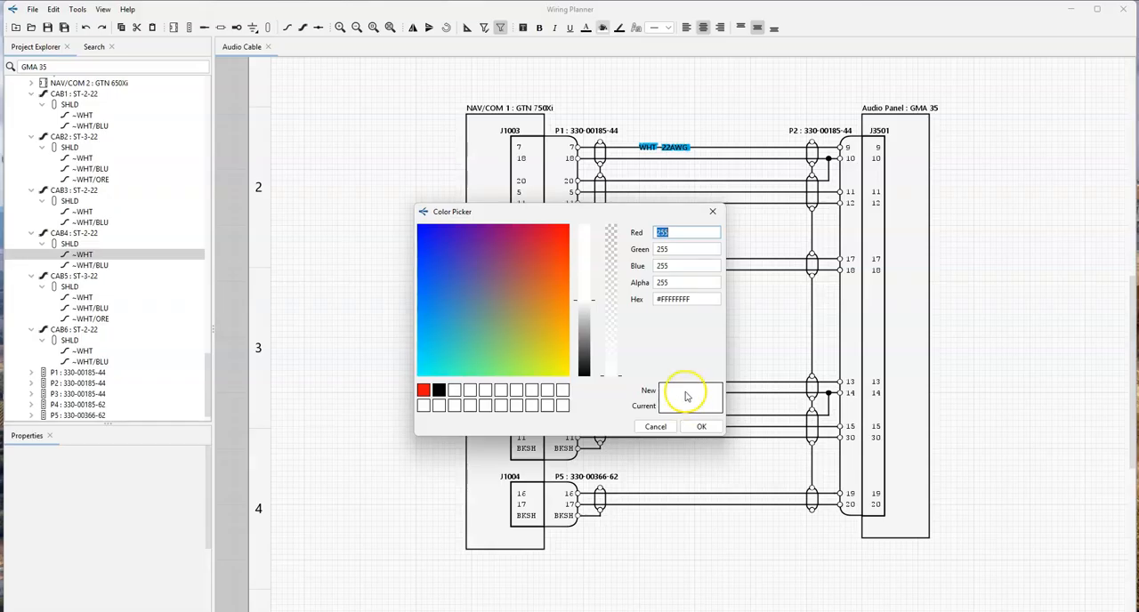
{"action": "left_click", "coordinate": [701, 426]}
{"action": "left_click", "coordinate": [670, 116]}
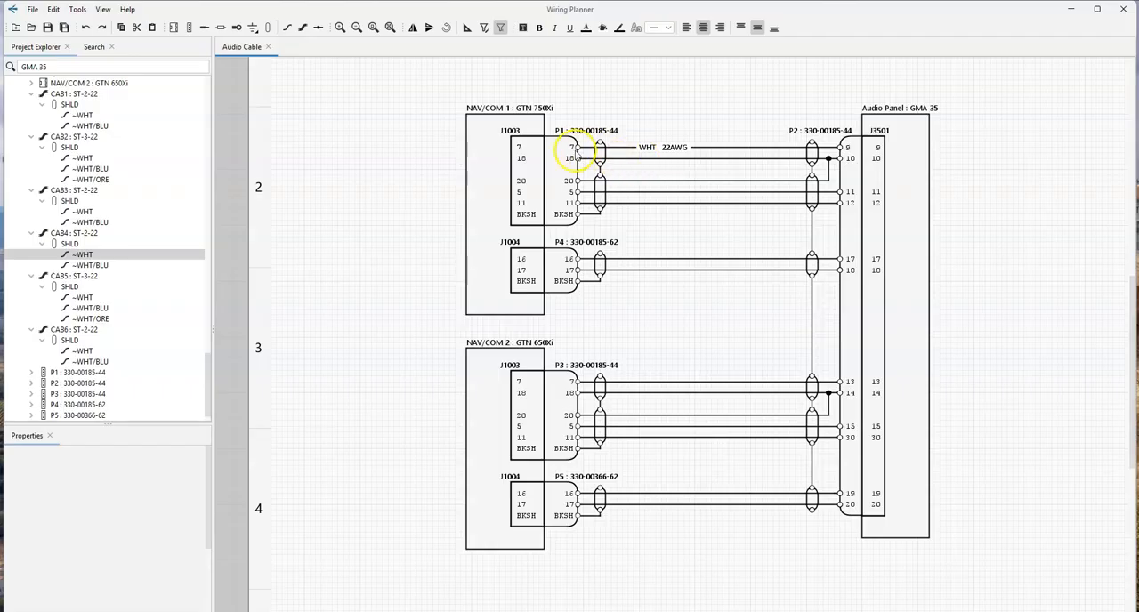
- Restrict selection to wires and show the ID and gauge labels on all remaining cable wires between the NAV/COM plugs and P2
{"action": "left_click", "coordinate": [485, 32]}
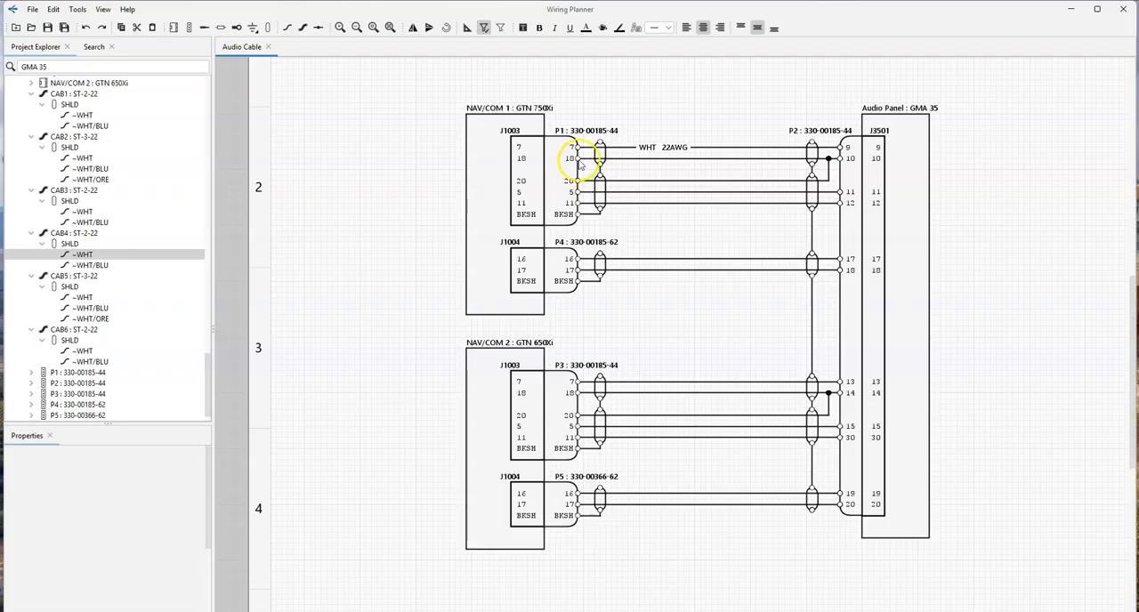
{"action": "left_click_drag", "start_coordinate": [559, 152], "coordinate": [799, 537]}
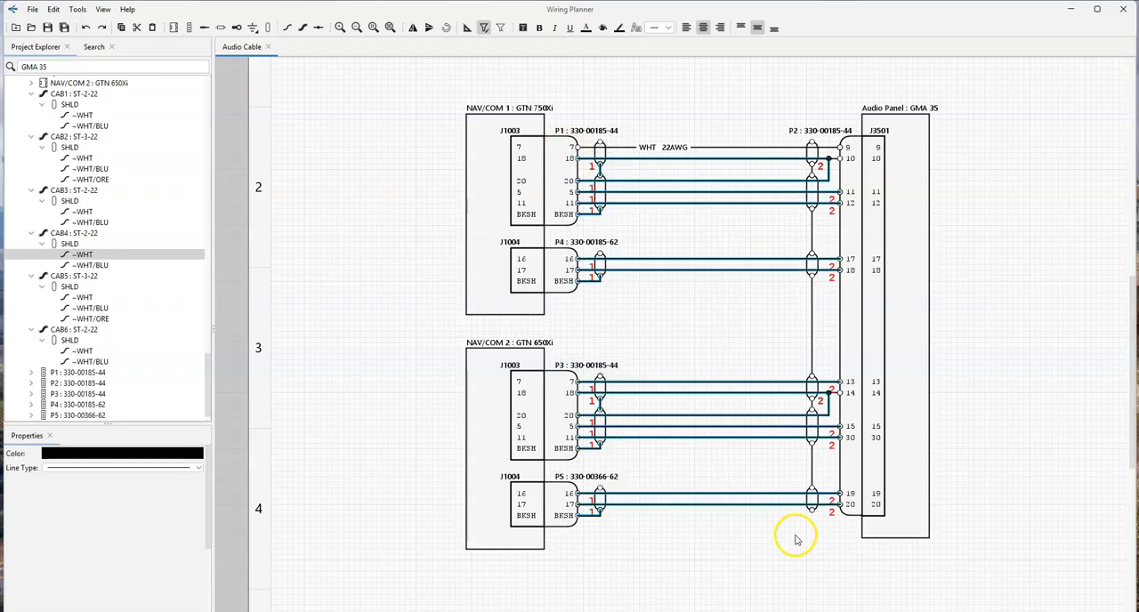
{"action": "right_click", "coordinate": [718, 167]}
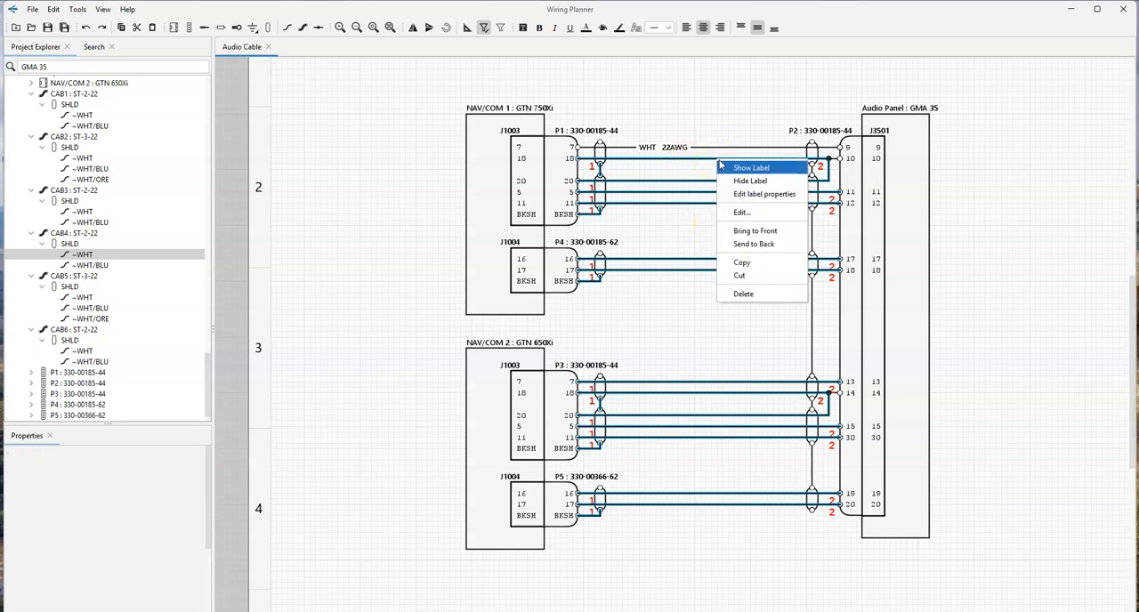
{"action": "left_click", "coordinate": [740, 195]}
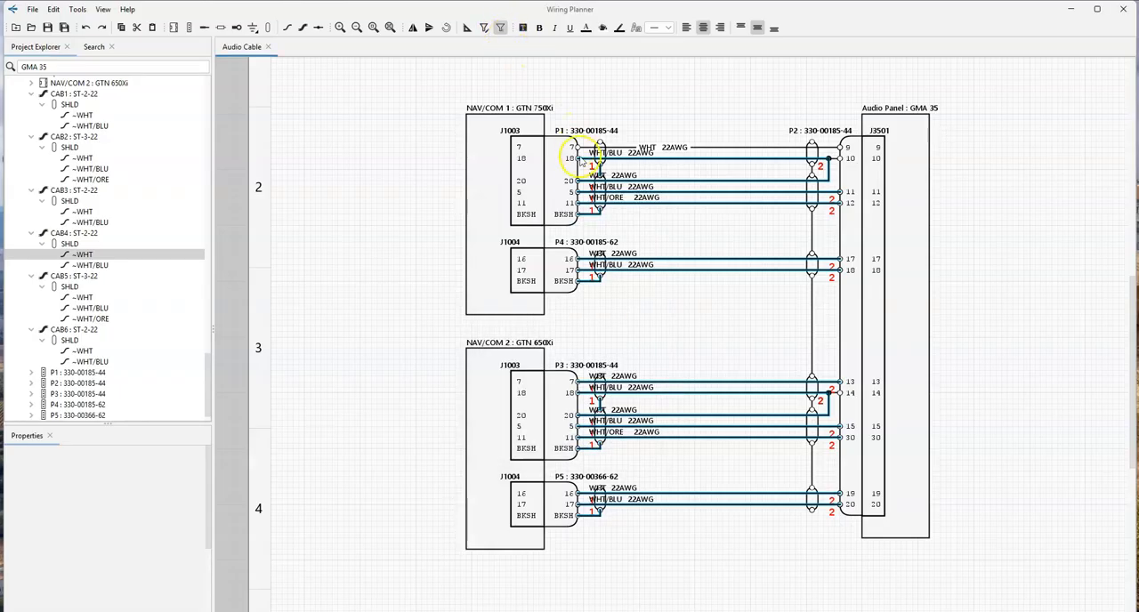
- Move the CAB2 to CAB6 wire labels onto their wires, aligned under CAB1's WHT label, and give them a white background
{"action": "left_click_drag", "start_coordinate": [552, 167], "coordinate": [699, 533]}
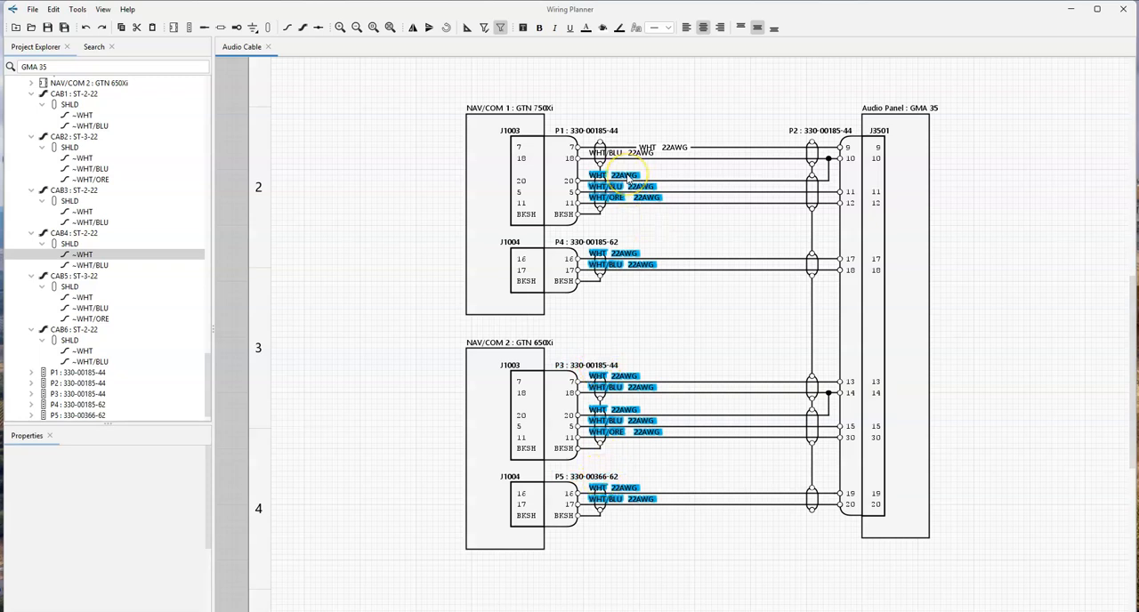
{"action": "left_click_drag", "start_coordinate": [628, 177], "coordinate": [686, 185]}
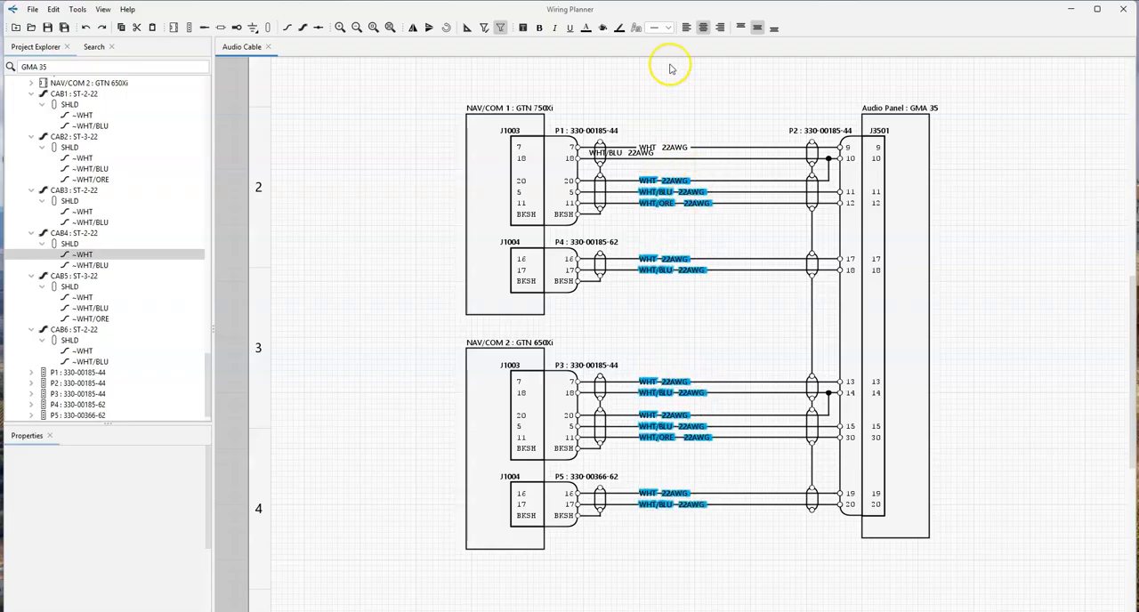
{"action": "left_click", "coordinate": [602, 27]}
{"action": "left_click", "coordinate": [704, 425]}
{"action": "left_click", "coordinate": [952, 227]}
- Move CAB1's WHT/BLU and 22AWG labels onto their wire at contact 18 and give them a white background
{"action": "left_click", "coordinate": [617, 154]}
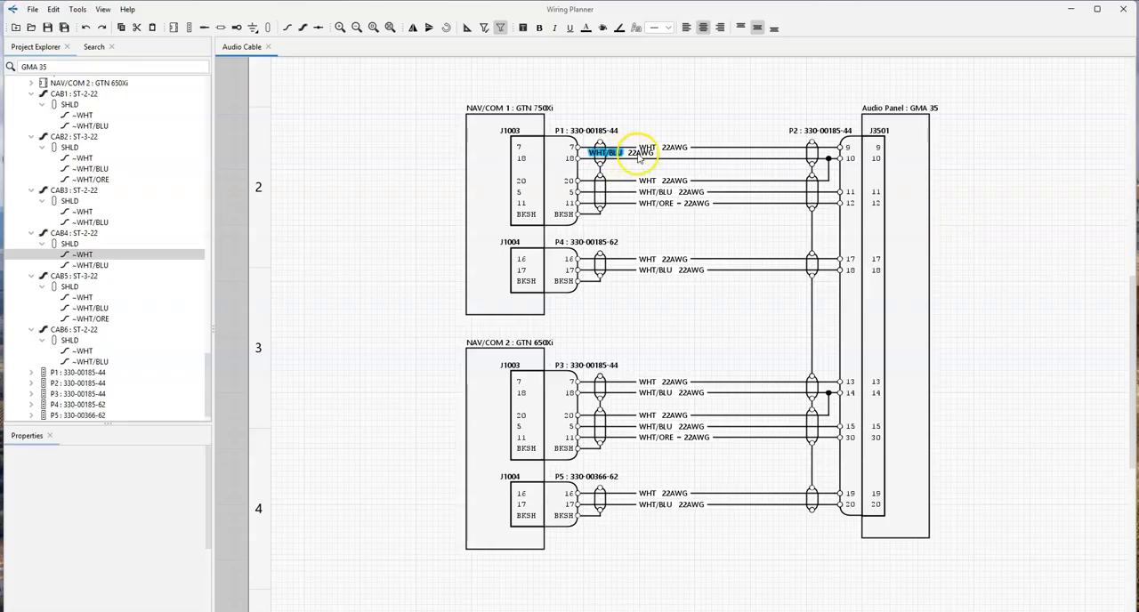
{"action": "left_click_drag", "start_coordinate": [634, 161], "coordinate": [699, 158]}
{"action": "left_click_drag", "start_coordinate": [608, 154], "coordinate": [674, 160]}
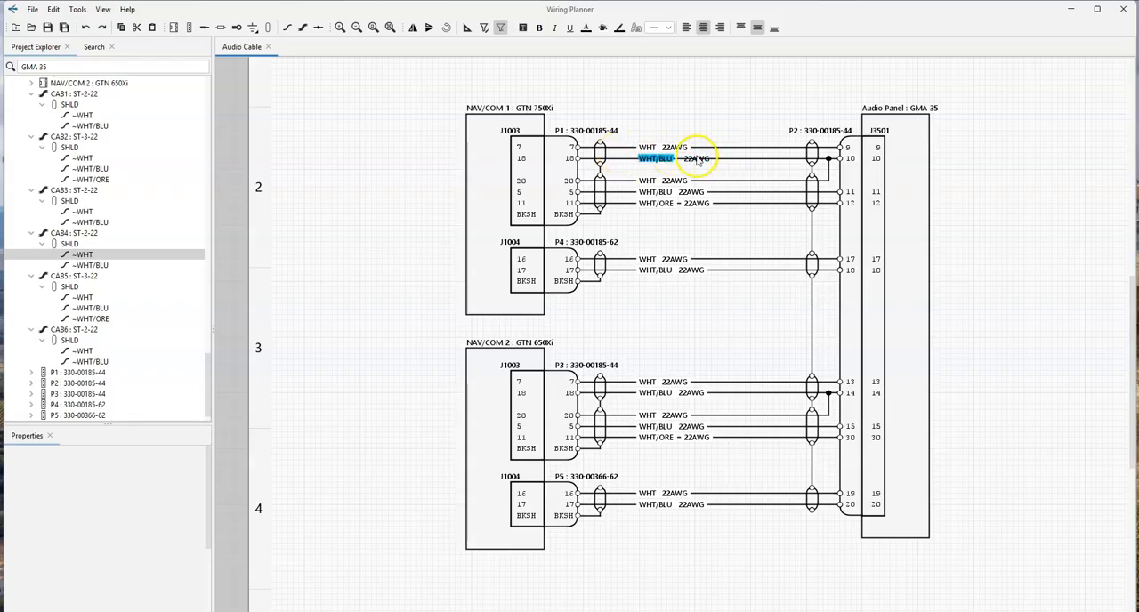
{"action": "left_click", "coordinate": [604, 29]}
{"action": "left_click", "coordinate": [698, 424]}
{"action": "left_click", "coordinate": [729, 117]}
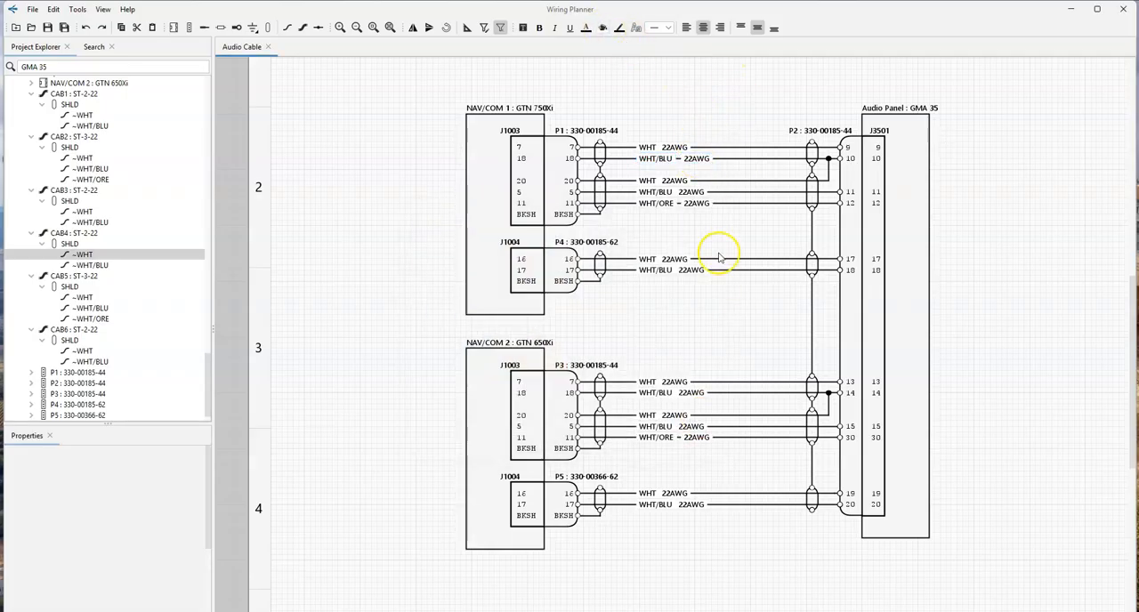
- Show the signal name labels for the contacts of NAV/COM 1's receptacles J1003 and J1004
{"action": "left_click", "coordinate": [534, 153]}
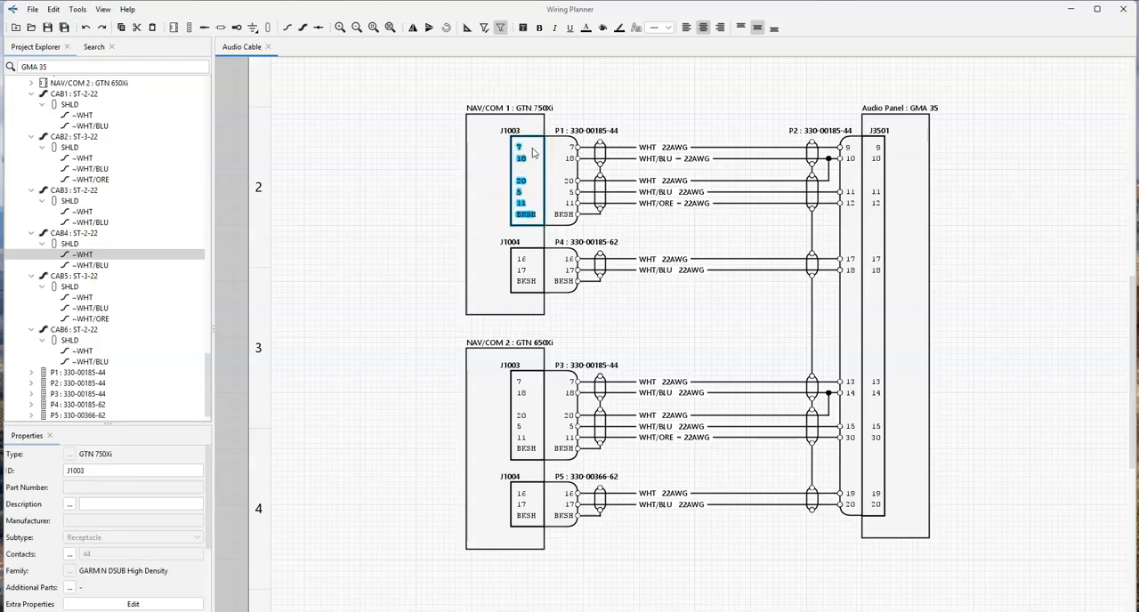
{"action": "left_click", "coordinate": [531, 266]}
{"action": "right_click", "coordinate": [533, 184]}
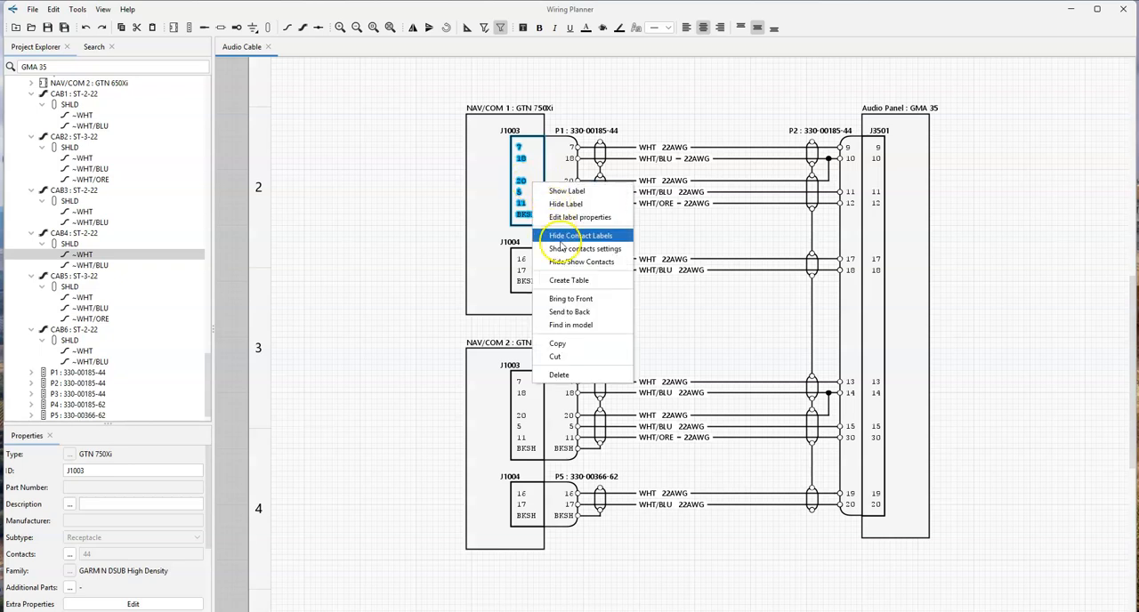
{"action": "left_click", "coordinate": [573, 192]}
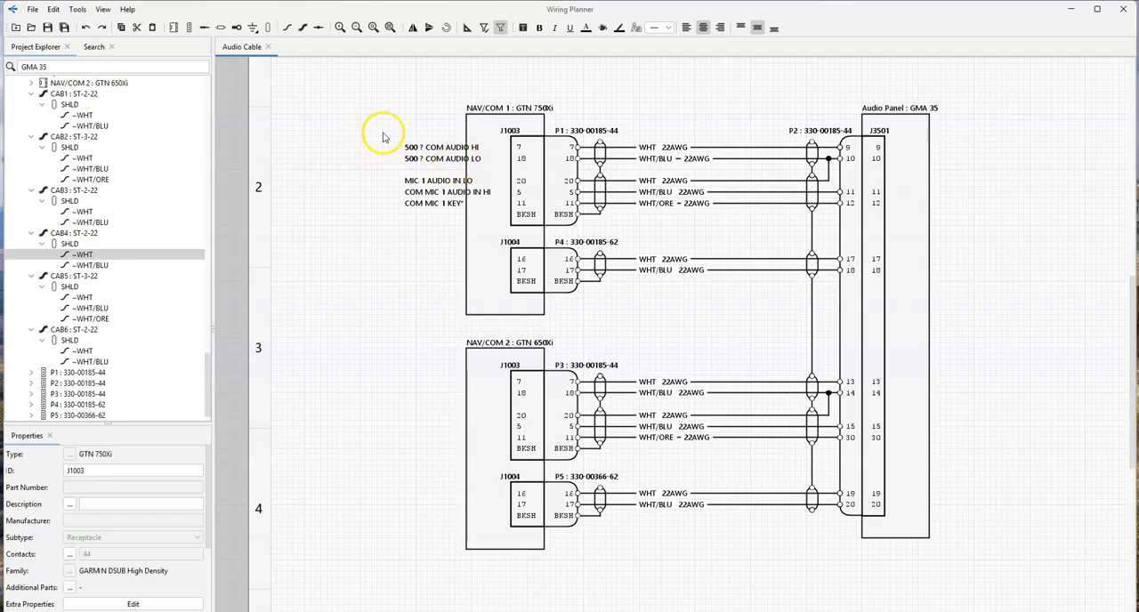
{"action": "right_click", "coordinate": [534, 260]}
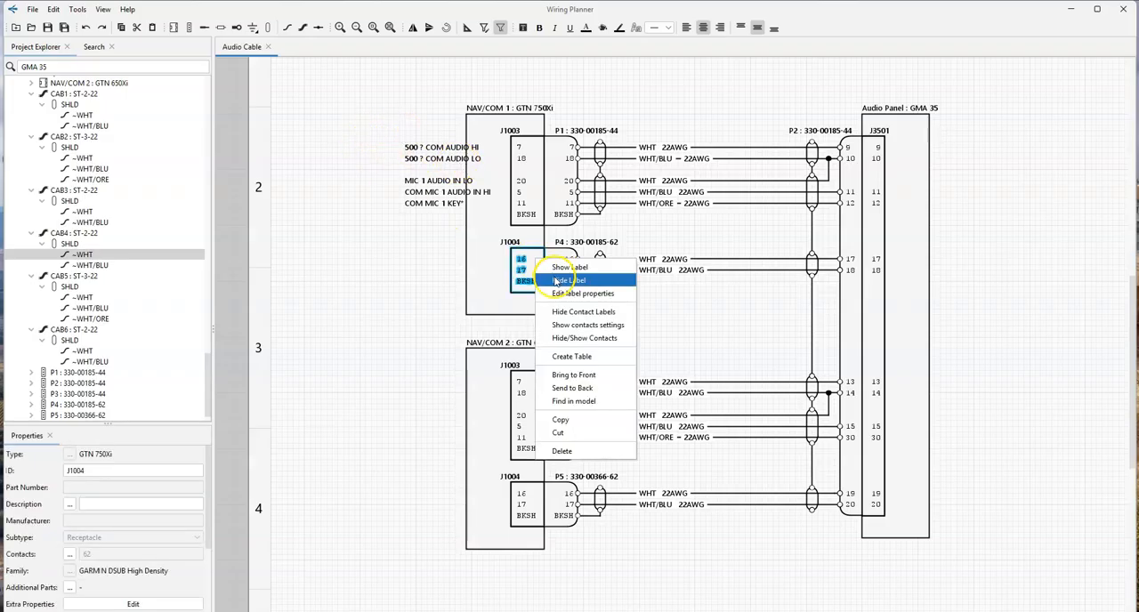
{"action": "left_click", "coordinate": [566, 267]}
- Show the contact signal name labels on NAV/COM 2's J1003 and J1004 and on the audio panel's J3501
{"action": "left_click", "coordinate": [533, 391]}
{"action": "right_click", "coordinate": [532, 398]}
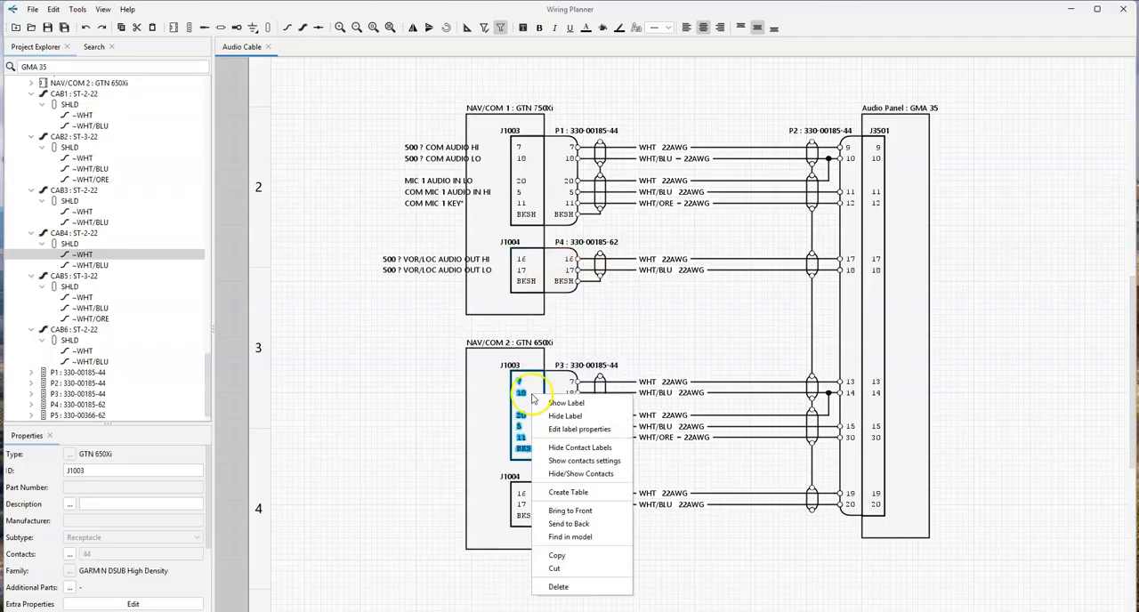
{"action": "left_click", "coordinate": [565, 402]}
{"action": "right_click", "coordinate": [531, 494]}
{"action": "left_click", "coordinate": [565, 452]}
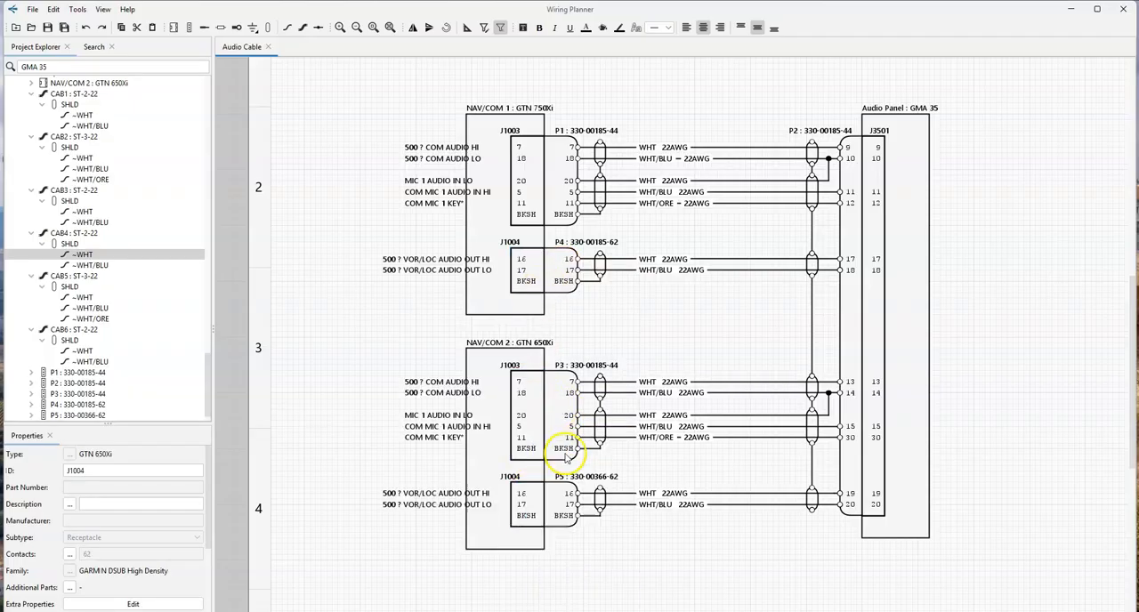
{"action": "right_click", "coordinate": [868, 225]}
{"action": "left_click", "coordinate": [890, 231]}
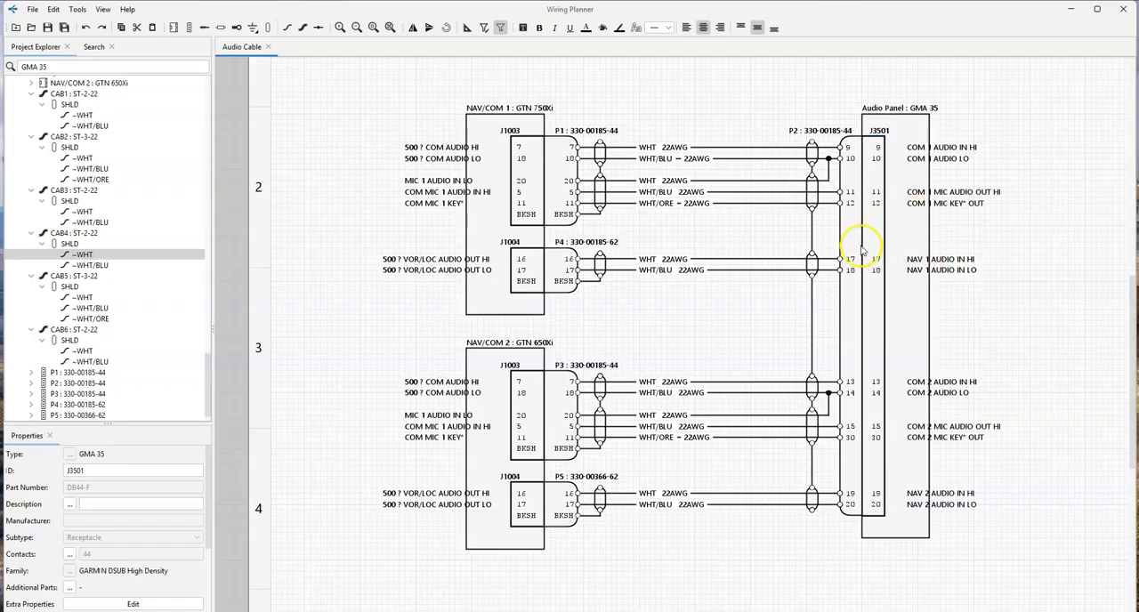
- Widen the NAV/COM 1, NAV/COM 2 and Audio Panel boxes outward so they enclose their signal name labels
{"action": "left_click_drag", "start_coordinate": [465, 235], "coordinate": [376, 216]}
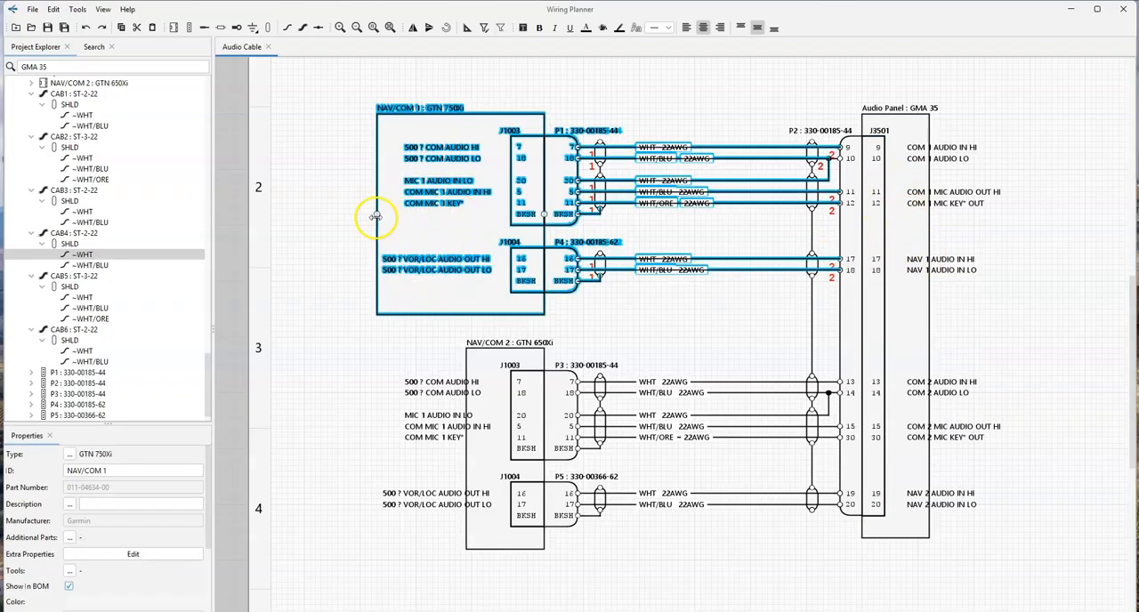
{"action": "left_click", "coordinate": [487, 409]}
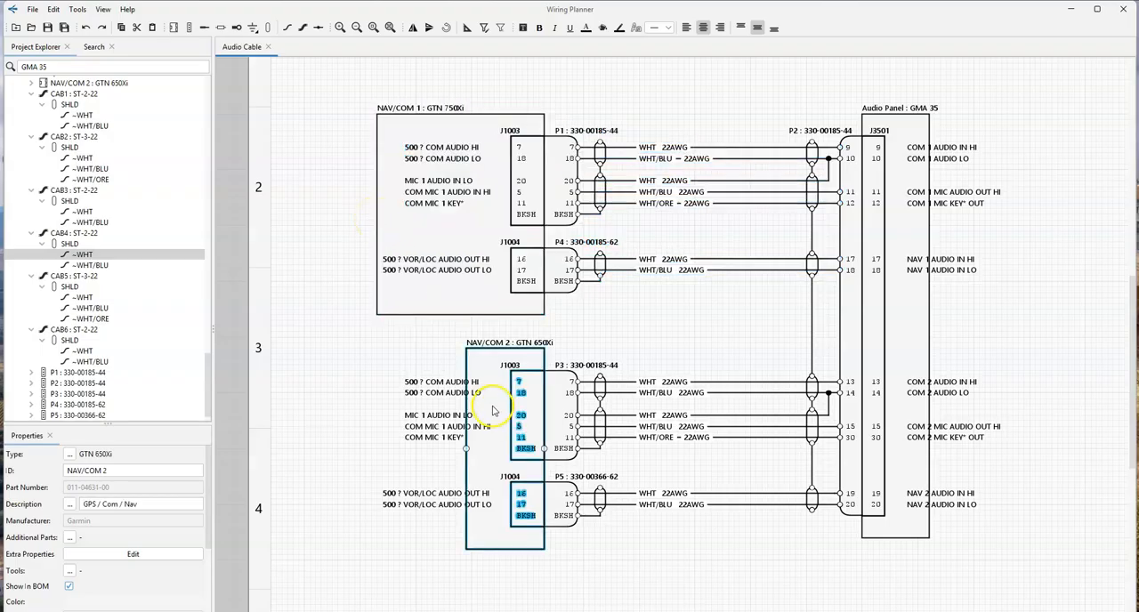
{"action": "left_click_drag", "start_coordinate": [464, 450], "coordinate": [376, 447]}
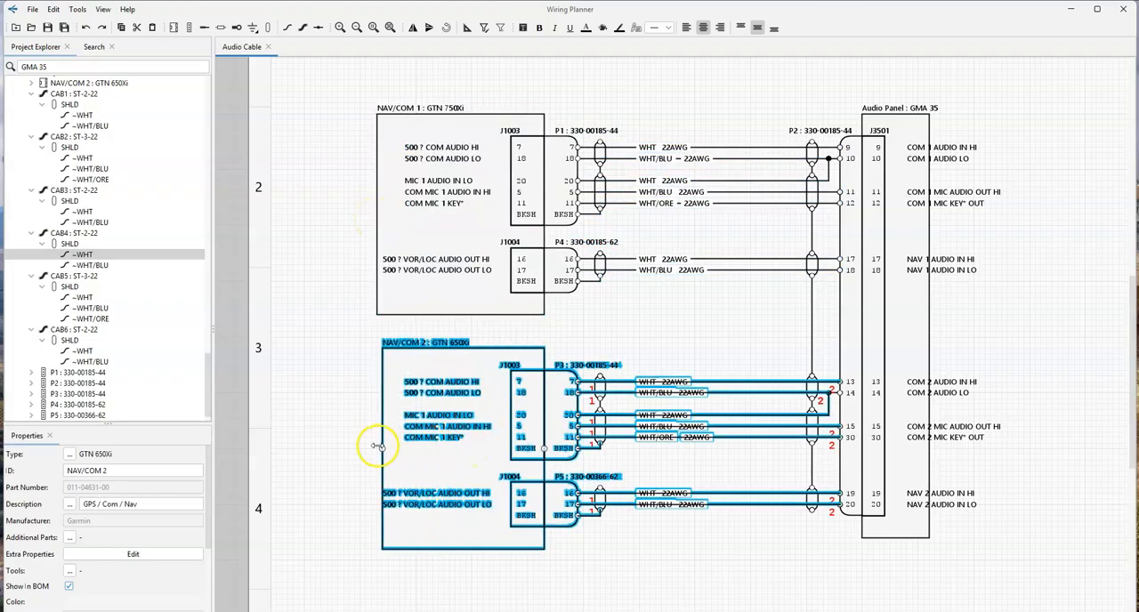
{"action": "left_click", "coordinate": [926, 325]}
{"action": "left_click_drag", "start_coordinate": [926, 326], "coordinate": [1020, 324]}
{"action": "left_click", "coordinate": [1074, 247]}
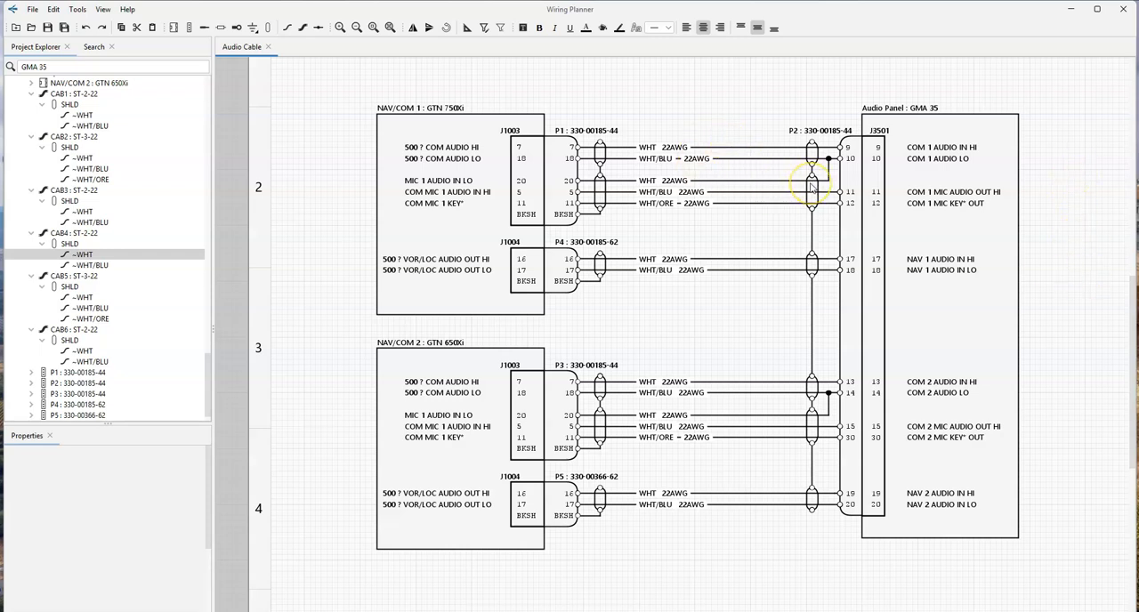
- Locate CAB1 through its WHT wire and place its Part Number label above the wires near P2
{"action": "left_click", "coordinate": [729, 149]}
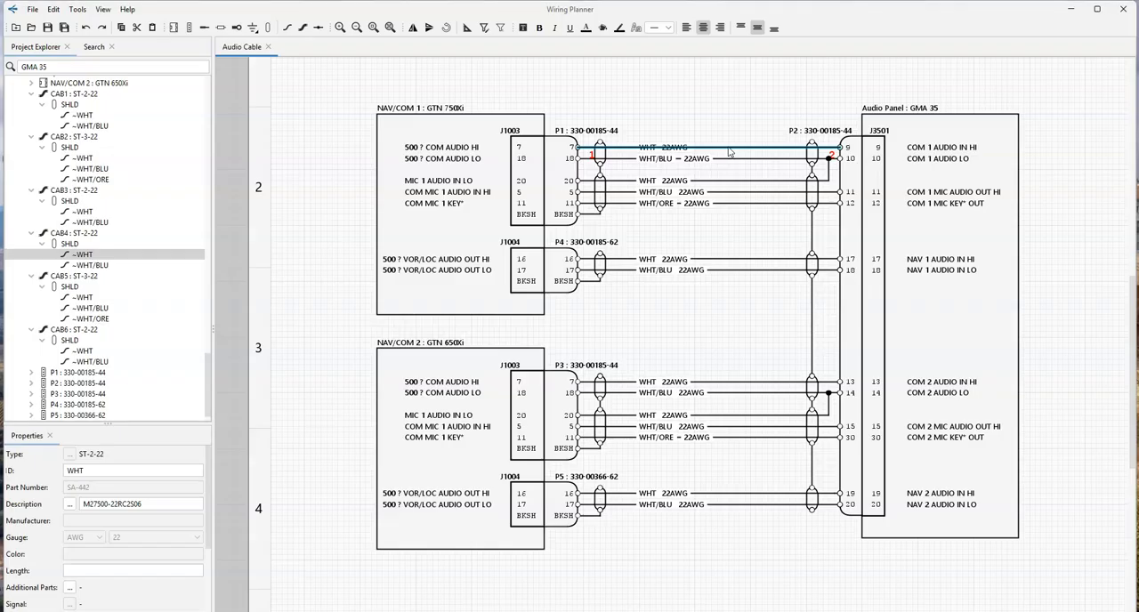
{"action": "left_click", "coordinate": [729, 152]}
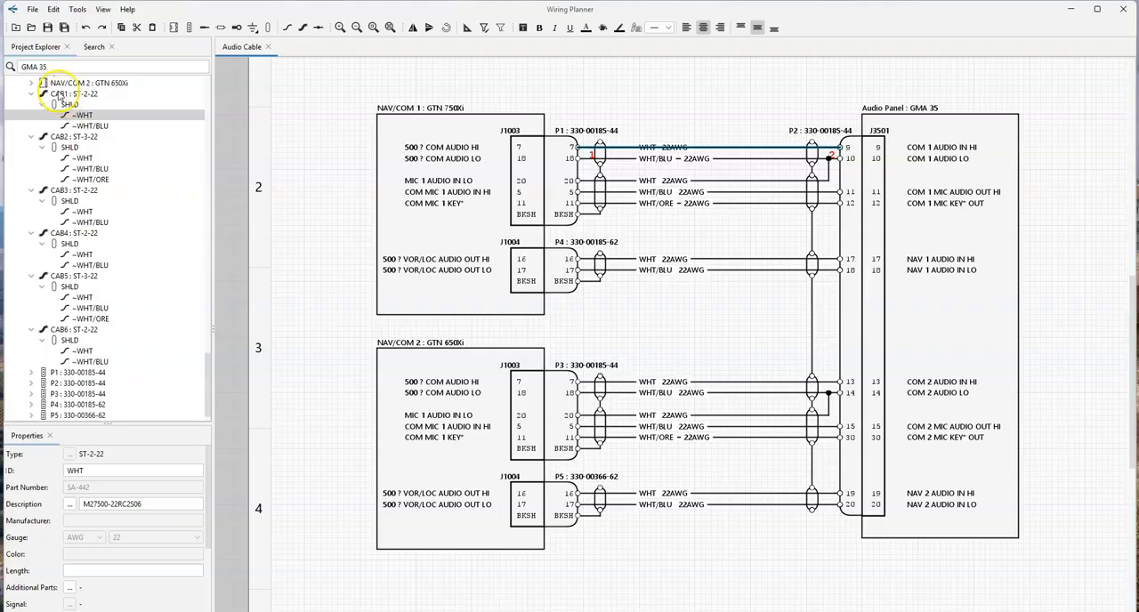
{"action": "left_click_drag", "start_coordinate": [61, 96], "coordinate": [725, 127]}
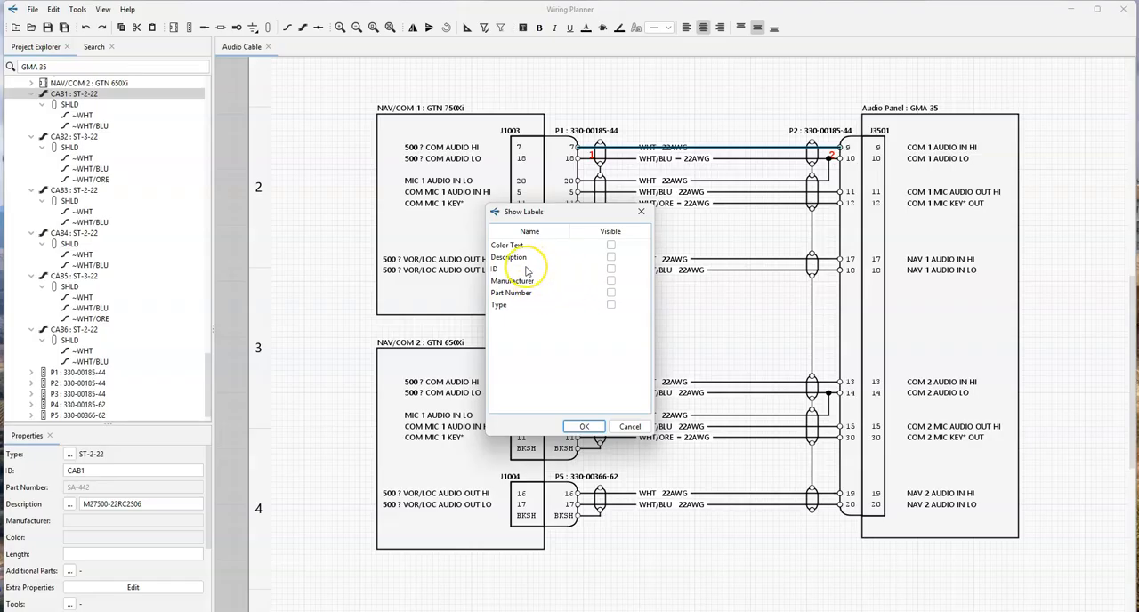
{"action": "left_click", "coordinate": [610, 293]}
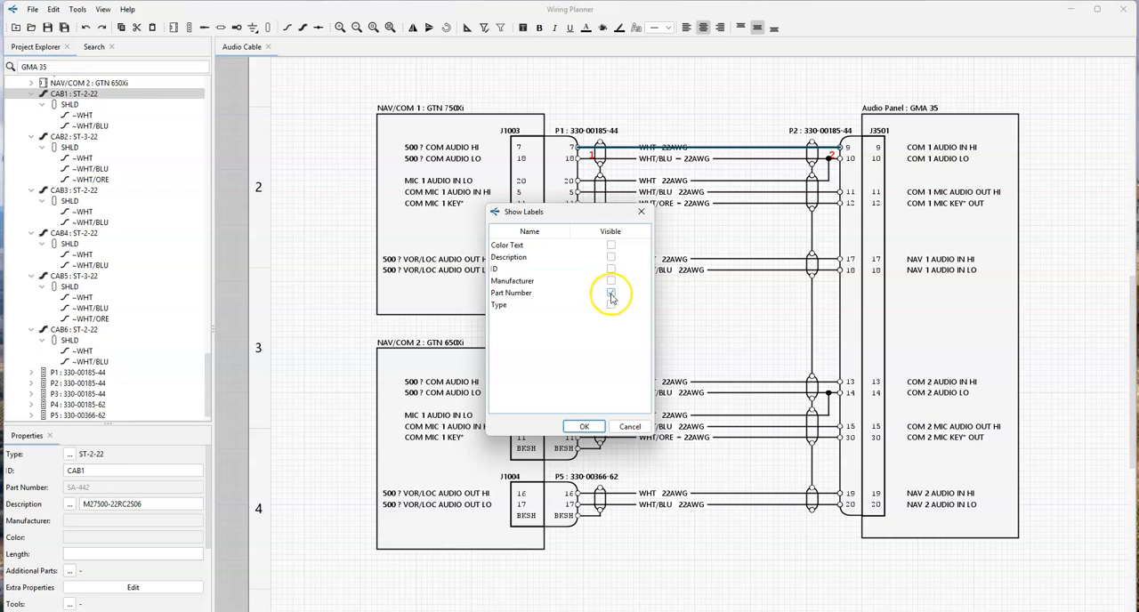
{"action": "left_click", "coordinate": [584, 426]}
{"action": "left_click", "coordinate": [765, 125]}
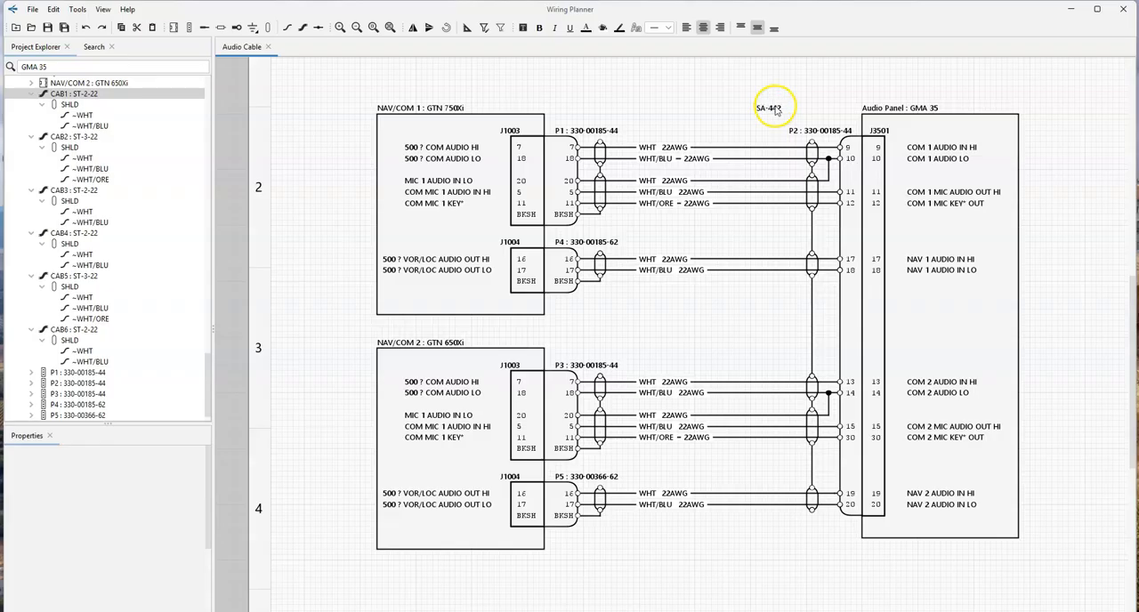
- Move CAB1's part number label just above its WHT wire and place CAB2's Part Number label above CAB2's WHT wire, aligned beneath it
{"action": "left_click_drag", "start_coordinate": [776, 114], "coordinate": [764, 158]}
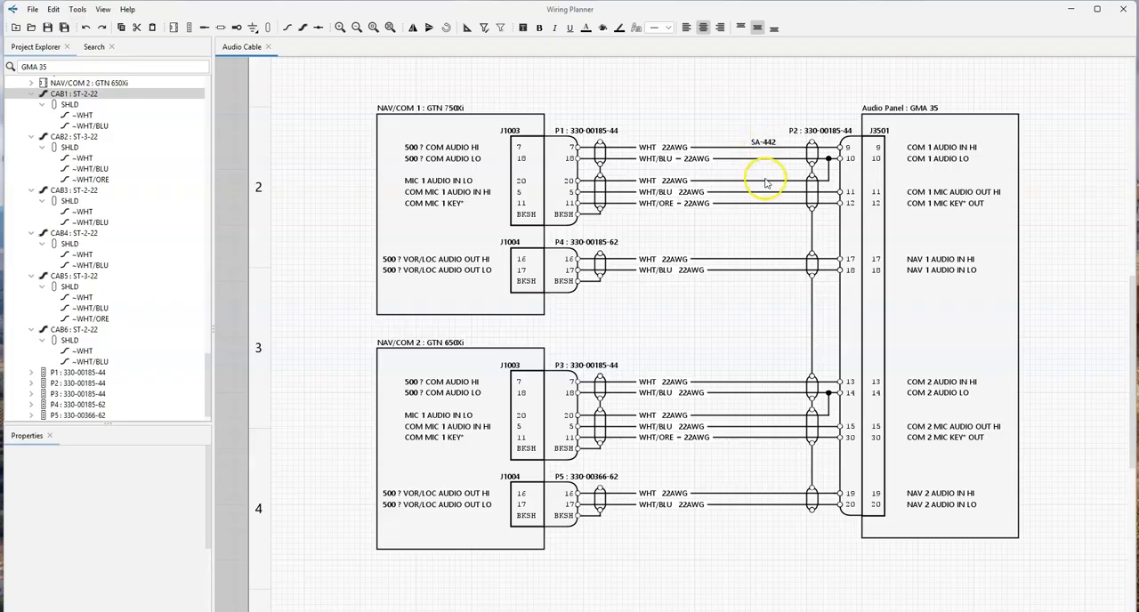
{"action": "left_click", "coordinate": [767, 182]}
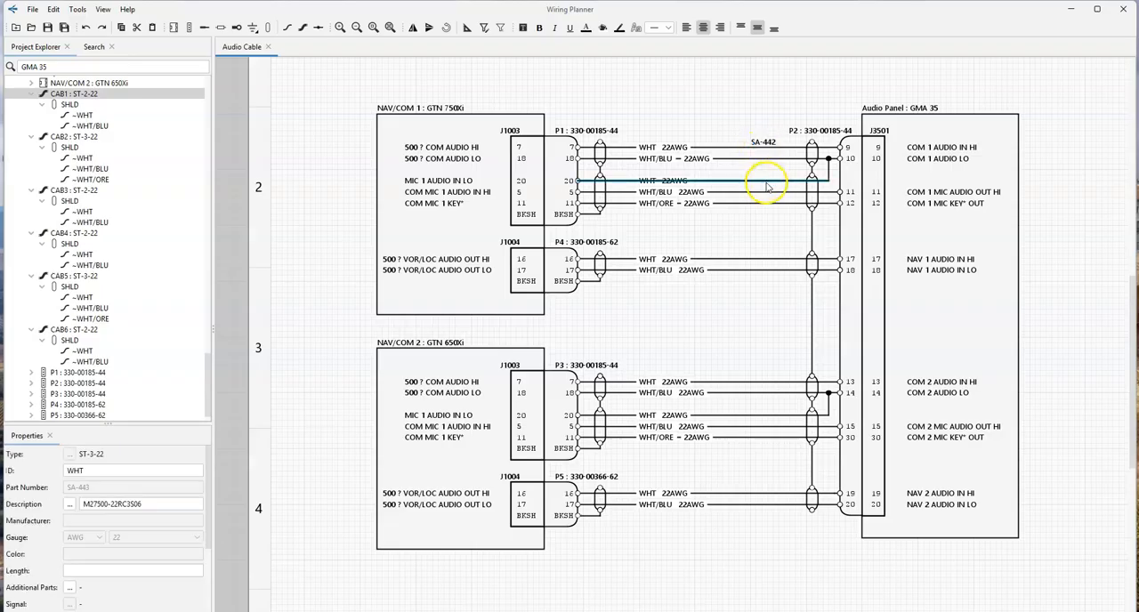
{"action": "left_click_drag", "start_coordinate": [71, 147], "coordinate": [694, 177]}
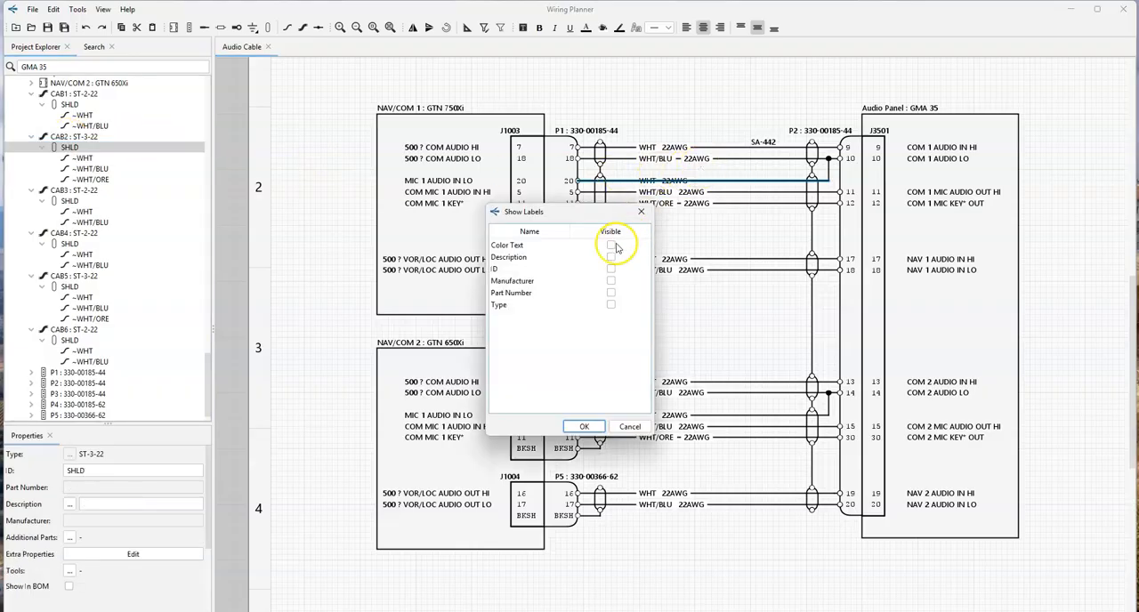
{"action": "left_click", "coordinate": [610, 292]}
{"action": "left_click", "coordinate": [583, 428]}
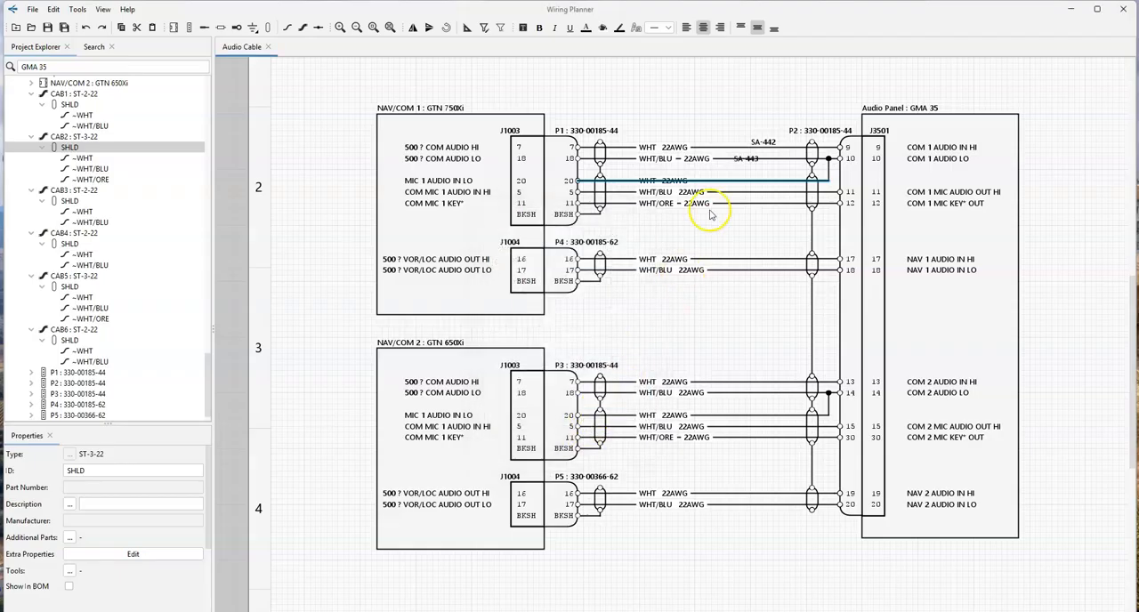
{"action": "left_click", "coordinate": [749, 160]}
{"action": "left_click", "coordinate": [753, 165]}
{"action": "left_click_drag", "start_coordinate": [750, 160], "coordinate": [776, 184]}
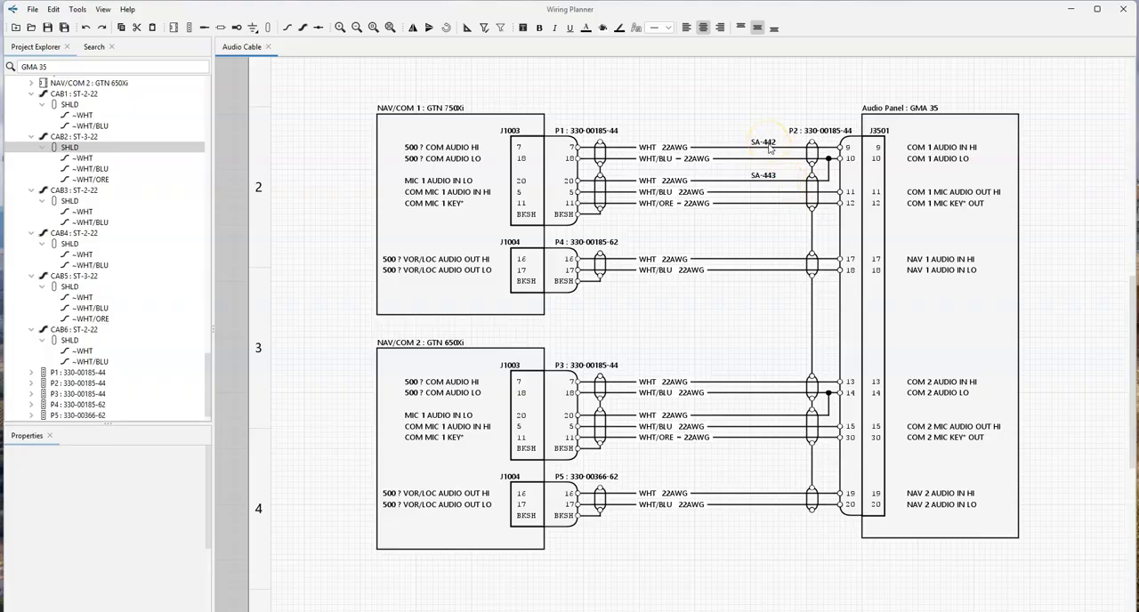
- Set the text color of the SA-442 and SA-443 cable labels to blue (#FF0908F6)
{"action": "left_click", "coordinate": [767, 175]}
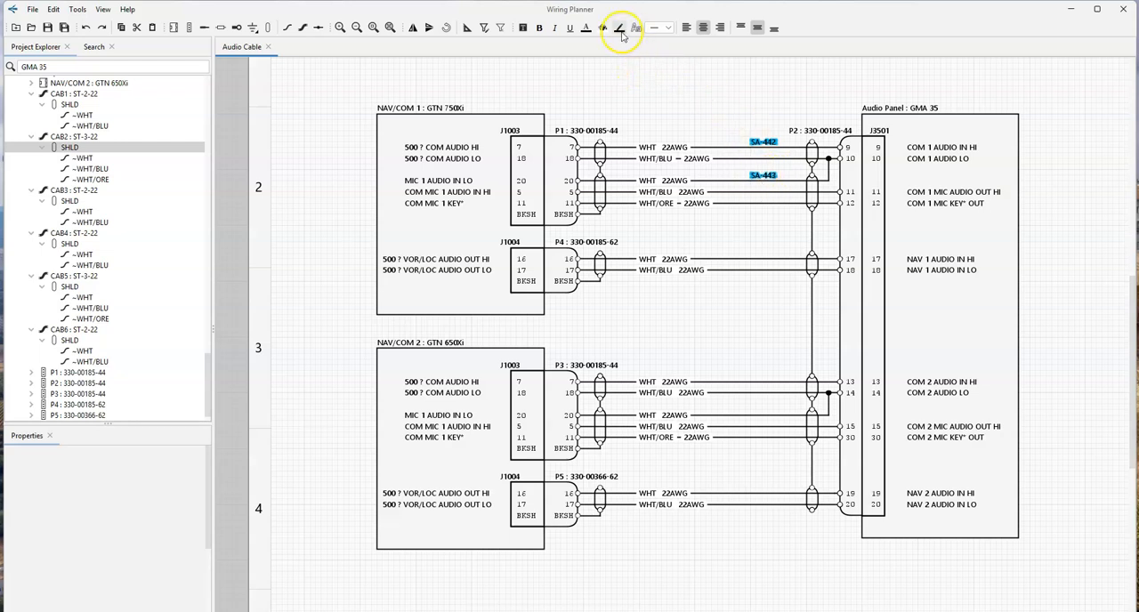
{"action": "left_click", "coordinate": [586, 28]}
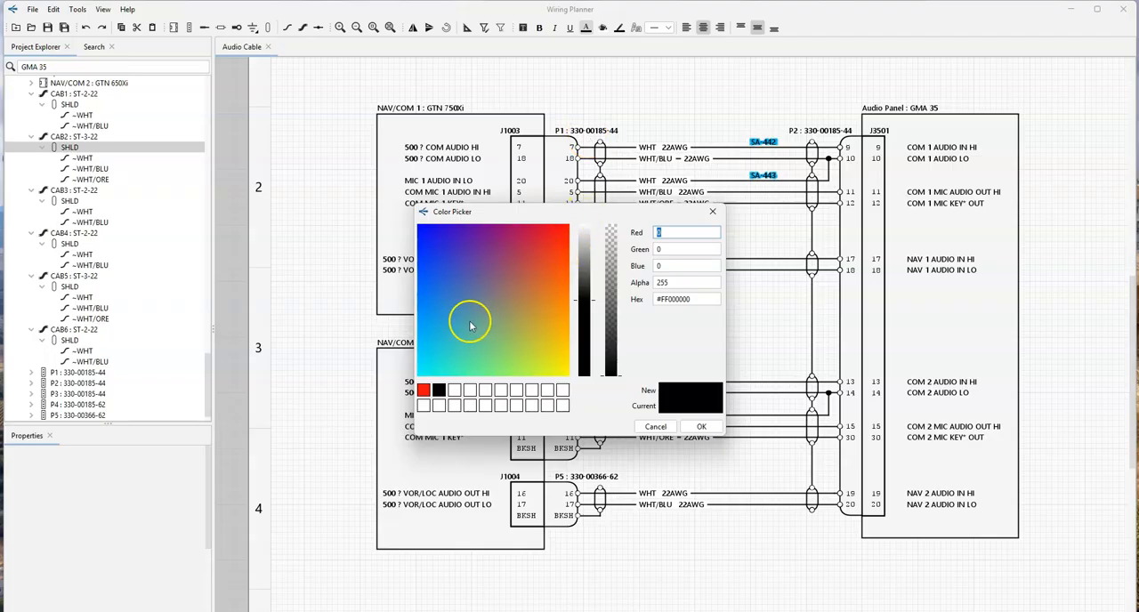
{"action": "left_click", "coordinate": [423, 233]}
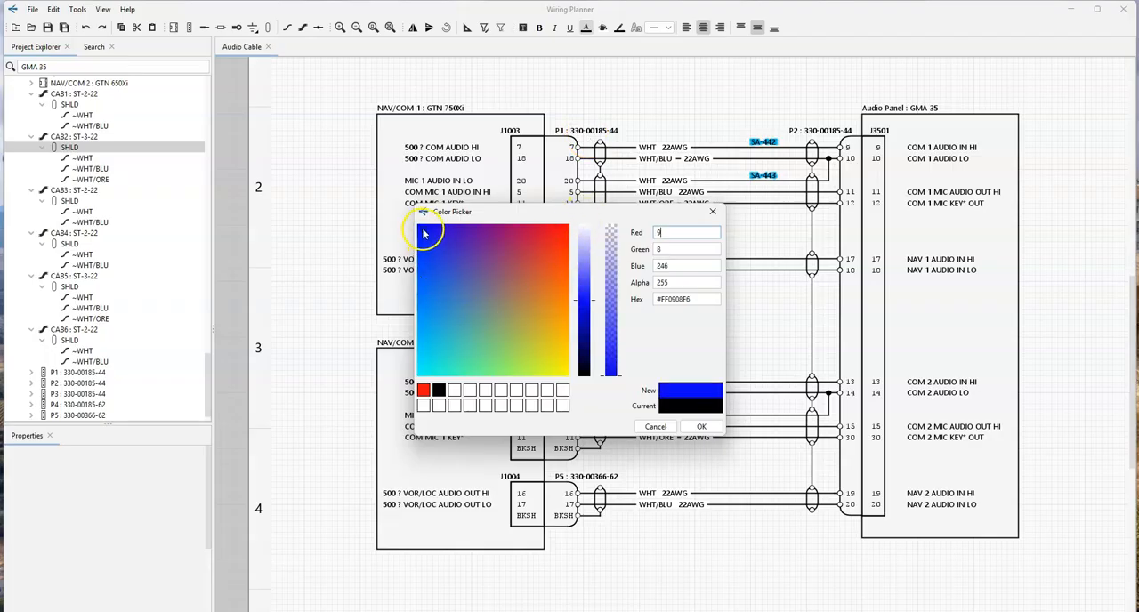
{"action": "left_click", "coordinate": [701, 426]}
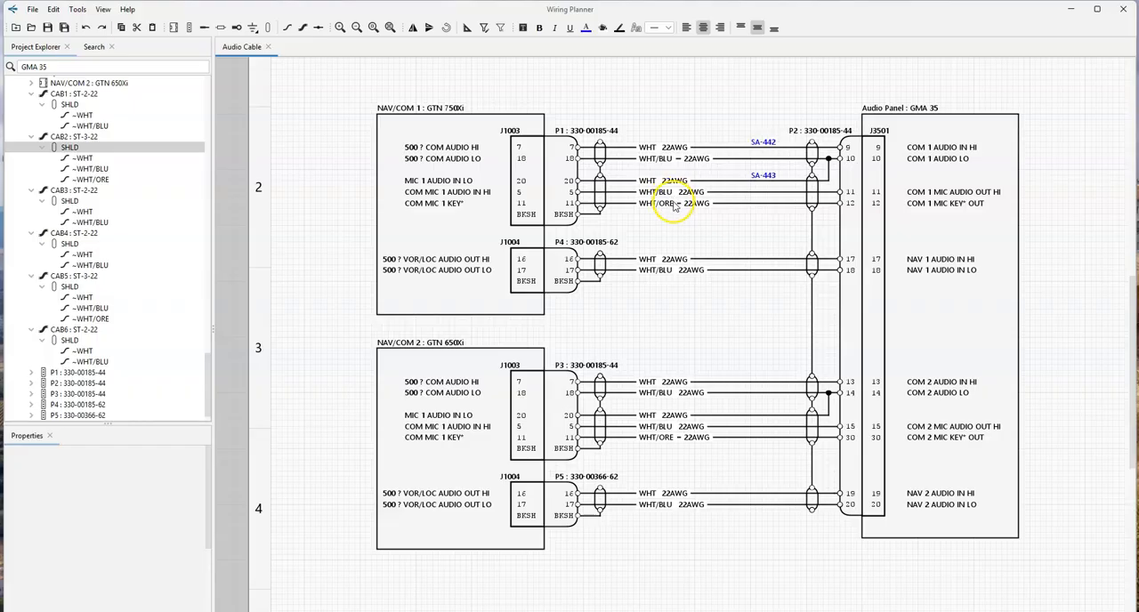
- Add a diagram named PFD and Transponder Cable to the tutorial project's Model, sized ANSI B - Tabloid (11" x 17"), and open it
{"action": "scroll", "coordinate": [53, 222], "scroll_direction": "up", "scroll_amount": 9}
{"action": "right_click", "coordinate": [49, 232]}
{"action": "mouse_move", "coordinate": [71, 241]}
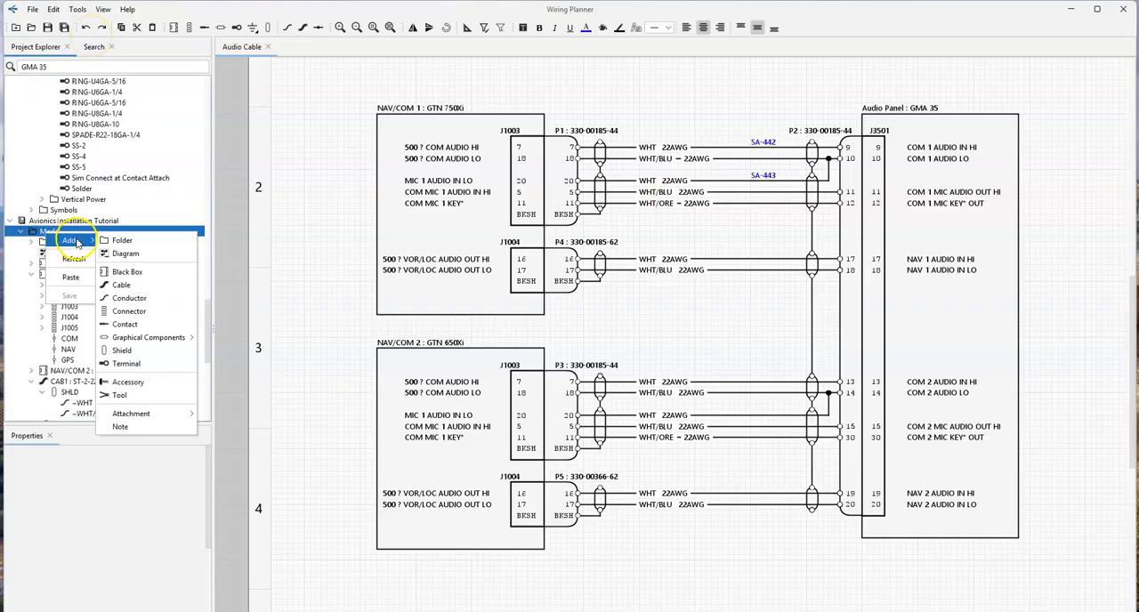
{"action": "left_click", "coordinate": [116, 255]}
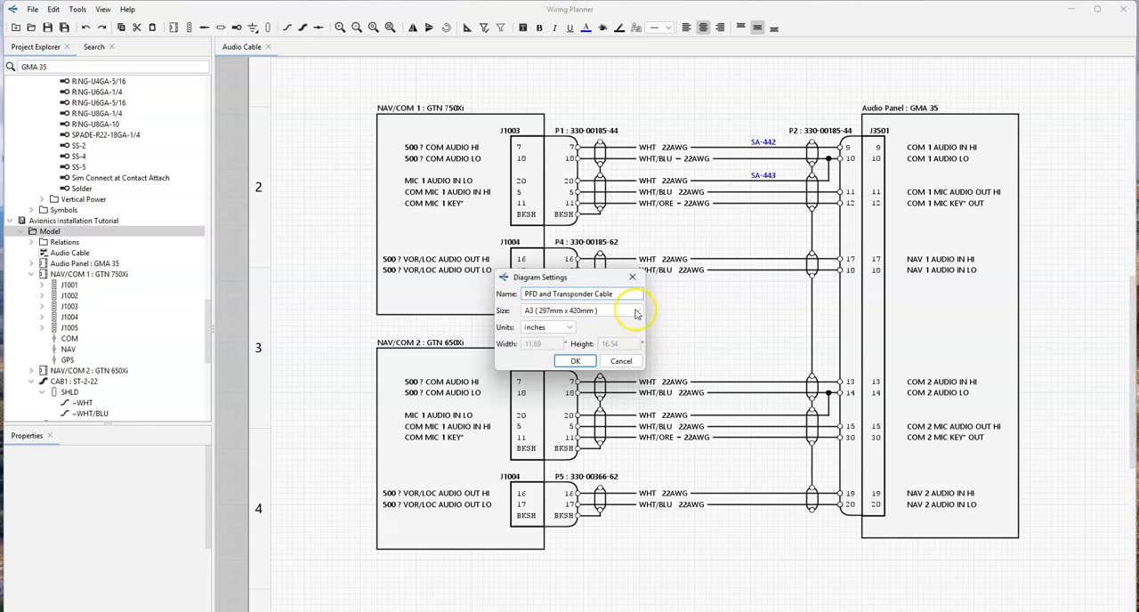
{"action": "left_click", "coordinate": [635, 312]}
{"action": "left_click", "coordinate": [578, 405]}
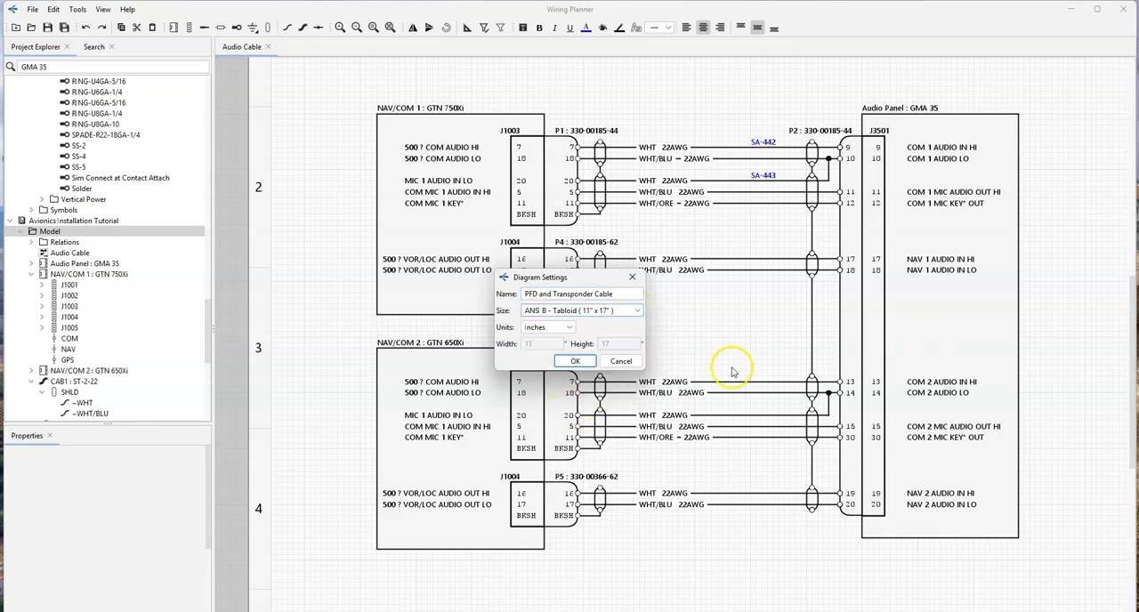
{"action": "left_click", "coordinate": [575, 361]}
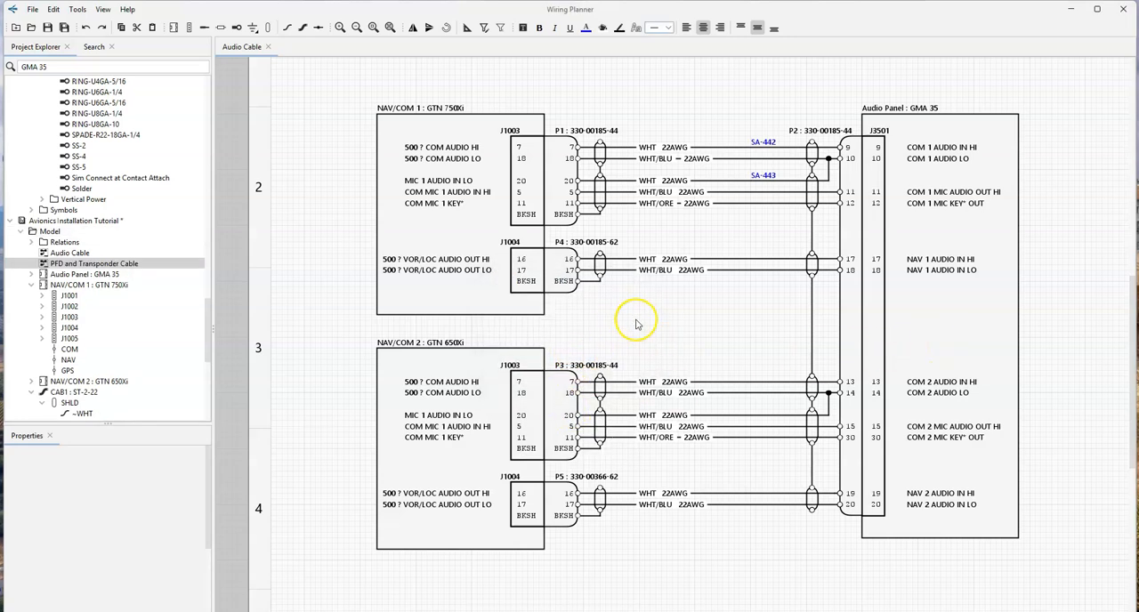
{"action": "double_click", "coordinate": [80, 264]}
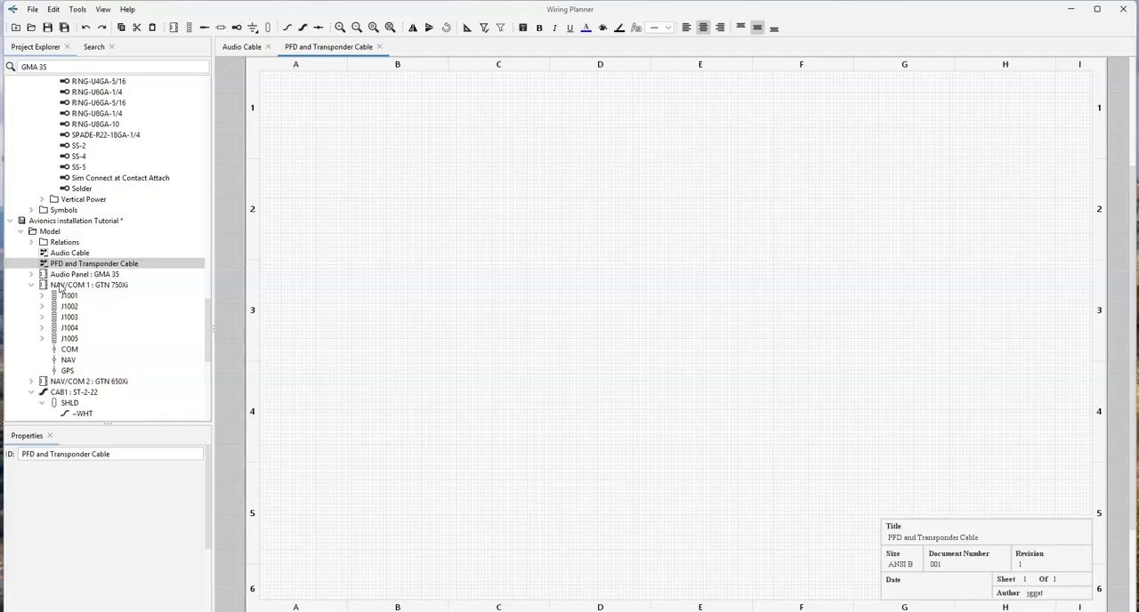
- Place NAV/COM 1's J1001 connector in the diagram's upper area near column B and NAV/COM 2's J1001 connector directly beneath it
{"action": "left_click_drag", "start_coordinate": [60, 295], "coordinate": [384, 161]}
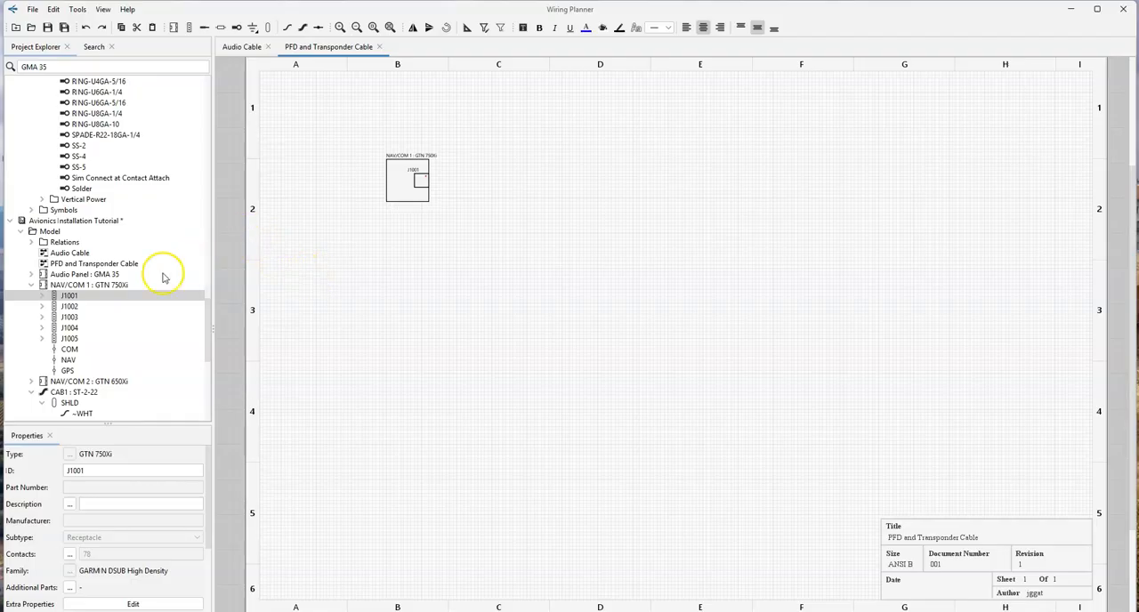
{"action": "scroll", "coordinate": [81, 313], "scroll_direction": "down", "scroll_amount": 3}
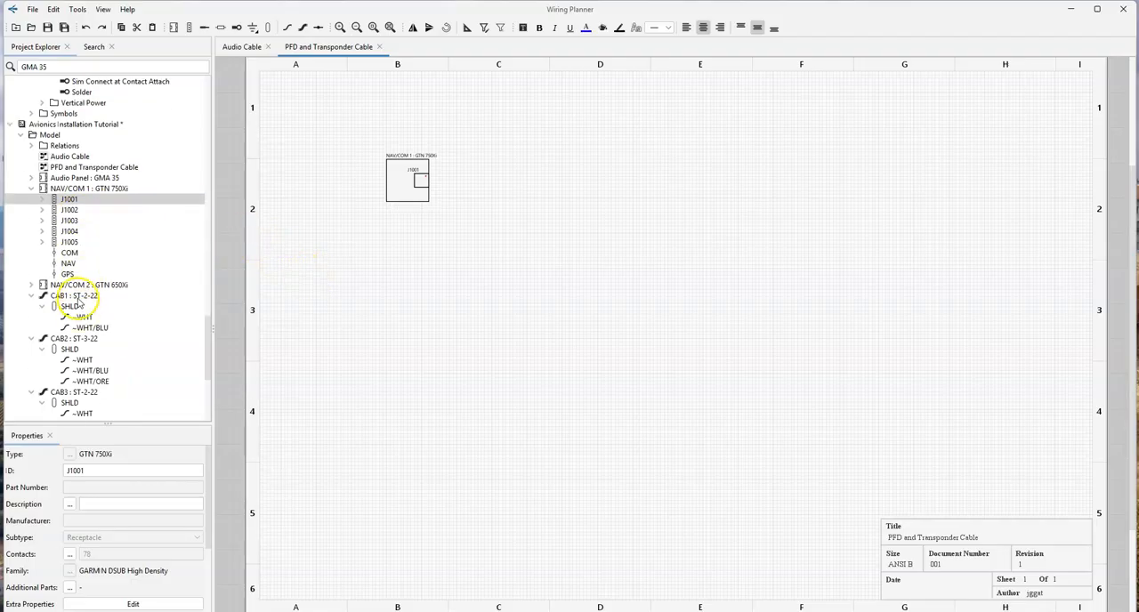
{"action": "left_click", "coordinate": [31, 285]}
{"action": "left_click_drag", "start_coordinate": [64, 296], "coordinate": [389, 275]}
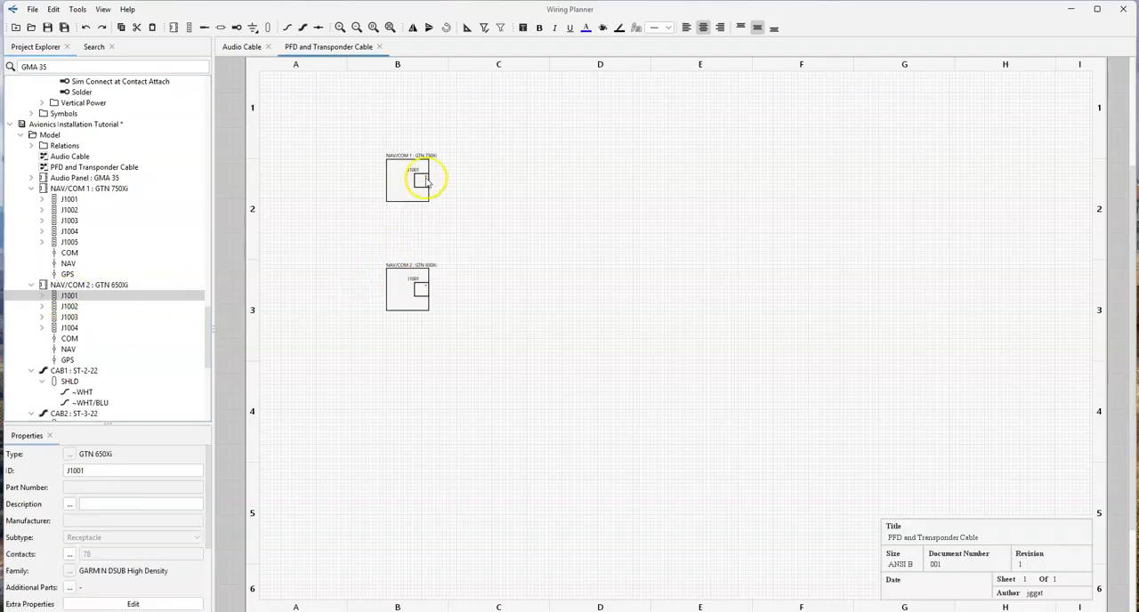
- Show contacts 8, 10, 27, 29, 46, 48, 67 and BKSH on NAV/COM 1's J1001 connector
{"action": "right_click", "coordinate": [420, 185]}
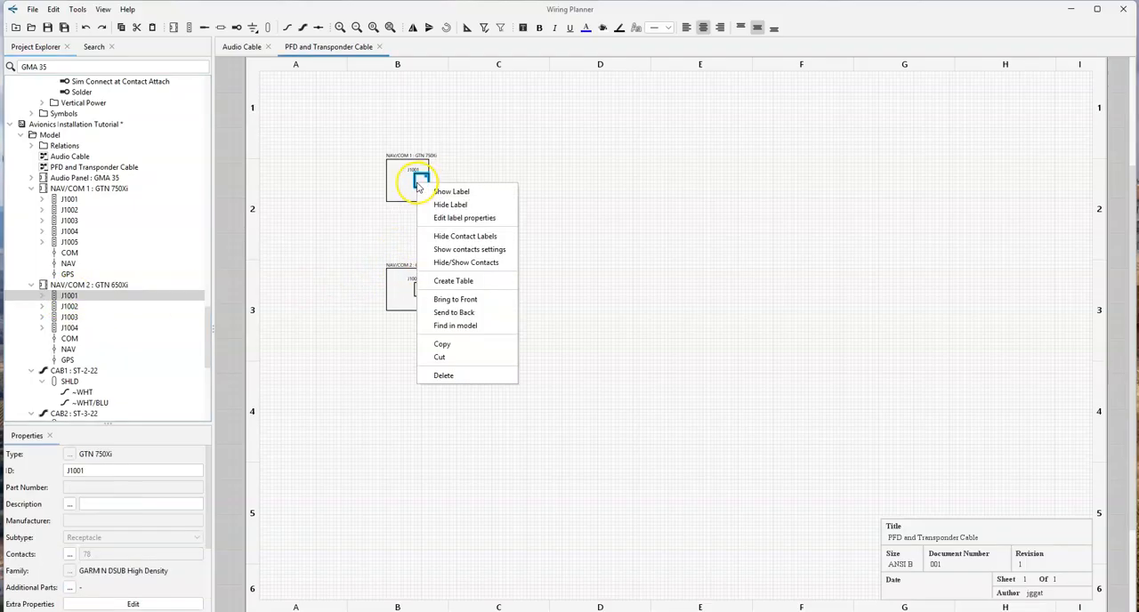
{"action": "left_click", "coordinate": [450, 252]}
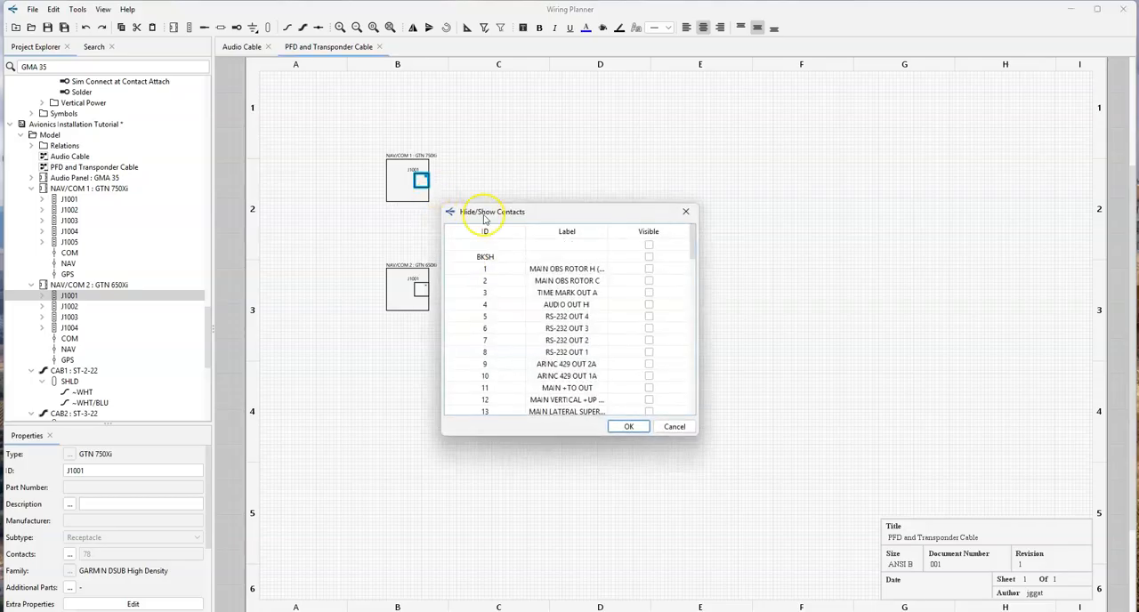
{"action": "left_click", "coordinate": [648, 257]}
{"action": "left_click", "coordinate": [649, 352]}
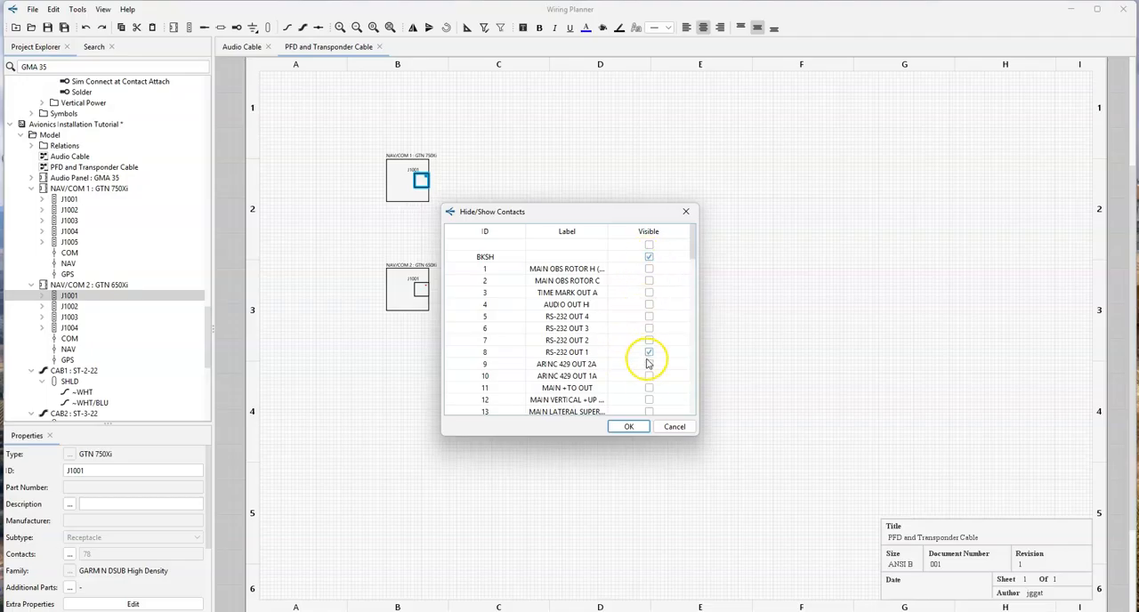
{"action": "key", "text": "Return"}
- Show contacts 10, 29, 48, 67 and BKSH on NAV/COM 2's J1001 connector
{"action": "right_click", "coordinate": [533, 372]}
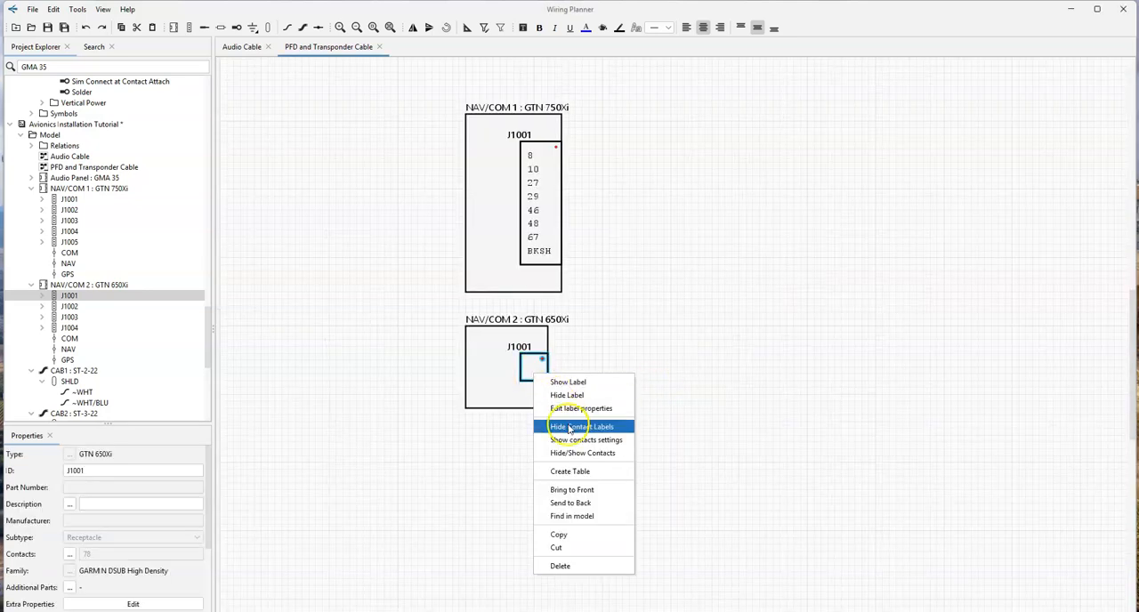
{"action": "left_click", "coordinate": [580, 453]}
{"action": "scroll", "coordinate": [651, 381], "scroll_direction": "down", "scroll_amount": 3}
{"action": "scroll", "coordinate": [650, 381], "scroll_direction": "down", "scroll_amount": 3}
{"action": "scroll", "coordinate": [651, 389], "scroll_direction": "down", "scroll_amount": 4}
{"action": "scroll", "coordinate": [641, 388], "scroll_direction": "down", "scroll_amount": 6}
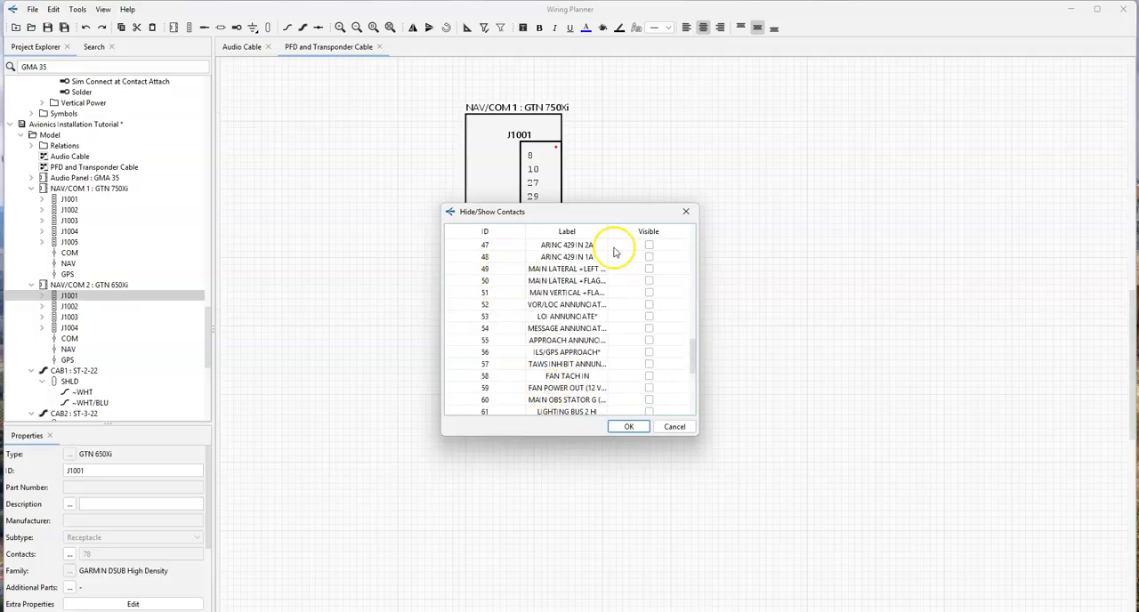
{"action": "scroll", "coordinate": [649, 391], "scroll_direction": "down", "scroll_amount": 2}
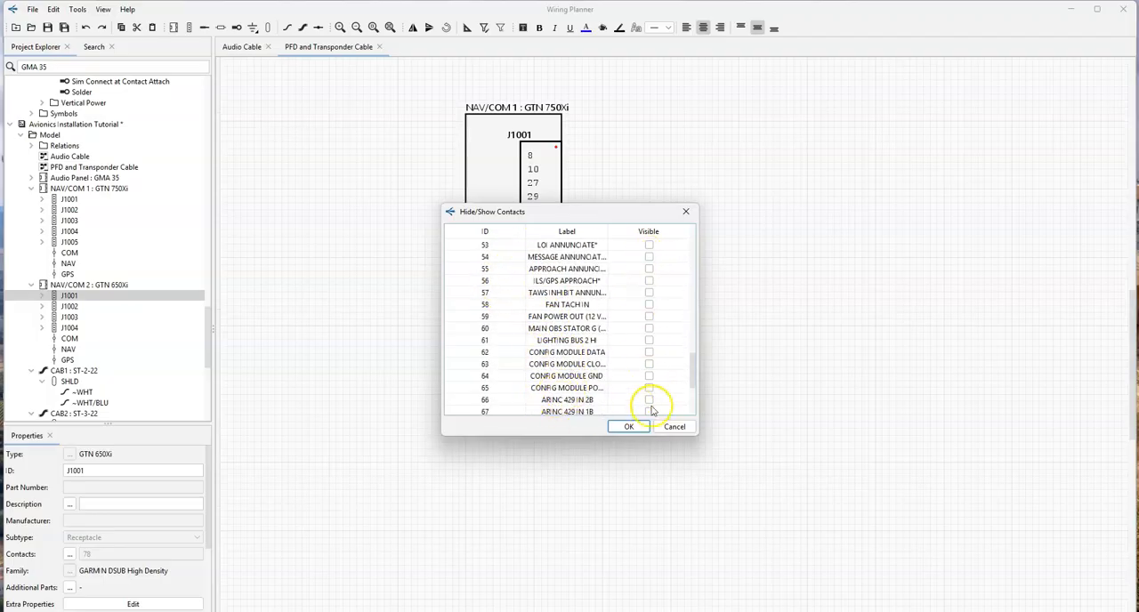
{"action": "left_click", "coordinate": [648, 410]}
{"action": "scroll", "coordinate": [628, 400], "scroll_direction": "up", "scroll_amount": 15}
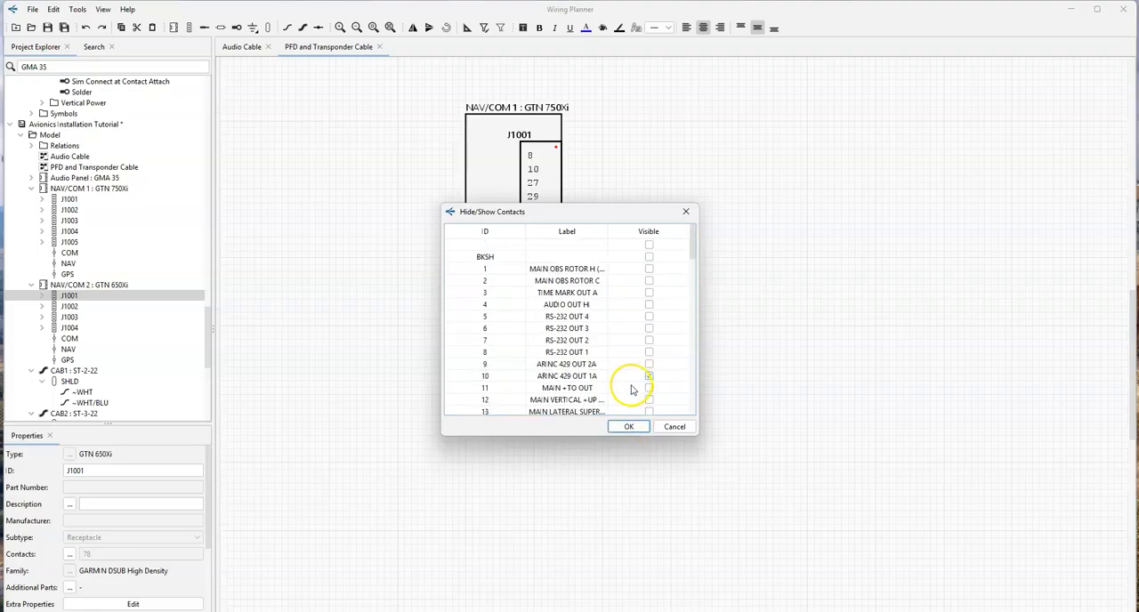
{"action": "left_click", "coordinate": [629, 427]}
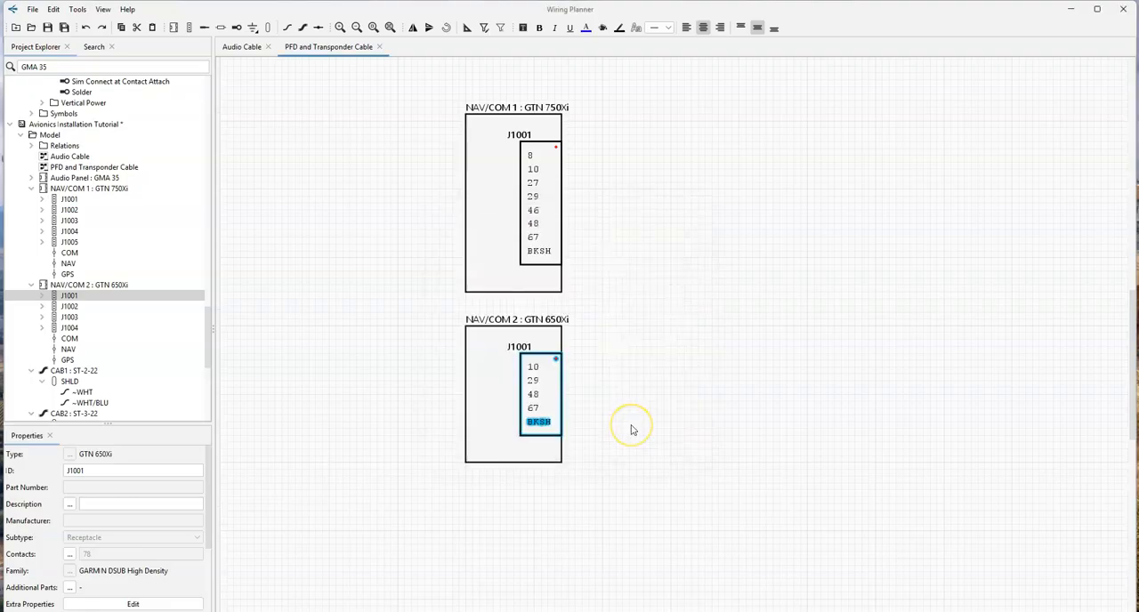
- Reorder NAV/COM 1's J1001 contacts to 48, 67, 10, 29, 27, 8, 46, BKSH, with gaps after 67, 29 and 46
{"action": "left_click", "coordinate": [533, 223]}
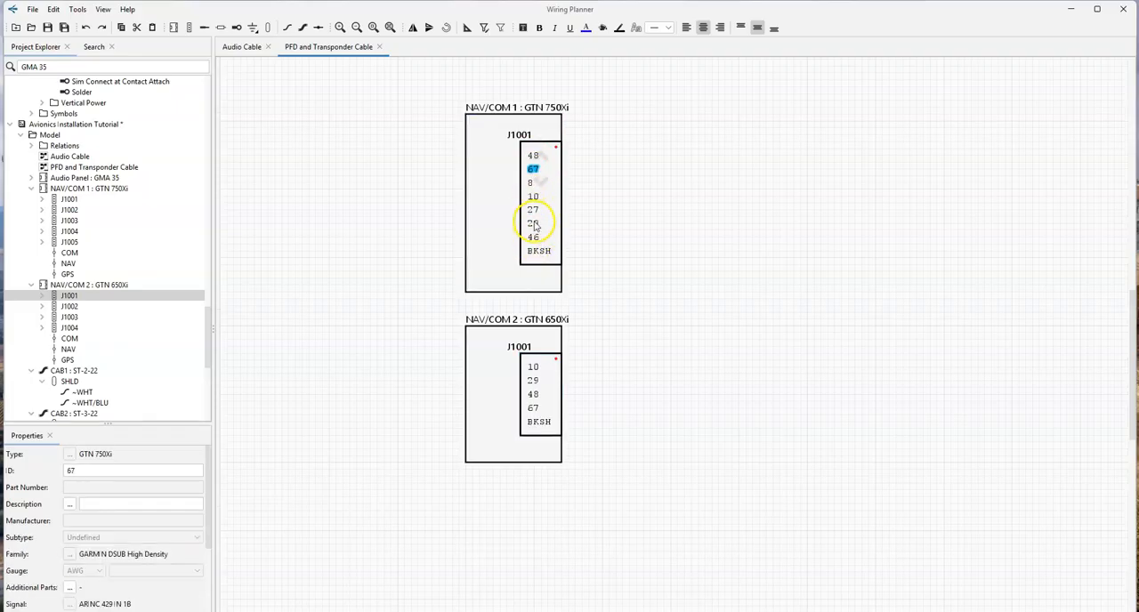
{"action": "left_click_drag", "start_coordinate": [535, 201], "coordinate": [536, 198]}
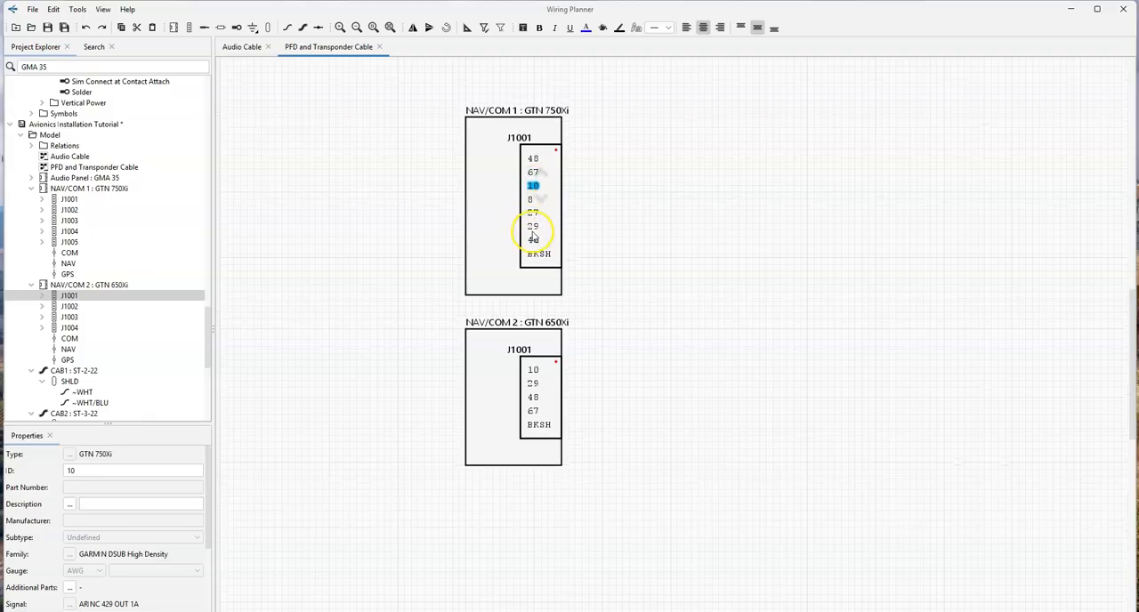
{"action": "left_click", "coordinate": [533, 228]}
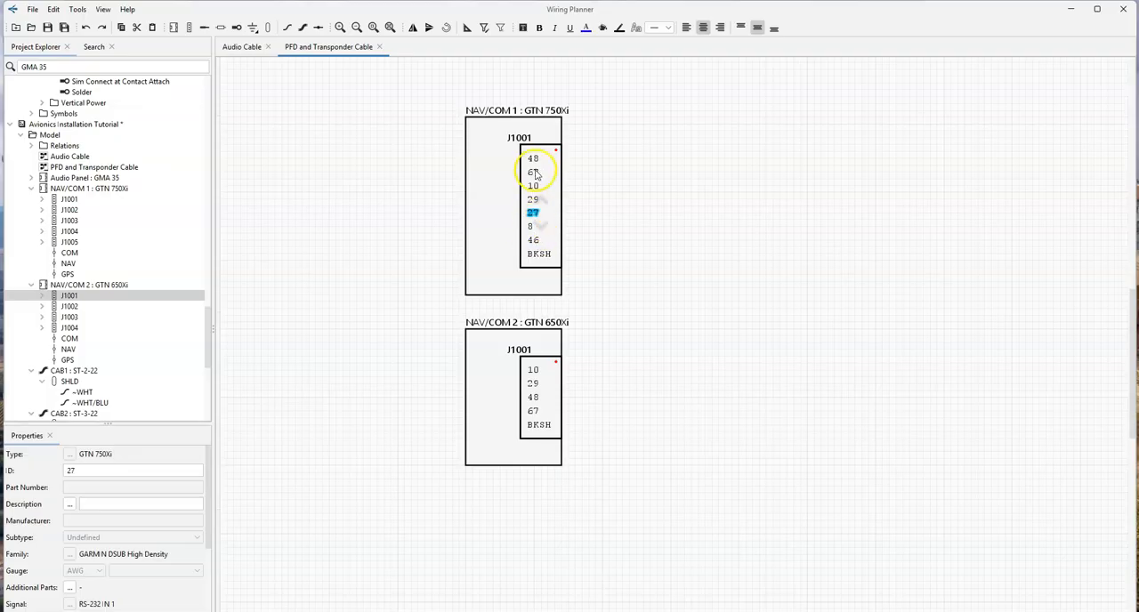
{"action": "left_click_drag", "start_coordinate": [537, 177], "coordinate": [540, 246]}
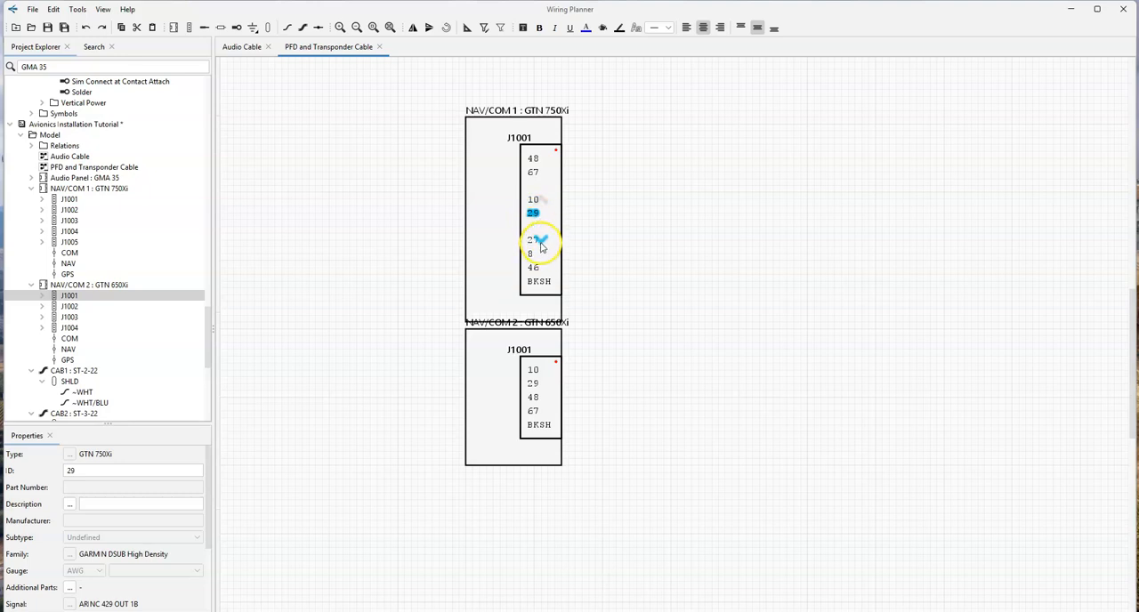
{"action": "left_click", "coordinate": [538, 272]}
{"action": "left_click", "coordinate": [539, 272]}
- Move NAV/COM 2 clear of NAV/COM 1 and order its J1001 contacts 48, 67, 10, 29, BKSH, with a gap after 67
{"action": "left_click_drag", "start_coordinate": [512, 387], "coordinate": [502, 434]}
{"action": "middle_click_drag", "start_coordinate": [509, 436], "coordinate": [564, 229]}
{"action": "left_click", "coordinate": [563, 238]}
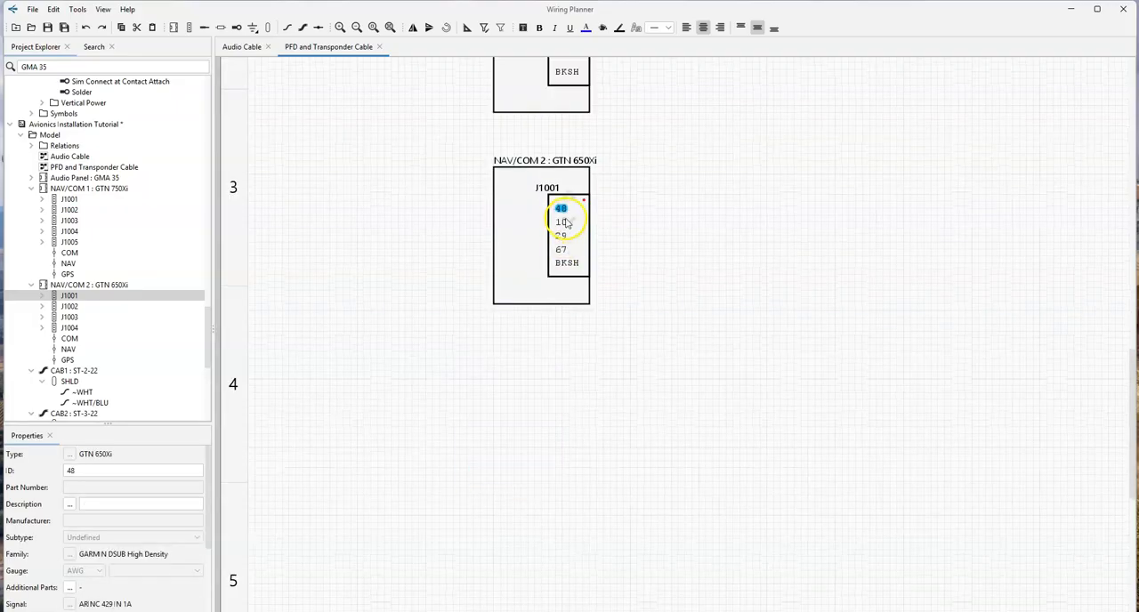
{"action": "left_click", "coordinate": [564, 253]}
{"action": "left_click", "coordinate": [561, 254]}
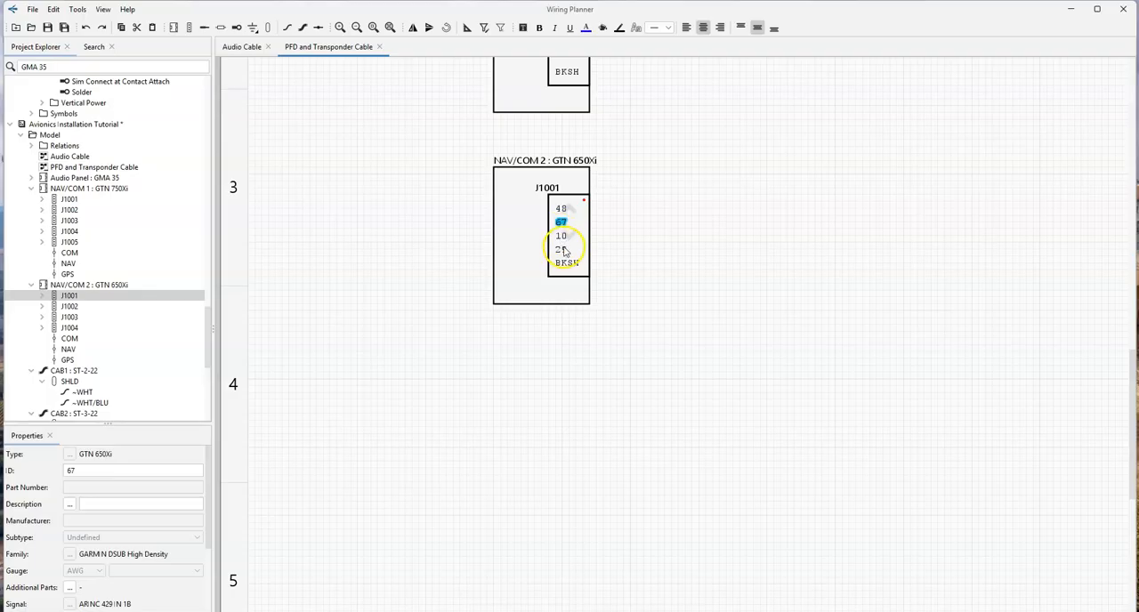
{"action": "left_click_drag", "start_coordinate": [572, 239], "coordinate": [571, 267]}
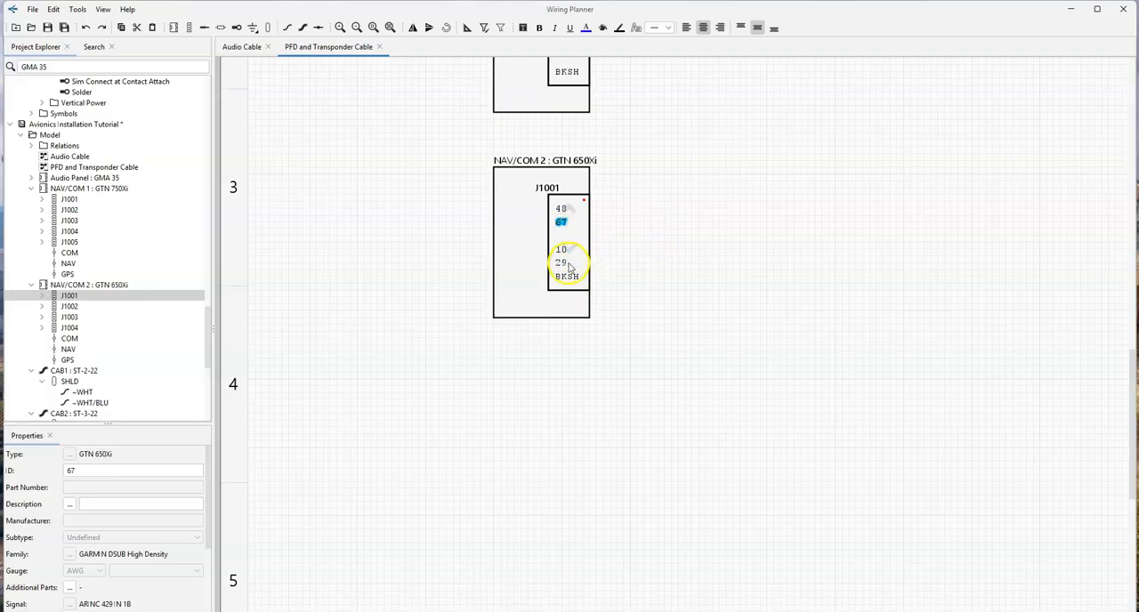
- Close the gap between contacts 46 and BKSH in NAV/COM 1's J1001 connector
{"action": "scroll", "coordinate": [665, 216], "scroll_direction": "up", "scroll_amount": 2}
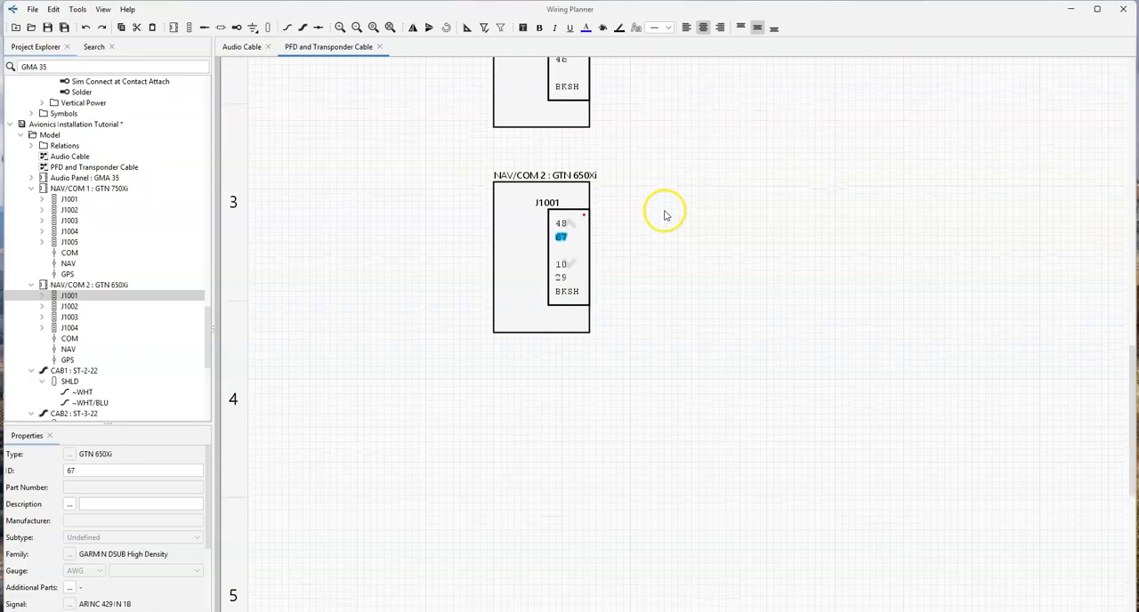
{"action": "left_click_drag", "start_coordinate": [666, 216], "coordinate": [647, 370]}
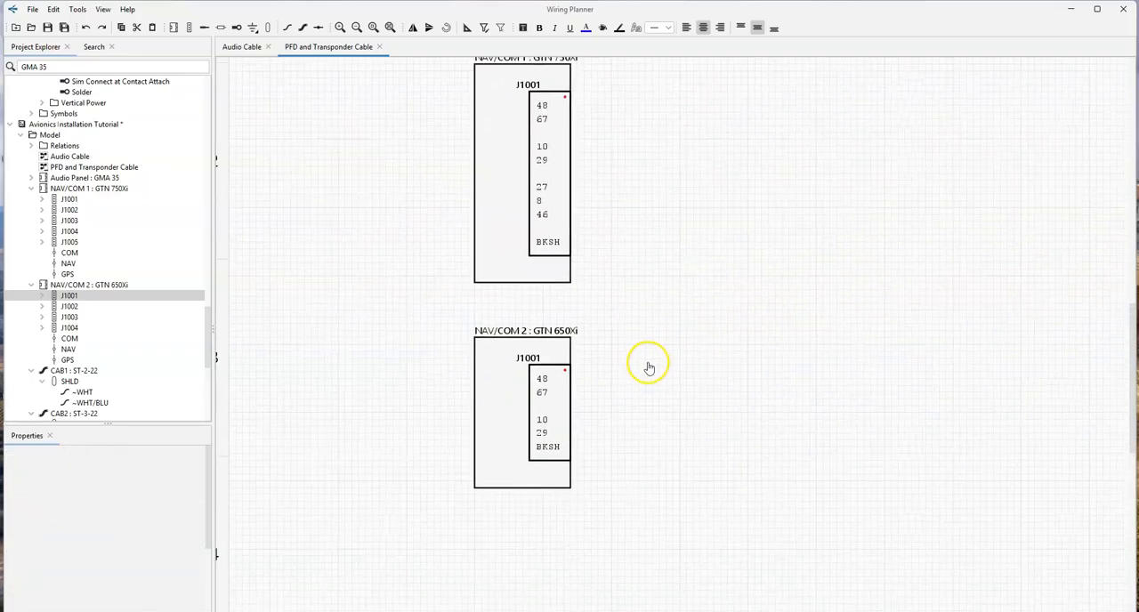
{"action": "left_click", "coordinate": [544, 218]}
{"action": "left_click_drag", "start_coordinate": [553, 243], "coordinate": [553, 230]}
{"action": "left_click", "coordinate": [636, 227]}
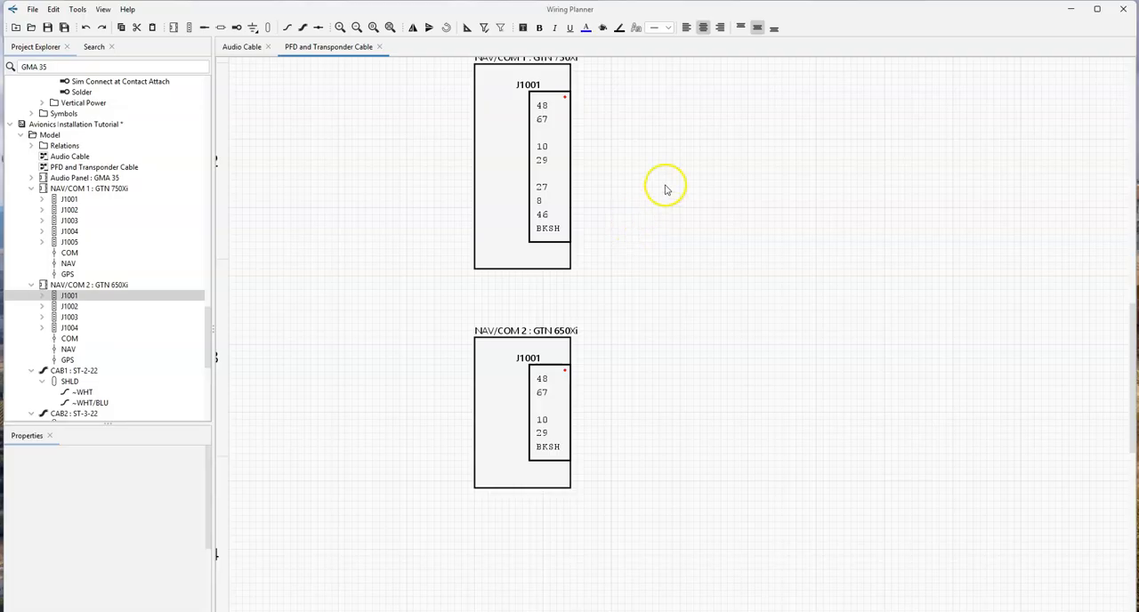
- Search the library for "exp" and expand the Avidyne EXP5000 part to list its connectors
{"action": "double_click", "coordinate": [82, 67]}
{"action": "type", "text": "exp"}
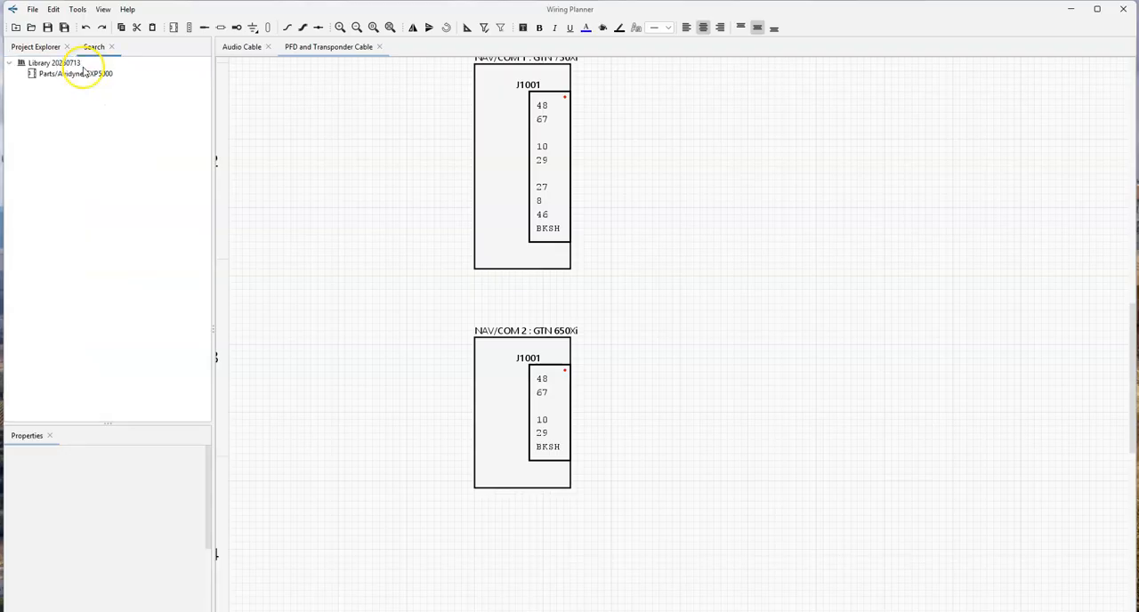
{"action": "left_click", "coordinate": [44, 85]}
{"action": "left_click", "coordinate": [76, 189]}
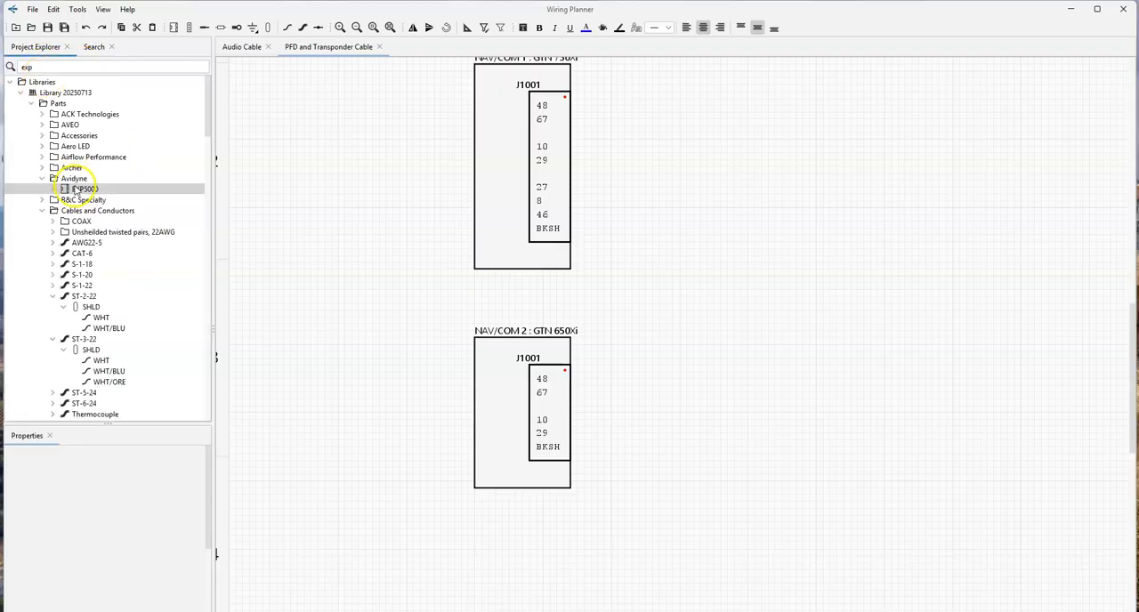
{"action": "left_click", "coordinate": [54, 189]}
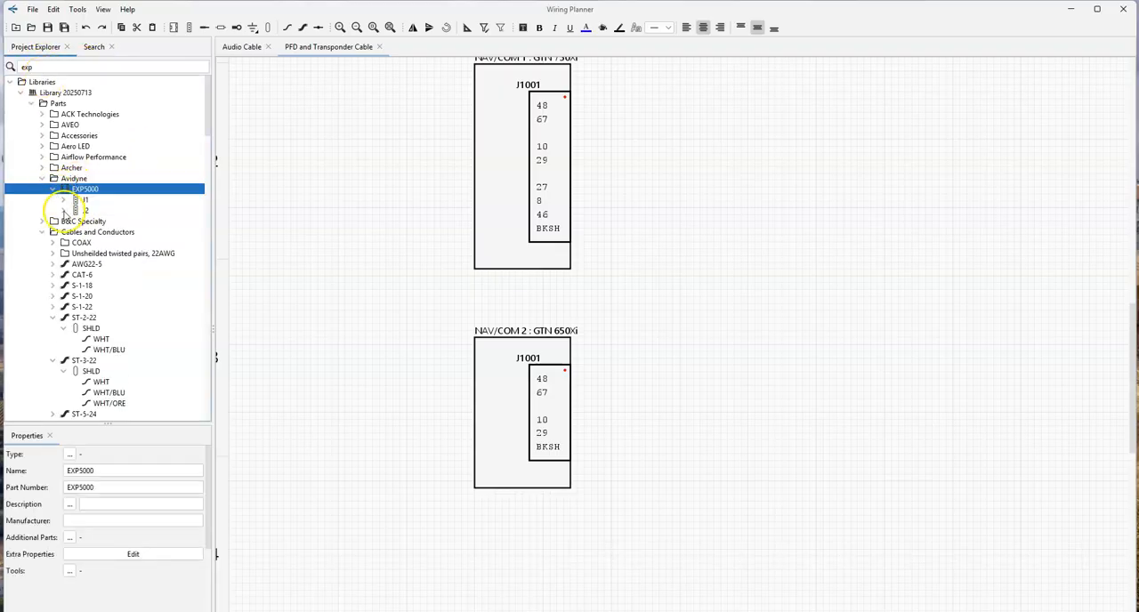
- Place the EXP5000's J2 connector across from NAV/COM 1 and align the device's top edge with NAV/COM 1
{"action": "left_click_drag", "start_coordinate": [86, 210], "coordinate": [967, 158]}
{"action": "left_click_drag", "start_coordinate": [916, 207], "coordinate": [644, 293]}
{"action": "left_click", "coordinate": [720, 274]}
{"action": "left_click_drag", "start_coordinate": [721, 273], "coordinate": [789, 181]}
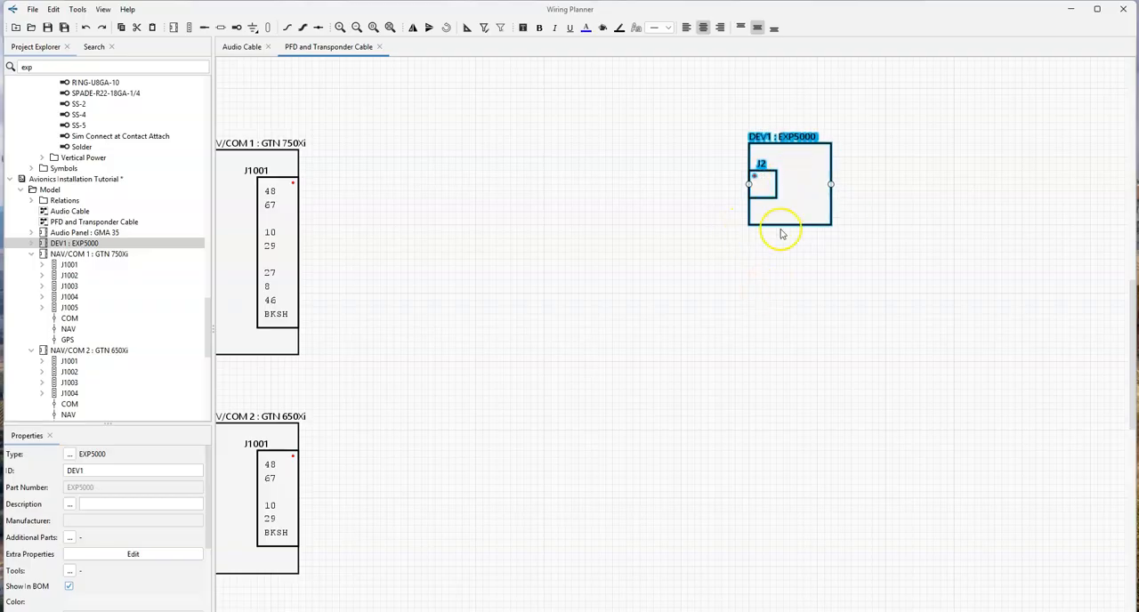
{"action": "left_click", "coordinate": [778, 284]}
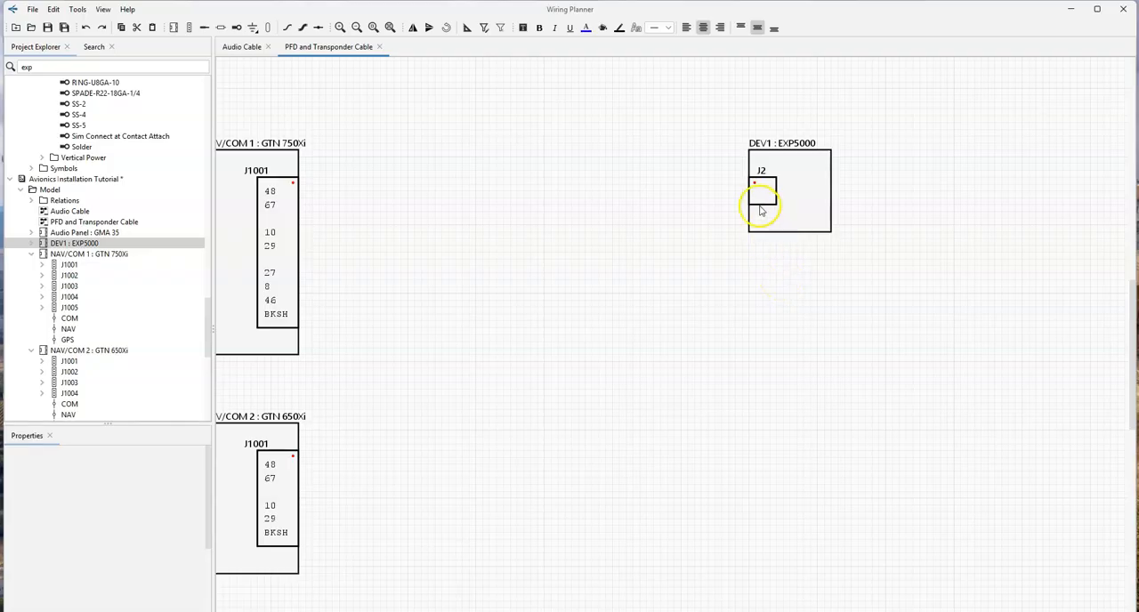
- Show contacts 21, 22, 40, 41, 42 and 43 on the EXP5000's J2 connector
{"action": "left_click", "coordinate": [753, 202]}
{"action": "right_click", "coordinate": [756, 202]}
{"action": "left_click", "coordinate": [781, 273]}
{"action": "scroll", "coordinate": [598, 345], "scroll_direction": "down", "scroll_amount": 3}
{"action": "scroll", "coordinate": [598, 345], "scroll_direction": "down", "scroll_amount": 1}
{"action": "left_click", "coordinate": [648, 364]}
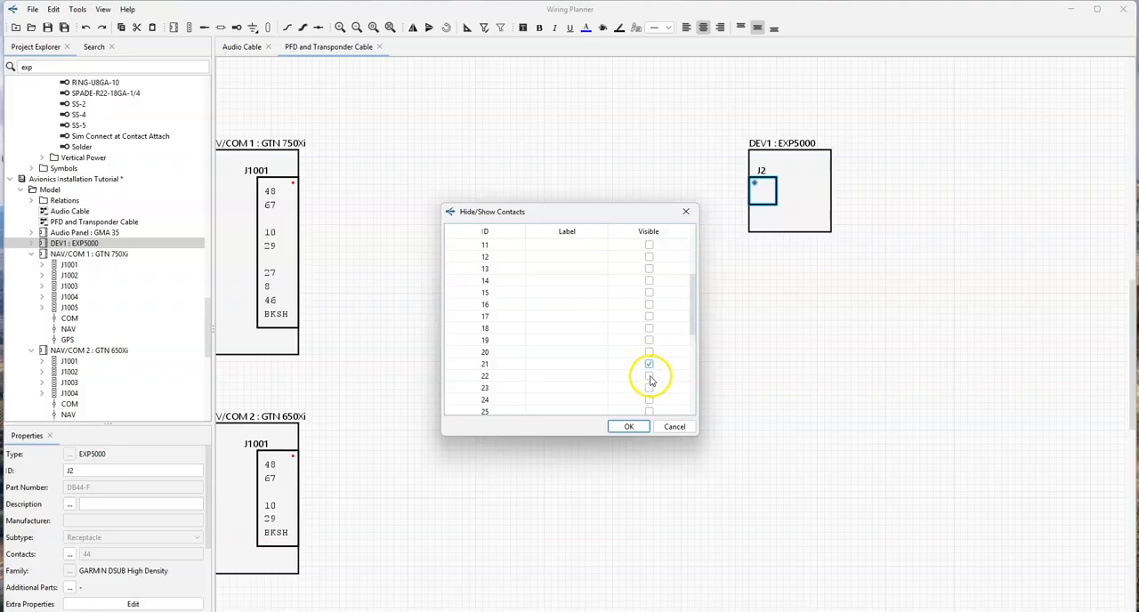
{"action": "scroll", "coordinate": [649, 381], "scroll_direction": "down", "scroll_amount": 6}
{"action": "left_click", "coordinate": [649, 377]}
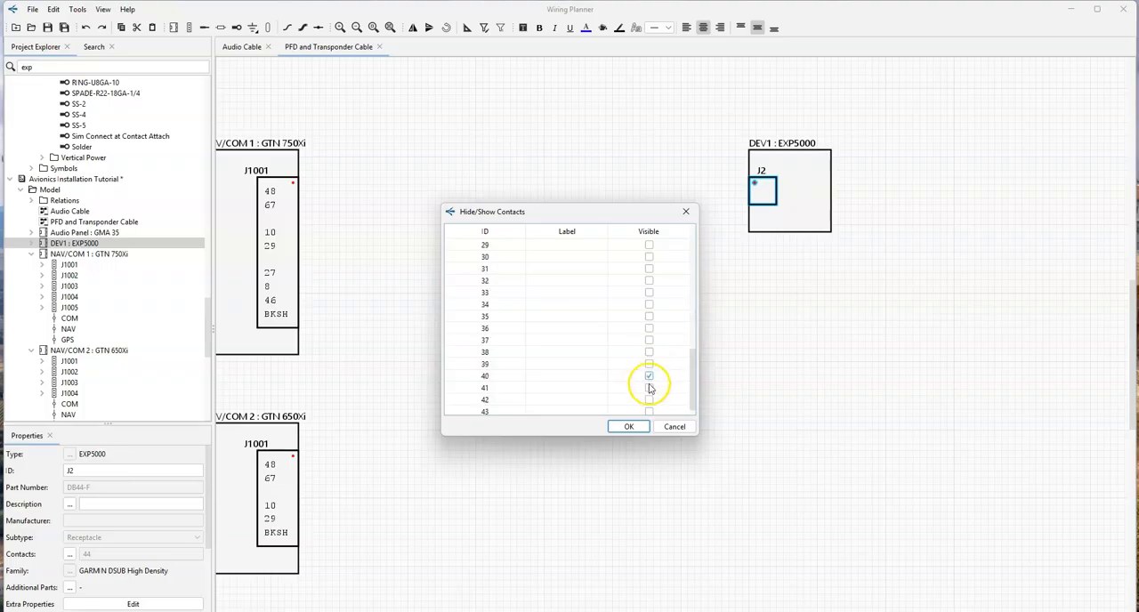
{"action": "left_click", "coordinate": [649, 388]}
{"action": "scroll", "coordinate": [649, 389], "scroll_direction": "down", "scroll_amount": 1}
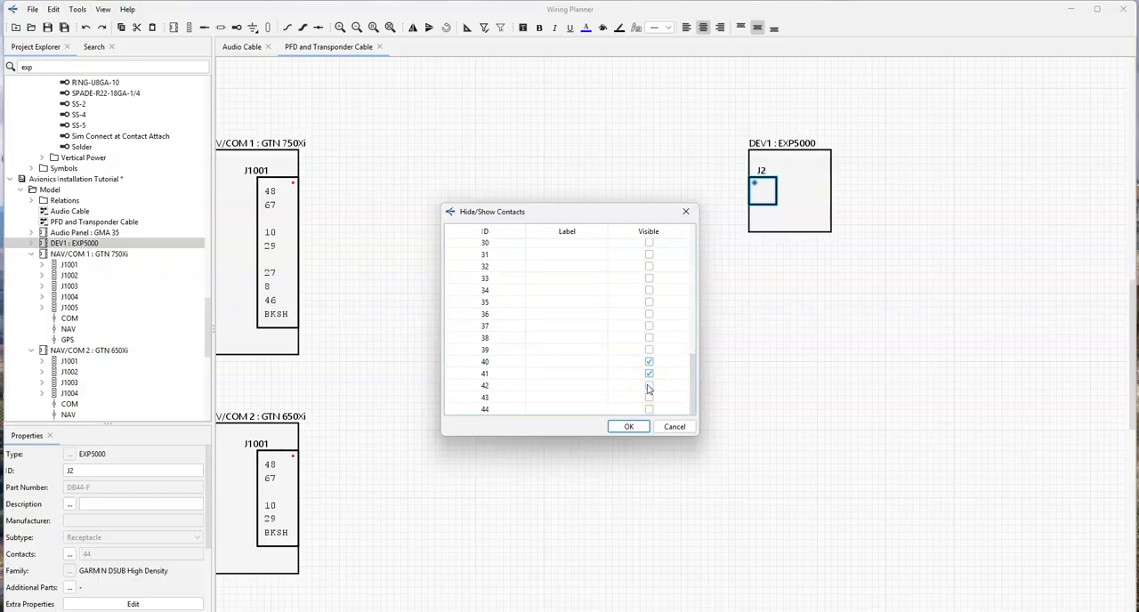
{"action": "key", "text": "Return"}
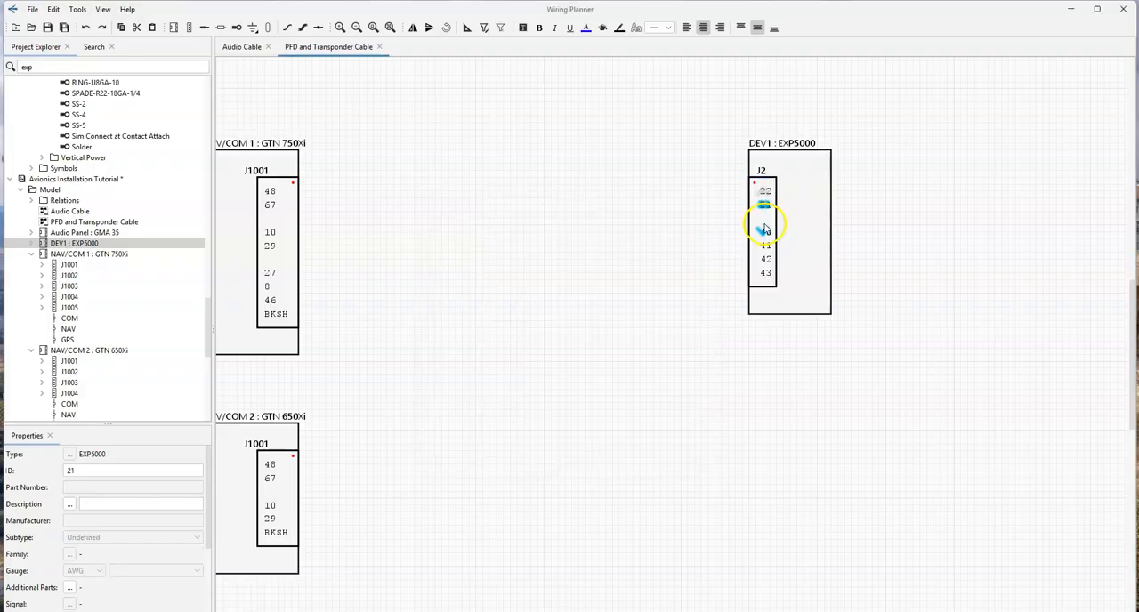
- Arrange the EXP5000's J2 contacts as pairs 22/21, 41/40 and 43/42, separated by gaps
{"action": "left_click_drag", "start_coordinate": [763, 249], "coordinate": [765, 274]}
{"action": "left_click", "coordinate": [712, 329]}
{"action": "left_click", "coordinate": [681, 319]}
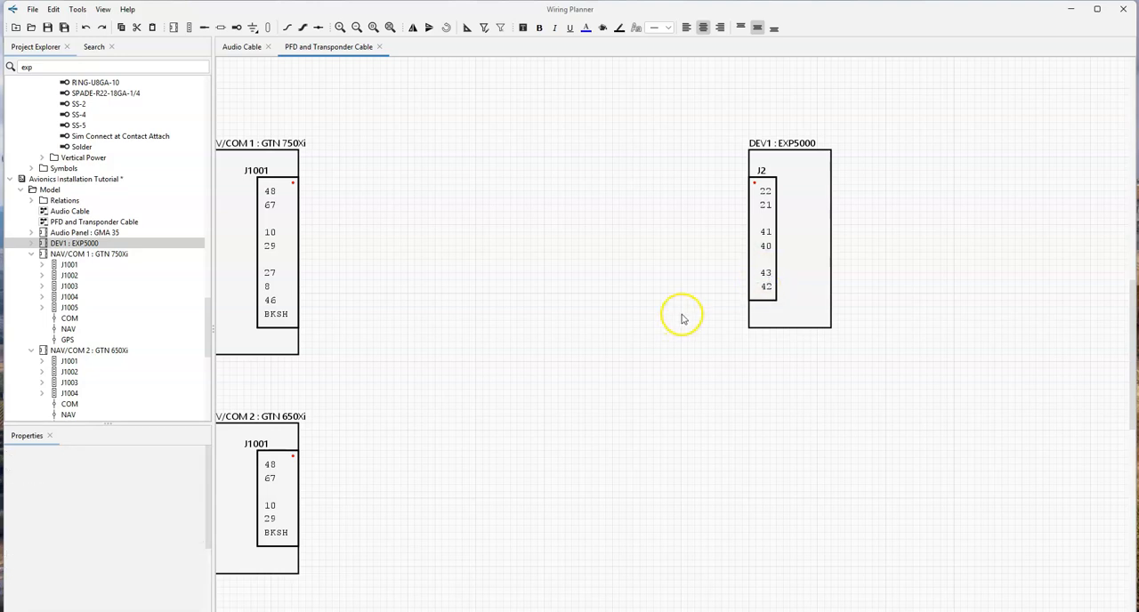
- Search the library for "gtx 3" and expand the Garmin GTX 33 transponder to list its connectors
{"action": "left_click", "coordinate": [136, 68]}
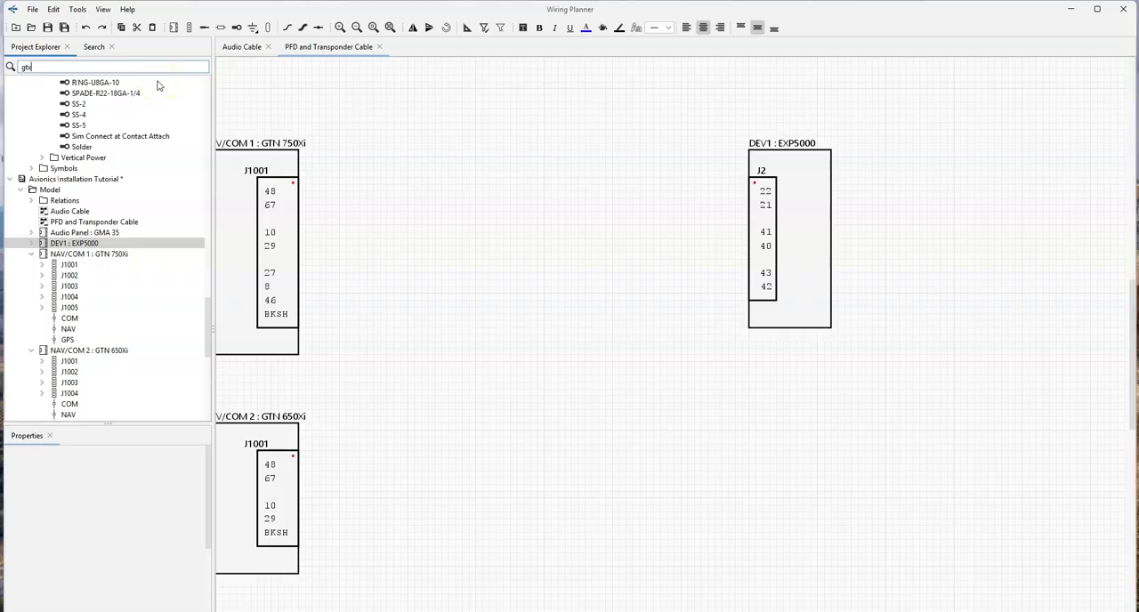
{"action": "key", "text": "Return"}
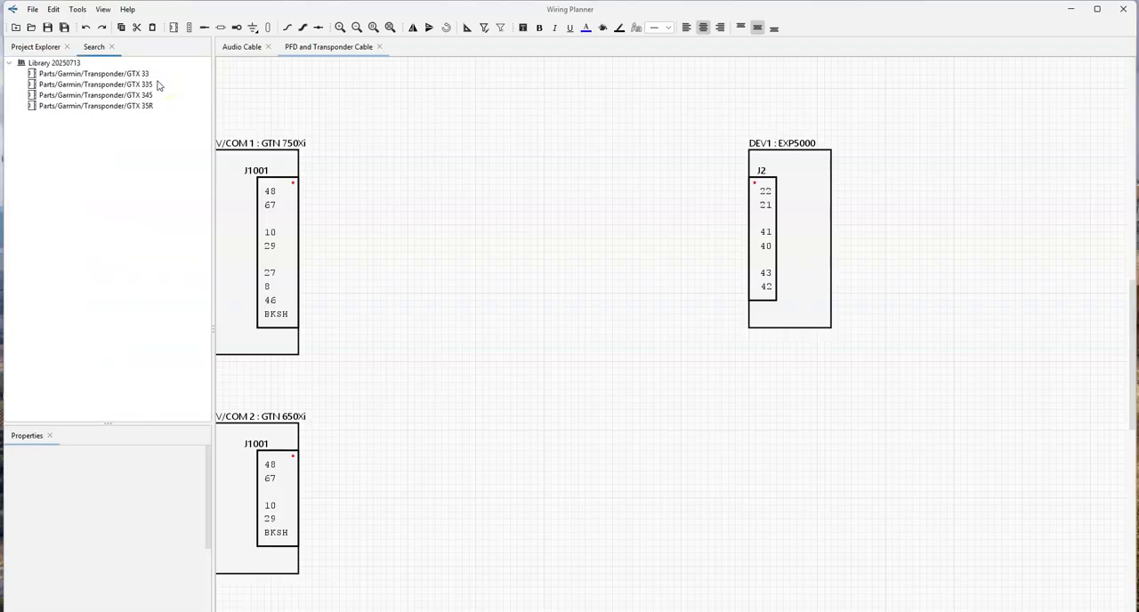
{"action": "double_click", "coordinate": [44, 75]}
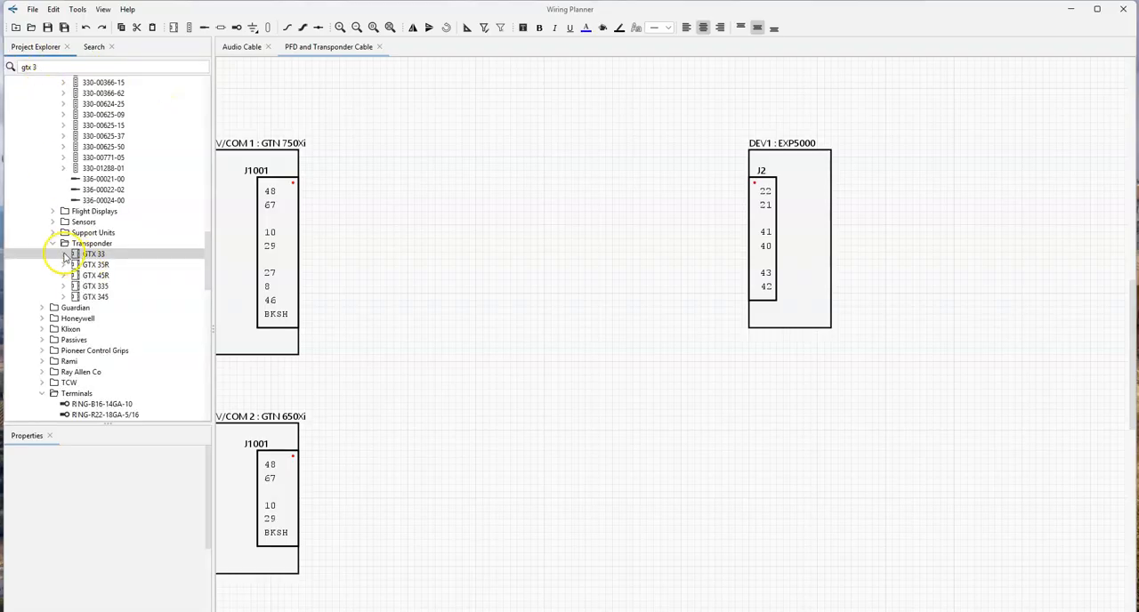
{"action": "double_click", "coordinate": [66, 255]}
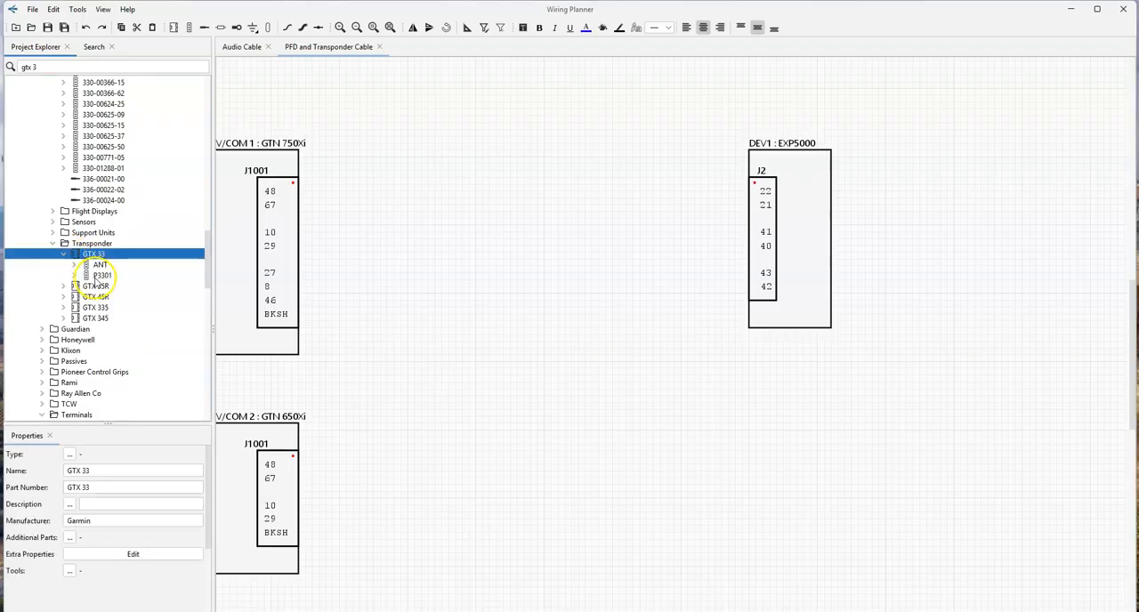
- Place the GTX 33's P3301 connector below the EXP5000, across from NAV/COM 2, with the device's top edge aligned to NAV/COM 2
{"action": "left_click_drag", "start_coordinate": [96, 275], "coordinate": [794, 471]}
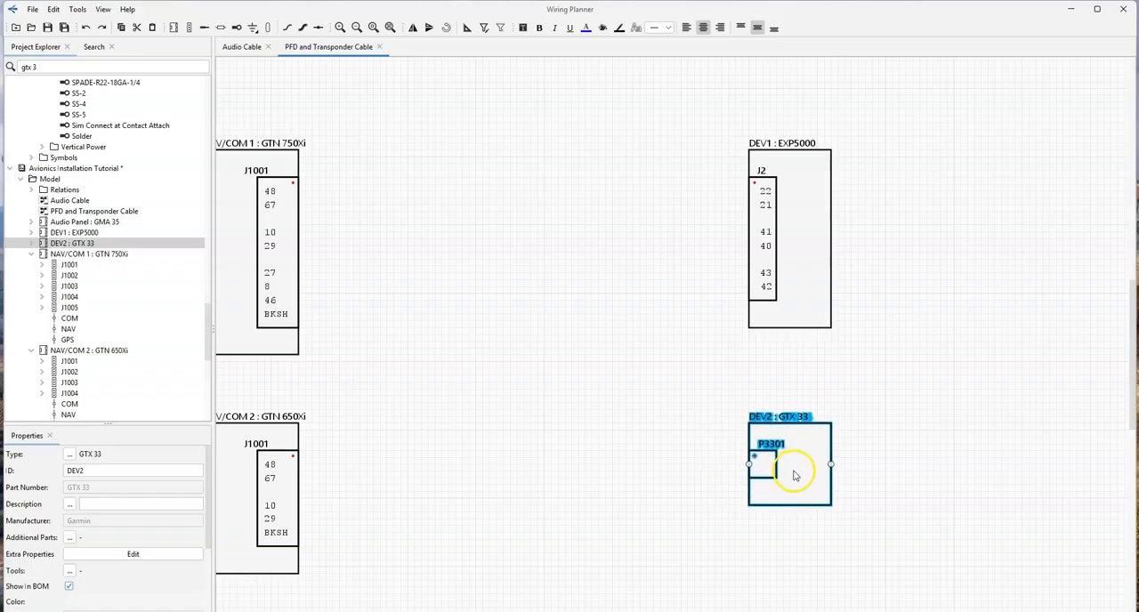
{"action": "left_click", "coordinate": [885, 395]}
{"action": "scroll", "coordinate": [875, 370], "scroll_direction": "down", "scroll_amount": 2, "text": "ctrl"}
{"action": "middle_click_drag", "start_coordinate": [886, 375], "coordinate": [785, 377]}
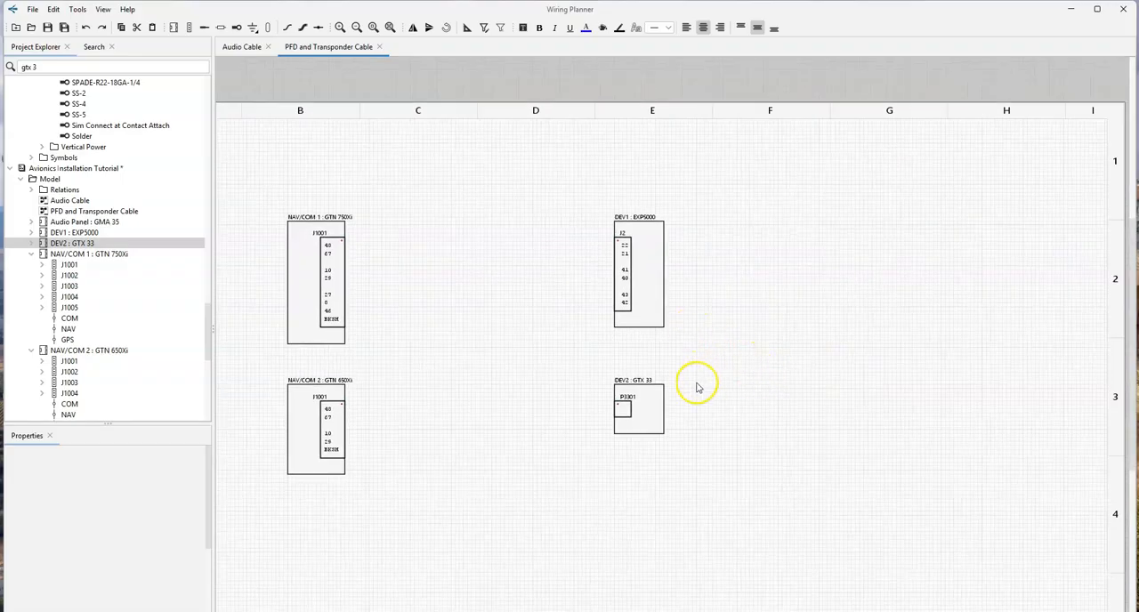
- Show contacts 22, 23 and 51 on the GTX 33's P3301 connector
{"action": "right_click", "coordinate": [622, 408]}
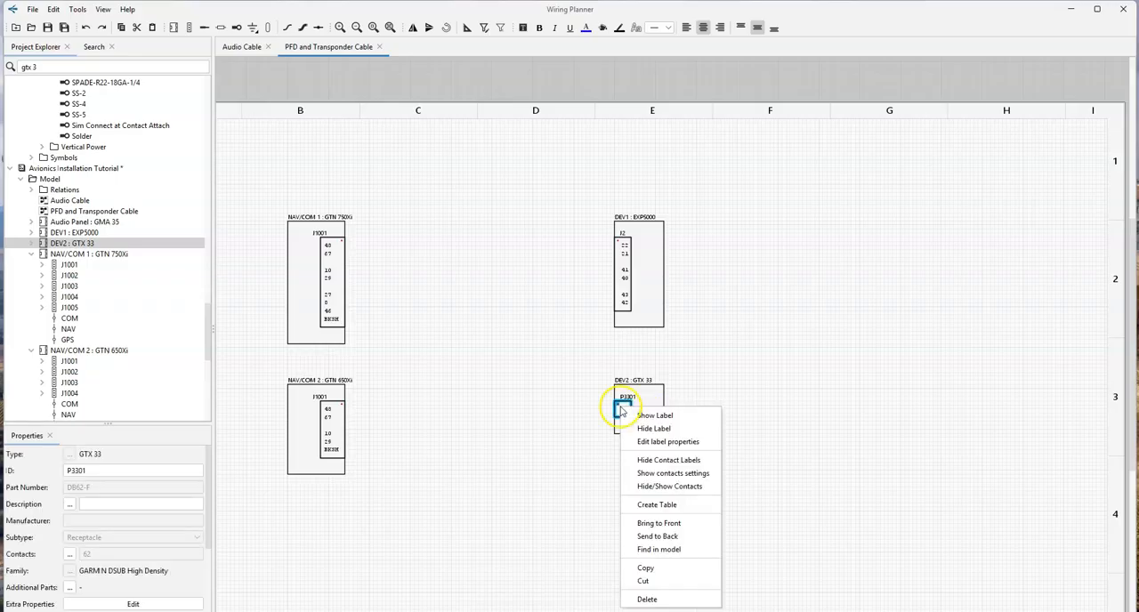
{"action": "left_click", "coordinate": [647, 487]}
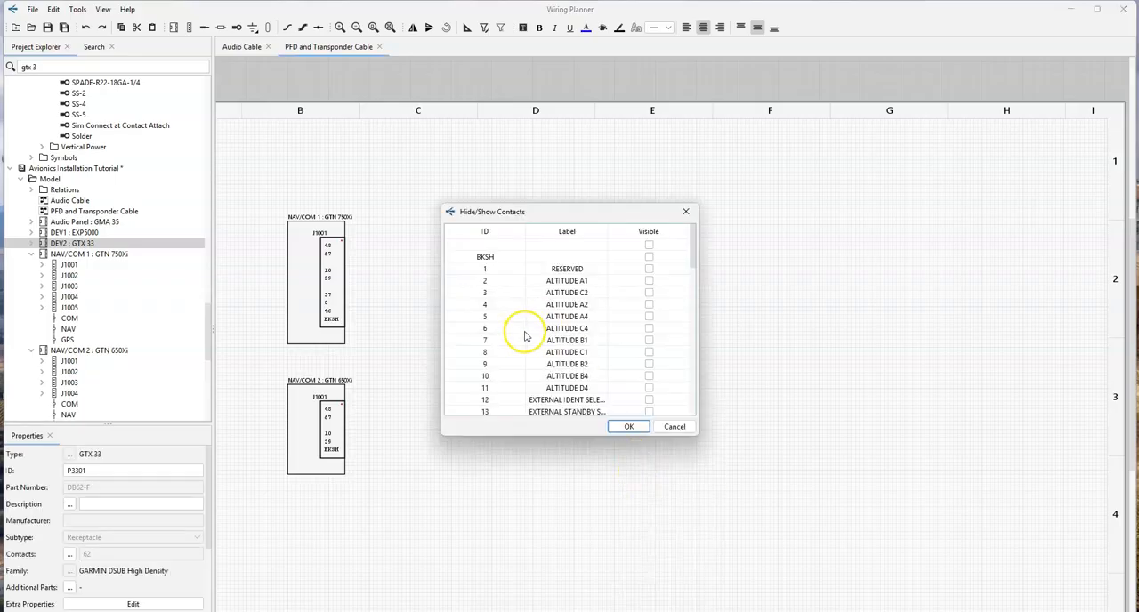
{"action": "scroll", "coordinate": [641, 292], "scroll_direction": "down", "scroll_amount": 7}
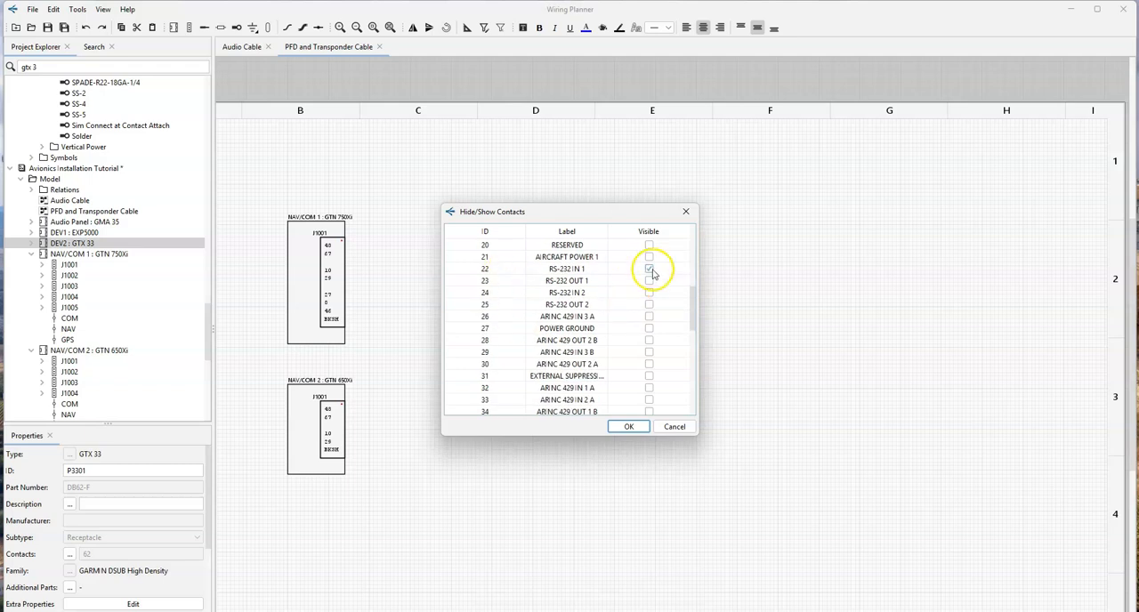
{"action": "scroll", "coordinate": [639, 316], "scroll_direction": "down", "scroll_amount": 8}
{"action": "scroll", "coordinate": [637, 330], "scroll_direction": "down", "scroll_amount": 1}
{"action": "left_click", "coordinate": [648, 293]}
{"action": "left_click", "coordinate": [637, 427]}
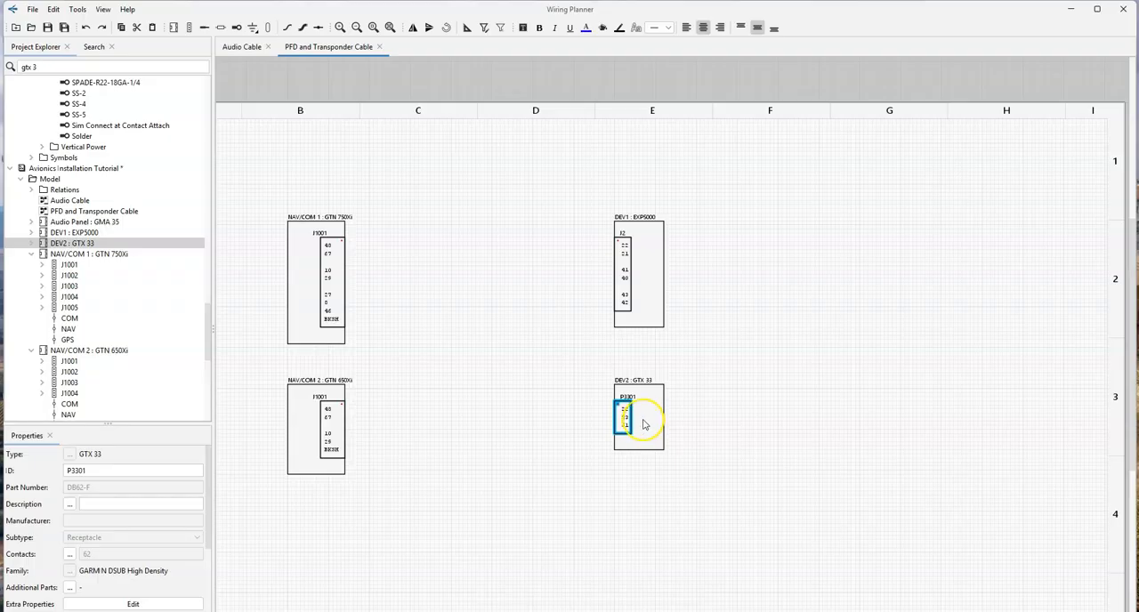
- Move contact 23 above contact 22 on the GTX 33's P3301 connector
{"action": "left_click", "coordinate": [623, 417]}
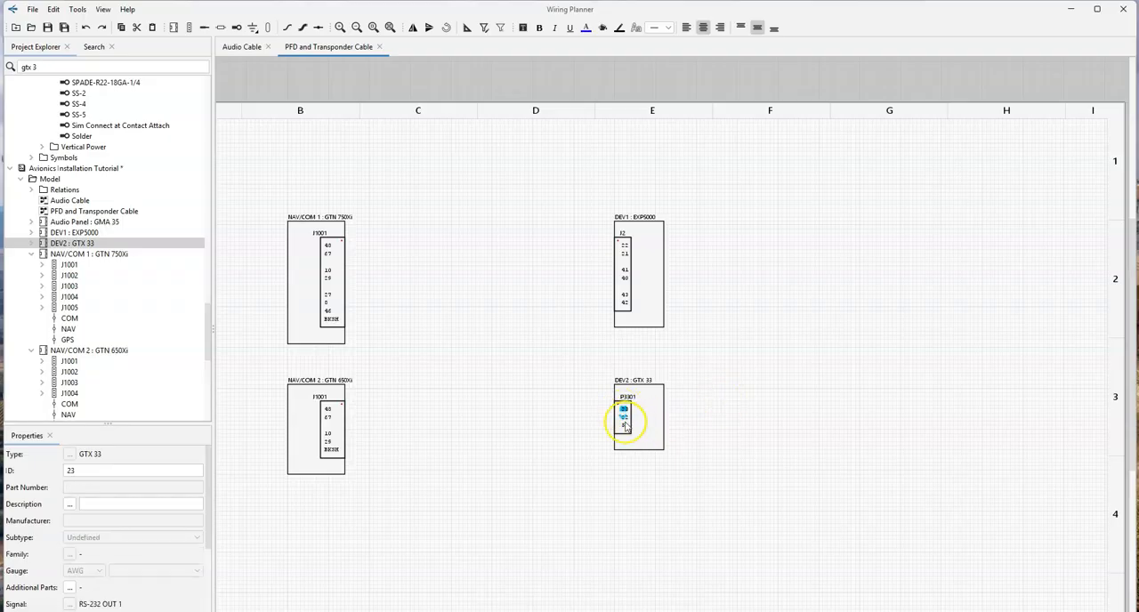
{"action": "scroll", "coordinate": [633, 414], "scroll_direction": "up", "scroll_amount": 5}
{"action": "left_click", "coordinate": [653, 320]}
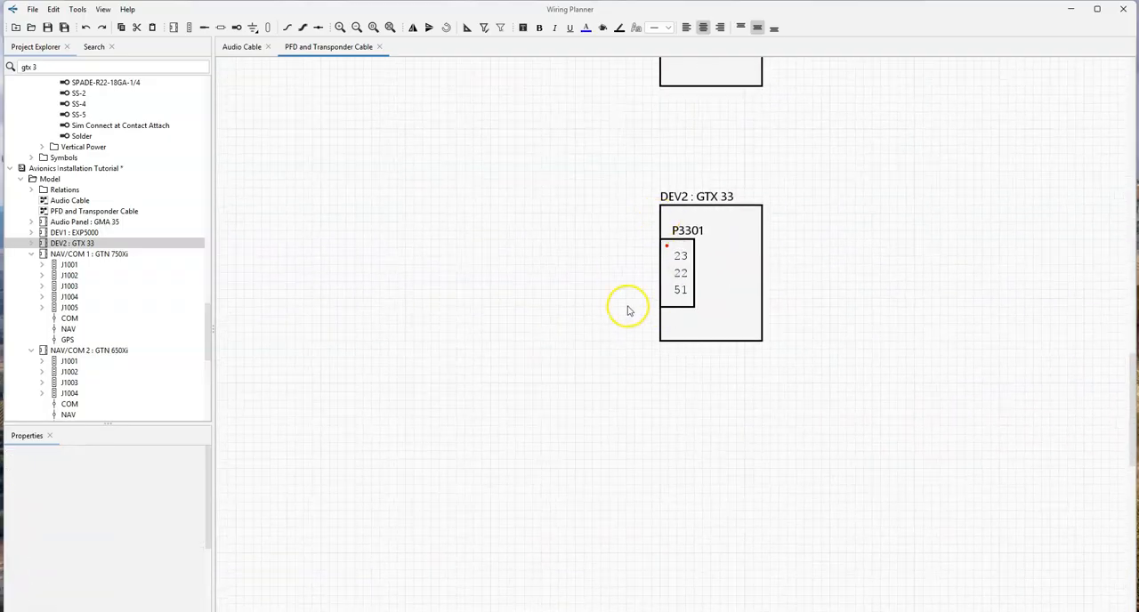
{"action": "scroll", "coordinate": [540, 277], "scroll_direction": "down", "scroll_amount": 5}
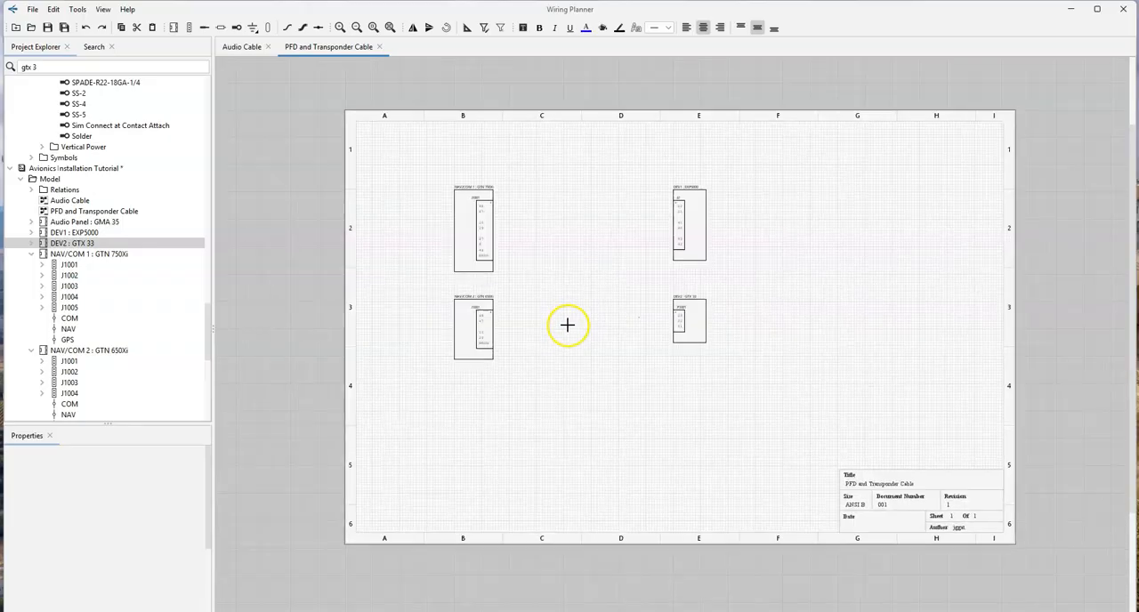
{"action": "middle_click_drag", "start_coordinate": [567, 324], "coordinate": [565, 345]}
{"action": "left_click", "coordinate": [487, 256]}
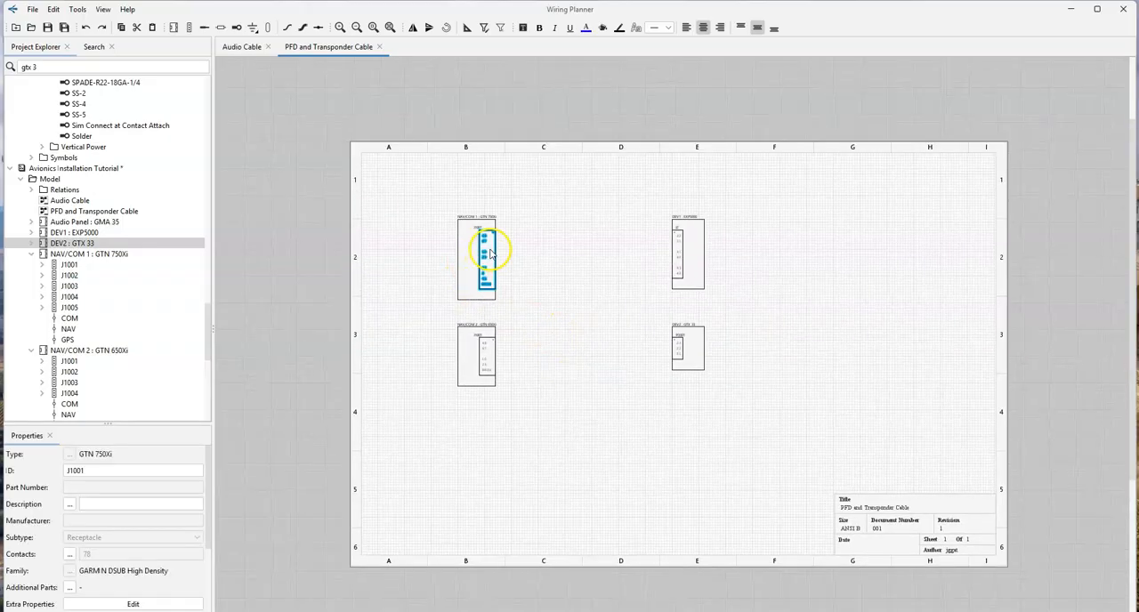
{"action": "scroll", "coordinate": [112, 279], "scroll_direction": "up", "scroll_amount": 15}
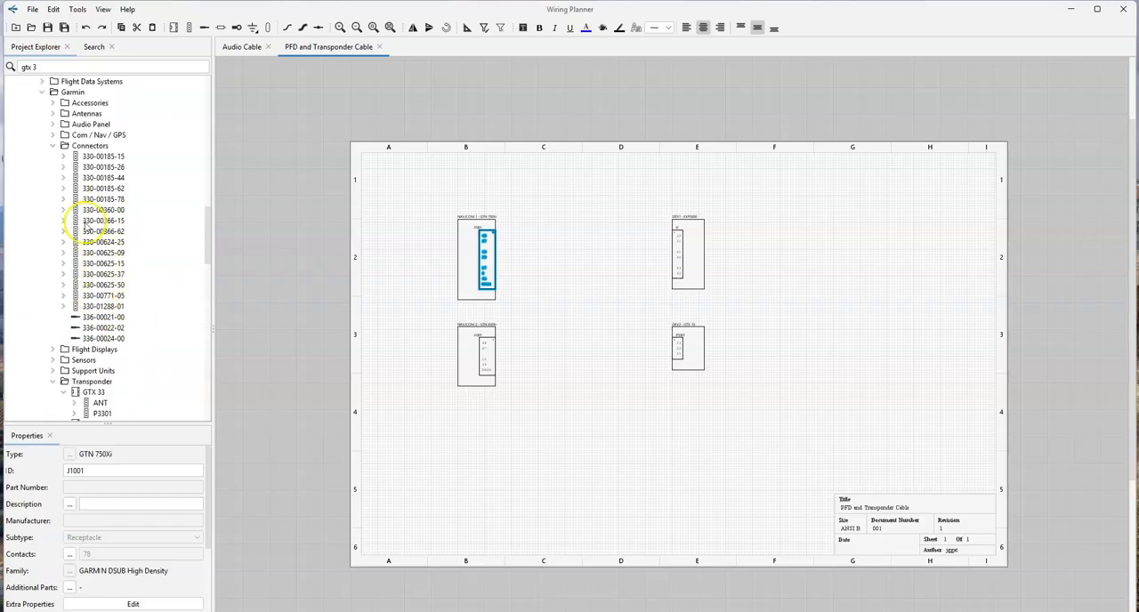
{"action": "left_click_drag", "start_coordinate": [103, 200], "coordinate": [493, 255]}
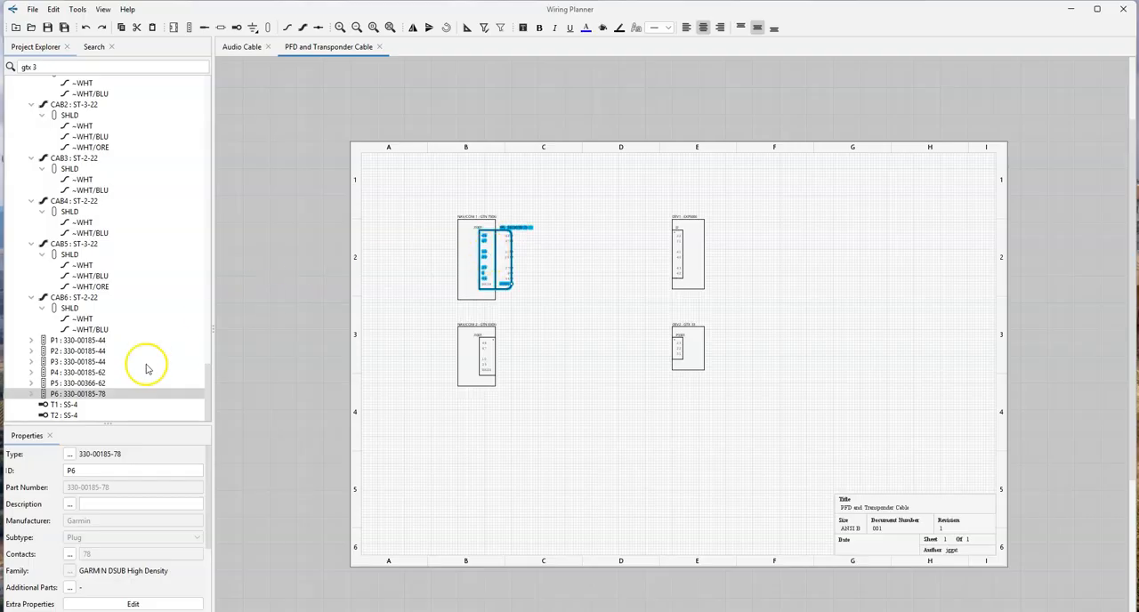
{"action": "right_click", "coordinate": [98, 393]}
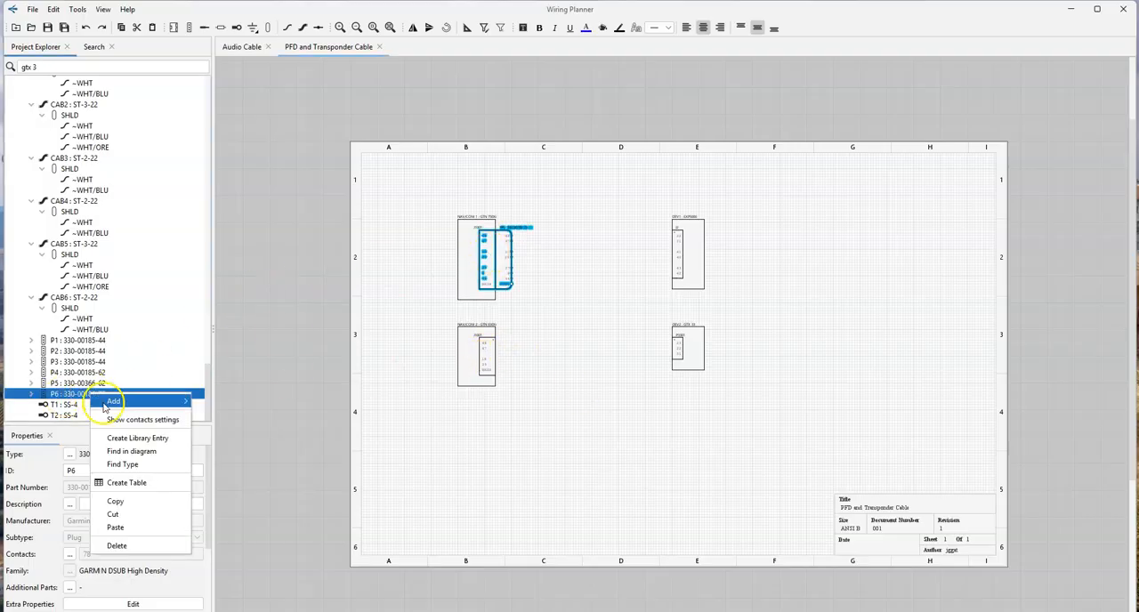
{"action": "left_click", "coordinate": [142, 501]}
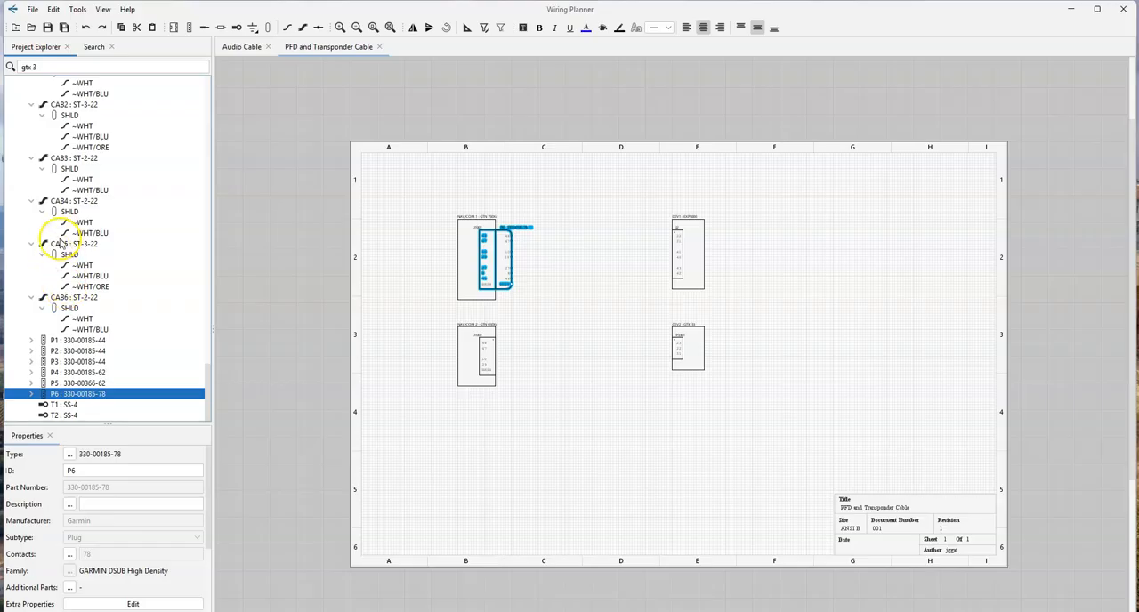
{"action": "key", "text": "ctrl+v"}
{"action": "left_click_drag", "start_coordinate": [70, 407], "coordinate": [494, 360]}
{"action": "left_click", "coordinate": [677, 243]}
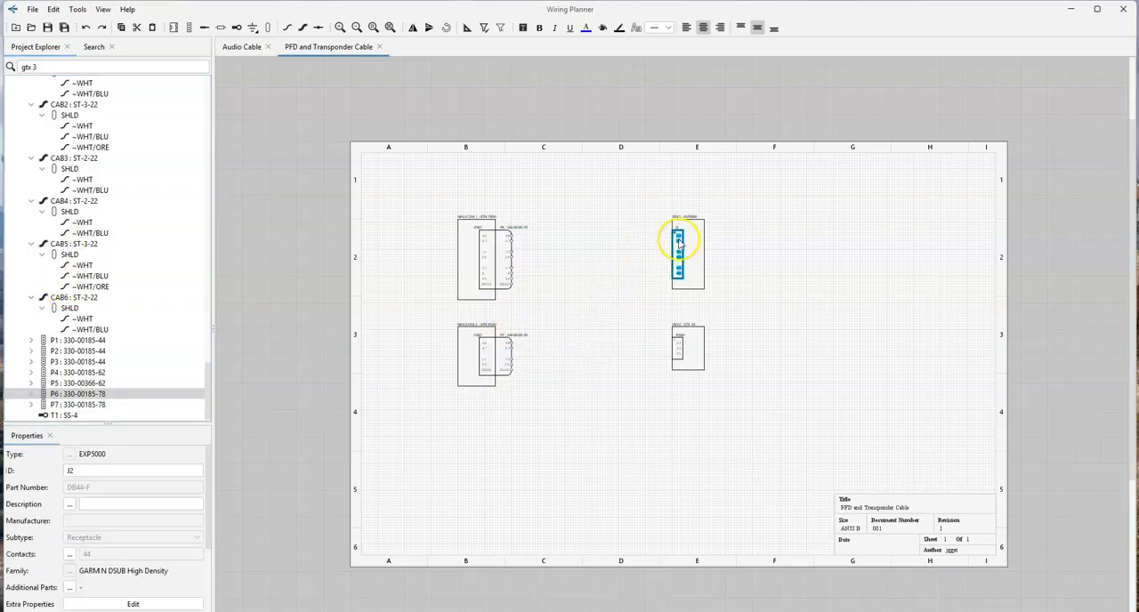
{"action": "scroll", "coordinate": [677, 238], "scroll_direction": "up", "scroll_amount": 4}
{"action": "left_click_drag", "start_coordinate": [791, 221], "coordinate": [811, 244]}
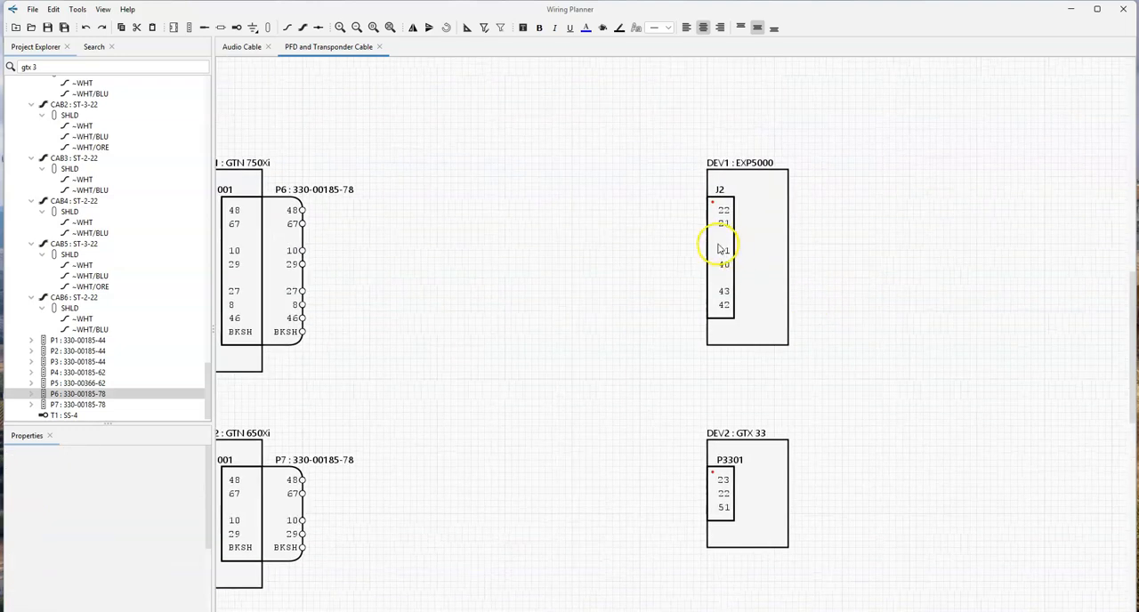
{"action": "left_click", "coordinate": [707, 254]}
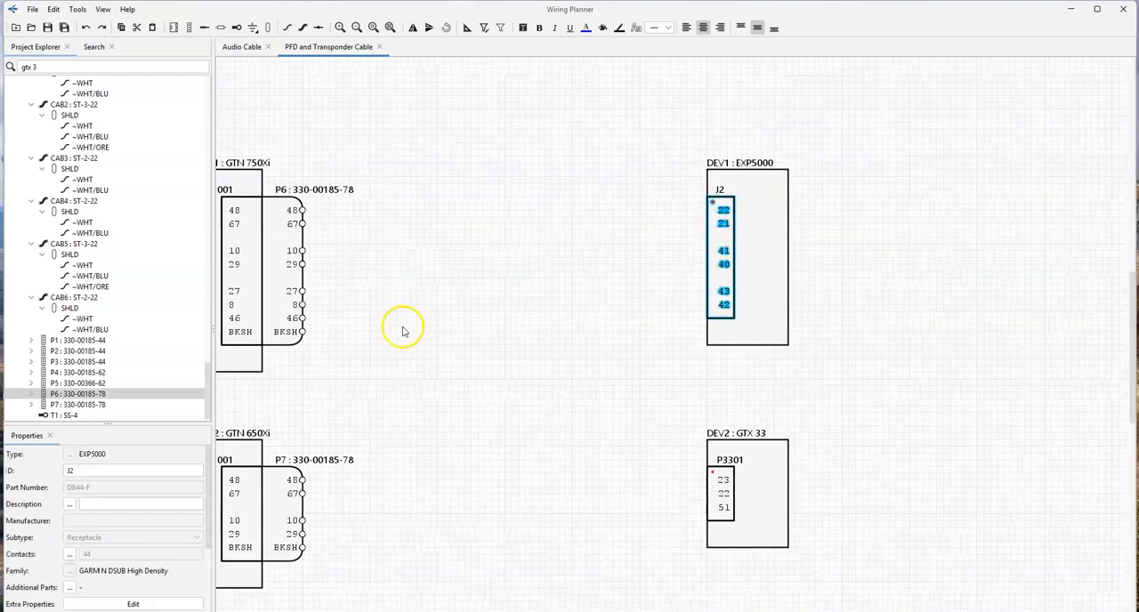
{"action": "left_click", "coordinate": [89, 351]}
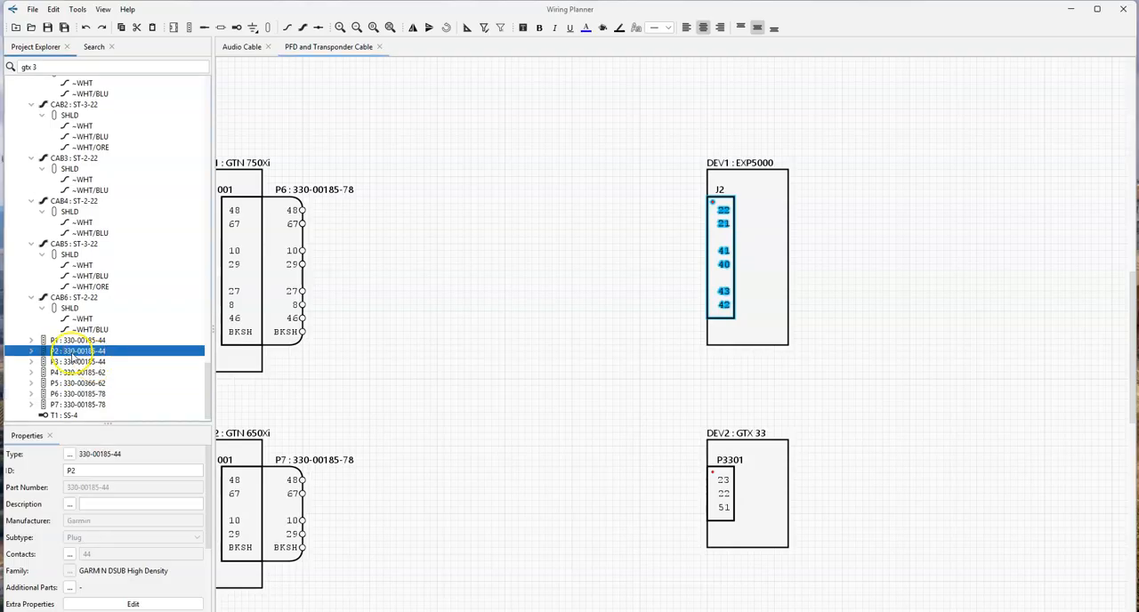
{"action": "left_click_drag", "start_coordinate": [98, 363], "coordinate": [689, 258]}
{"action": "left_click", "coordinate": [527, 282]}
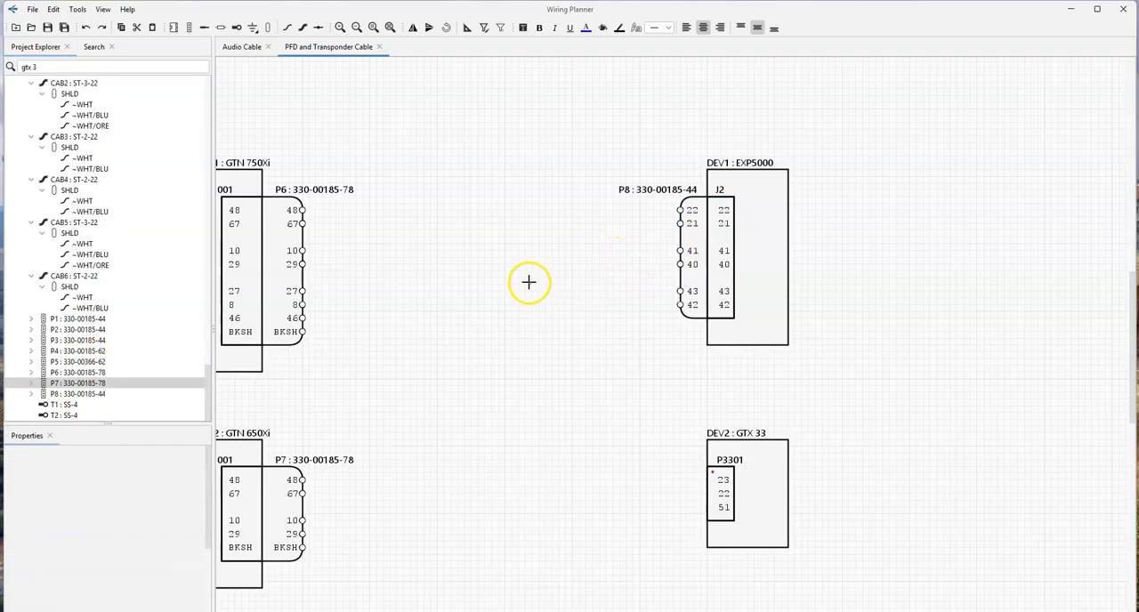
- Check the GTX 33 P3301 connector's family and contact count, and search the project and library for "-62" plugs
{"action": "left_click", "coordinate": [723, 491]}
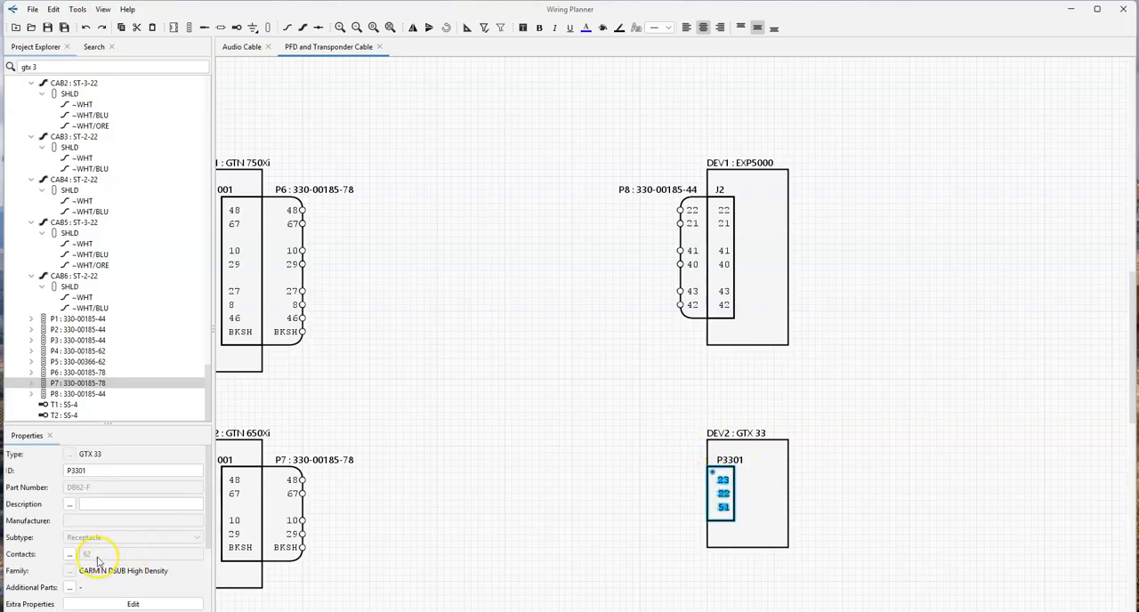
{"action": "left_click_drag", "start_coordinate": [209, 385], "coordinate": [207, 100]}
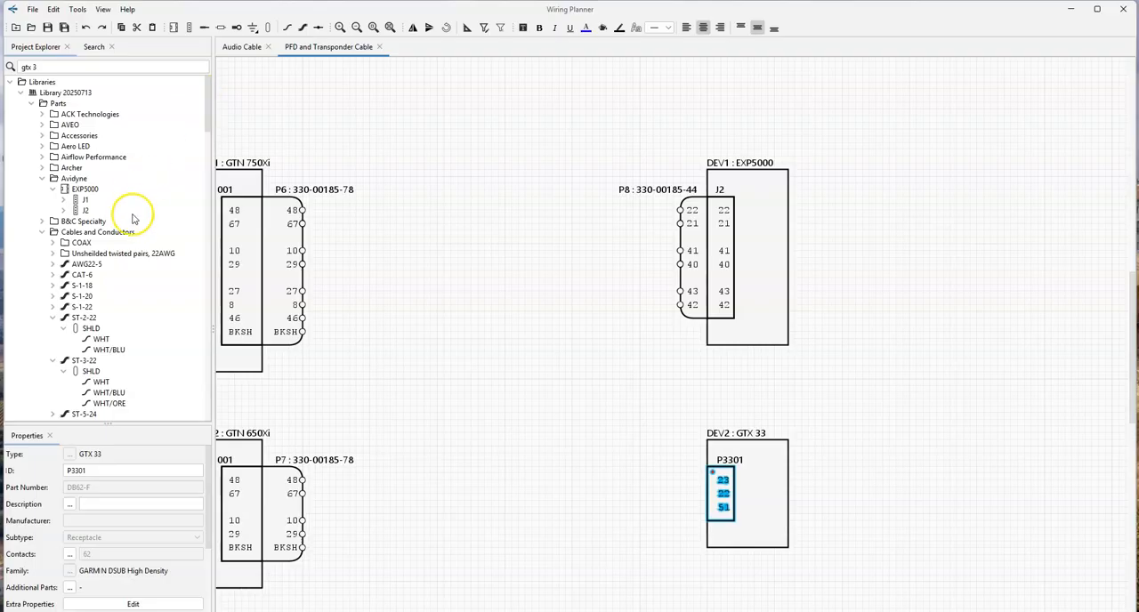
{"action": "scroll", "coordinate": [134, 225], "scroll_direction": "down", "scroll_amount": 6}
{"action": "scroll", "coordinate": [79, 254], "scroll_direction": "down", "scroll_amount": 10}
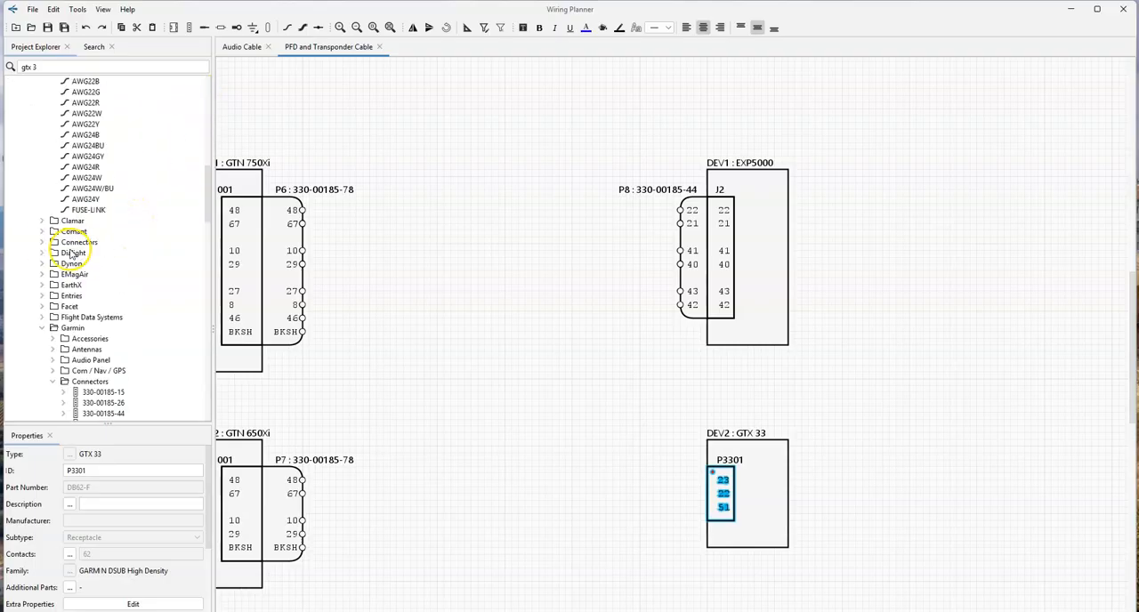
{"action": "left_click", "coordinate": [103, 263]}
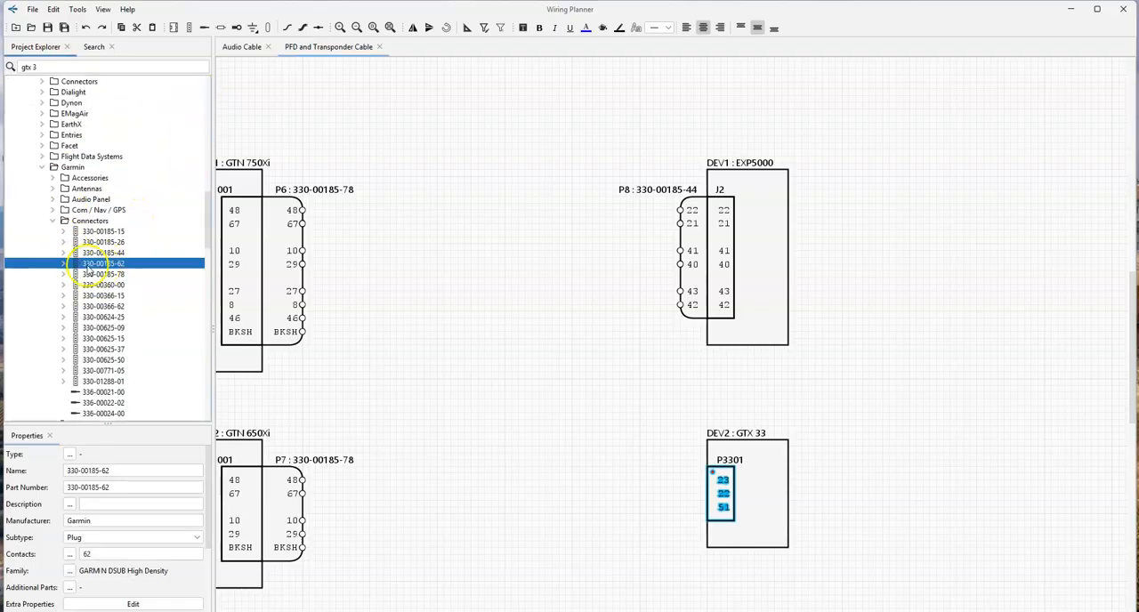
{"action": "left_click", "coordinate": [125, 156]}
{"action": "left_click_drag", "start_coordinate": [210, 230], "coordinate": [208, 409]}
{"action": "left_click", "coordinate": [25, 63]}
{"action": "type", "text": "-62"}
{"action": "key", "text": "Return"}
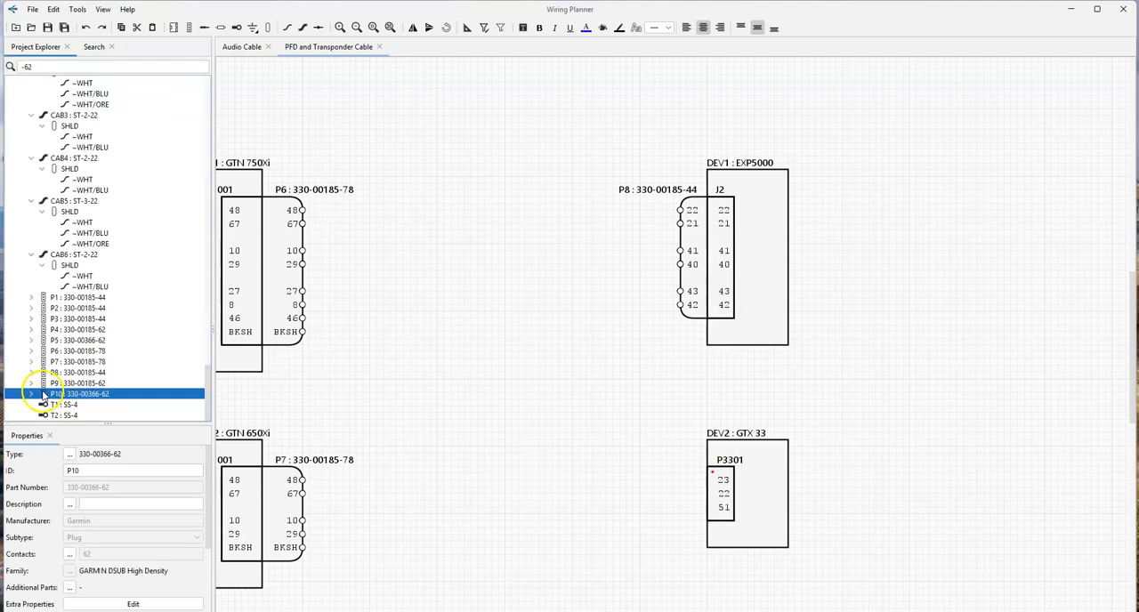
{"action": "key", "text": "Delete"}
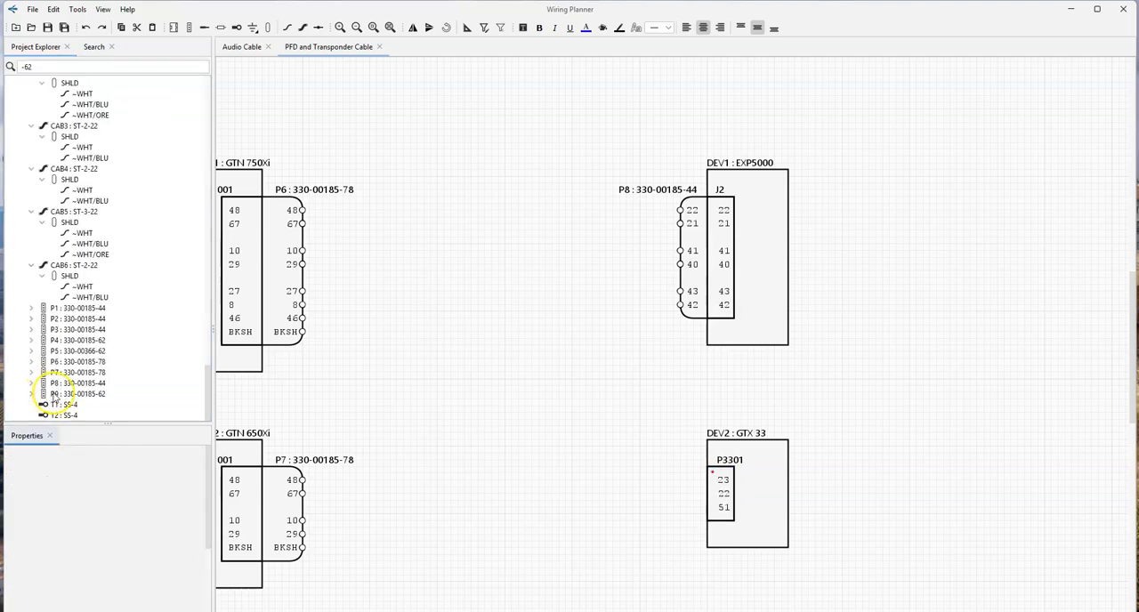
{"action": "left_click", "coordinate": [44, 394]}
{"action": "left_click_drag", "start_coordinate": [44, 399], "coordinate": [735, 501]}
{"action": "left_click", "coordinate": [613, 504]}
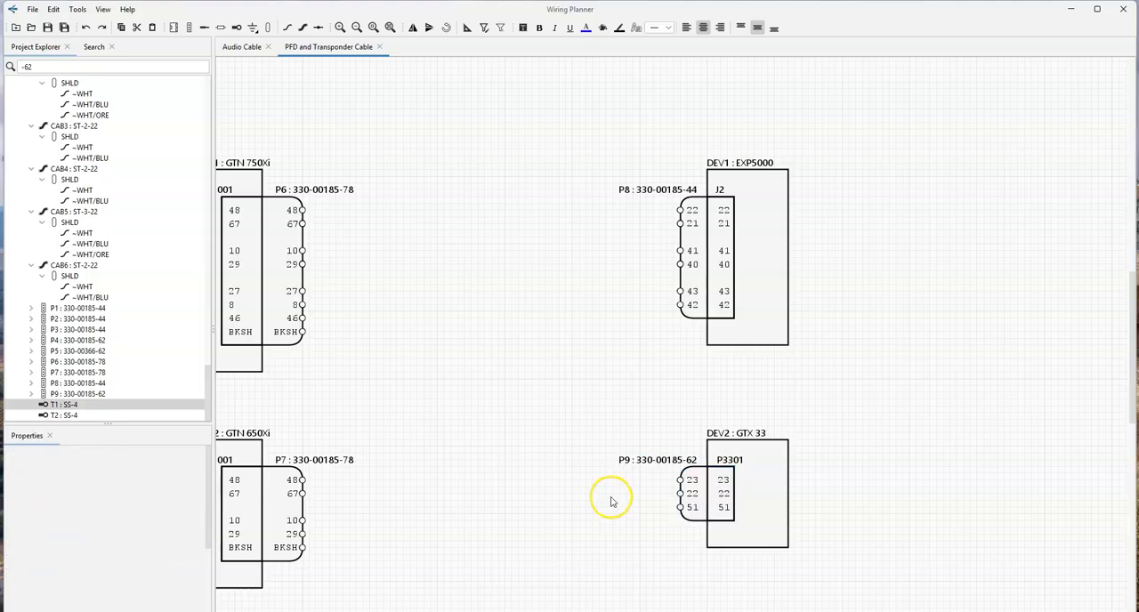
- Wire NAV/COM 1 plug contacts 48 and 67 to EXP5000 plug contacts 22 and 21 with cable CAB7's WHT and WHT/BLU conductors
{"action": "scroll", "coordinate": [575, 323], "scroll_direction": "down", "scroll_amount": 3}
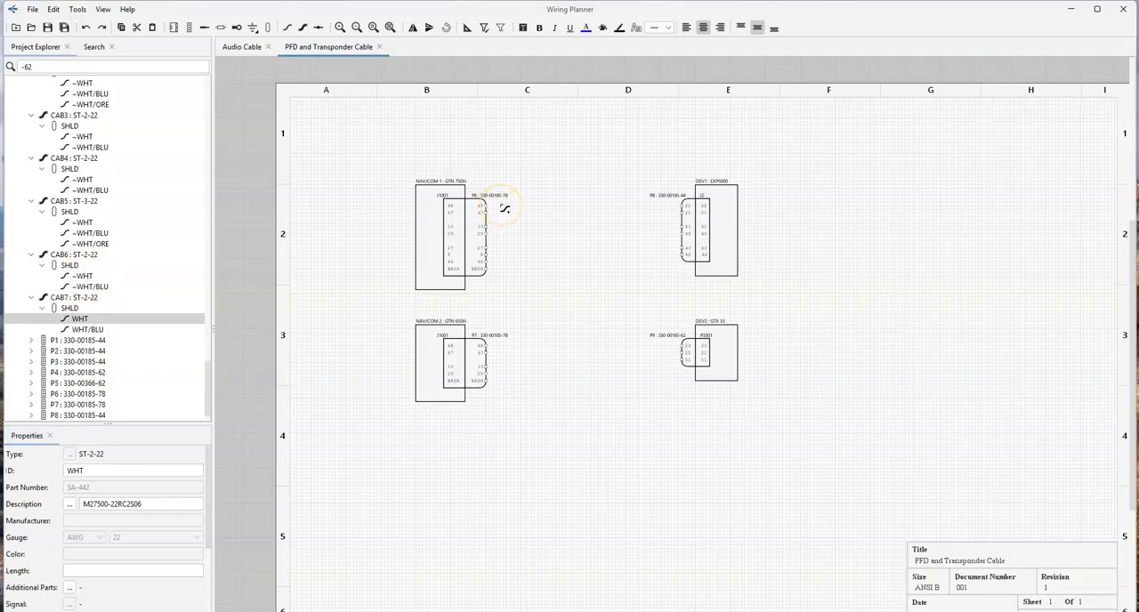
{"action": "left_click", "coordinate": [487, 206]}
{"action": "left_click", "coordinate": [684, 207]}
{"action": "left_click", "coordinate": [539, 224]}
{"action": "scroll", "coordinate": [550, 188], "scroll_direction": "up", "scroll_amount": 3}
{"action": "scroll", "coordinate": [549, 188], "scroll_direction": "up", "scroll_amount": 2}
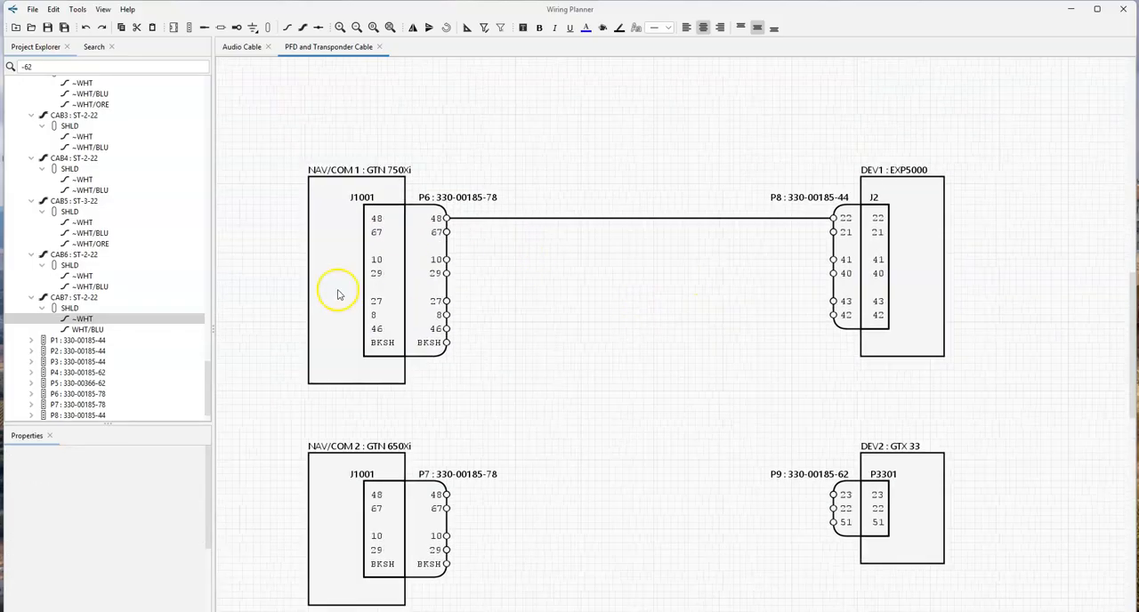
{"action": "left_click", "coordinate": [147, 329]}
{"action": "left_click", "coordinate": [446, 232]}
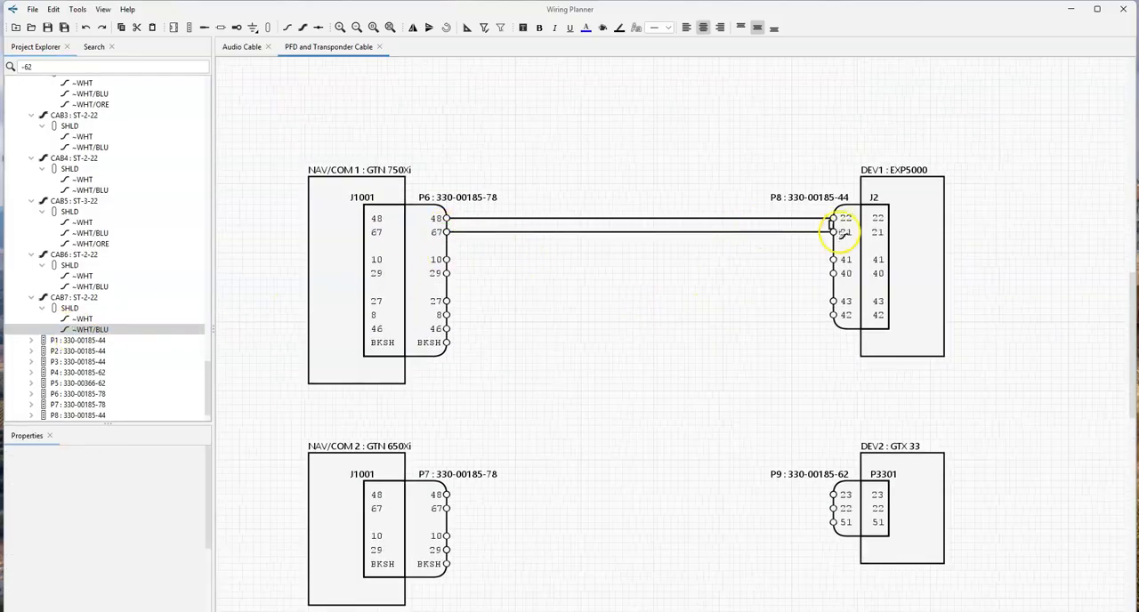
{"action": "left_click", "coordinate": [834, 233]}
{"action": "left_click", "coordinate": [557, 276]}
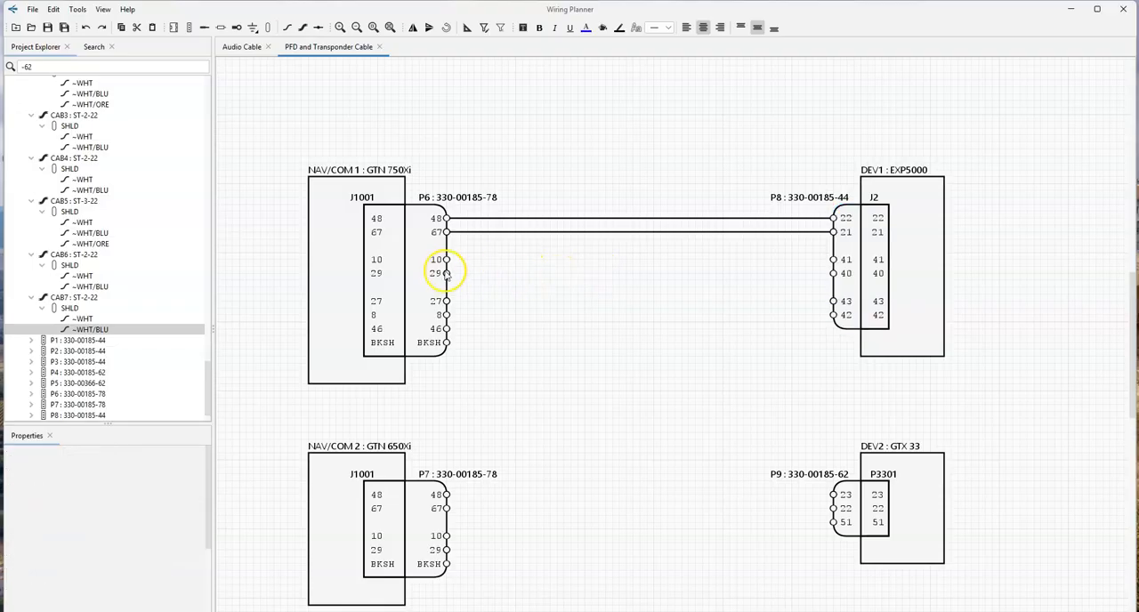
- Duplicate the ST-2-22 cable CAB7 twice in the project
{"action": "left_click", "coordinate": [75, 297]}
{"action": "key", "text": "ctrl+d"}
{"action": "left_click", "coordinate": [77, 298]}
{"action": "key", "text": "ctrl+d"}
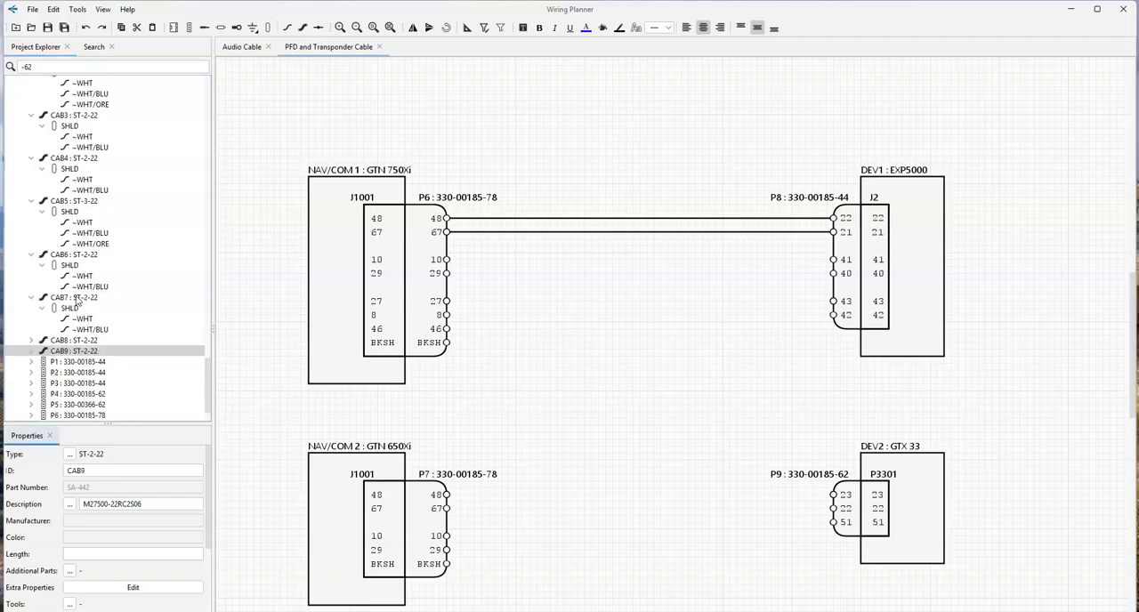
- Wire NAV/COM 1 plug contacts 10 and 29 to EXP5000 plug contacts 41 and 40 with cable CAB8's WHT and WHT/BLU conductors
{"action": "left_click", "coordinate": [77, 341]}
{"action": "left_click", "coordinate": [31, 341]}
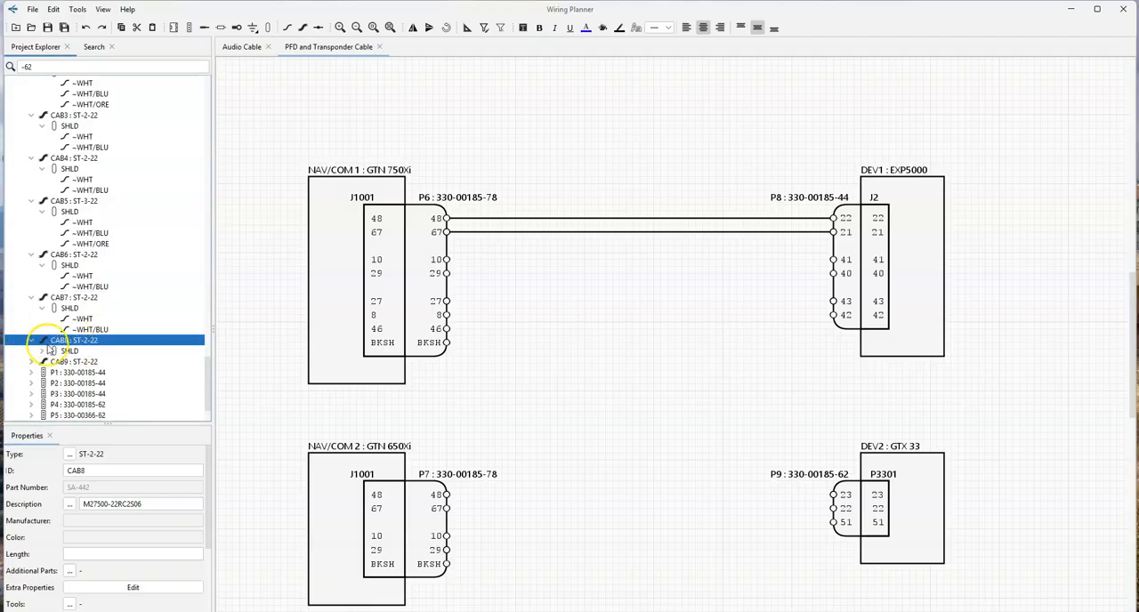
{"action": "left_click", "coordinate": [42, 353]}
{"action": "left_click_drag", "start_coordinate": [79, 361], "coordinate": [448, 259]}
{"action": "left_click", "coordinate": [834, 260]}
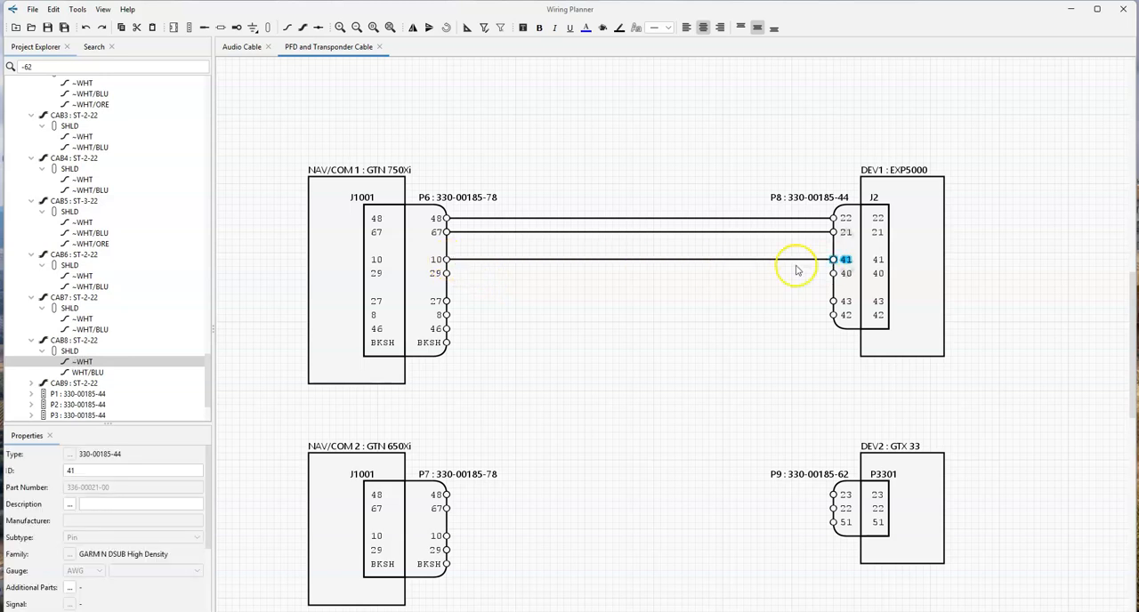
{"action": "left_click_drag", "start_coordinate": [85, 373], "coordinate": [447, 273]}
{"action": "left_click", "coordinate": [838, 274]}
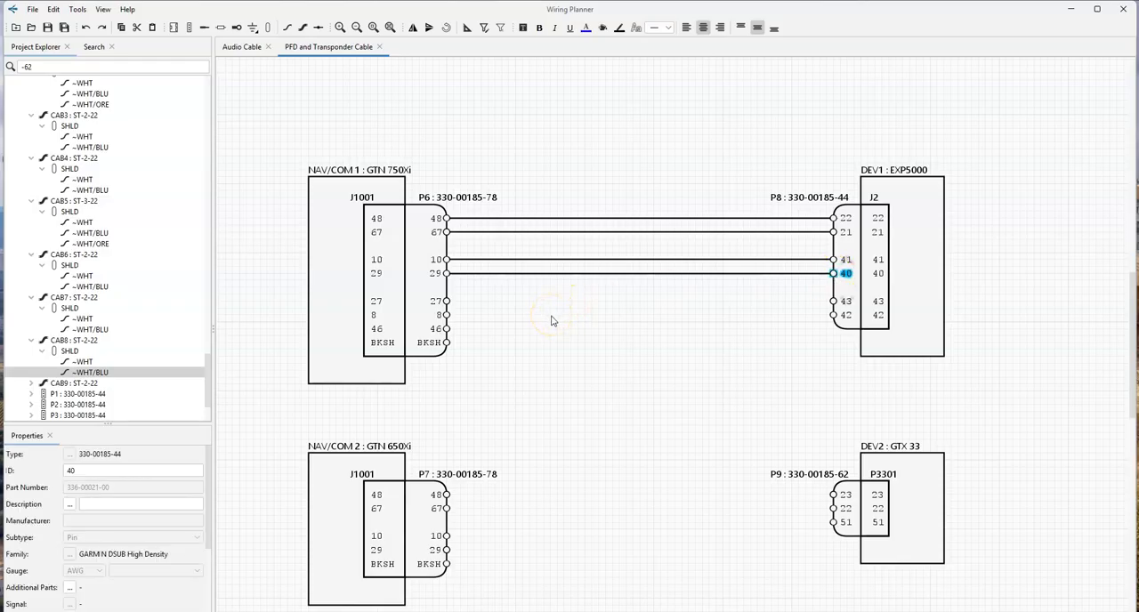
- Duplicate the ST-3-22 cable CAB5 in the project and expand the copy's shielded conductors
{"action": "left_click", "coordinate": [76, 203]}
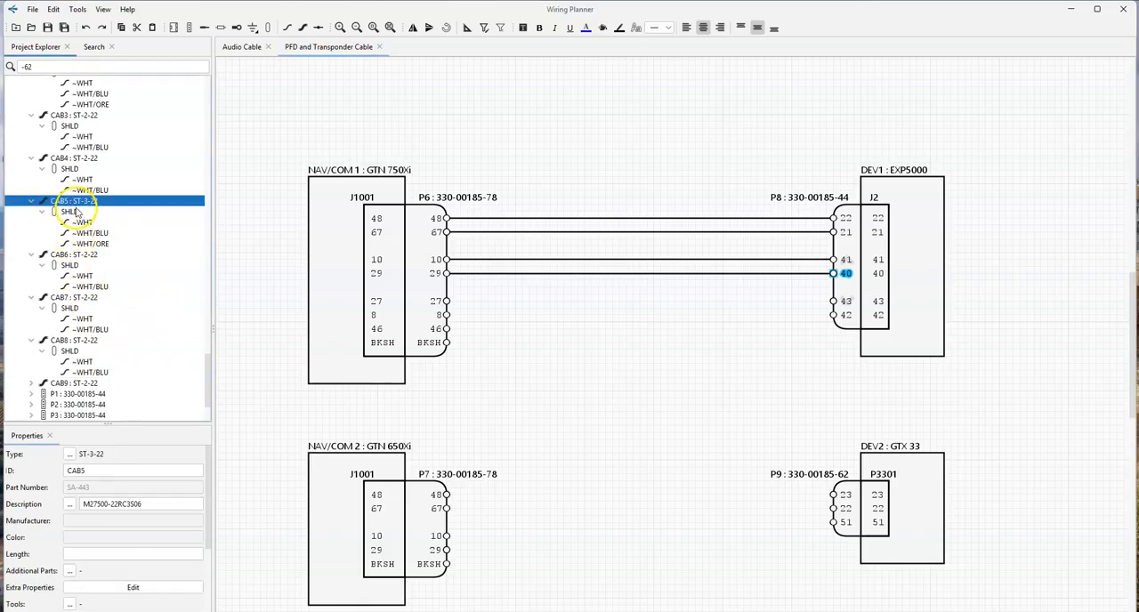
{"action": "key", "text": "ctrl+v"}
{"action": "left_click", "coordinate": [32, 394]}
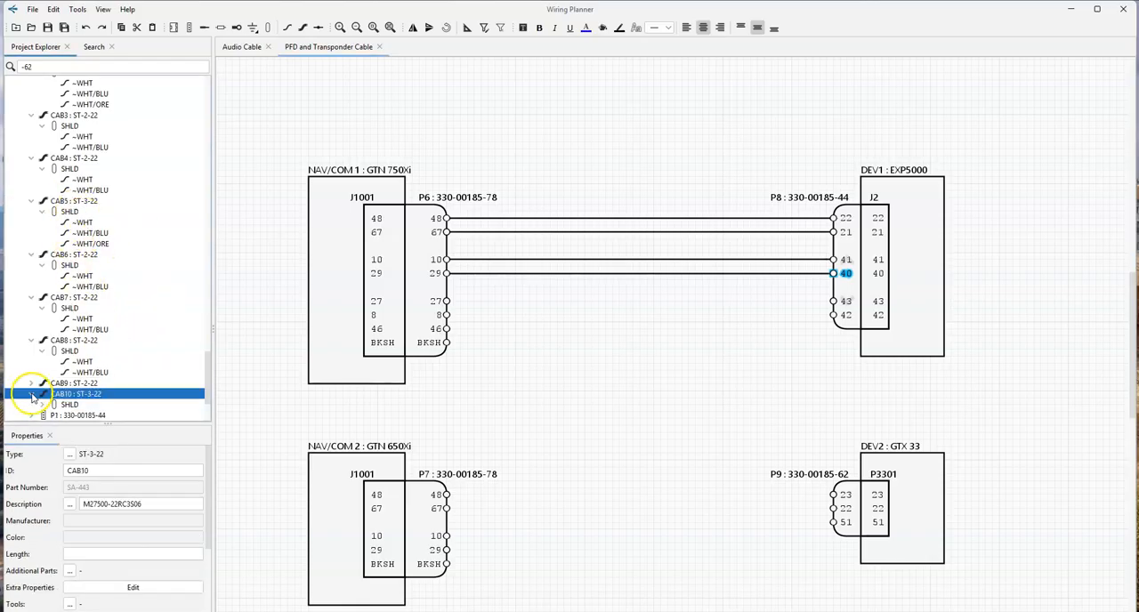
{"action": "left_click", "coordinate": [42, 406]}
- Wire NAV/COM 1 plug contacts 27, 8 and 46 to GTX 33 plug contacts 23, 22 and 51 with CAB10's WHT, WHT/BLU and WHT/ORE conductors
{"action": "scroll", "coordinate": [71, 400], "scroll_direction": "down", "scroll_amount": 2}
{"action": "mouse_move", "coordinate": [85, 339]}
{"action": "left_mouse_down"}
{"action": "mouse_move", "coordinate": [452, 299]}
{"action": "mouse_move", "coordinate": [837, 307]}
{"action": "mouse_move", "coordinate": [646, 336]}
{"action": "mouse_move", "coordinate": [674, 467]}
{"action": "mouse_move", "coordinate": [834, 494]}
{"action": "left_mouse_up"}
{"action": "left_click_drag", "start_coordinate": [77, 359], "coordinate": [834, 508]}
{"action": "left_click_drag", "start_coordinate": [88, 359], "coordinate": [839, 523]}
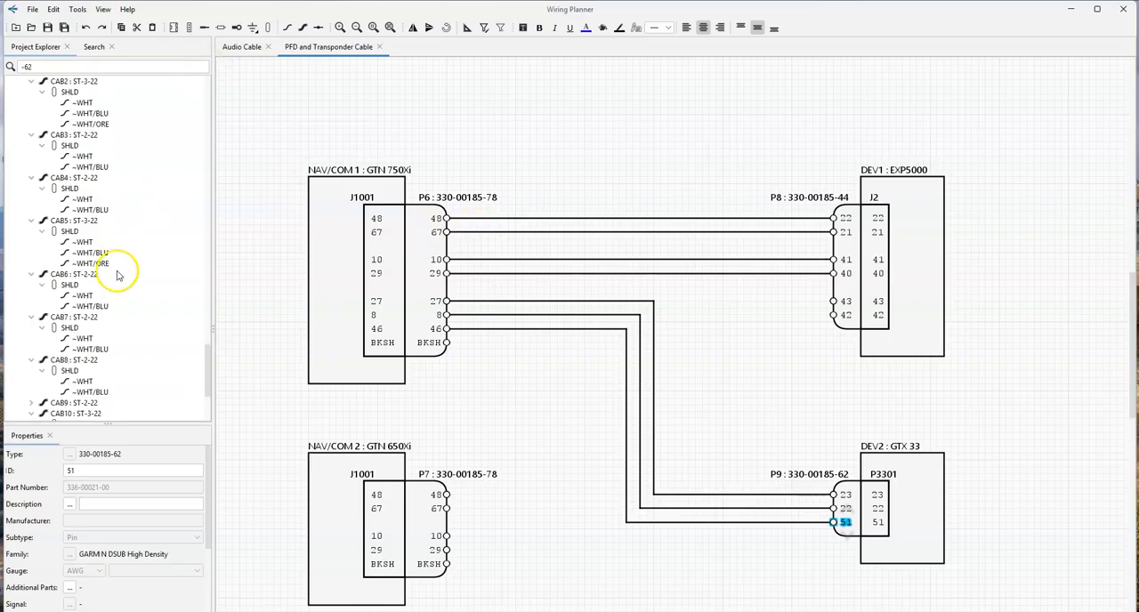
- Duplicate the SS-4 splice T1 twice in the project
{"action": "scroll", "coordinate": [116, 277], "scroll_direction": "down", "scroll_amount": 2}
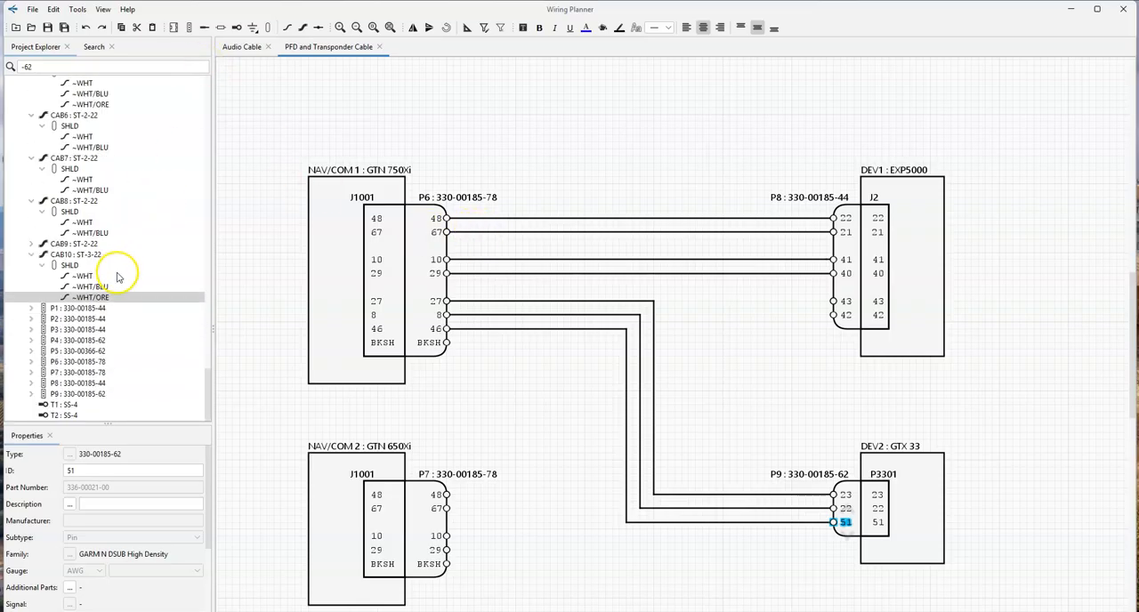
{"action": "left_click", "coordinate": [64, 405]}
{"action": "key", "text": "ctrl+v"}
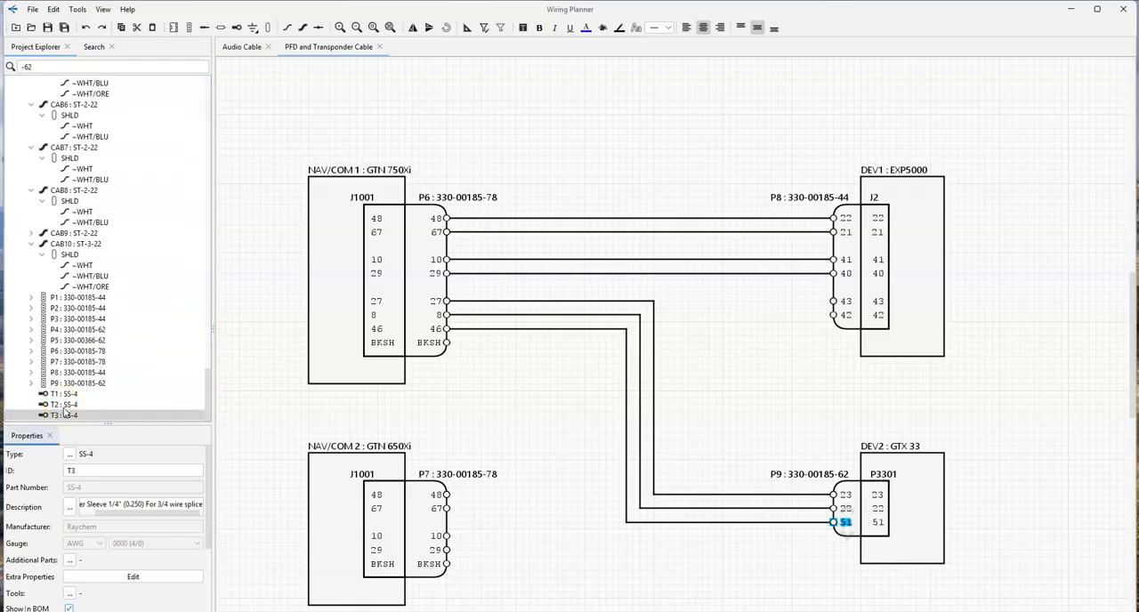
{"action": "left_click", "coordinate": [68, 416]}
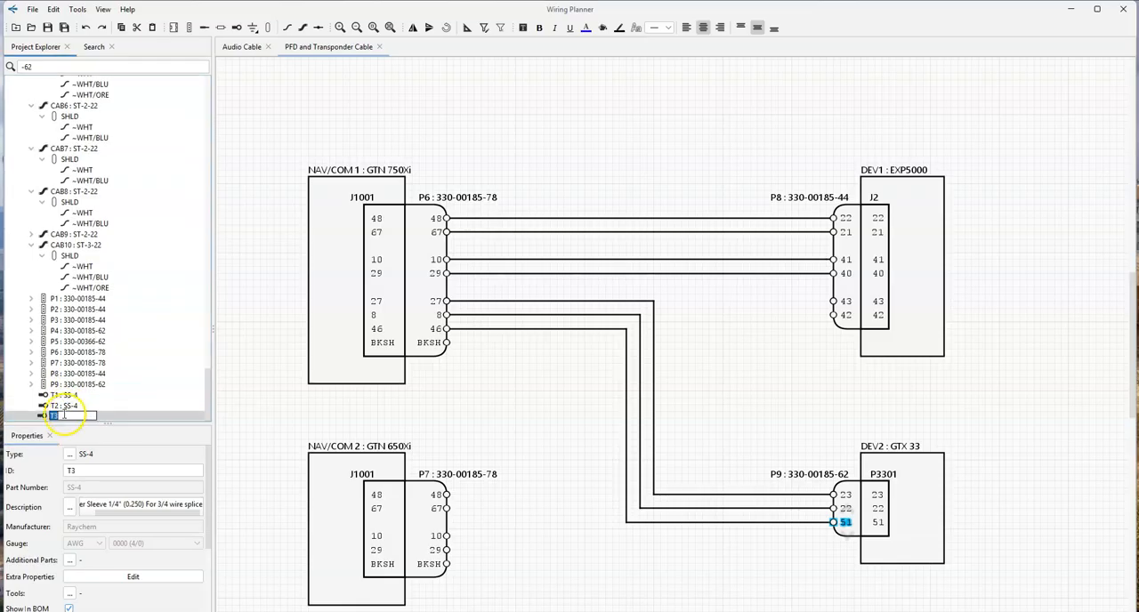
{"action": "left_click", "coordinate": [71, 394]}
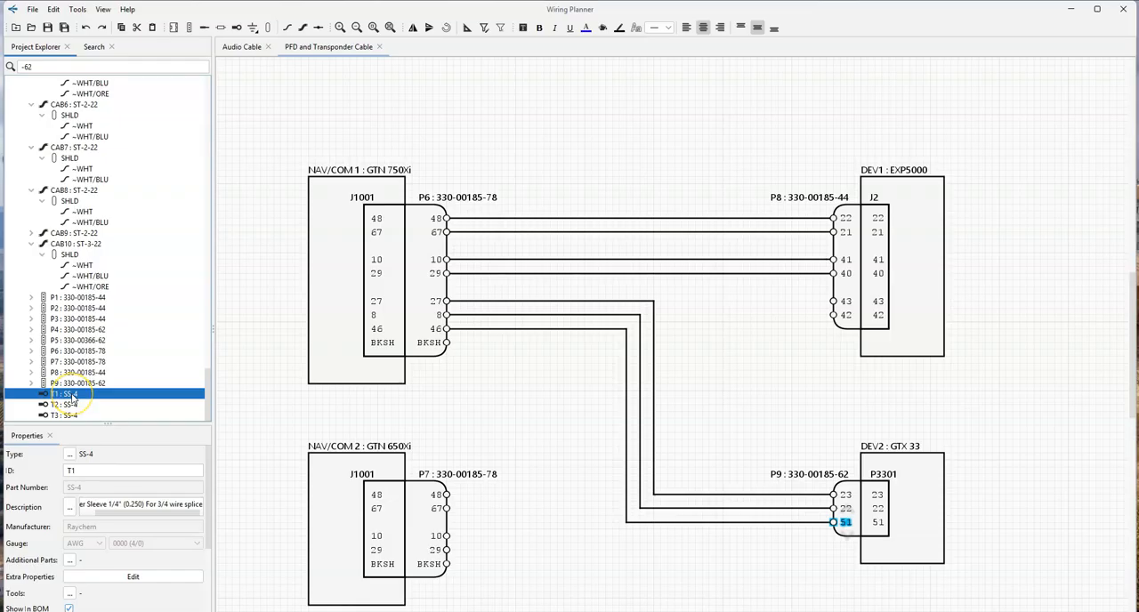
{"action": "key", "text": "ctrl+v"}
{"action": "left_click", "coordinate": [67, 404]}
- Place splices T3 and T4, slightly staggered, on the wires from NAV/COM 1 plug contacts 48 and 67
{"action": "mouse_move", "coordinate": [51, 405]}
{"action": "left_mouse_down"}
{"action": "mouse_move", "coordinate": [466, 221]}
{"action": "mouse_move", "coordinate": [480, 227]}
{"action": "left_mouse_up"}
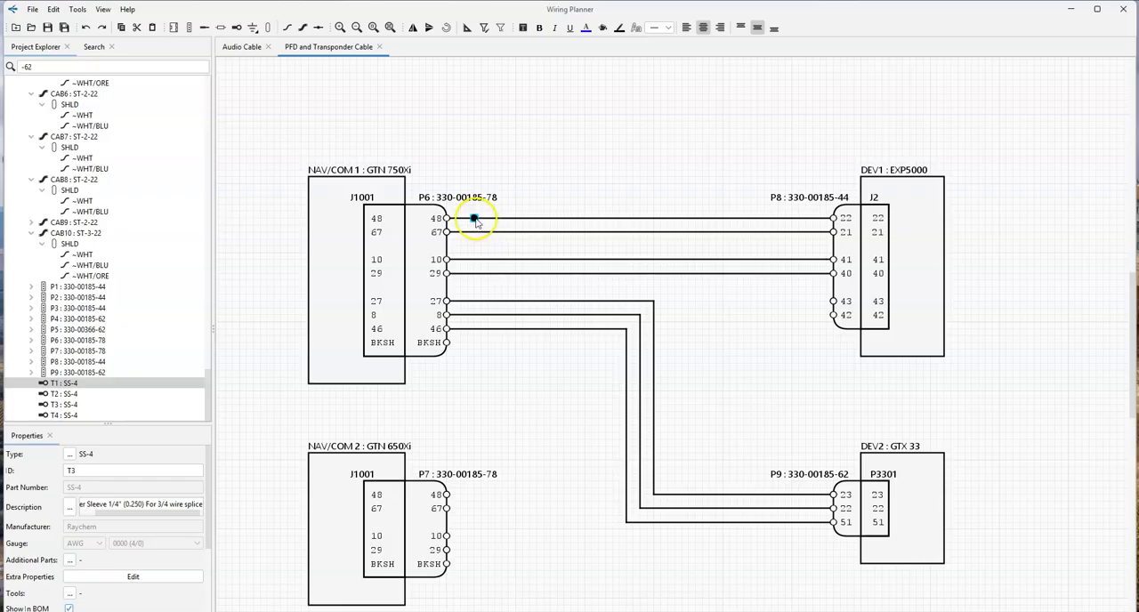
{"action": "left_click_drag", "start_coordinate": [486, 224], "coordinate": [502, 216]}
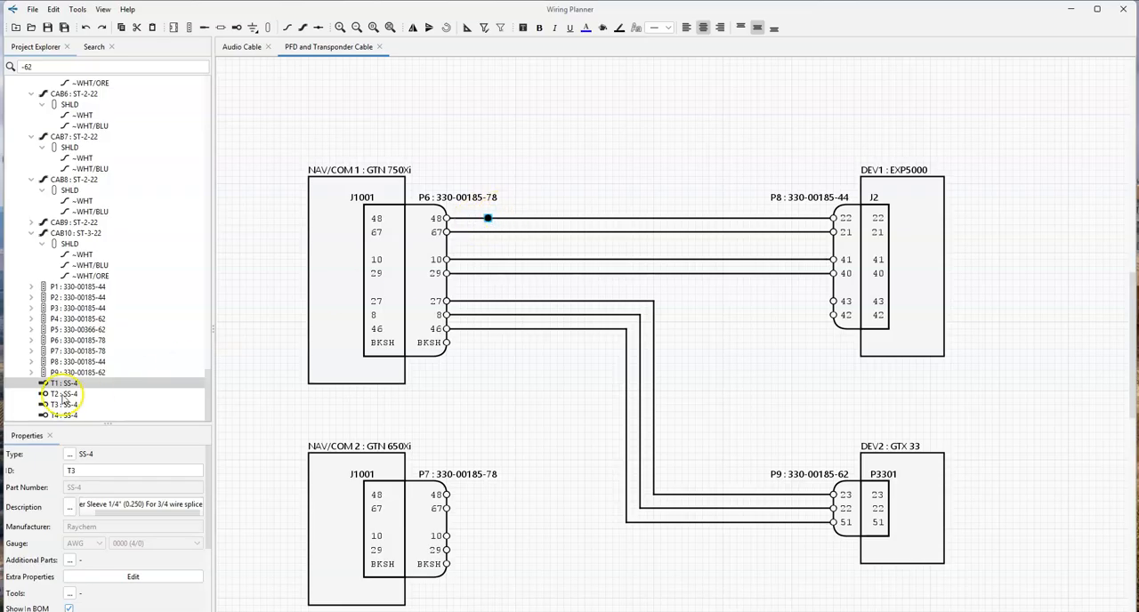
{"action": "mouse_move", "coordinate": [65, 394]}
{"action": "left_mouse_down"}
{"action": "mouse_move", "coordinate": [483, 244]}
{"action": "mouse_move", "coordinate": [501, 226]}
{"action": "mouse_move", "coordinate": [505, 240]}
{"action": "left_mouse_up"}
- Reattach the NAV/COM 1 end of CAB7's WHT/BLU conductor from contact 67 to splice T4, keeping its run to EXP5000 contact 21 straight
{"action": "left_click", "coordinate": [476, 234]}
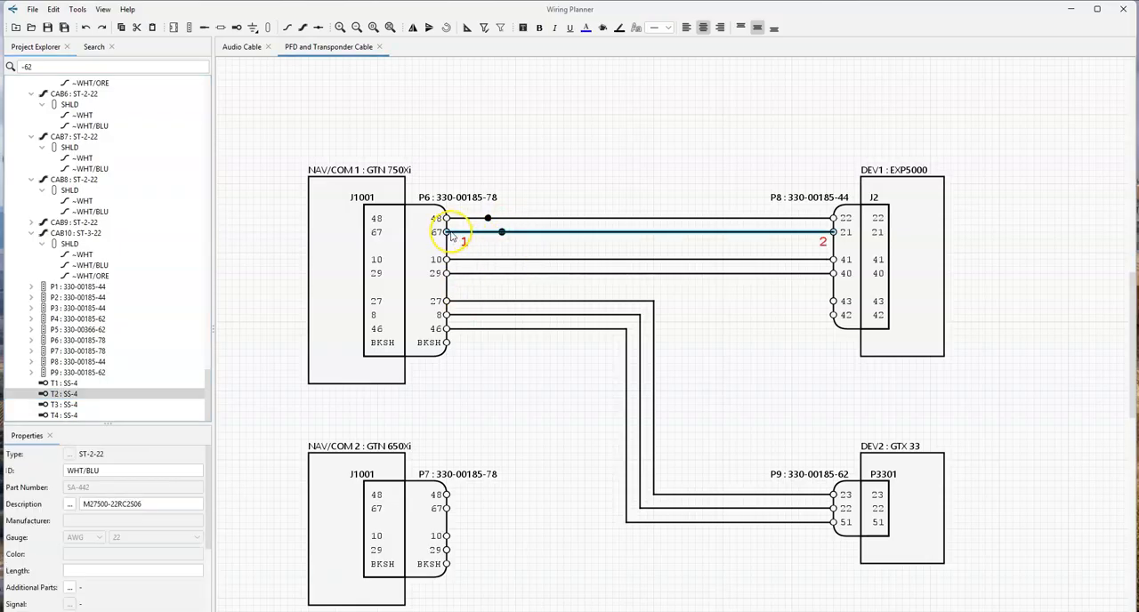
{"action": "left_click", "coordinate": [457, 233]}
{"action": "left_click", "coordinate": [502, 234]}
{"action": "key", "text": "Delete"}
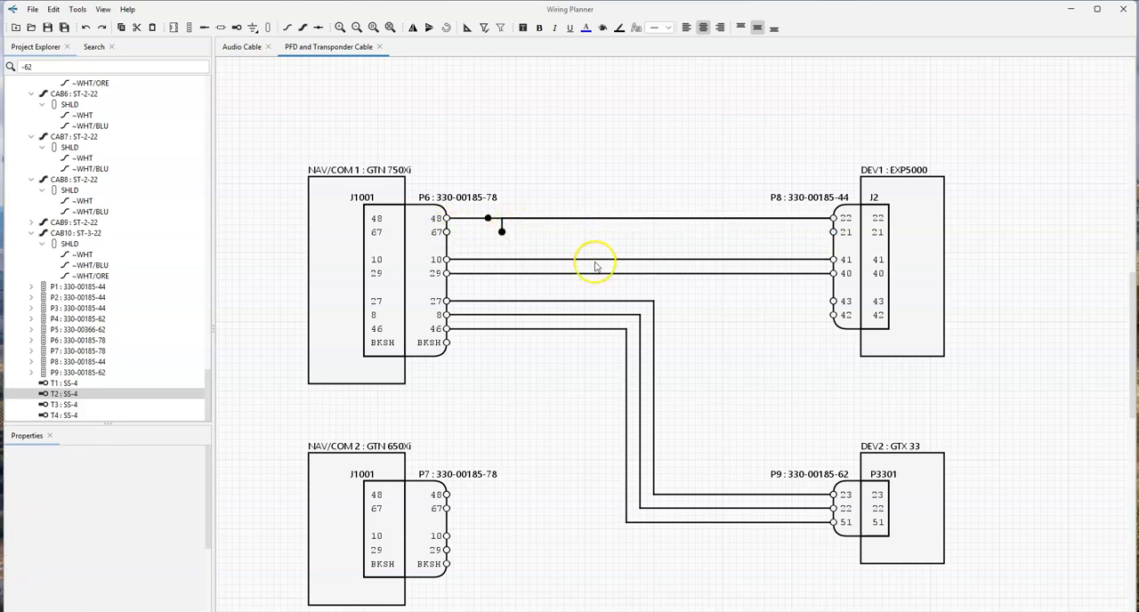
{"action": "left_click", "coordinate": [501, 226]}
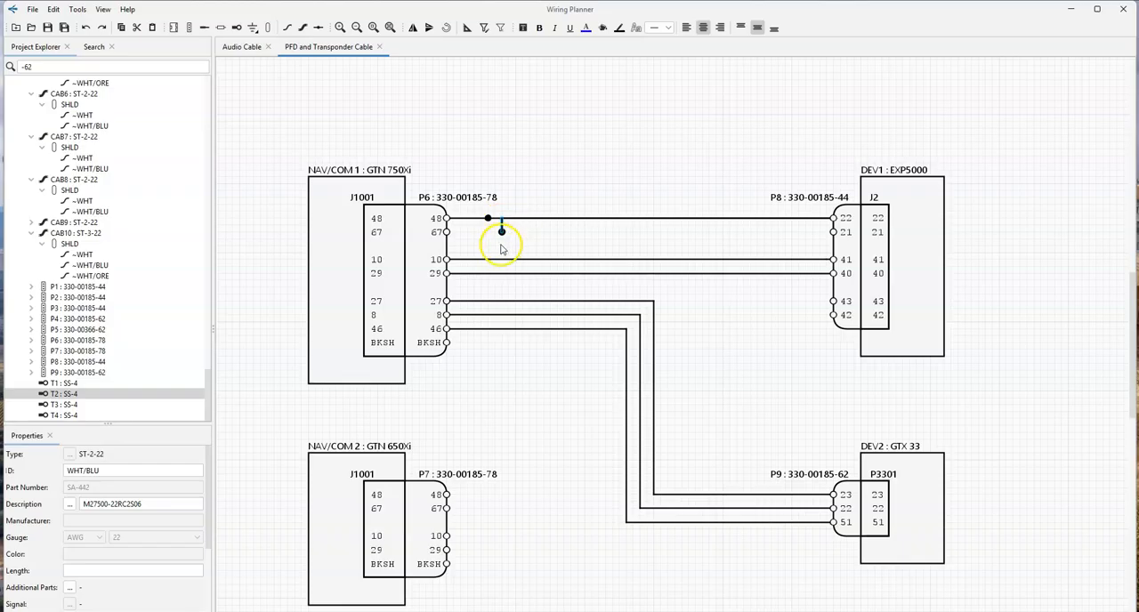
{"action": "key", "text": "Down"}
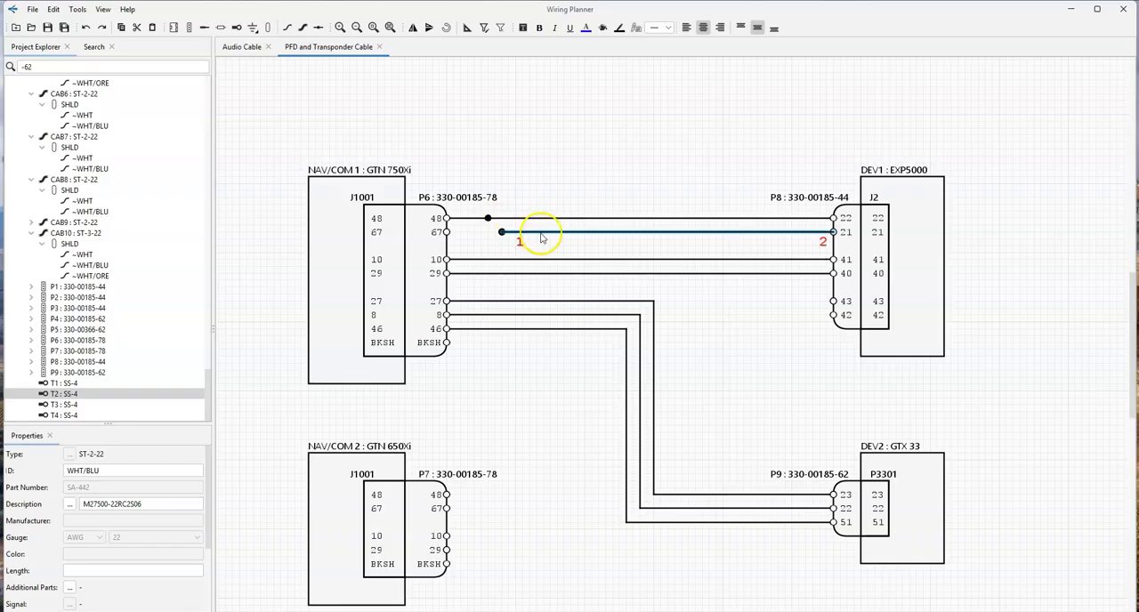
- Reroute CAB7's WHT conductor between EXP5000 plug contact 22 and splice T3, and join NAV/COM 1 contacts 48 and 67 to their splices
{"action": "left_click", "coordinate": [465, 219]}
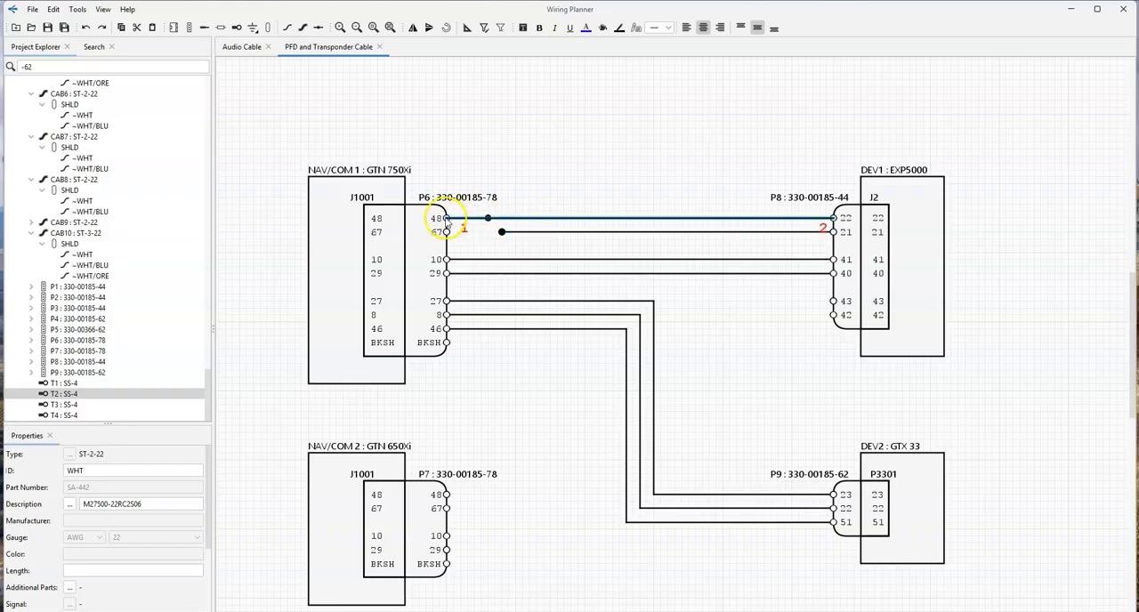
{"action": "left_click", "coordinate": [438, 219]}
{"action": "left_click_drag", "start_coordinate": [448, 219], "coordinate": [493, 220]}
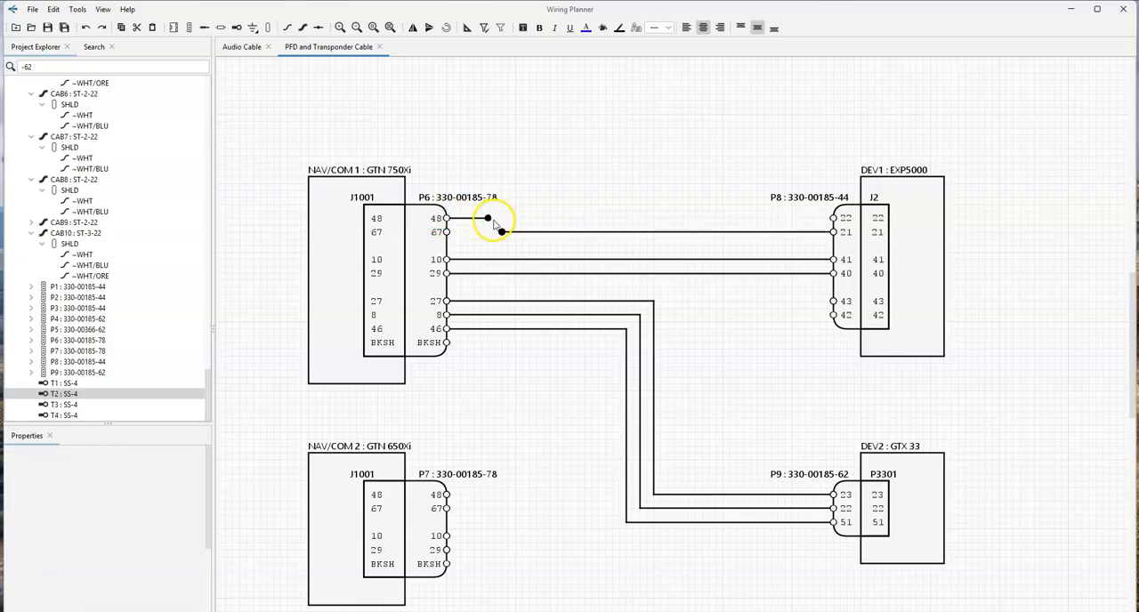
{"action": "left_click", "coordinate": [471, 219]}
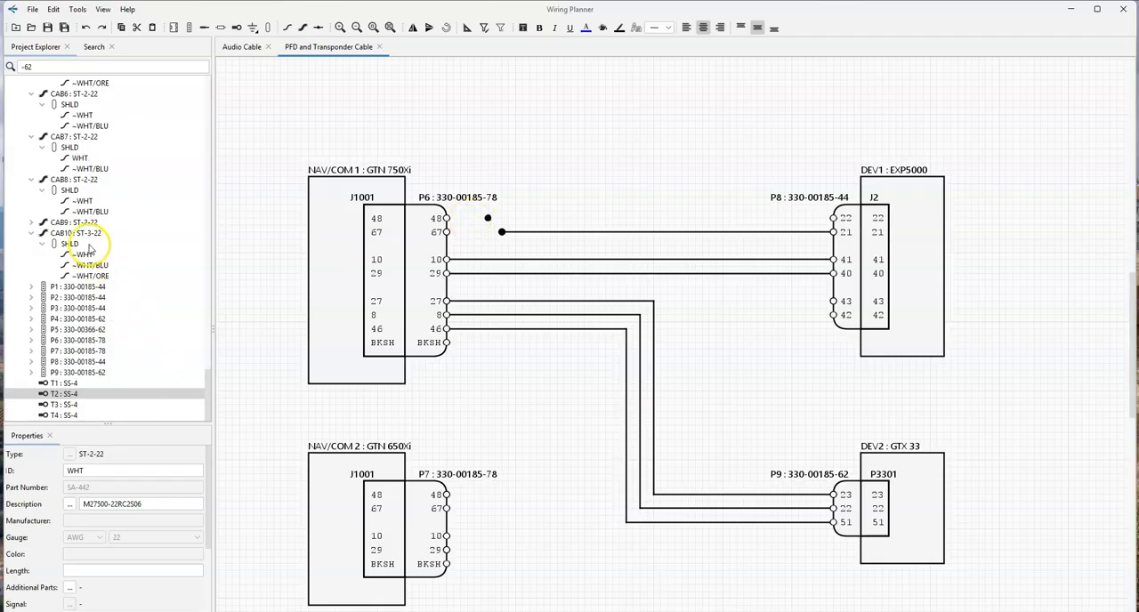
{"action": "left_click_drag", "start_coordinate": [86, 158], "coordinate": [840, 210]}
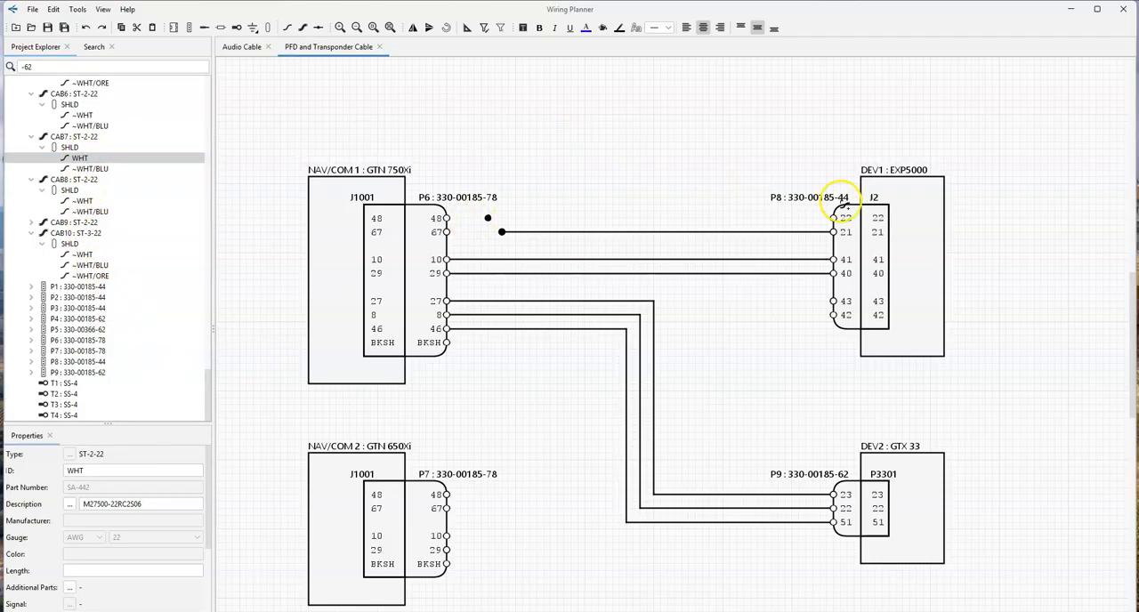
{"action": "left_click", "coordinate": [834, 218]}
{"action": "left_click", "coordinate": [489, 219]}
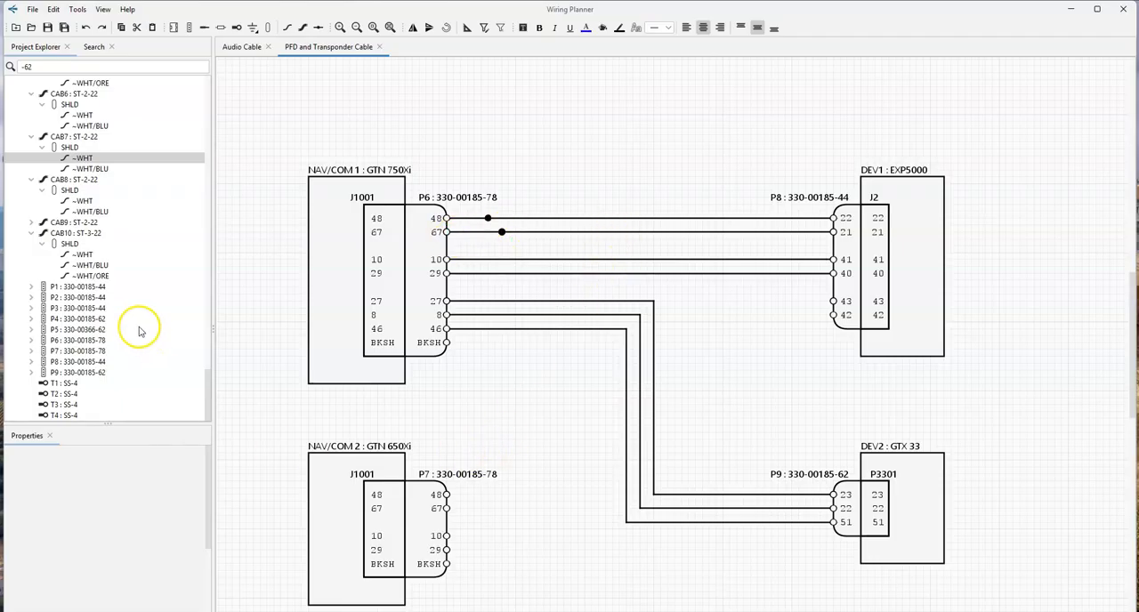
- Duplicate the ST-2-22 cable CAB9 and wire the copy's WHT conductor from NAV/COM 2 plug contact 48 to splice T3
{"action": "left_click", "coordinate": [558, 329]}
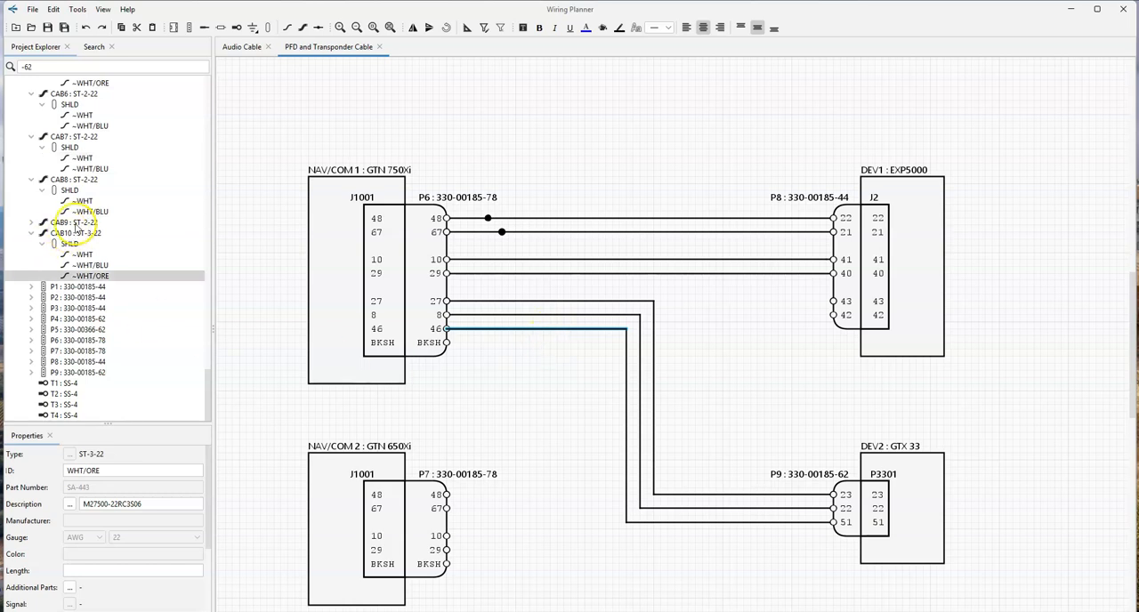
{"action": "left_click", "coordinate": [75, 222]}
{"action": "key", "text": "ctrl+v"}
{"action": "left_click", "coordinate": [32, 286]}
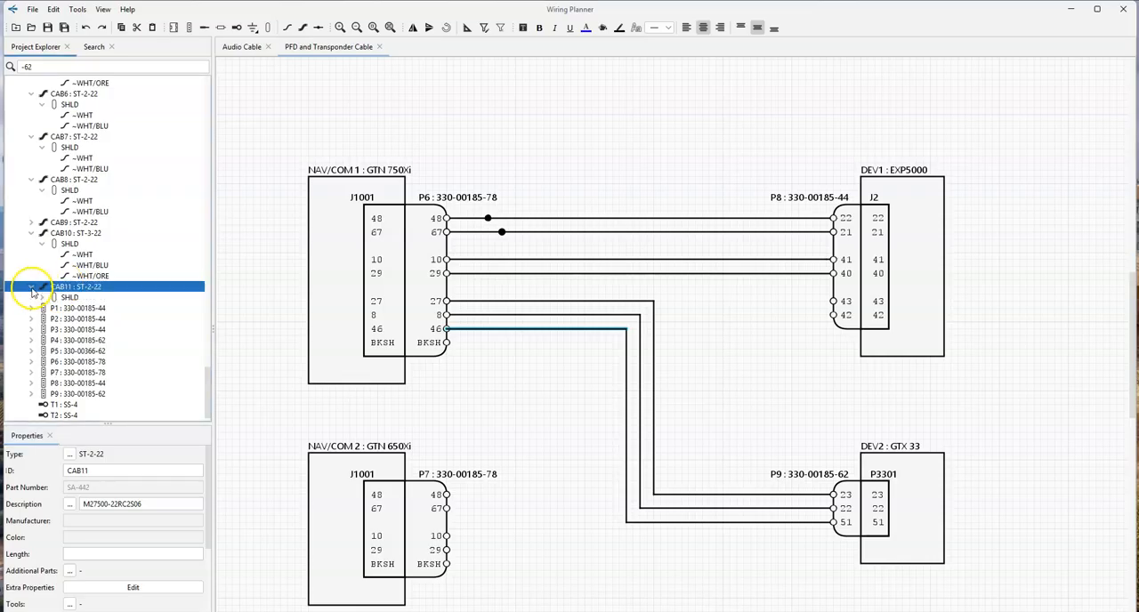
{"action": "left_click", "coordinate": [42, 298]}
{"action": "left_click", "coordinate": [75, 308]}
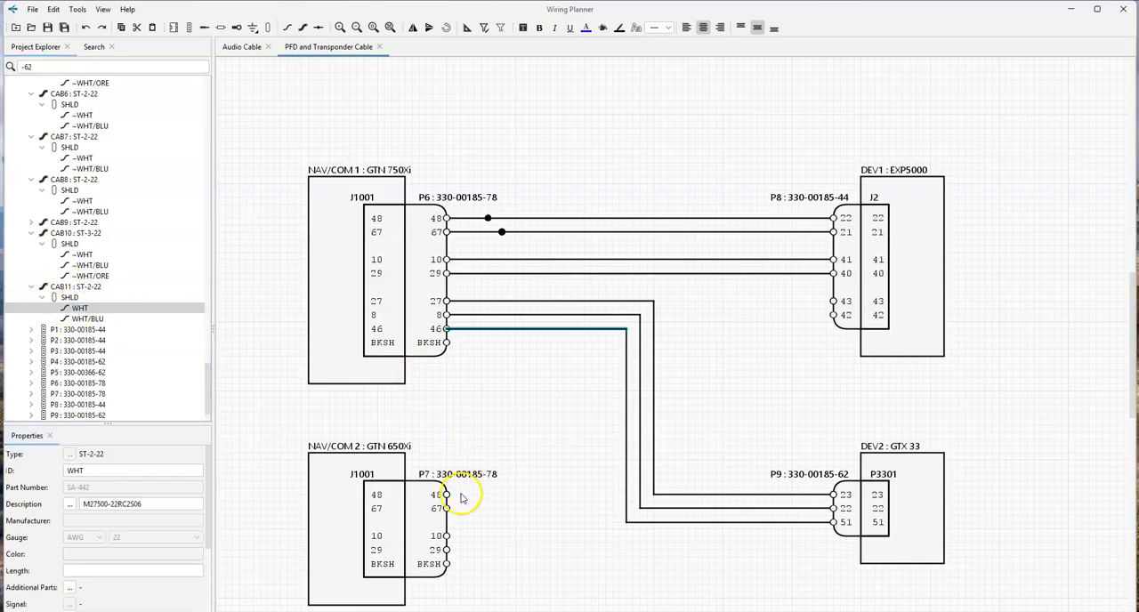
{"action": "left_click_drag", "start_coordinate": [445, 495], "coordinate": [487, 219]}
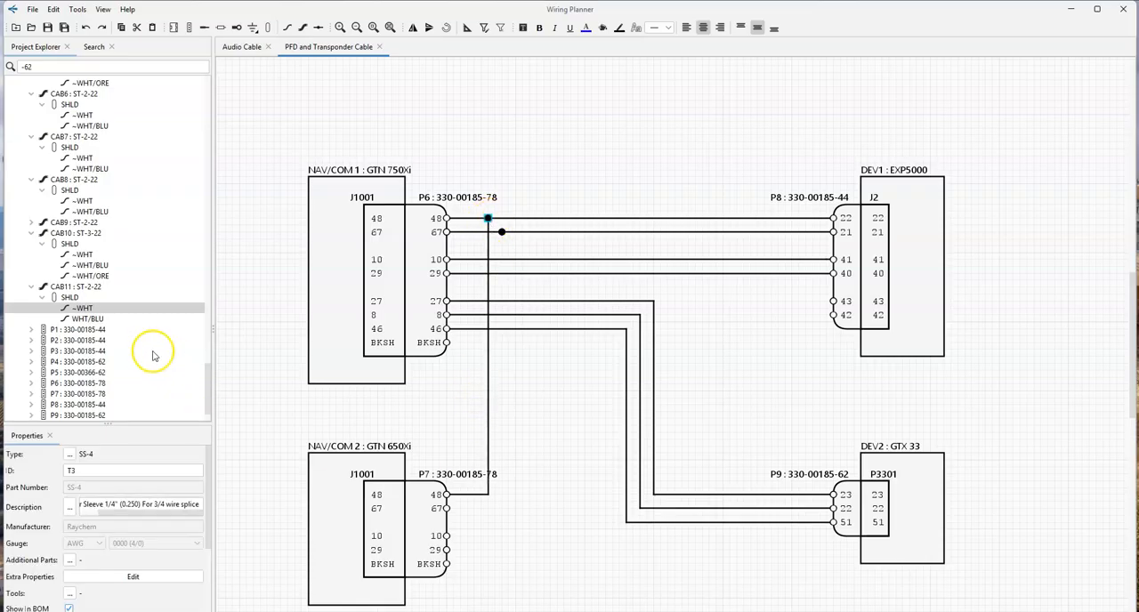
{"action": "left_click", "coordinate": [444, 472]}
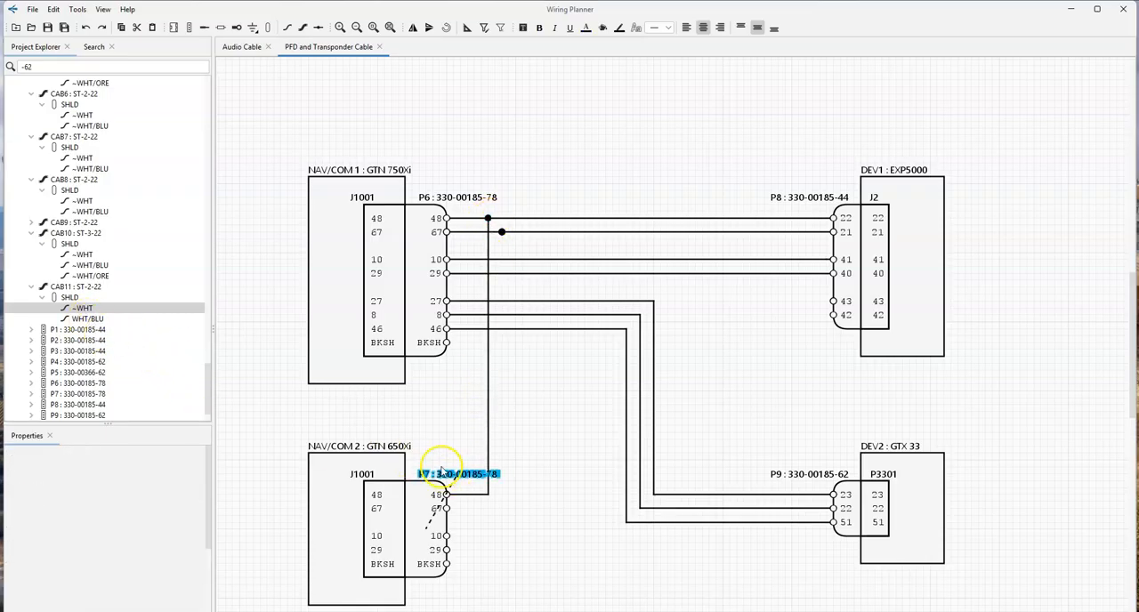
{"action": "left_click", "coordinate": [602, 27]}
{"action": "left_click", "coordinate": [675, 428]}
{"action": "left_click", "coordinate": [539, 457]}
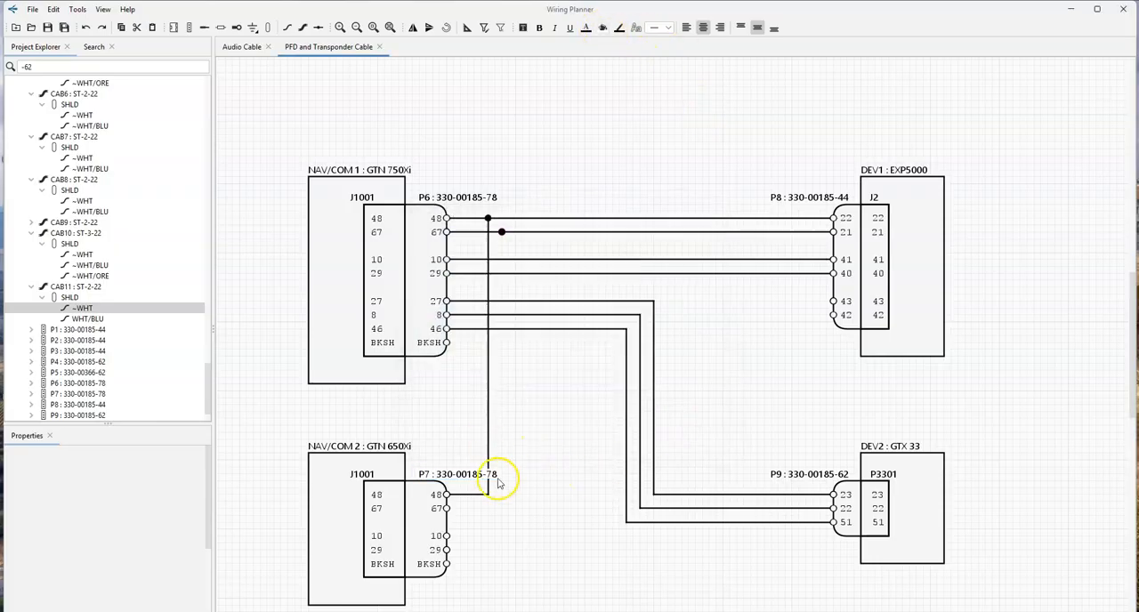
- Wire NAV/COM 2 plug contact 67 to splice T4 with cable CAB11's WHT/BLU conductor
{"action": "left_click_drag", "start_coordinate": [86, 326], "coordinate": [506, 343]}
{"action": "left_click", "coordinate": [447, 508]}
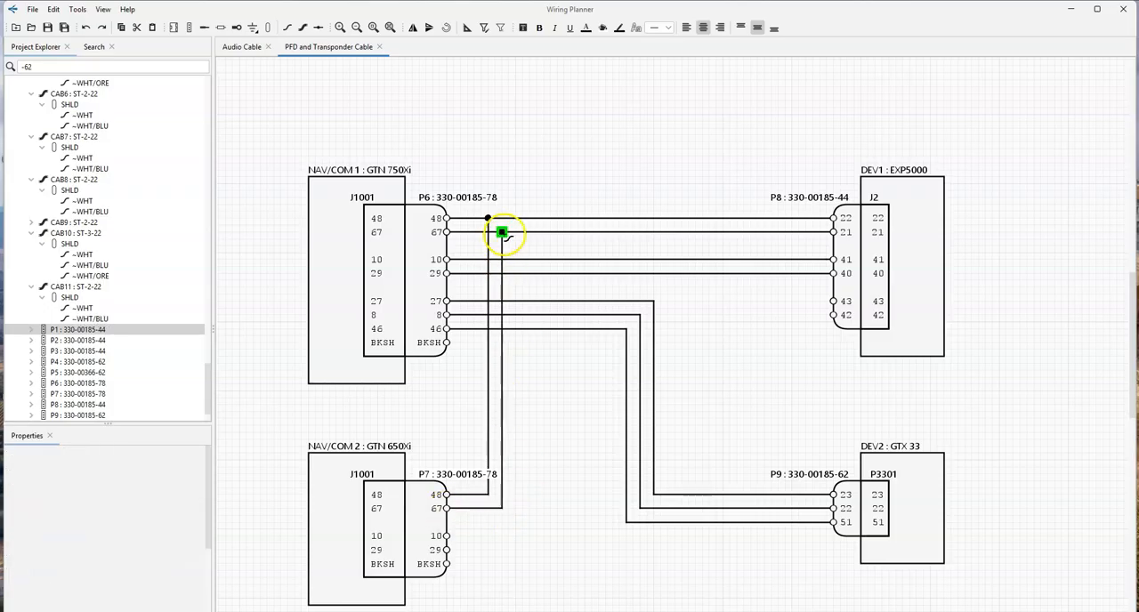
{"action": "left_click", "coordinate": [501, 232]}
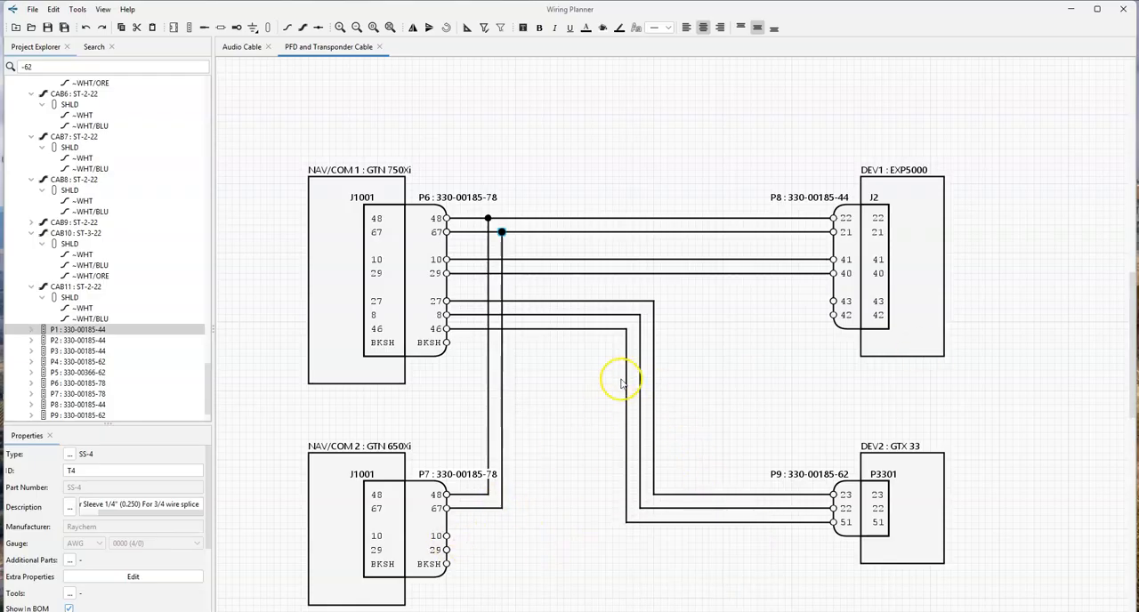
- Duplicate the ST-2-22 cable CAB11 in the project and expand the copy's shielded conductors
{"action": "left_click", "coordinate": [853, 301]}
{"action": "left_click", "coordinate": [549, 425]}
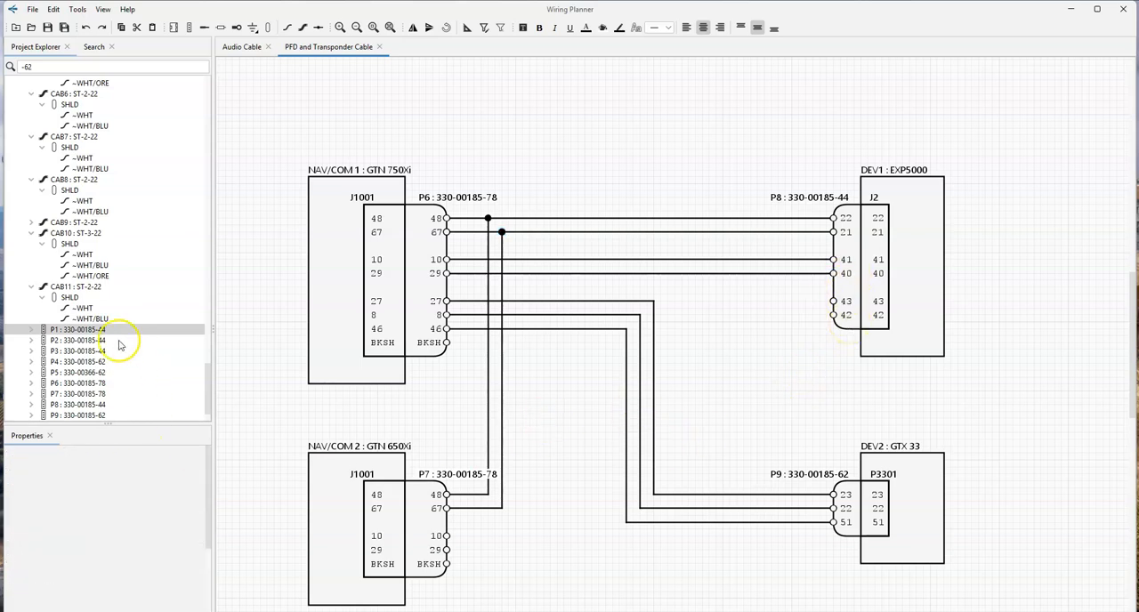
{"action": "left_click", "coordinate": [80, 289]}
{"action": "key", "text": "ctrl+d"}
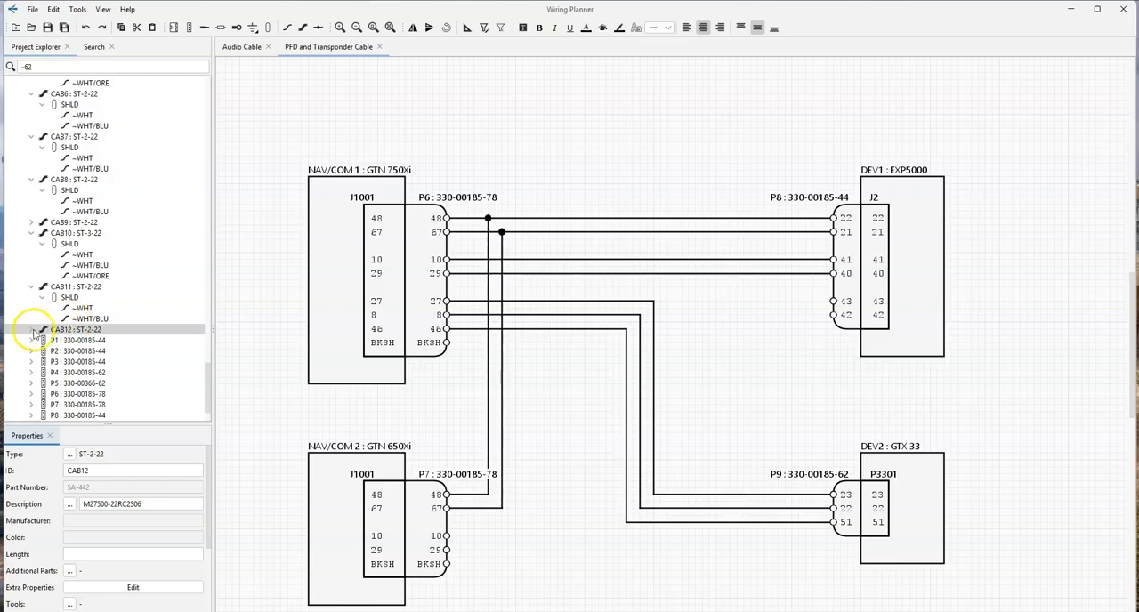
{"action": "left_click", "coordinate": [32, 330]}
{"action": "left_click", "coordinate": [42, 340]}
- Wire NAV/COM 2 plug contacts 10 and 29 to EXP5000 plug contacts 43 and 42 with cable CAB12's WHT and WHT/BLU conductors
{"action": "left_click_drag", "start_coordinate": [80, 351], "coordinate": [448, 537]}
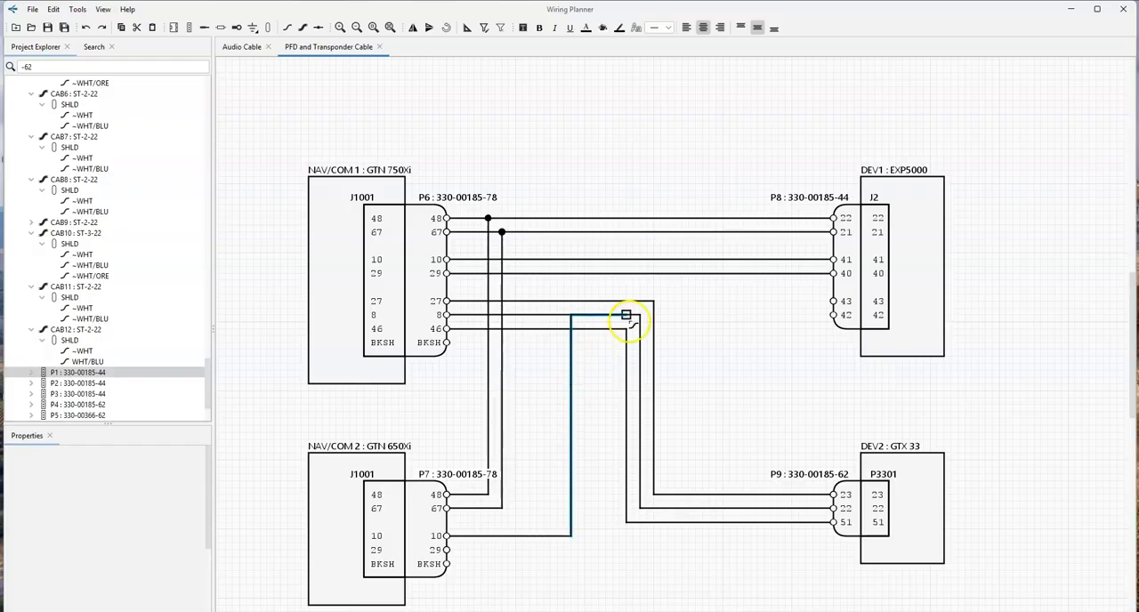
{"action": "left_click", "coordinate": [833, 302]}
{"action": "left_click_drag", "start_coordinate": [89, 360], "coordinate": [447, 550]}
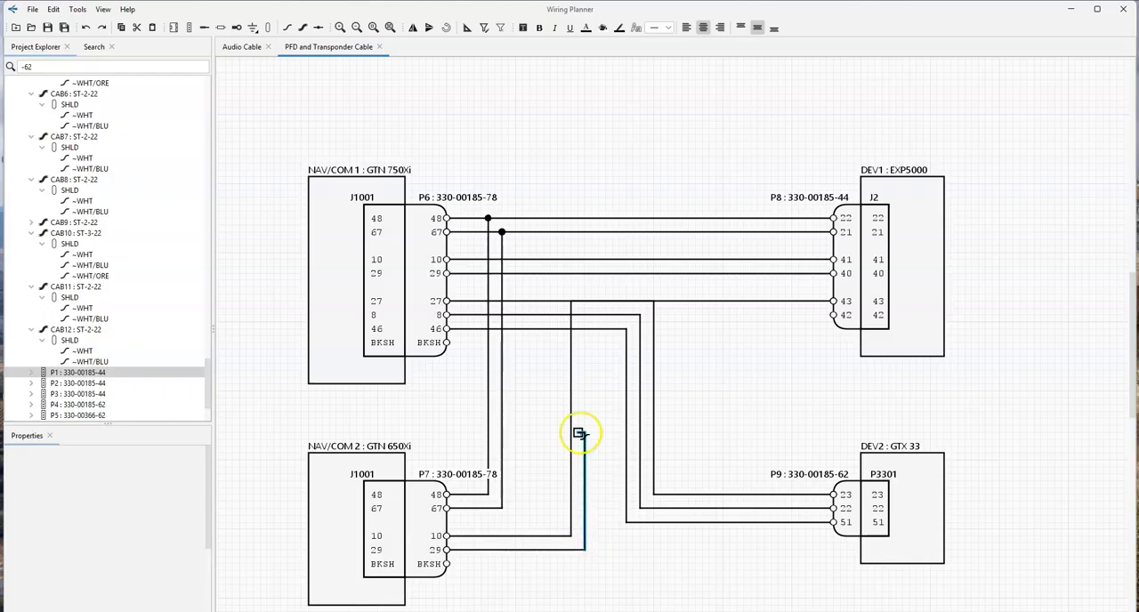
{"action": "left_click", "coordinate": [834, 315]}
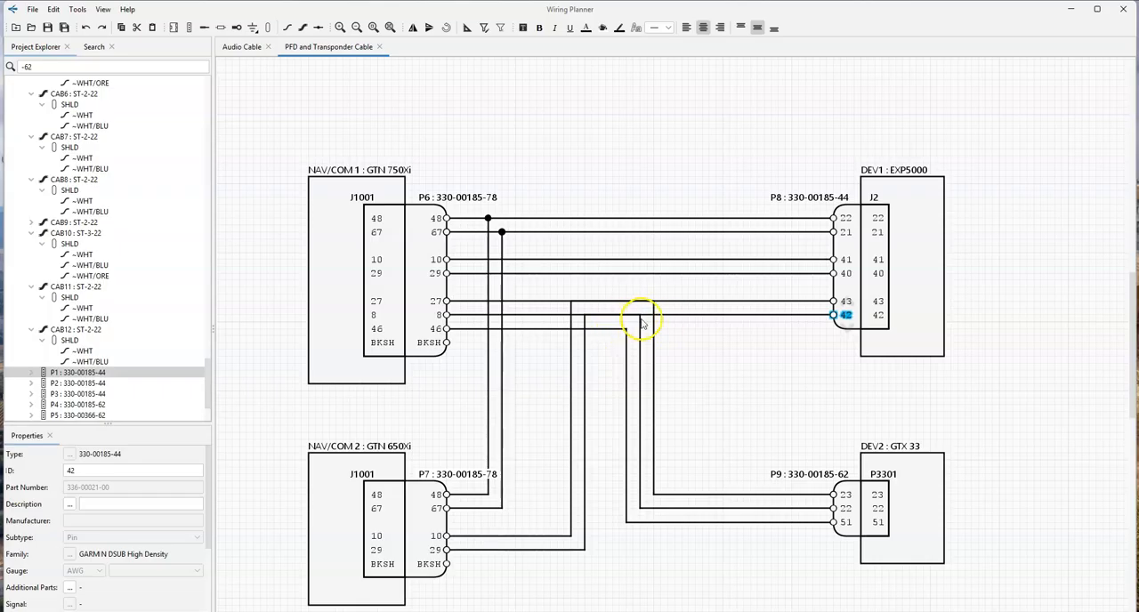
- Move EXP5000 contacts 43 and 42 down the connector, widening the gap below contact 40 to clear the transponder wires
{"action": "left_click", "coordinate": [847, 275]}
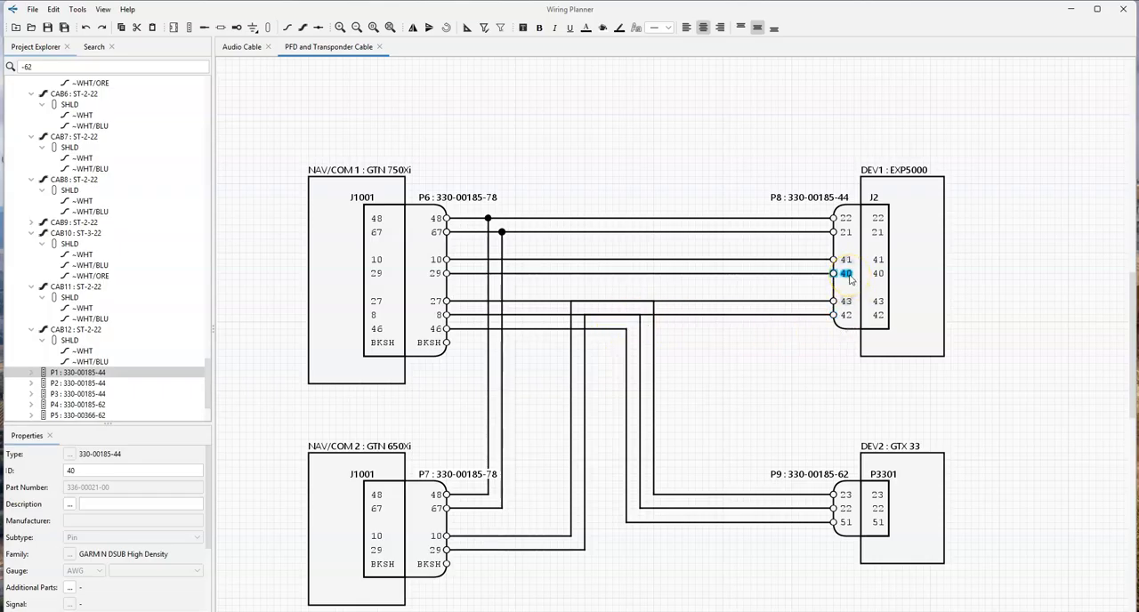
{"action": "left_click_drag", "start_coordinate": [852, 305], "coordinate": [852, 367]}
{"action": "left_click", "coordinate": [775, 305]}
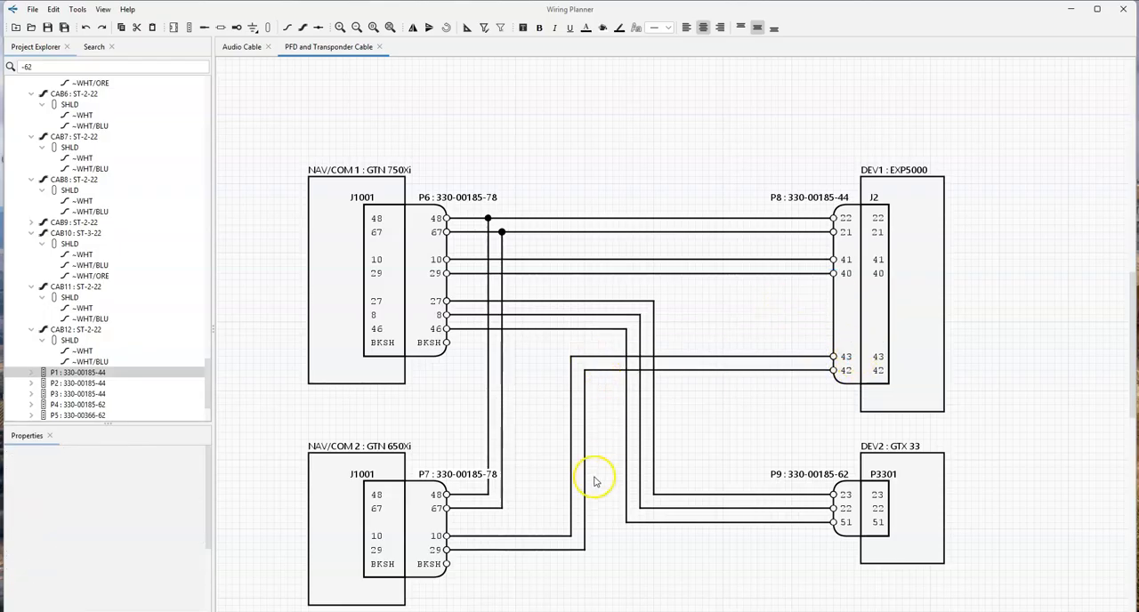
- Place cable CAB7's shield around its WHT and WHT/BLU wires beside the splices and near the EXP5000 plug
{"action": "left_click", "coordinate": [562, 220]}
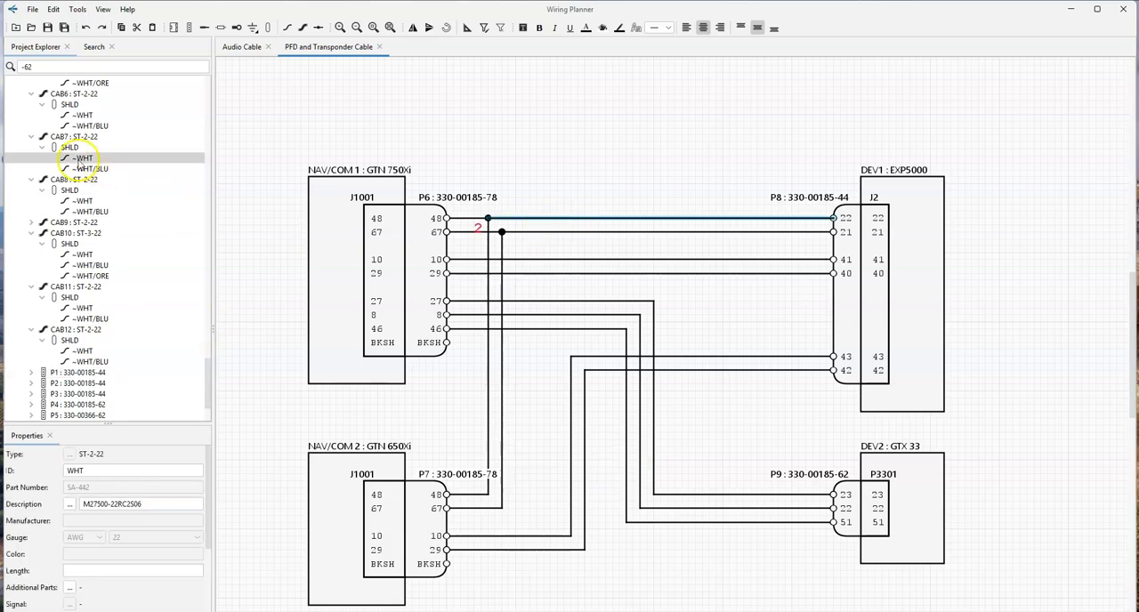
{"action": "left_click_drag", "start_coordinate": [55, 145], "coordinate": [529, 228]}
{"action": "left_click_drag", "start_coordinate": [306, 207], "coordinate": [507, 235]}
{"action": "left_click_drag", "start_coordinate": [387, 248], "coordinate": [827, 242]}
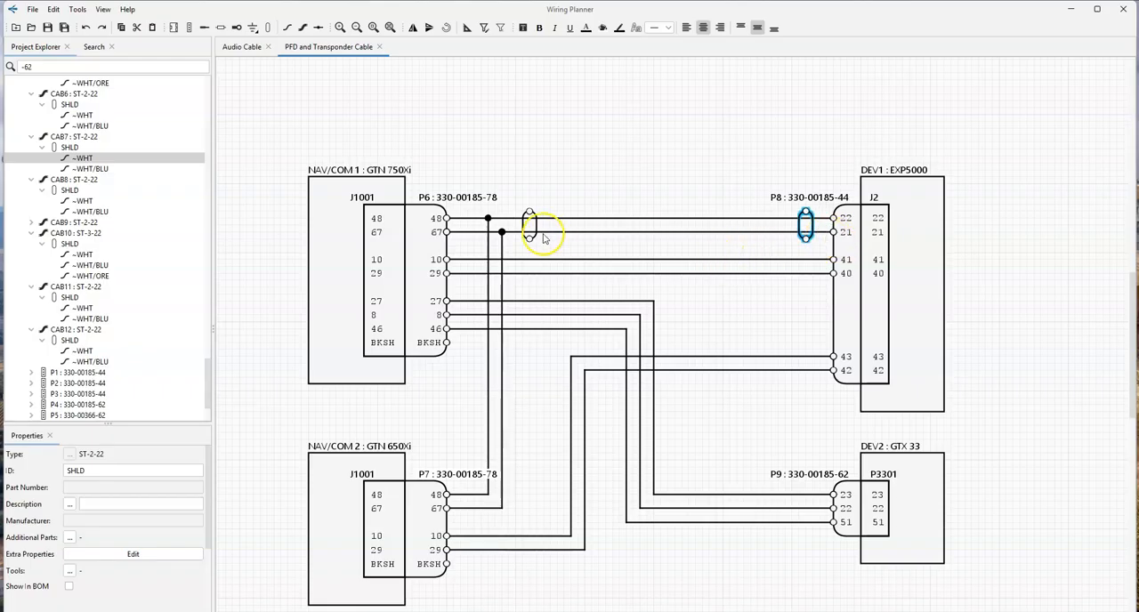
- Place CAB8's shield around NAV/COM 1's contact 10 and 29 wires and CAB10's shield around its contact 27, 8 and 46 wires
{"action": "left_click_drag", "start_coordinate": [84, 211], "coordinate": [467, 282]}
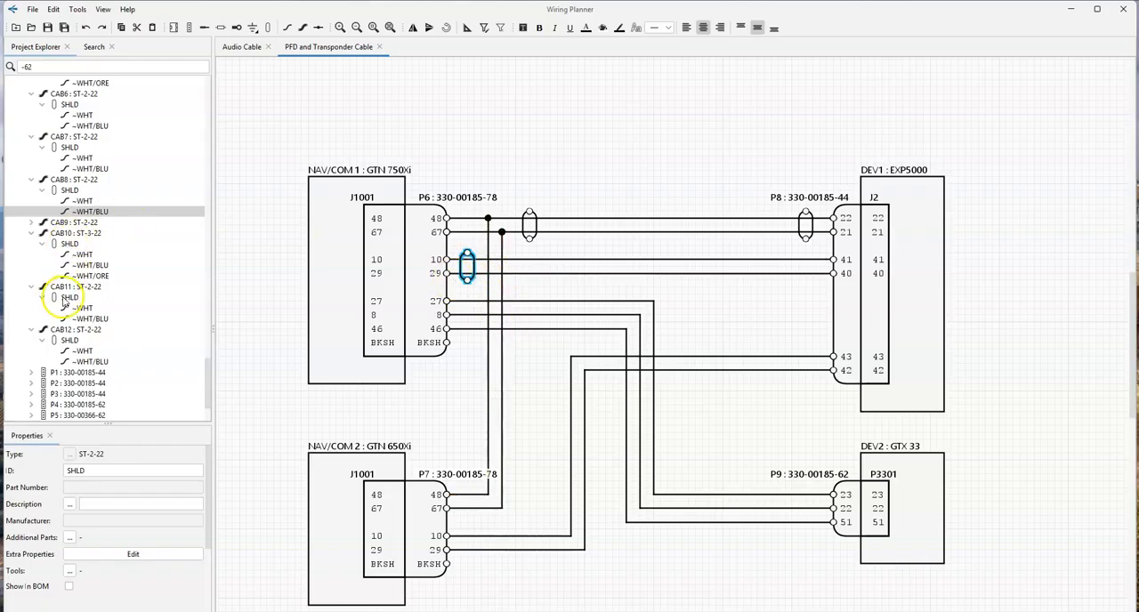
{"action": "double_click", "coordinate": [39, 224]}
{"action": "left_click_drag", "start_coordinate": [53, 233], "coordinate": [466, 330]}
{"action": "left_click", "coordinate": [664, 347]}
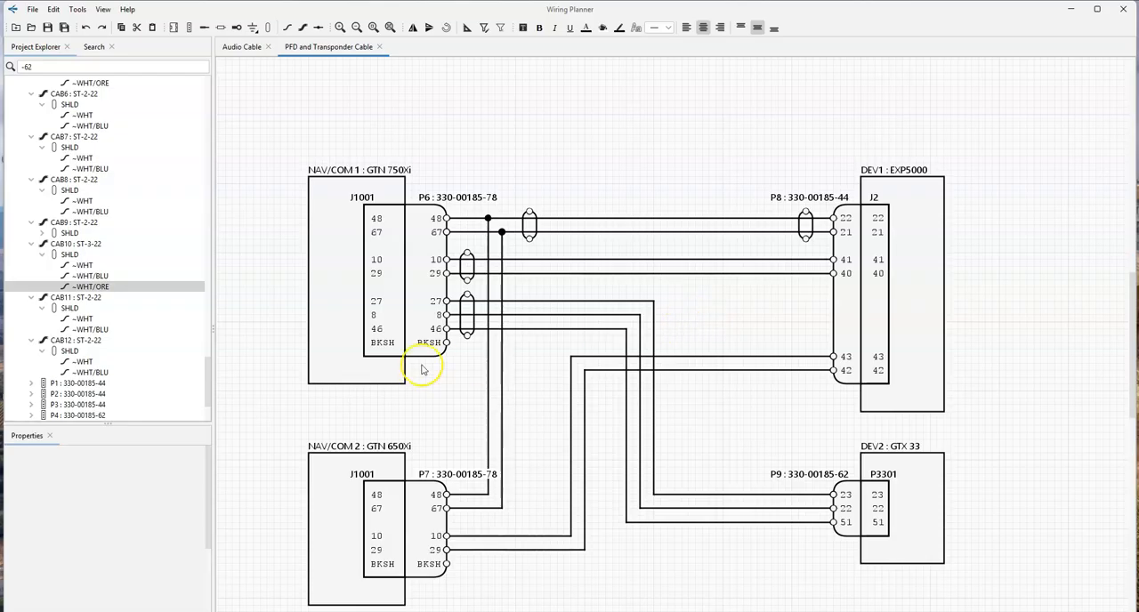
- Place CAB11's shield around NAV/COM 2's contact 48 and 67 wires and CAB12's shield around its contact 10 and 29 wires
{"action": "left_click", "coordinate": [63, 311]}
{"action": "left_click_drag", "start_coordinate": [63, 311], "coordinate": [476, 511]}
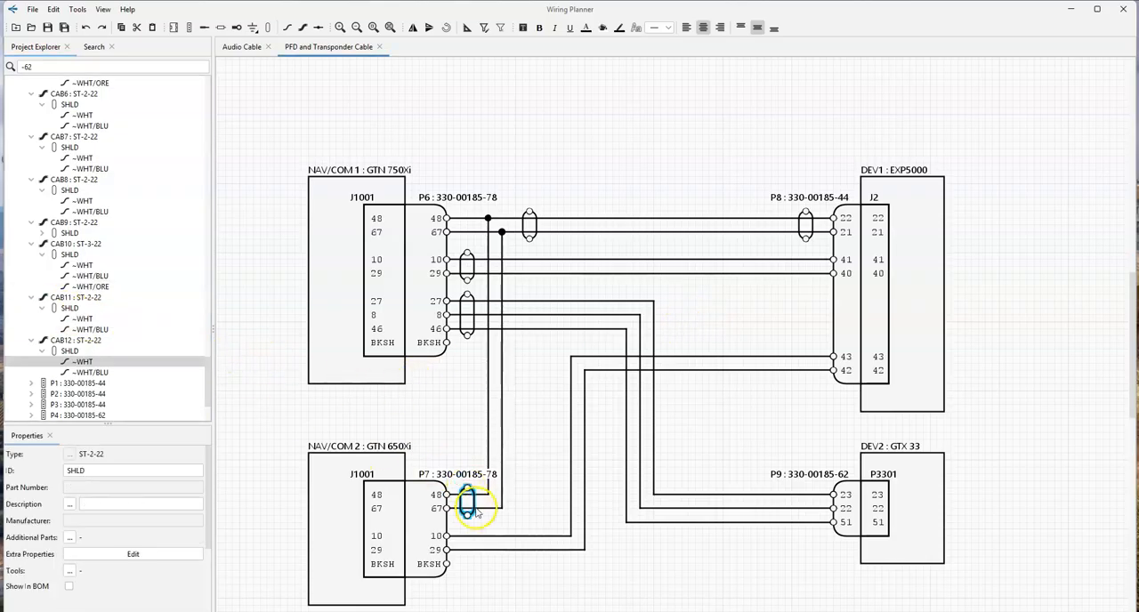
{"action": "scroll", "coordinate": [65, 349], "scroll_direction": "down", "scroll_amount": 3}
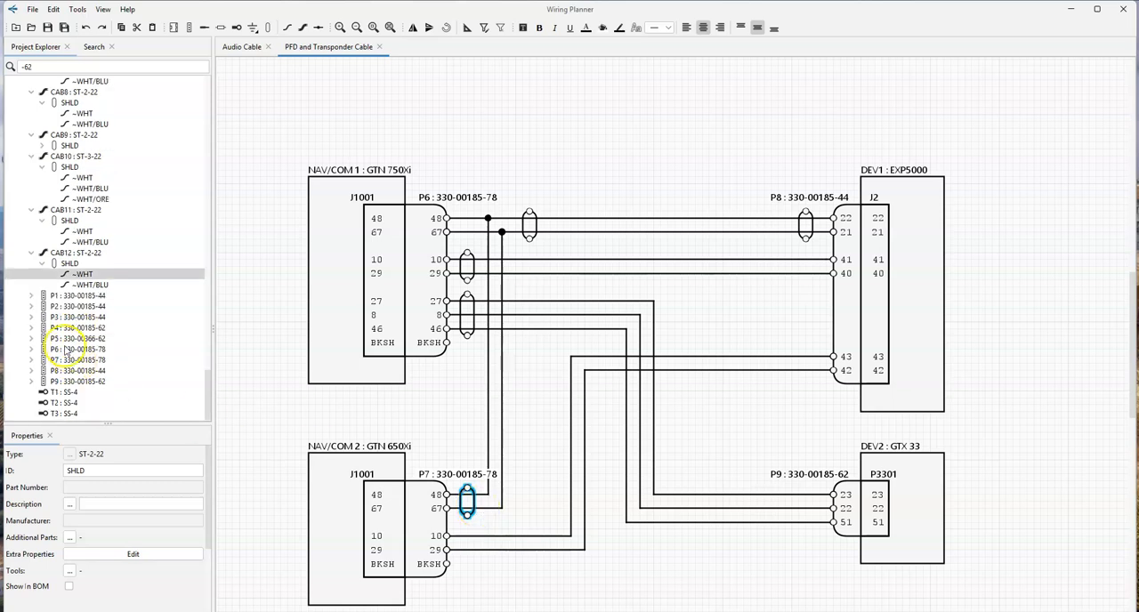
{"action": "left_click_drag", "start_coordinate": [59, 265], "coordinate": [468, 546]}
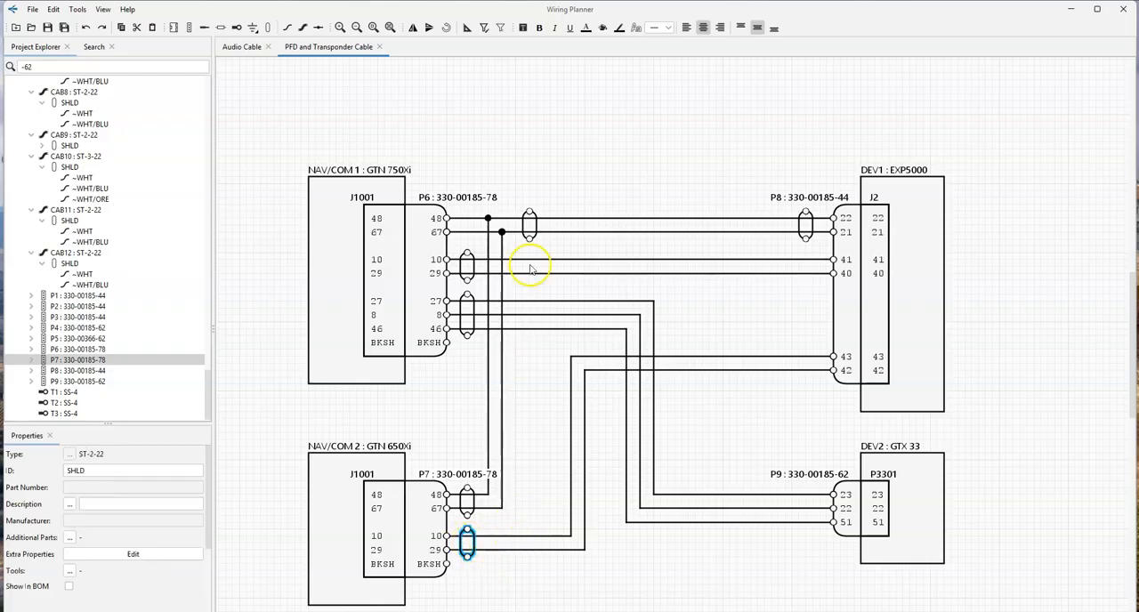
- Copy the matching shields to the far wire ends at EXP5000 contacts 41/40 and 43/42 and GTX 33 contacts 23/22/51
{"action": "left_click", "coordinate": [472, 268]}
{"action": "left_click_drag", "start_coordinate": [478, 280], "coordinate": [823, 261]}
{"action": "left_click", "coordinate": [465, 315]}
{"action": "left_click_drag", "start_coordinate": [465, 317], "coordinate": [817, 524]}
{"action": "left_click", "coordinate": [468, 502]}
{"action": "left_click_drag", "start_coordinate": [488, 519], "coordinate": [454, 528]}
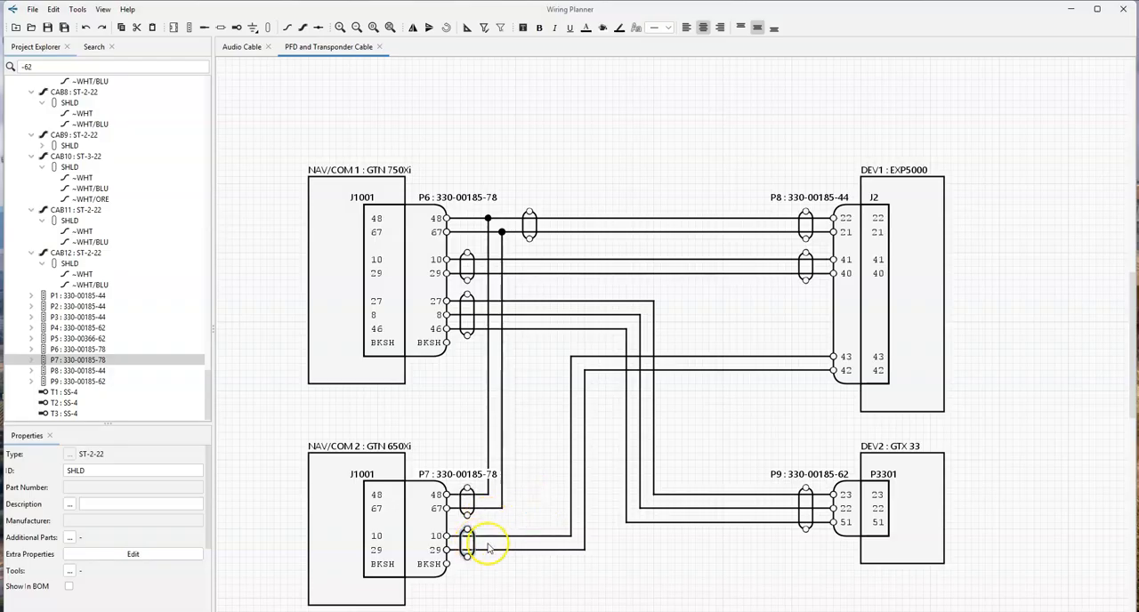
{"action": "left_click_drag", "start_coordinate": [503, 561], "coordinate": [831, 385]}
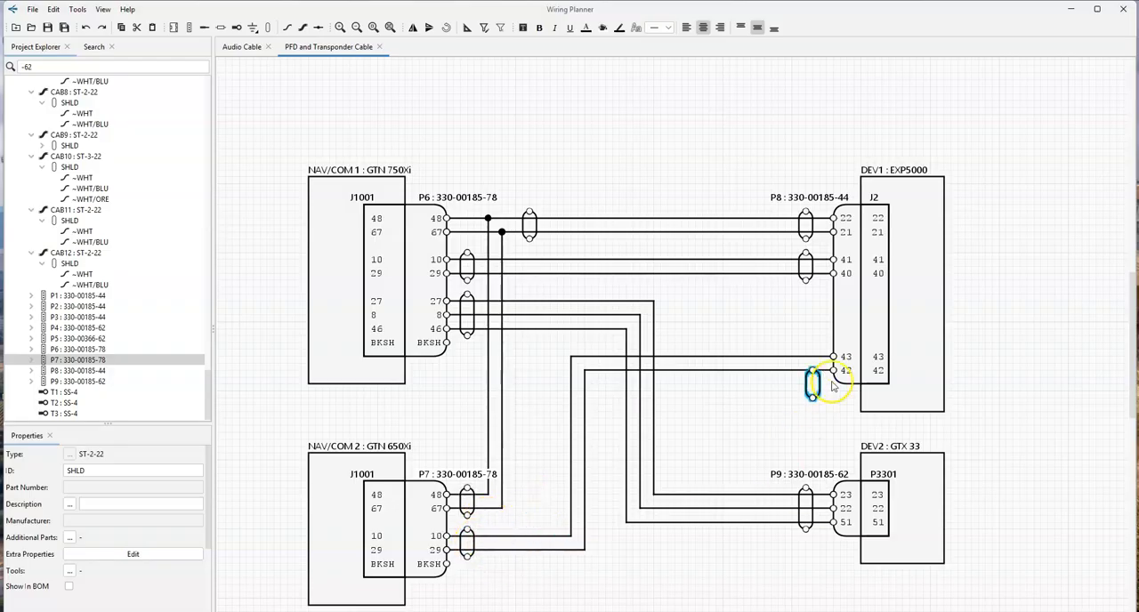
{"action": "left_click", "coordinate": [796, 414]}
- Wire the three shields beside NAV/COM 1 together in a chain and ground them at plug P6's BKSH contact
{"action": "left_click", "coordinate": [287, 27]}
{"action": "left_click", "coordinate": [529, 238]}
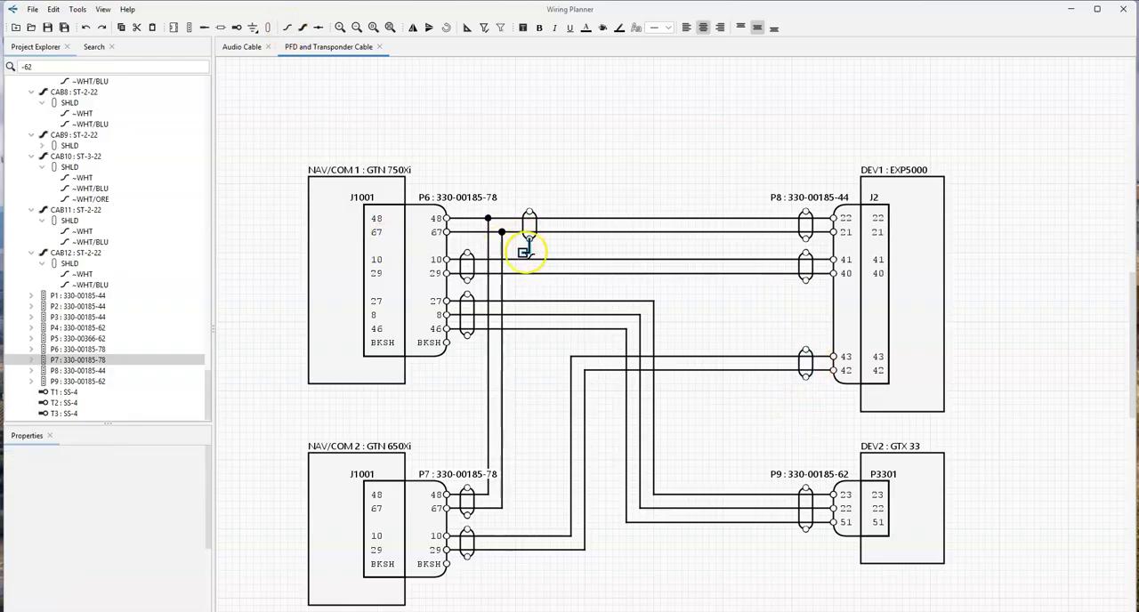
{"action": "left_click", "coordinate": [468, 254]}
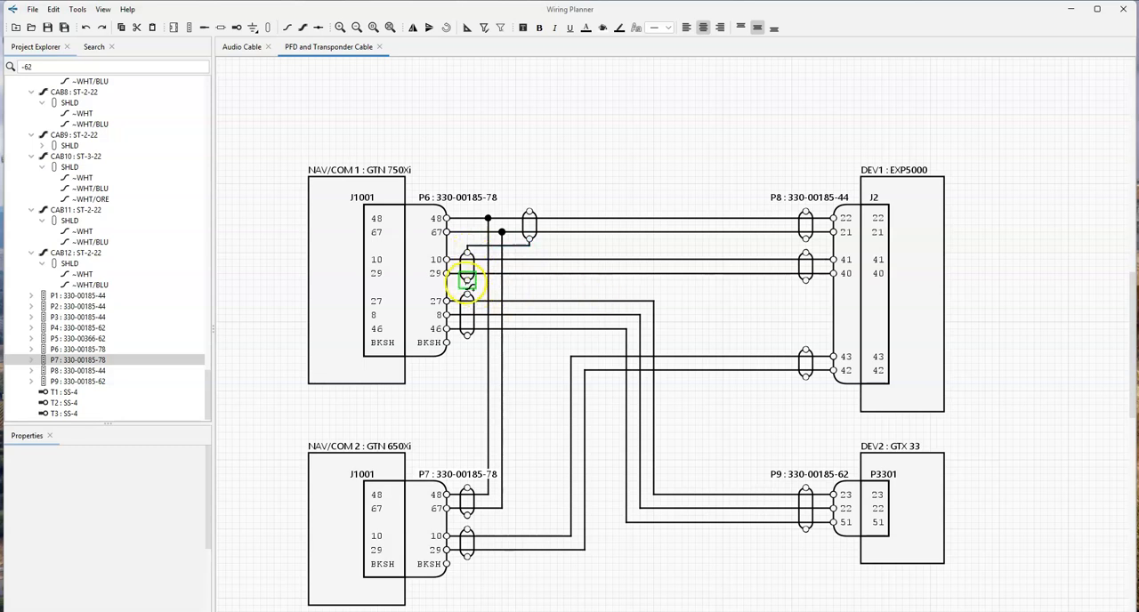
{"action": "left_click", "coordinate": [446, 343]}
- Wire the two shields beside NAV/COM 2 together and ground them at plug P7's BKSH contact
{"action": "middle_click_drag", "start_coordinate": [470, 461], "coordinate": [512, 327]}
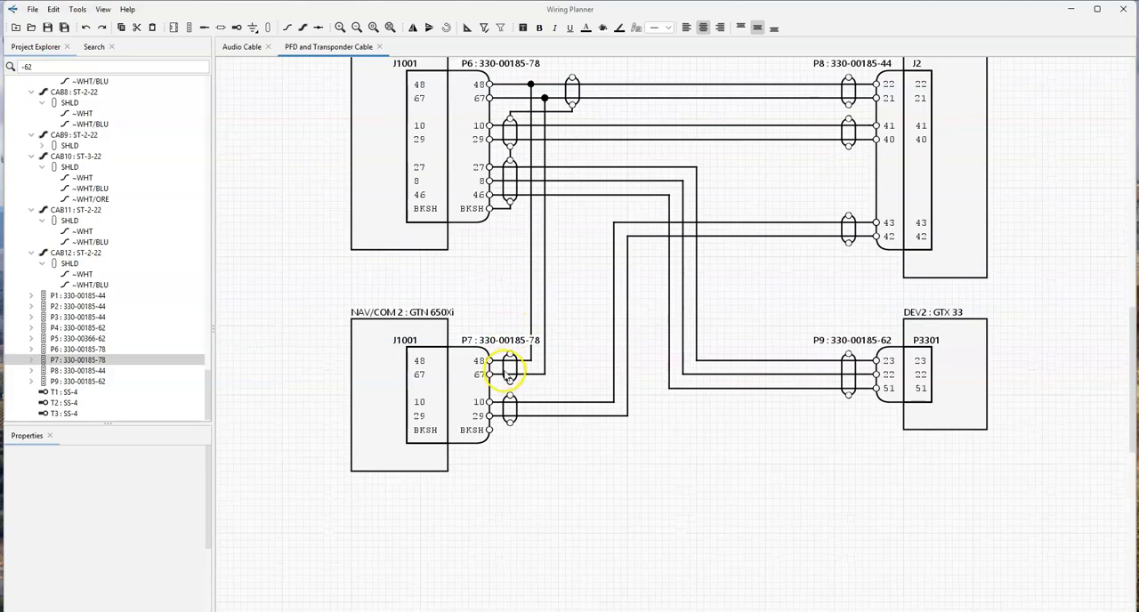
{"action": "left_click", "coordinate": [510, 381]}
{"action": "left_click", "coordinate": [509, 395]}
{"action": "left_click", "coordinate": [510, 424]}
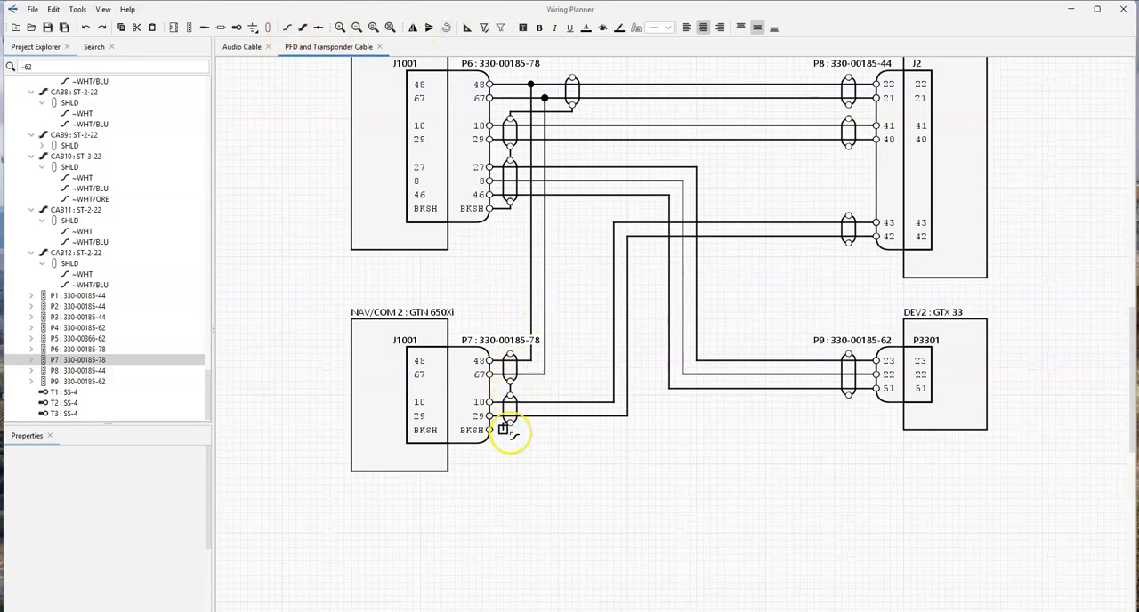
{"action": "left_click", "coordinate": [490, 430]}
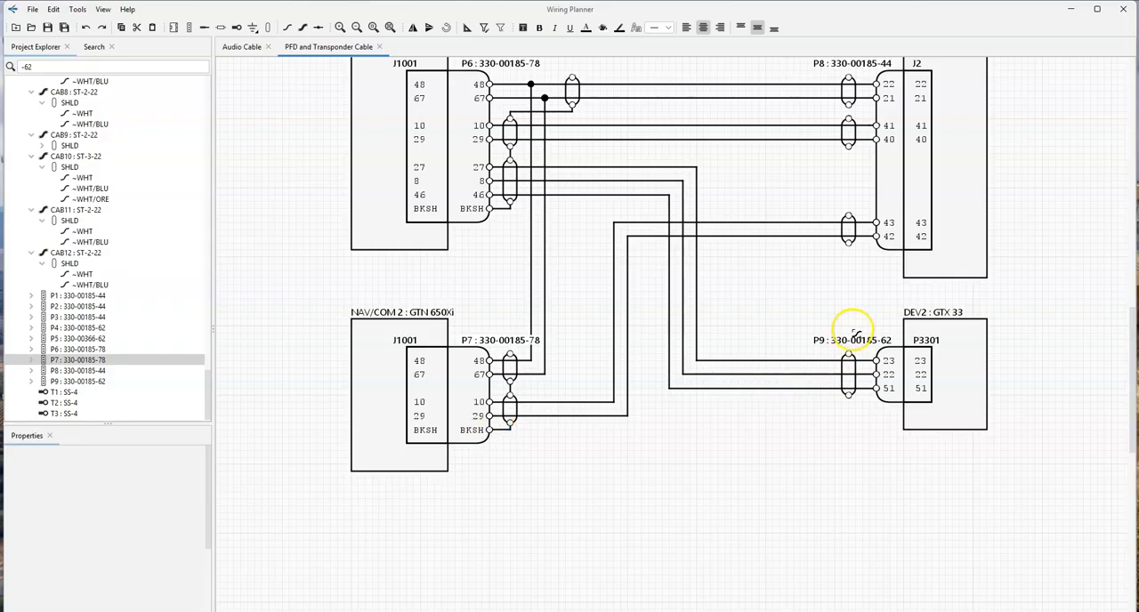
- Chain the three shields beside the EXP5000 plug together with wires
{"action": "scroll", "coordinate": [857, 143], "scroll_direction": "up", "scroll_amount": 1}
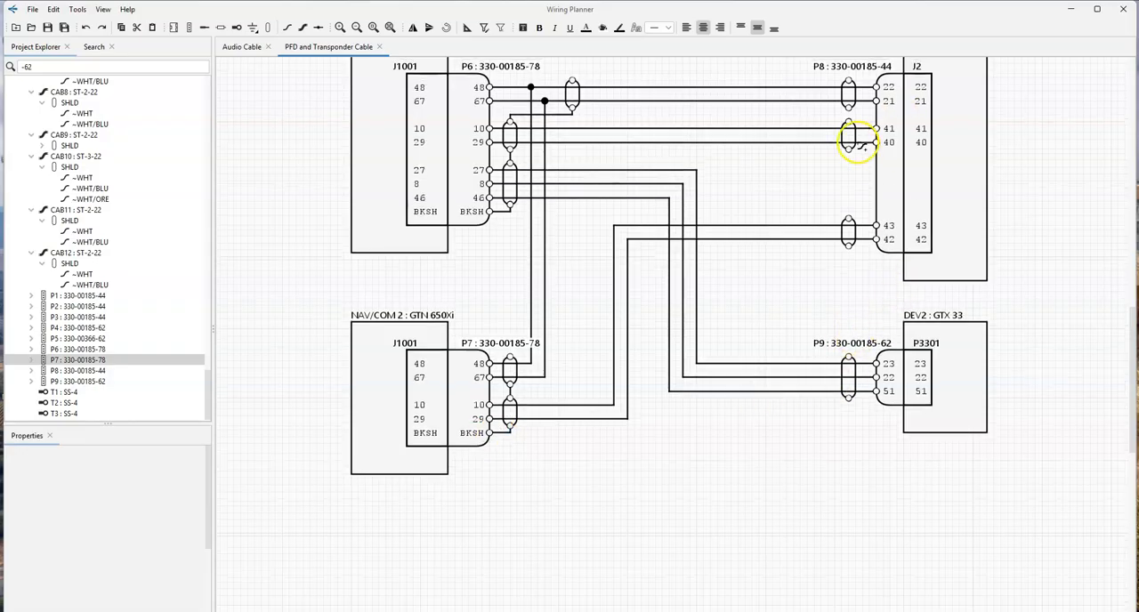
{"action": "left_click", "coordinate": [849, 117]}
{"action": "left_click", "coordinate": [849, 130]}
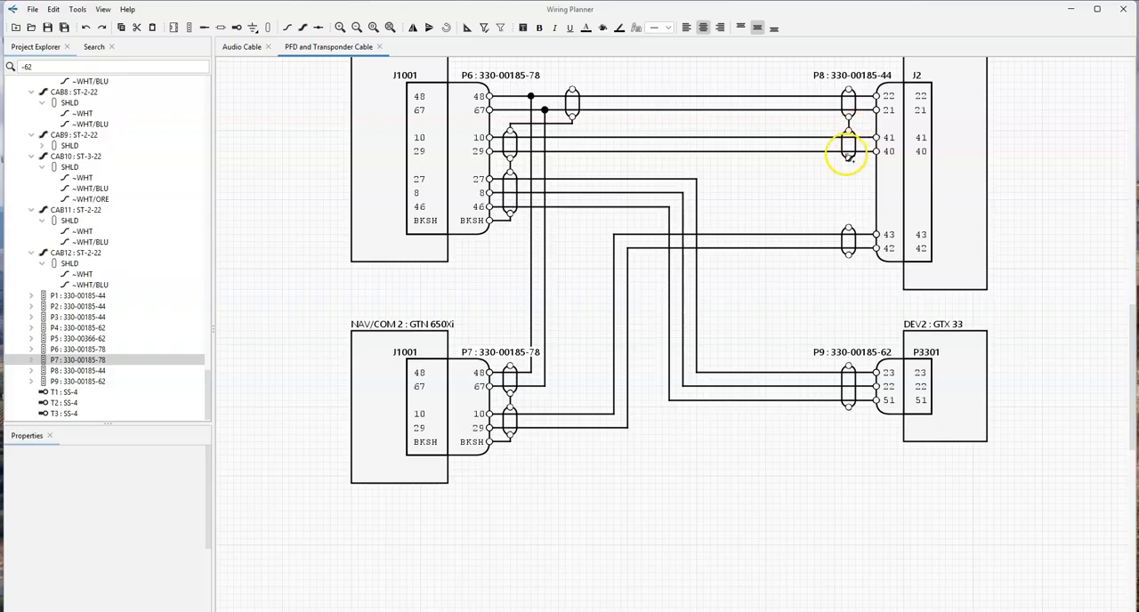
{"action": "left_click", "coordinate": [849, 159]}
{"action": "left_click", "coordinate": [848, 229]}
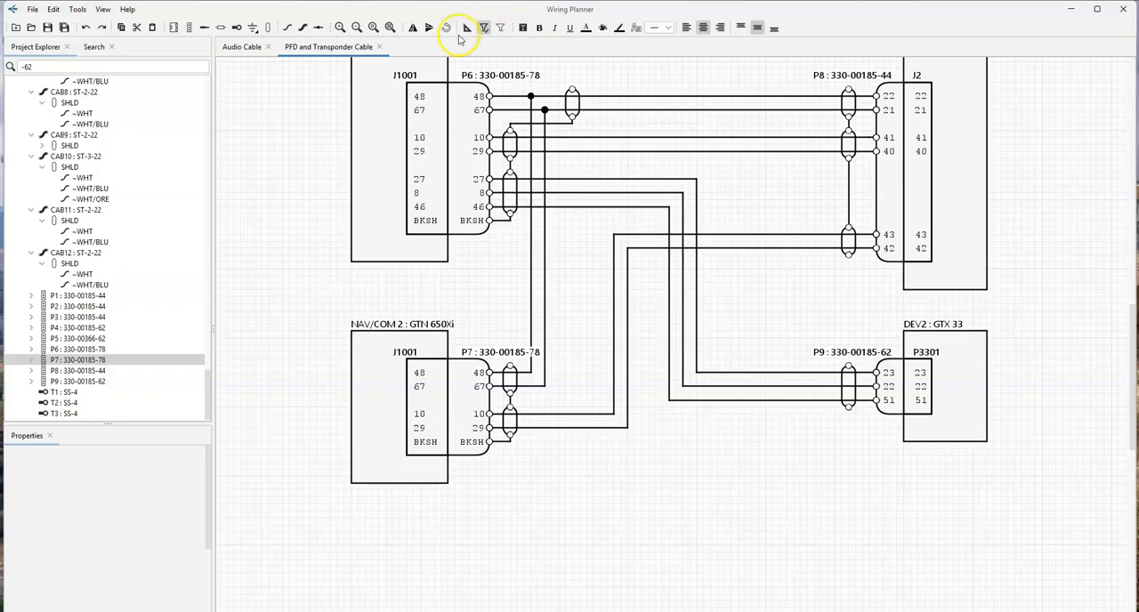
- Select all wires in the diagram and show their colour and gauge labels
{"action": "left_click", "coordinate": [739, 402]}
{"action": "right_click", "coordinate": [739, 407]}
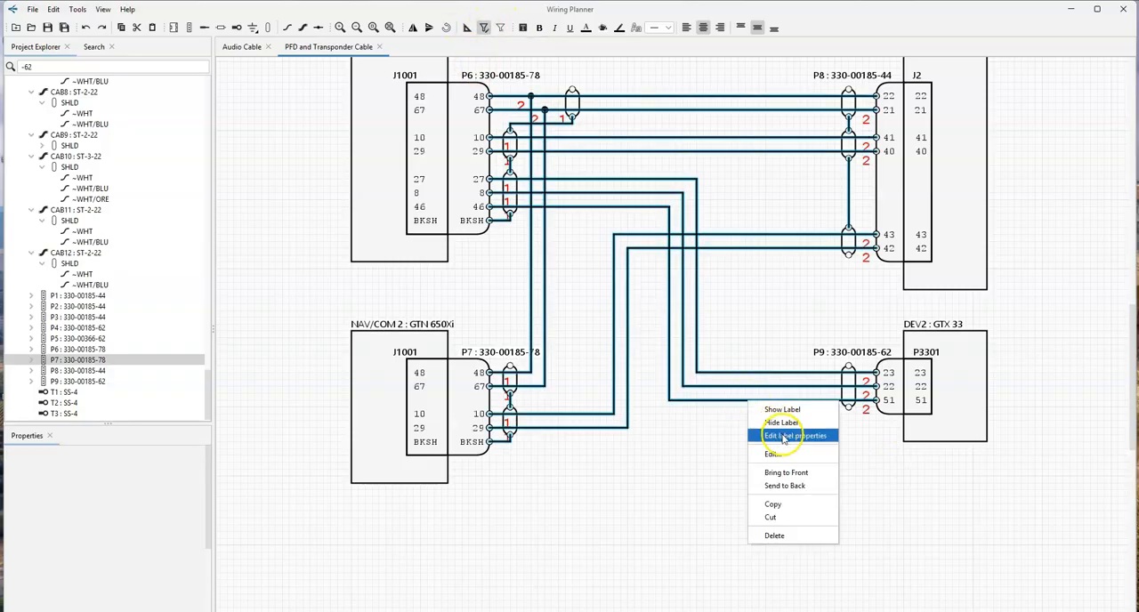
{"action": "left_click", "coordinate": [752, 436]}
{"action": "left_click", "coordinate": [624, 269]}
{"action": "left_click", "coordinate": [623, 281]}
{"action": "left_click", "coordinate": [583, 427]}
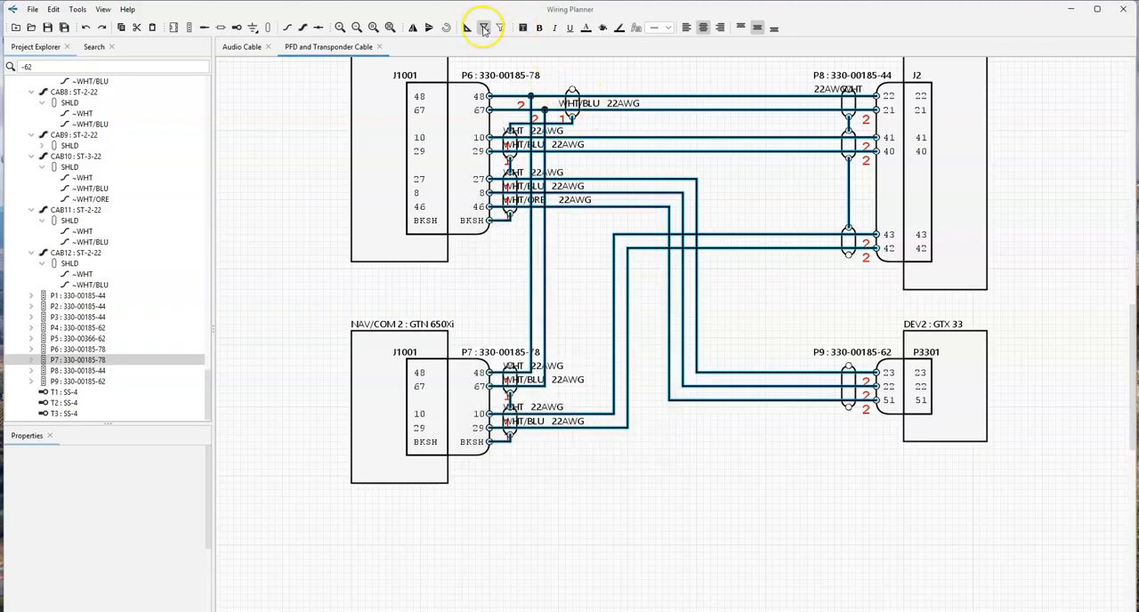
- Limit selection to labels and align the labels of NAV/COM 1's contact 48 and 67 wires just beyond the shield, towards the EXP5000
{"action": "left_click", "coordinate": [501, 30]}
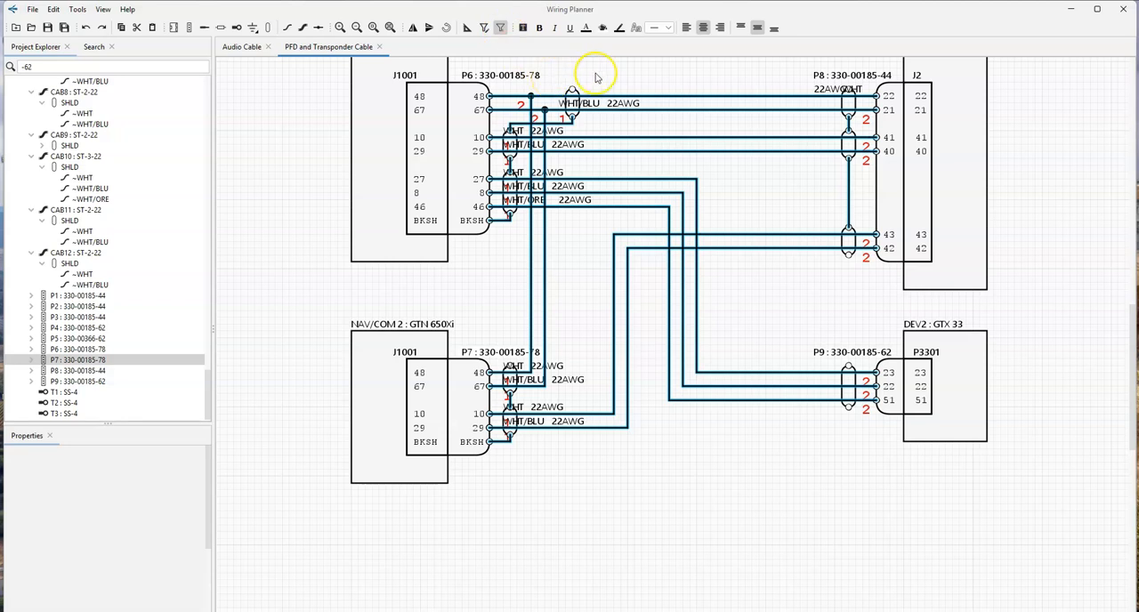
{"action": "left_click_drag", "start_coordinate": [839, 89], "coordinate": [622, 92]}
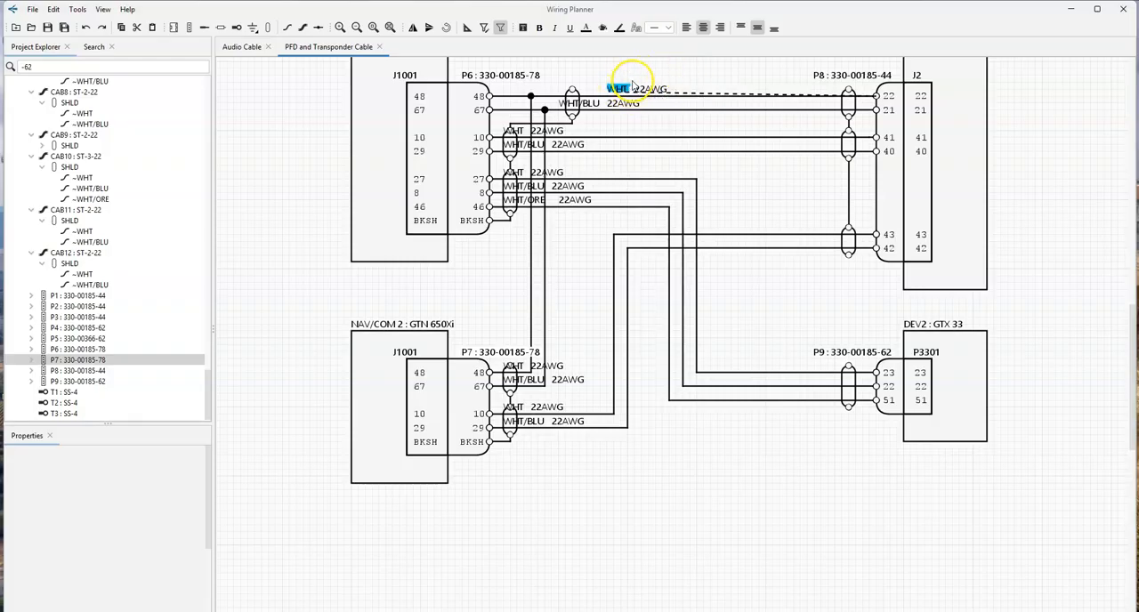
{"action": "left_click", "coordinate": [593, 108]}
{"action": "left_click", "coordinate": [624, 109]}
{"action": "left_click", "coordinate": [594, 108], "text": "ctrl"}
{"action": "left_click_drag", "start_coordinate": [593, 108], "coordinate": [639, 110]}
{"action": "left_click", "coordinate": [654, 118]}
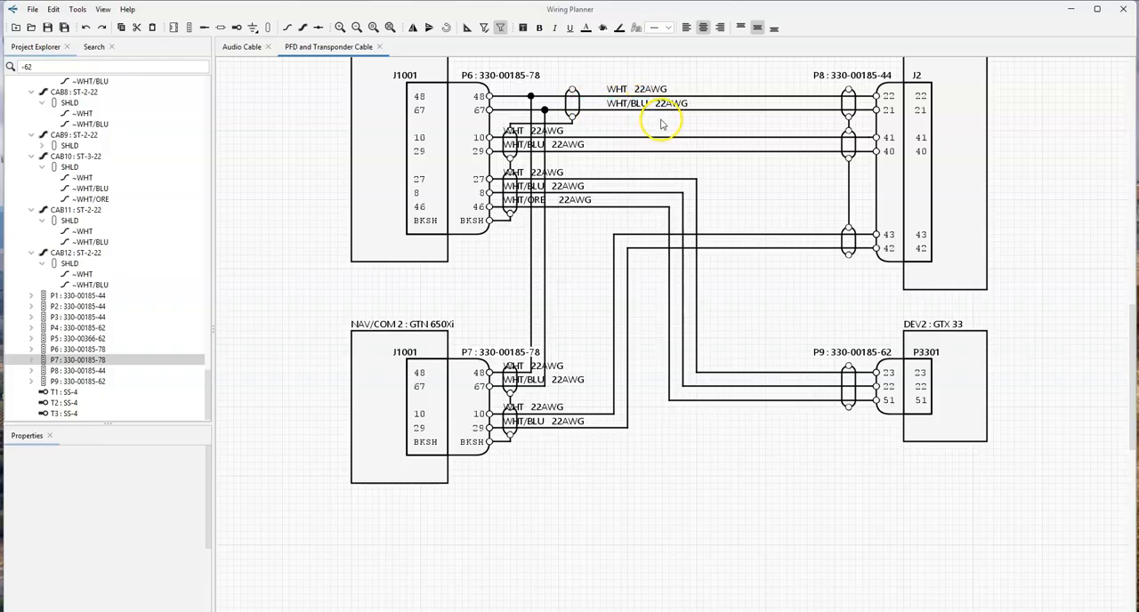
- Move the labels of NAV/COM 1's contact 48 and 67 wires onto their lines with a white background
{"action": "left_click_drag", "start_coordinate": [601, 73], "coordinate": [703, 123]}
{"action": "left_click_drag", "start_coordinate": [660, 90], "coordinate": [659, 99]}
{"action": "left_click", "coordinate": [616, 29]}
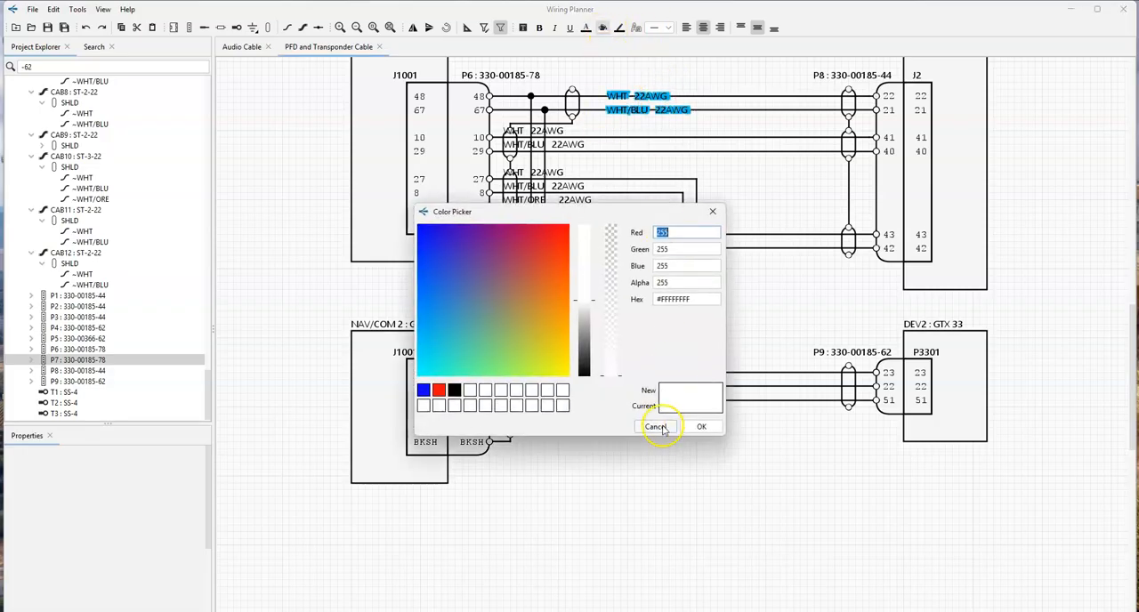
{"action": "left_click", "coordinate": [701, 424]}
- Set the labels of NAV/COM 1's other five wires on their lines clear of the shields, with a white background
{"action": "left_click_drag", "start_coordinate": [497, 116], "coordinate": [678, 203]}
{"action": "left_click", "coordinate": [604, 28]}
{"action": "left_click", "coordinate": [697, 428]}
{"action": "left_click", "coordinate": [770, 266]}
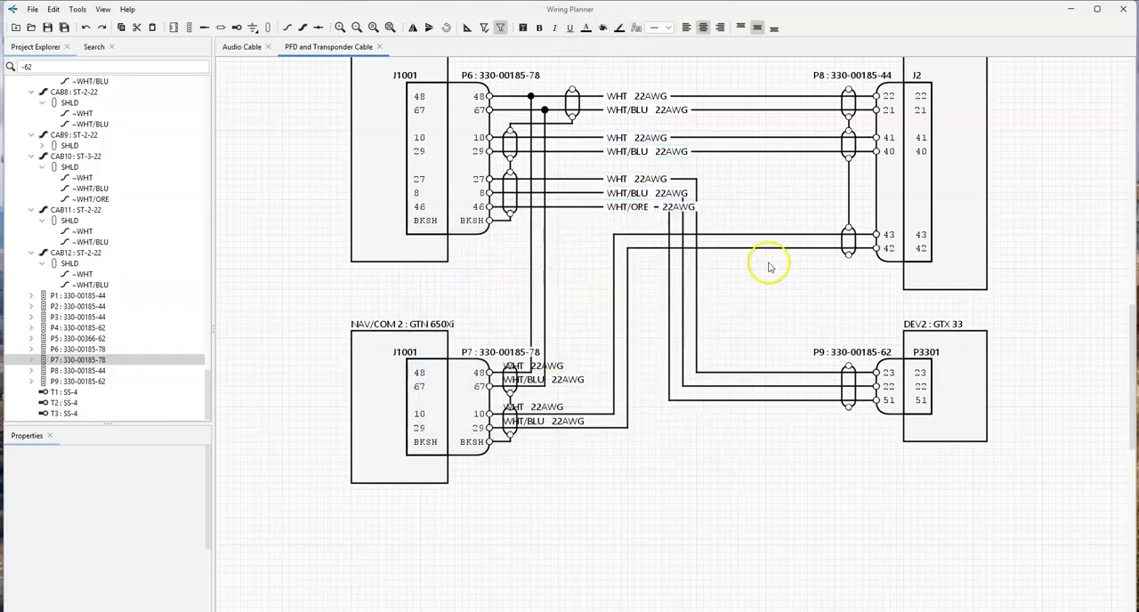
- Shift the labels of the three transponder wires closer to NAV/COM 1, clear of the wire bends
{"action": "left_click_drag", "start_coordinate": [593, 167], "coordinate": [716, 240]}
{"action": "left_click_drag", "start_coordinate": [627, 214], "coordinate": [593, 214]}
{"action": "left_click", "coordinate": [781, 251]}
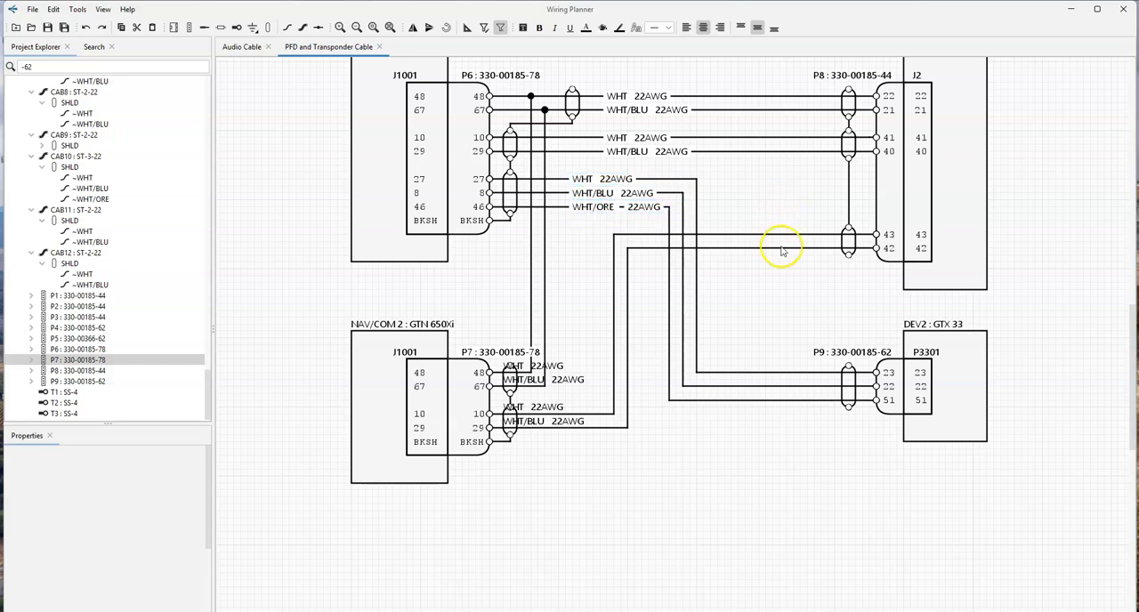
- Shift NAV/COM 2's wire labels away from its plug, setting the contact 10 and 29 labels on their lines with a white background
{"action": "left_click_drag", "start_coordinate": [494, 362], "coordinate": [623, 471]}
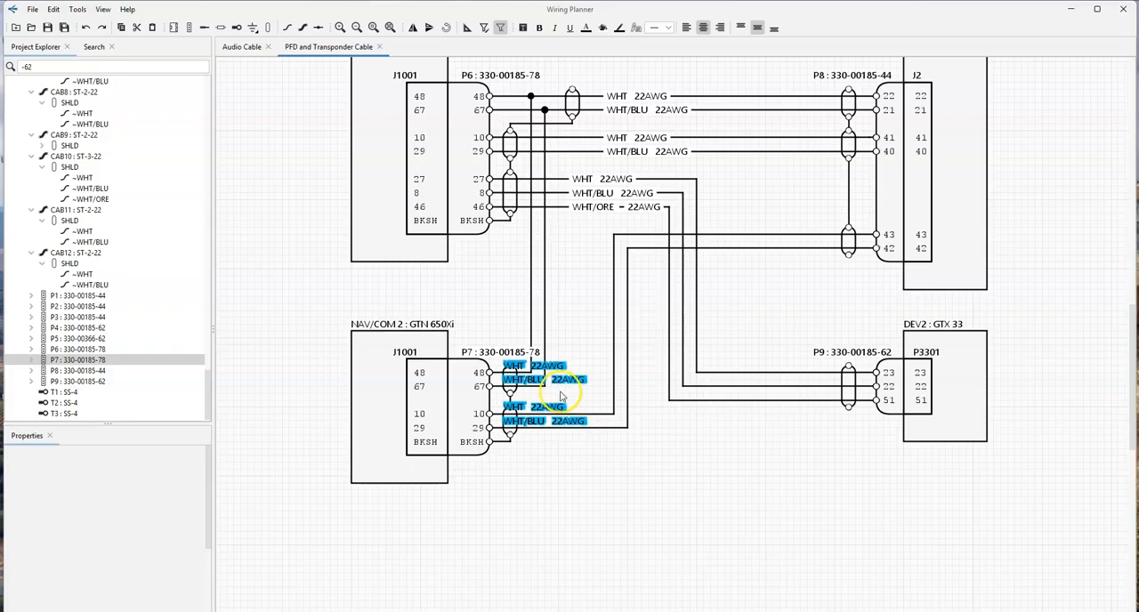
{"action": "mouse_move", "coordinate": [569, 382]}
{"action": "left_mouse_down"}
{"action": "mouse_move", "coordinate": [633, 371]}
{"action": "mouse_move", "coordinate": [584, 381]}
{"action": "left_mouse_up"}
{"action": "left_click", "coordinate": [605, 448]}
{"action": "left_click_drag", "start_coordinate": [602, 455], "coordinate": [570, 417]}
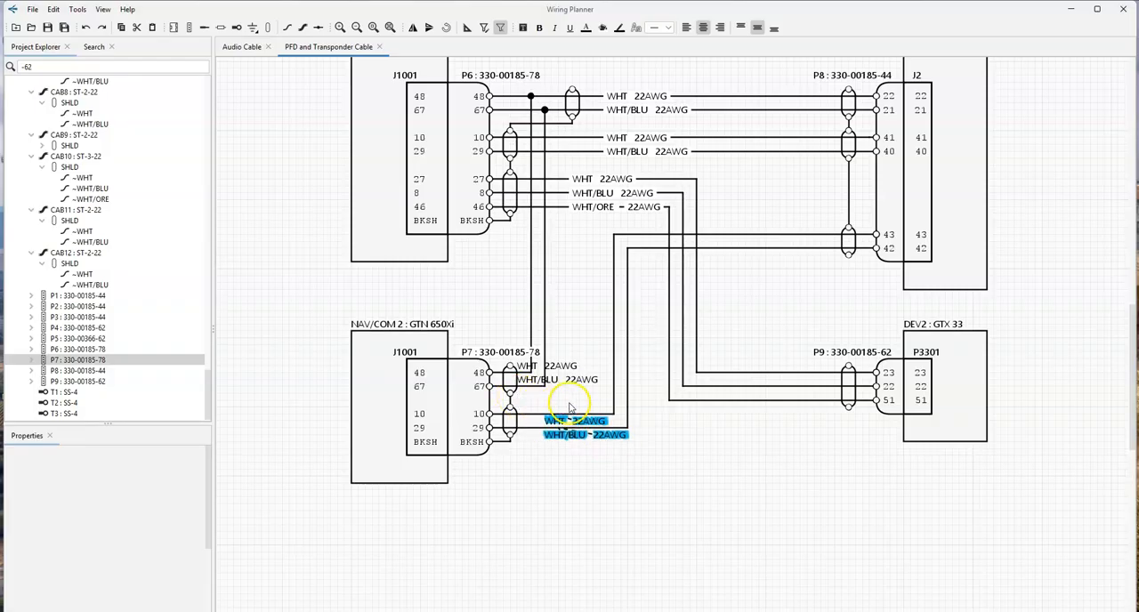
{"action": "left_click", "coordinate": [638, 27]}
{"action": "left_click", "coordinate": [702, 432]}
{"action": "left_click", "coordinate": [602, 458]}
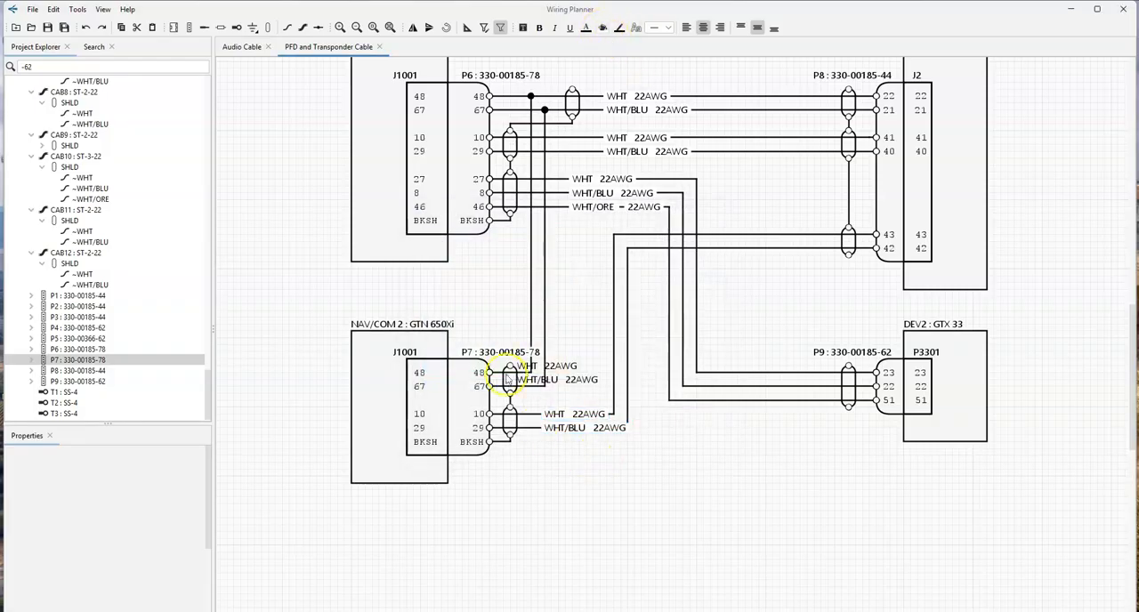
- Move NAV/COM 2's contact 48 and 67 wire labels up beside their vertical wires, one on each side
{"action": "double_click", "coordinate": [566, 368]}
{"action": "left_click", "coordinate": [524, 367]}
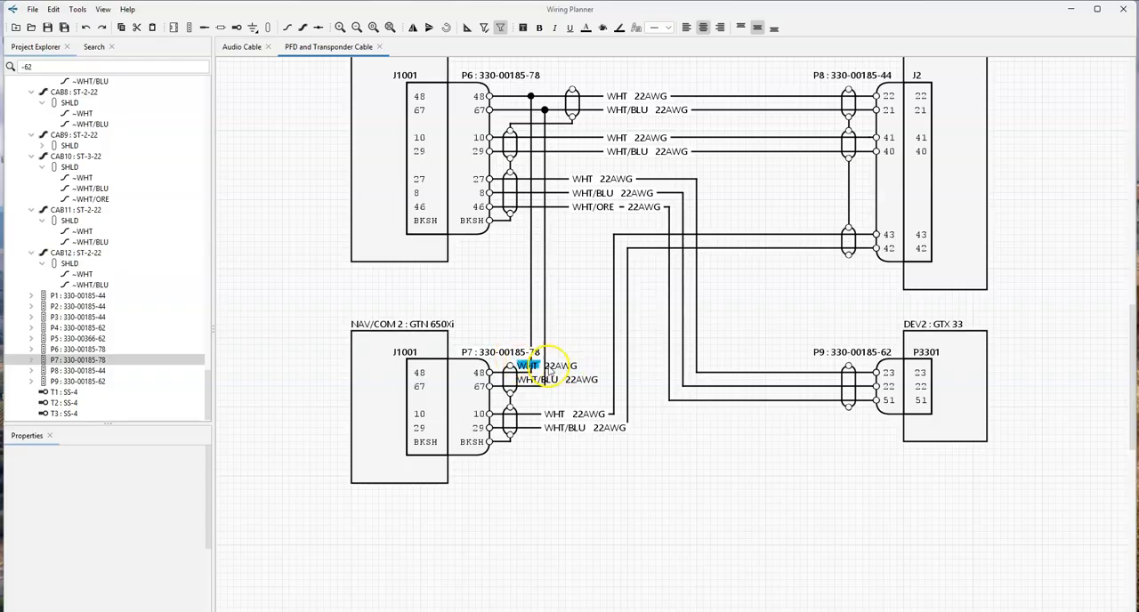
{"action": "left_click_drag", "start_coordinate": [525, 366], "coordinate": [481, 287]}
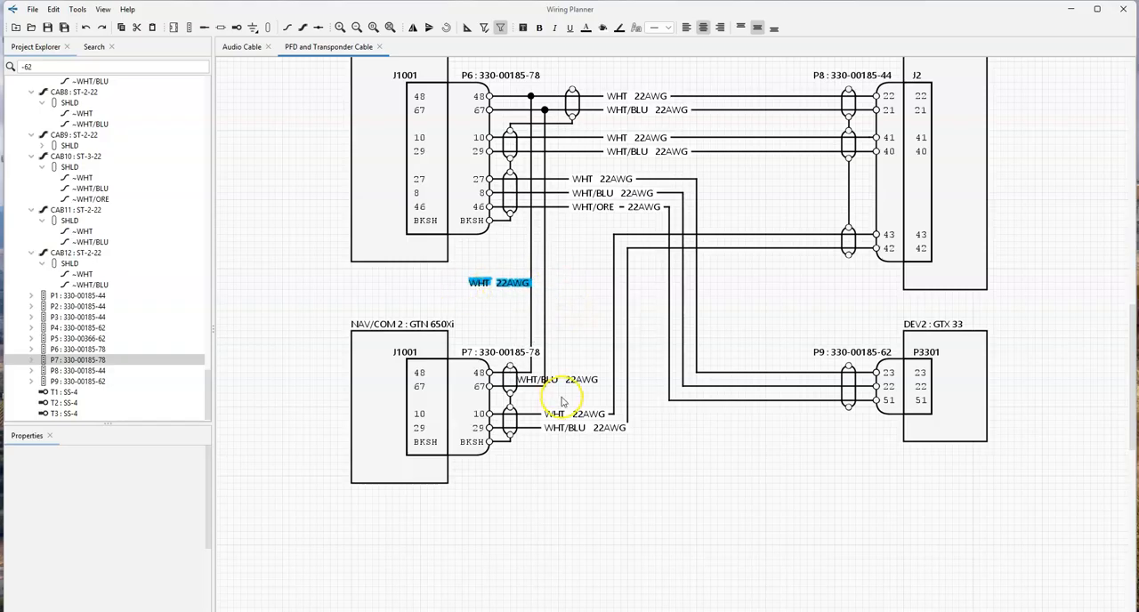
{"action": "left_click", "coordinate": [538, 380]}
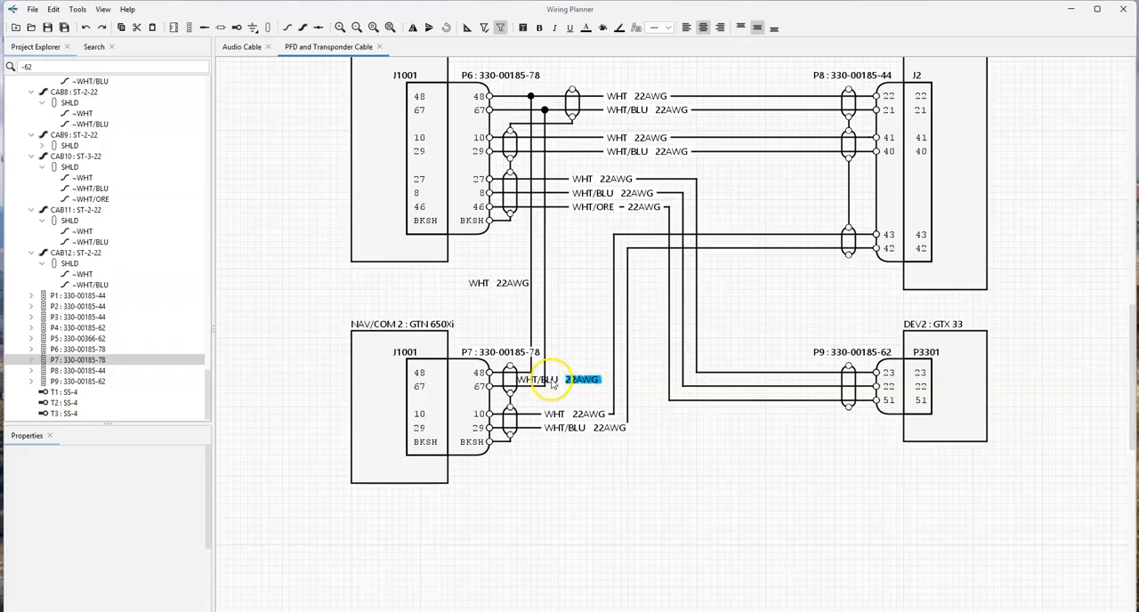
{"action": "left_click_drag", "start_coordinate": [591, 379], "coordinate": [617, 309]}
- Delete the 22AWG labels beside the two vertical splice wires
{"action": "left_click", "coordinate": [597, 321]}
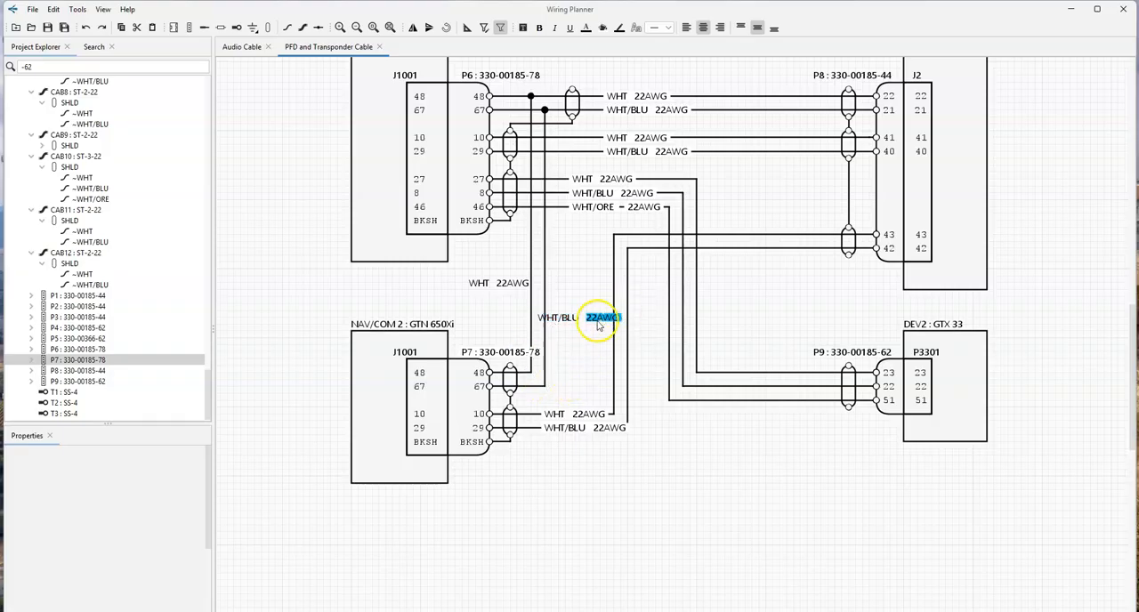
{"action": "key", "text": "Delete"}
{"action": "left_click", "coordinate": [512, 283]}
{"action": "key", "text": "Delete"}
- Align the WHT and WHT/BLU labels at one height on opposite sides of the two vertical splice wires
{"action": "left_click_drag", "start_coordinate": [480, 282], "coordinate": [583, 295]}
{"action": "left_click", "coordinate": [572, 318]}
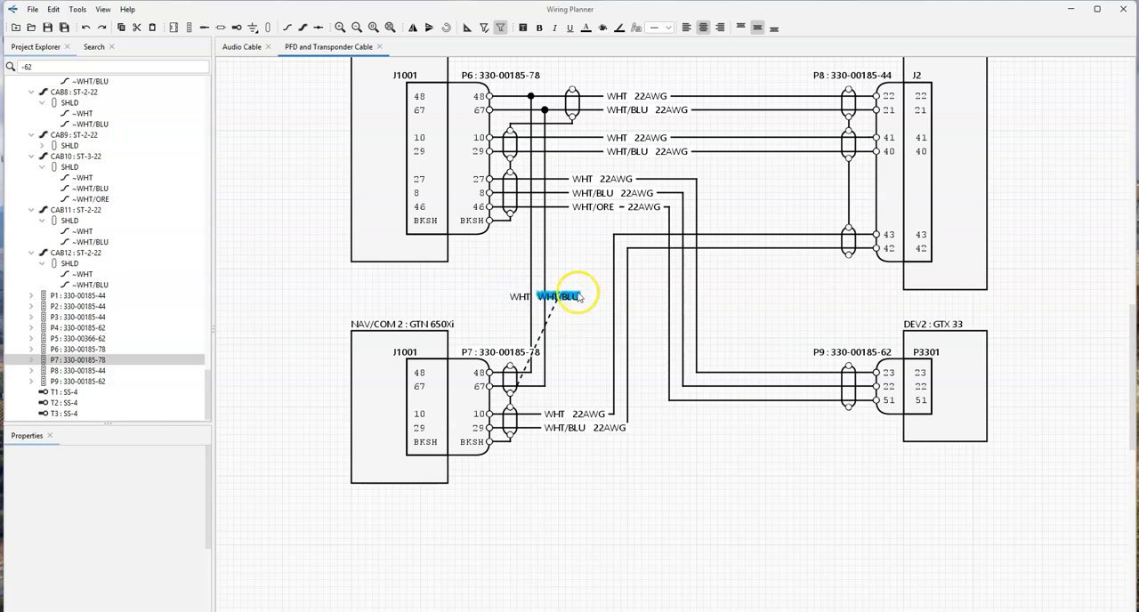
{"action": "left_click", "coordinate": [581, 348]}
{"action": "left_click", "coordinate": [518, 299]}
{"action": "left_click_drag", "start_coordinate": [519, 299], "coordinate": [519, 305]}
{"action": "left_click", "coordinate": [556, 370]}
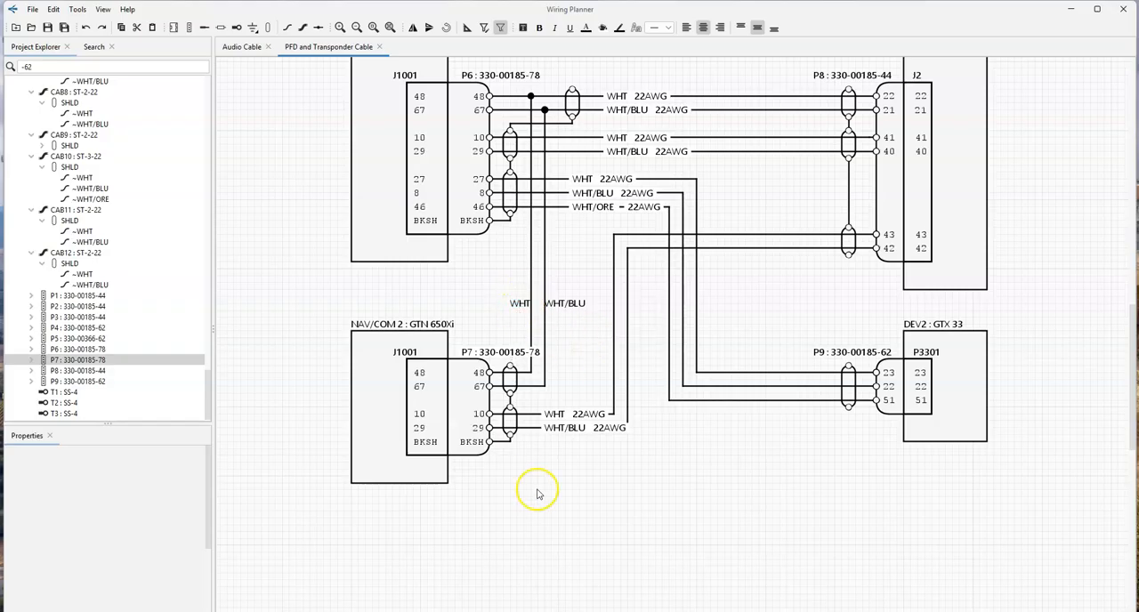
{"action": "left_click", "coordinate": [571, 305]}
{"action": "right_click", "coordinate": [571, 307]}
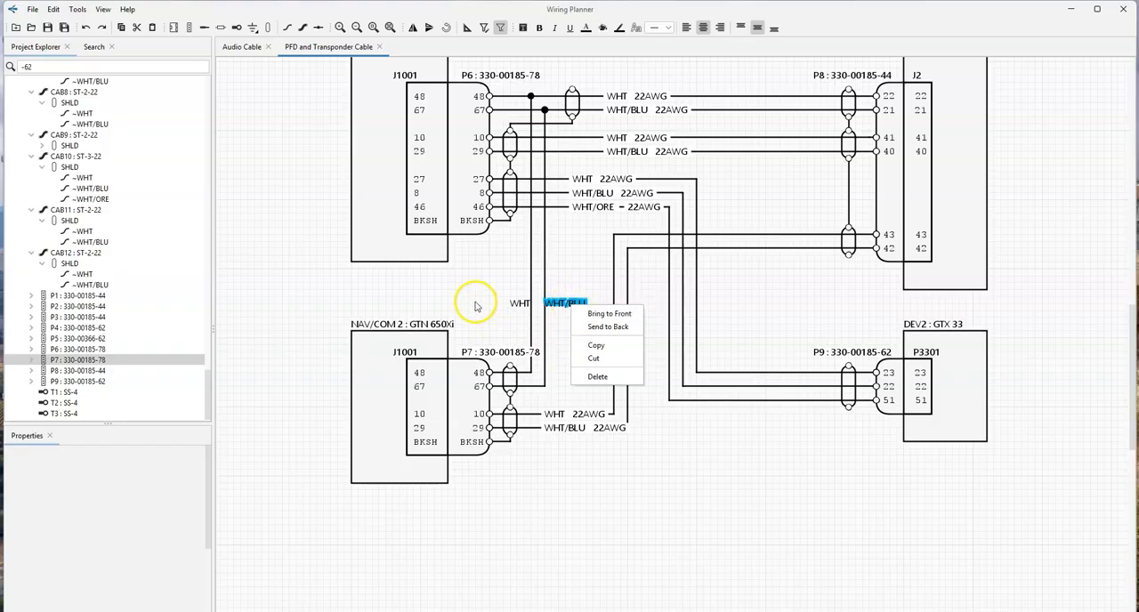
{"action": "left_click", "coordinate": [503, 324]}
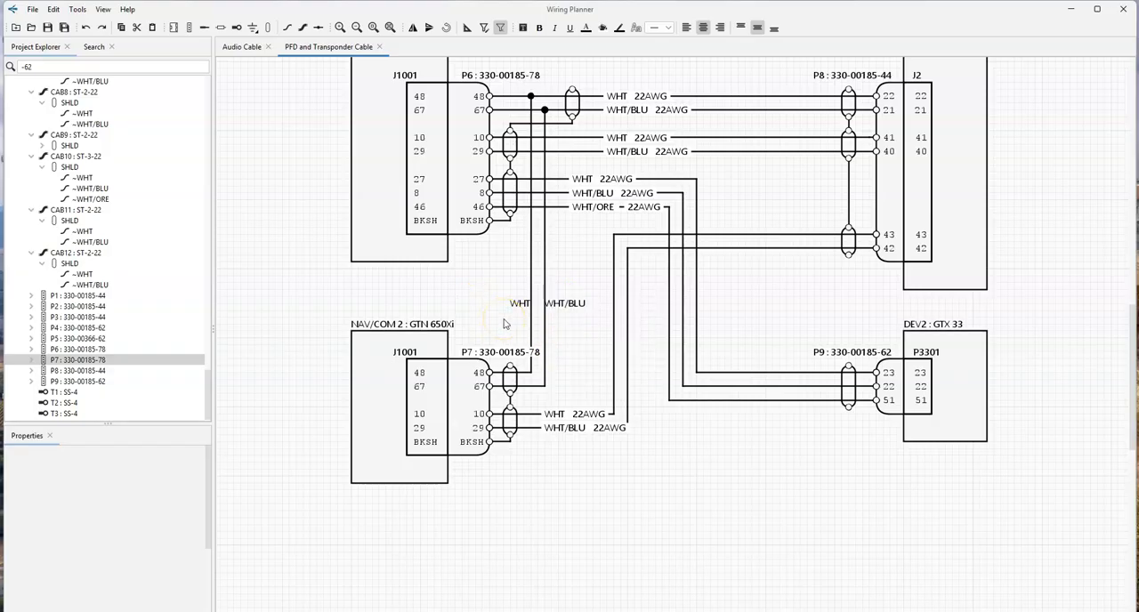
- Show the contact signal labels of the J1001 connectors on NAV/COM 1 and NAV/COM 2
{"action": "left_click", "coordinate": [445, 178]}
{"action": "right_click", "coordinate": [447, 87]}
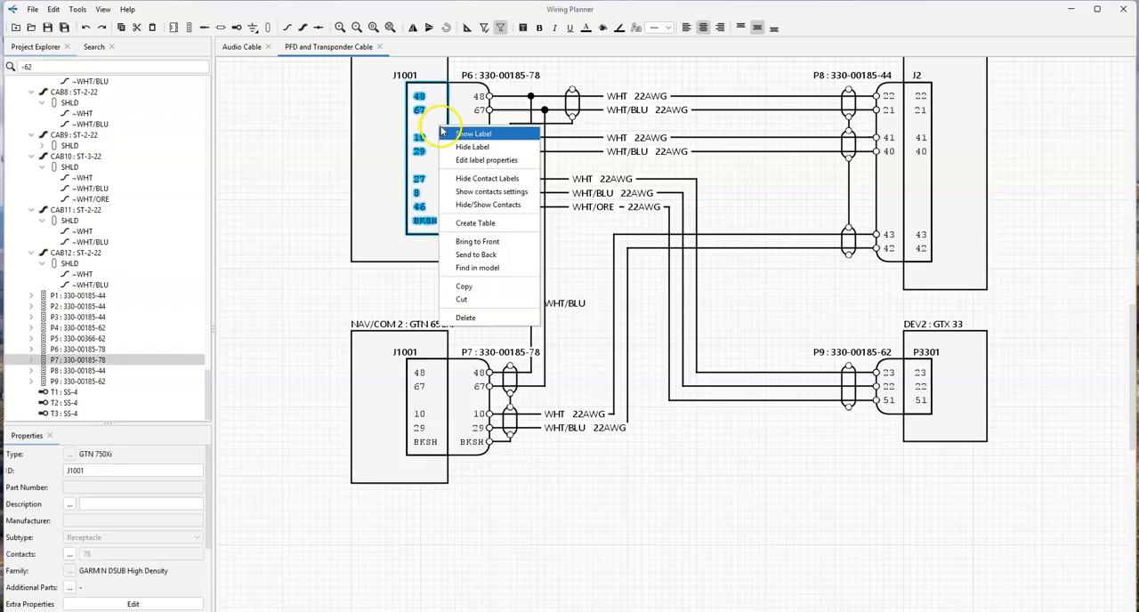
{"action": "left_click", "coordinate": [465, 96]}
{"action": "right_click", "coordinate": [432, 395]}
{"action": "left_click", "coordinate": [456, 401]}
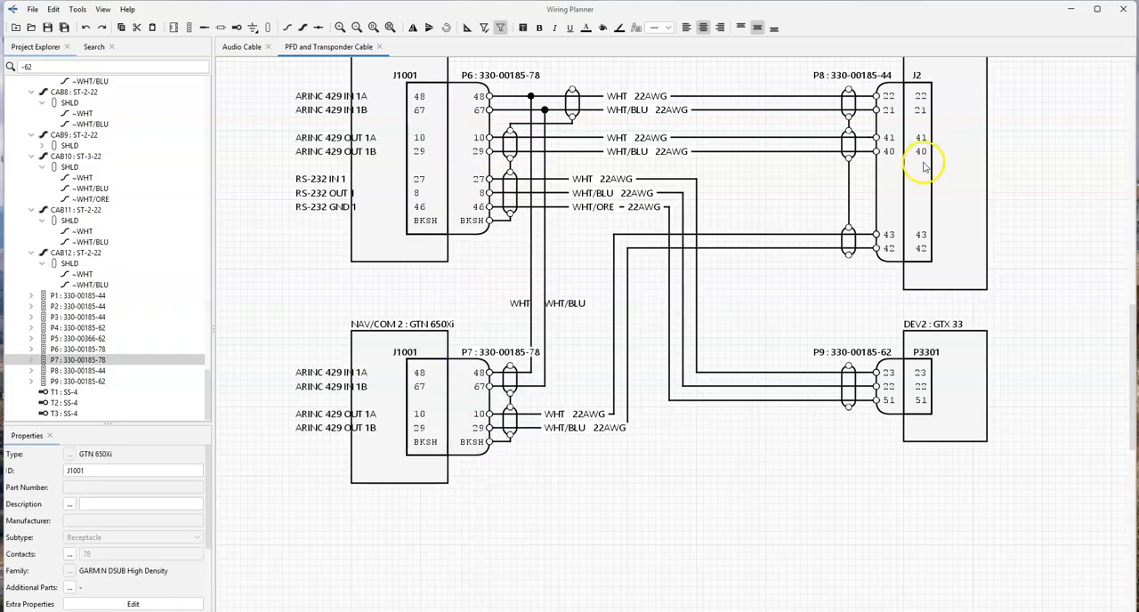
- Show the contact signal labels for EXP5000's J2 connector and GTX 33's P3301 connector
{"action": "left_click", "coordinate": [922, 160]}
{"action": "right_click", "coordinate": [925, 171]}
{"action": "left_click", "coordinate": [953, 172]}
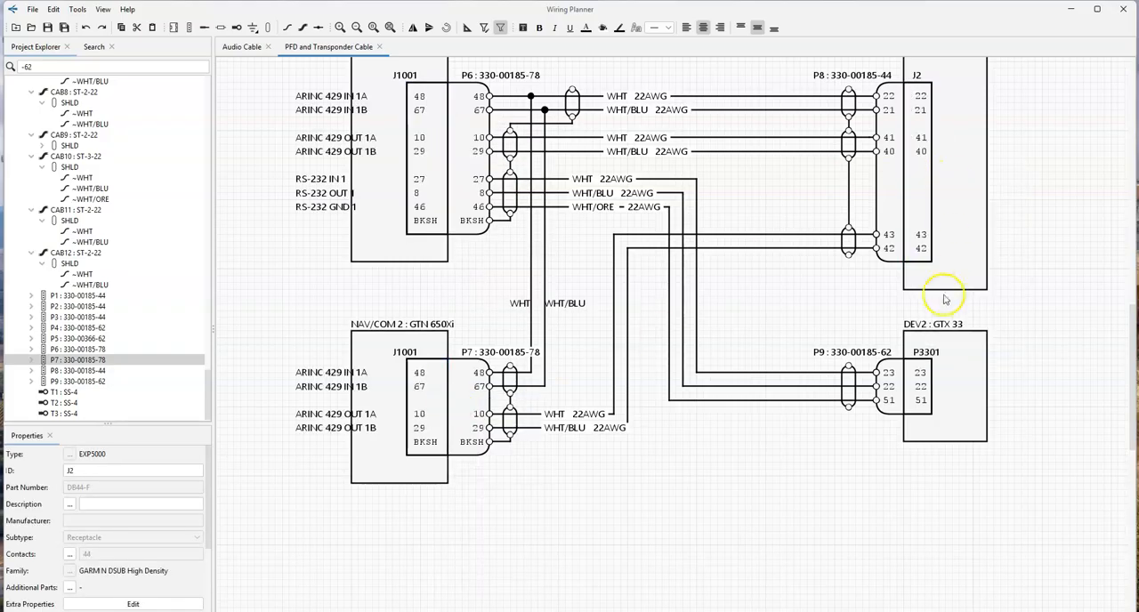
{"action": "left_click", "coordinate": [916, 401]}
{"action": "left_click", "coordinate": [919, 373]}
{"action": "right_click", "coordinate": [918, 371]}
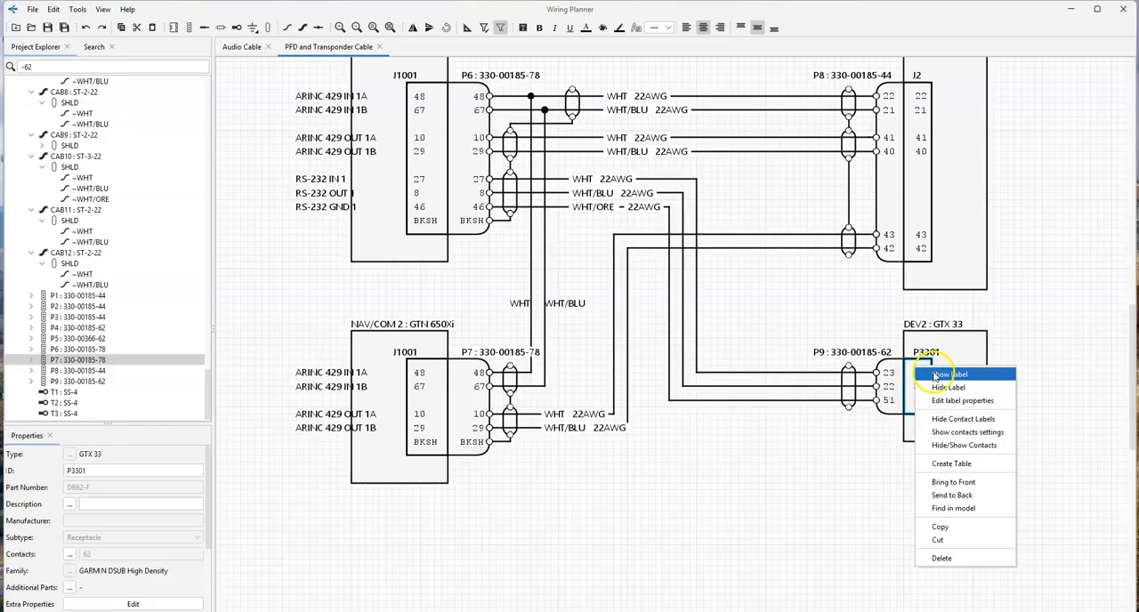
{"action": "left_click", "coordinate": [947, 375]}
- Widen the GTX 33 device box outward until it encloses the P3301 signal labels
{"action": "left_click", "coordinate": [966, 415]}
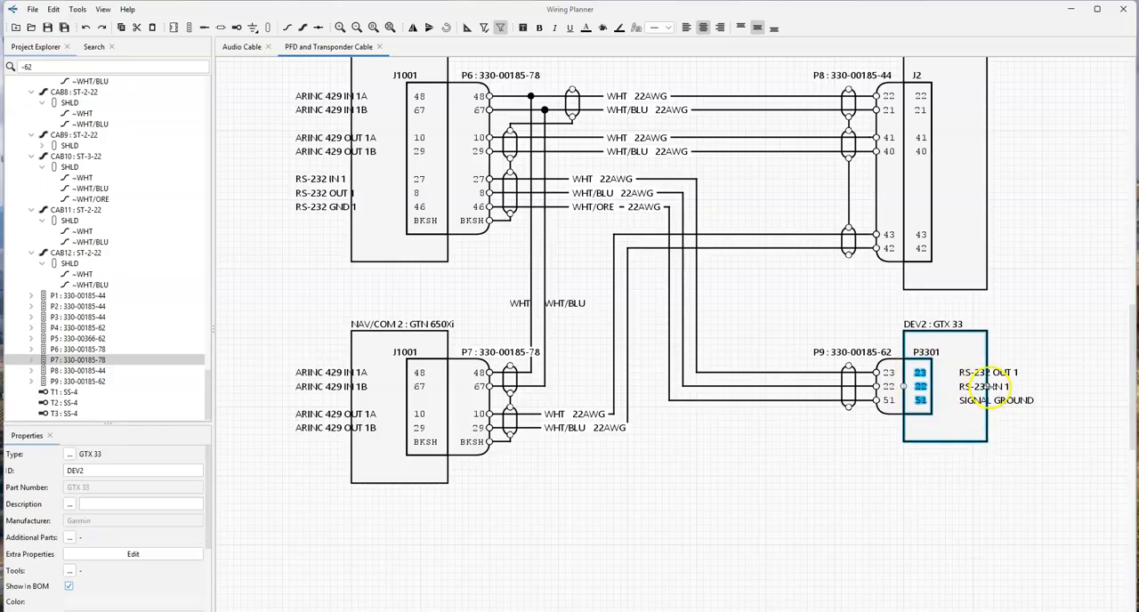
{"action": "double_click", "coordinate": [1018, 386]}
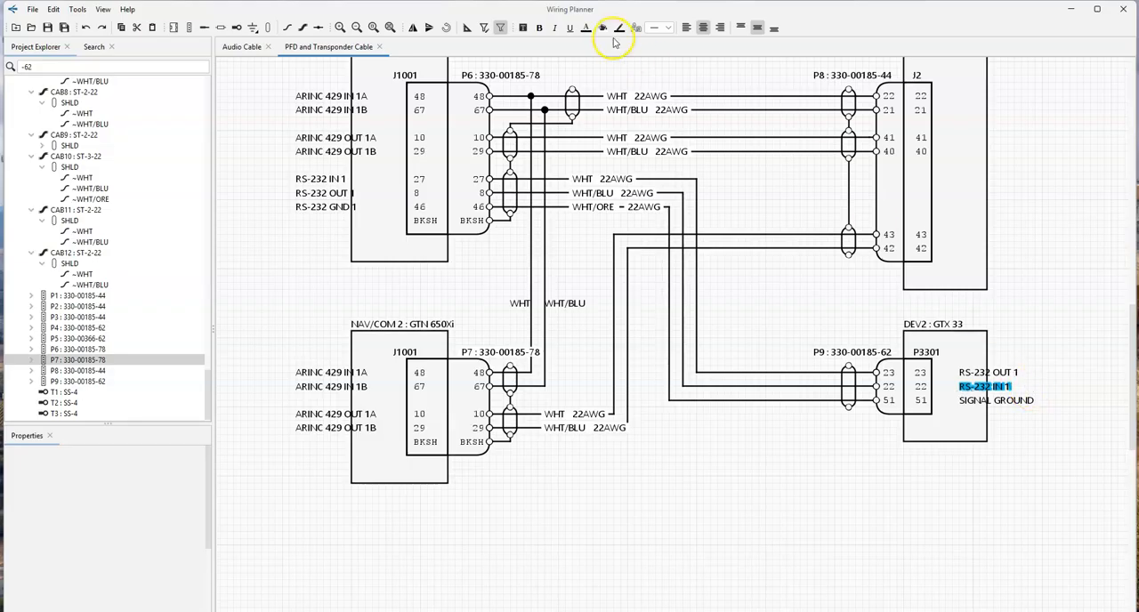
{"action": "left_click", "coordinate": [984, 382]}
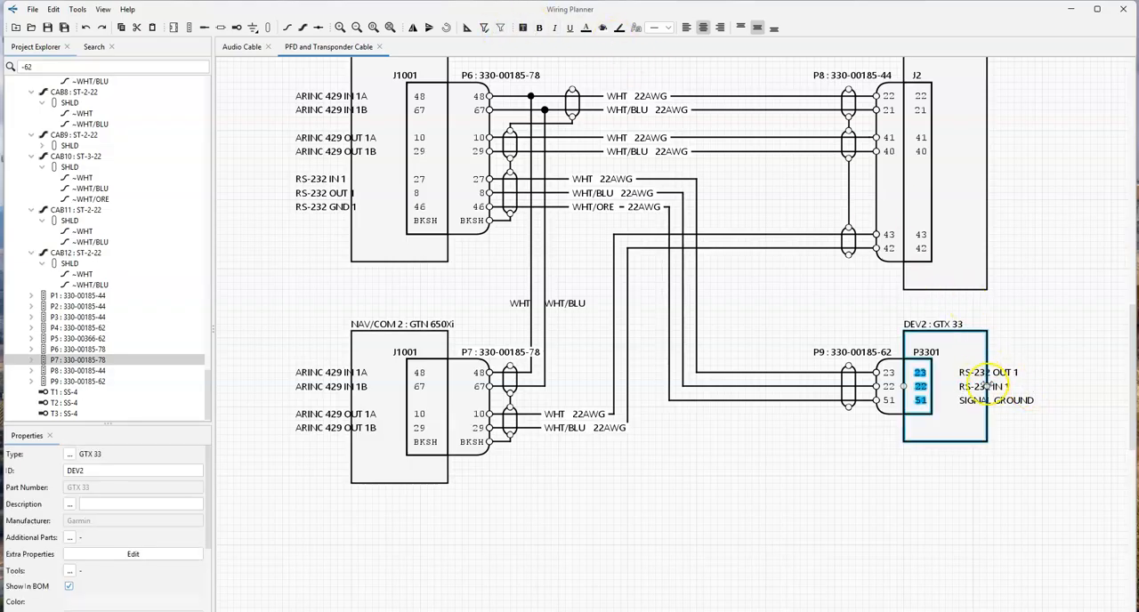
{"action": "left_click_drag", "start_coordinate": [984, 384], "coordinate": [1050, 386]}
- Widen the NAV/COM 2 and NAV/COM 1 device boxes outward to enclose their J1001 signal labels, keeping both outer edges aligned
{"action": "left_click", "coordinate": [353, 384]}
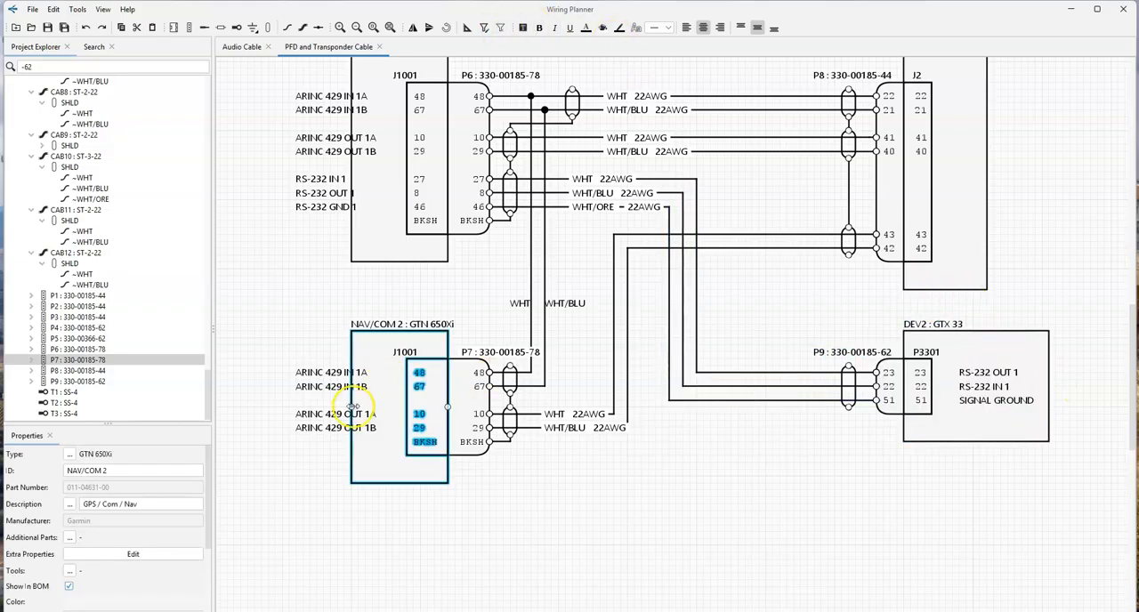
{"action": "left_click_drag", "start_coordinate": [354, 407], "coordinate": [279, 399]}
{"action": "left_click", "coordinate": [374, 216]}
{"action": "left_click_drag", "start_coordinate": [352, 165], "coordinate": [279, 160]}
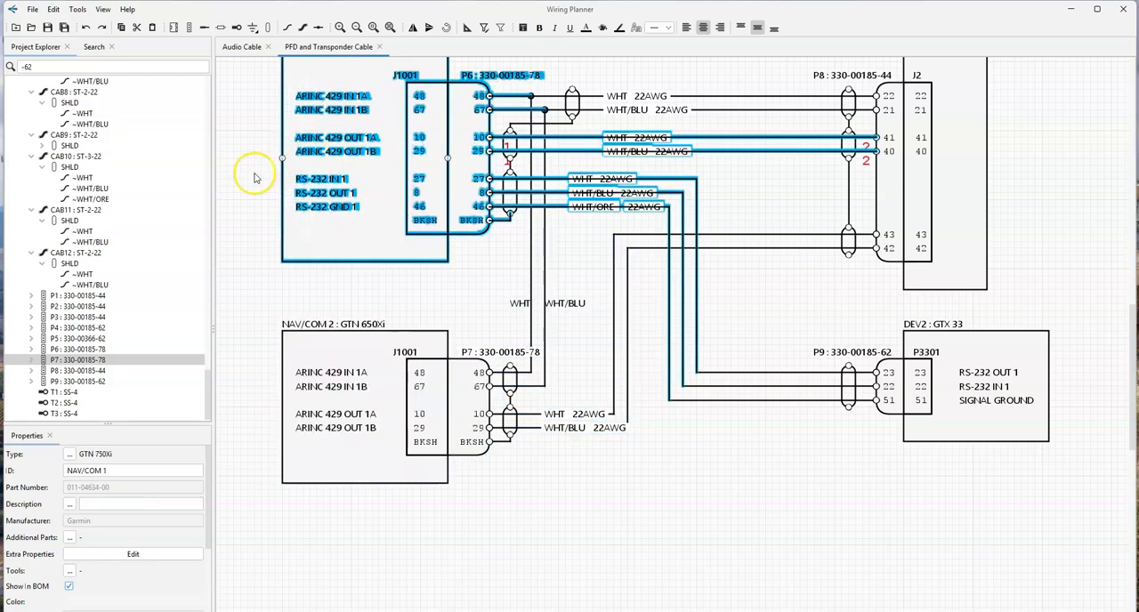
{"action": "left_click", "coordinate": [373, 239]}
- Set the issue date in the drawing's title block to July 18, 2025
{"action": "scroll", "coordinate": [439, 285], "scroll_direction": "down", "scroll_amount": 4}
{"action": "left_click_drag", "start_coordinate": [673, 155], "coordinate": [617, 186]}
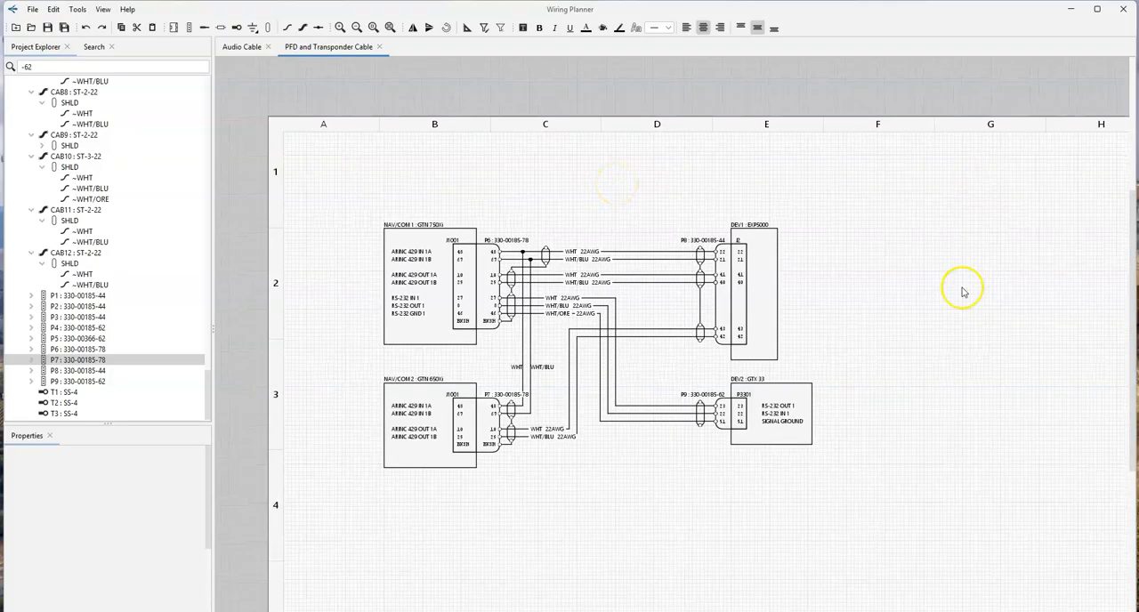
{"action": "left_click_drag", "start_coordinate": [981, 308], "coordinate": [795, 89]}
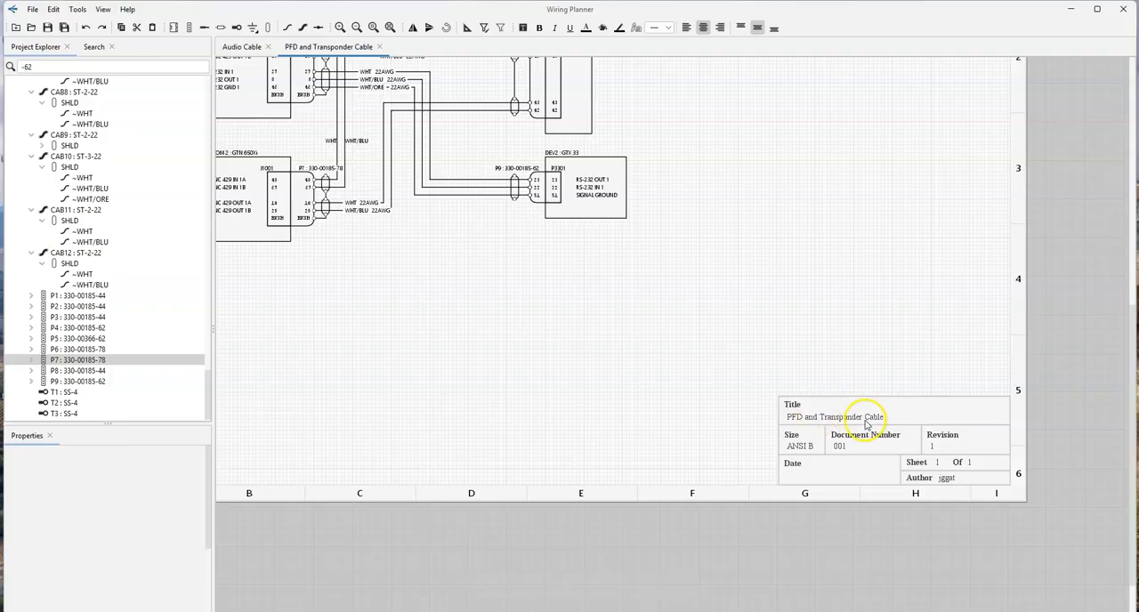
{"action": "double_click", "coordinate": [893, 412]}
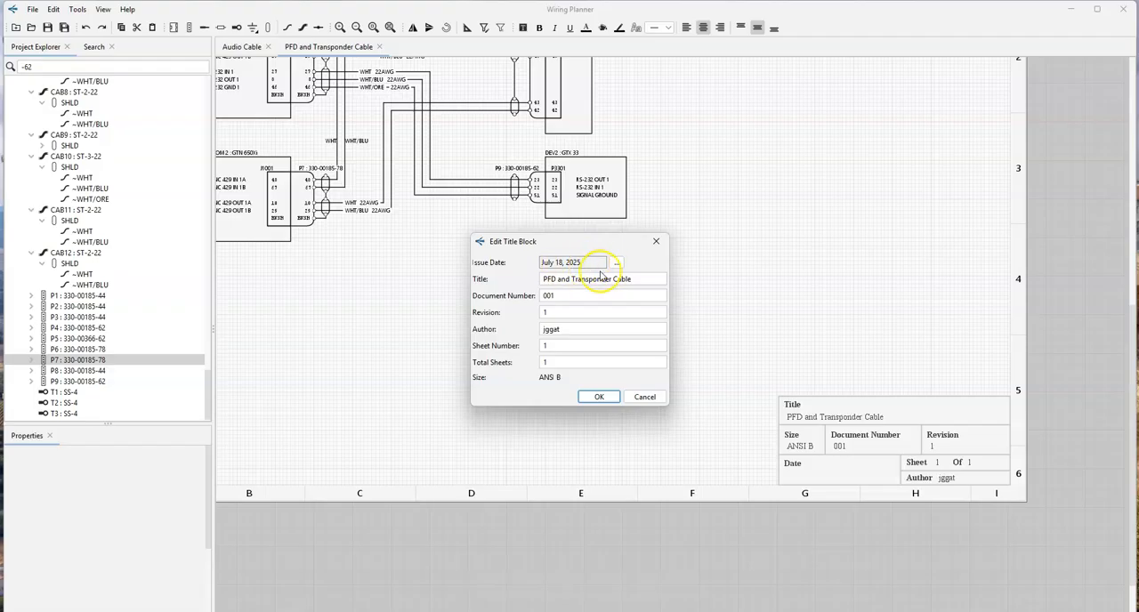
{"action": "left_click", "coordinate": [598, 397]}
{"action": "scroll", "coordinate": [828, 269], "scroll_direction": "down", "scroll_amount": 5}
{"action": "middle_click_drag", "start_coordinate": [828, 269], "coordinate": [922, 344]}
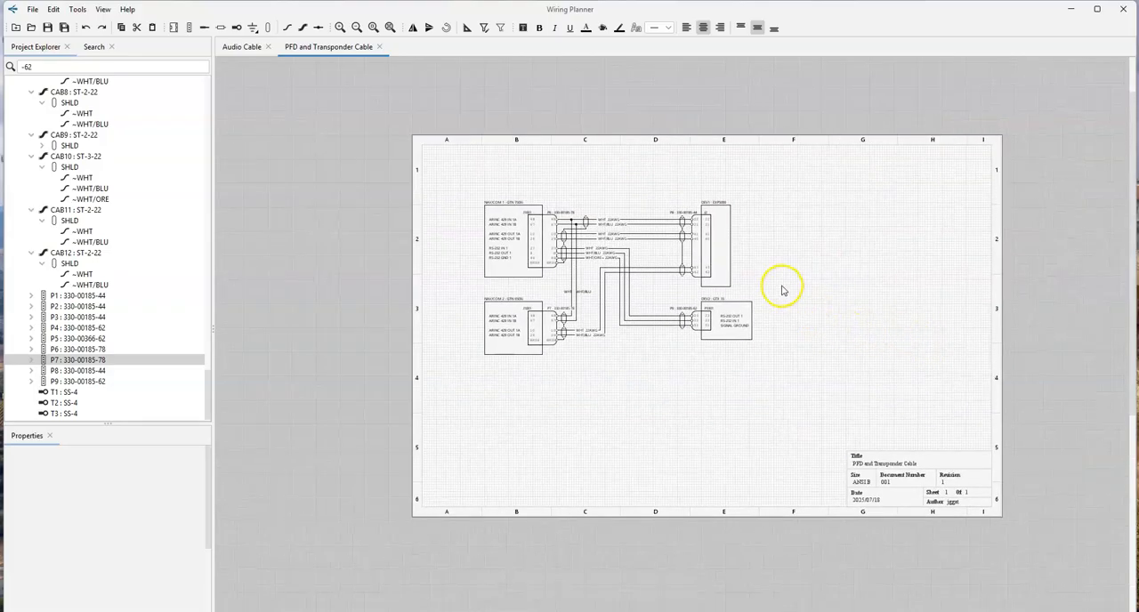